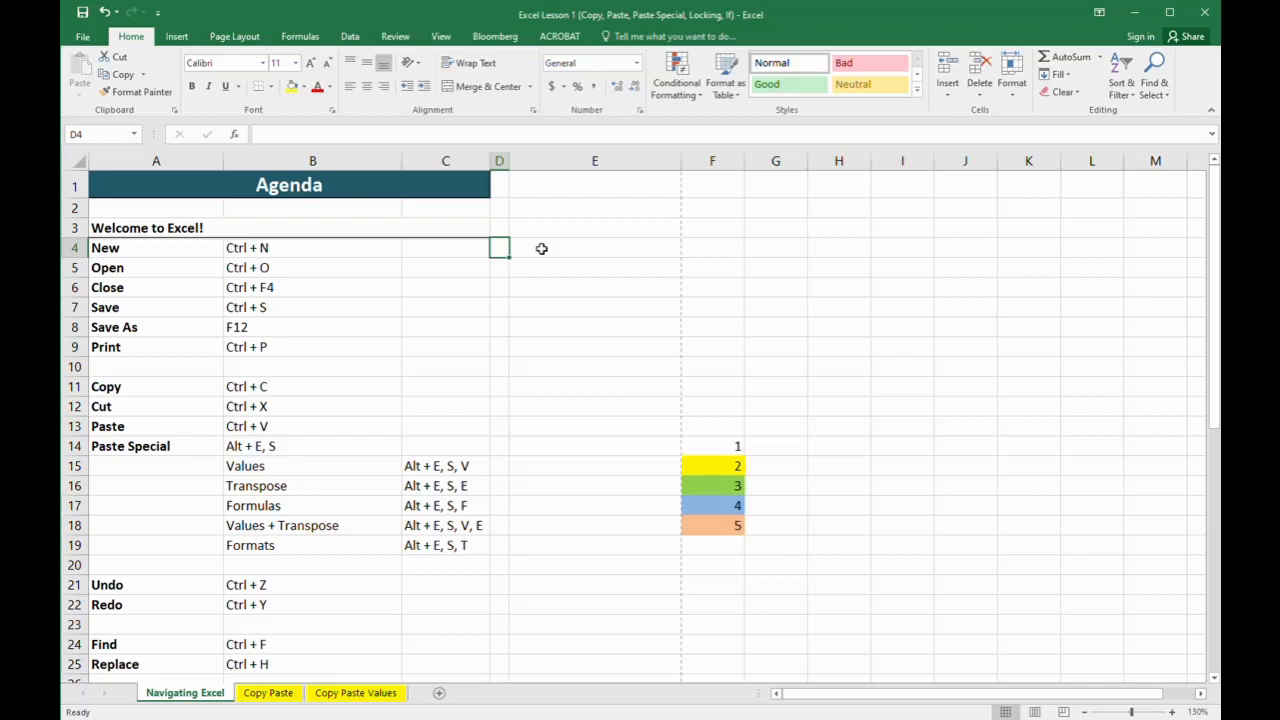
Enter the sample text hsafggfk in cell E4 and clear the cell again
{"action": "left_click", "coordinate": [541, 248]}
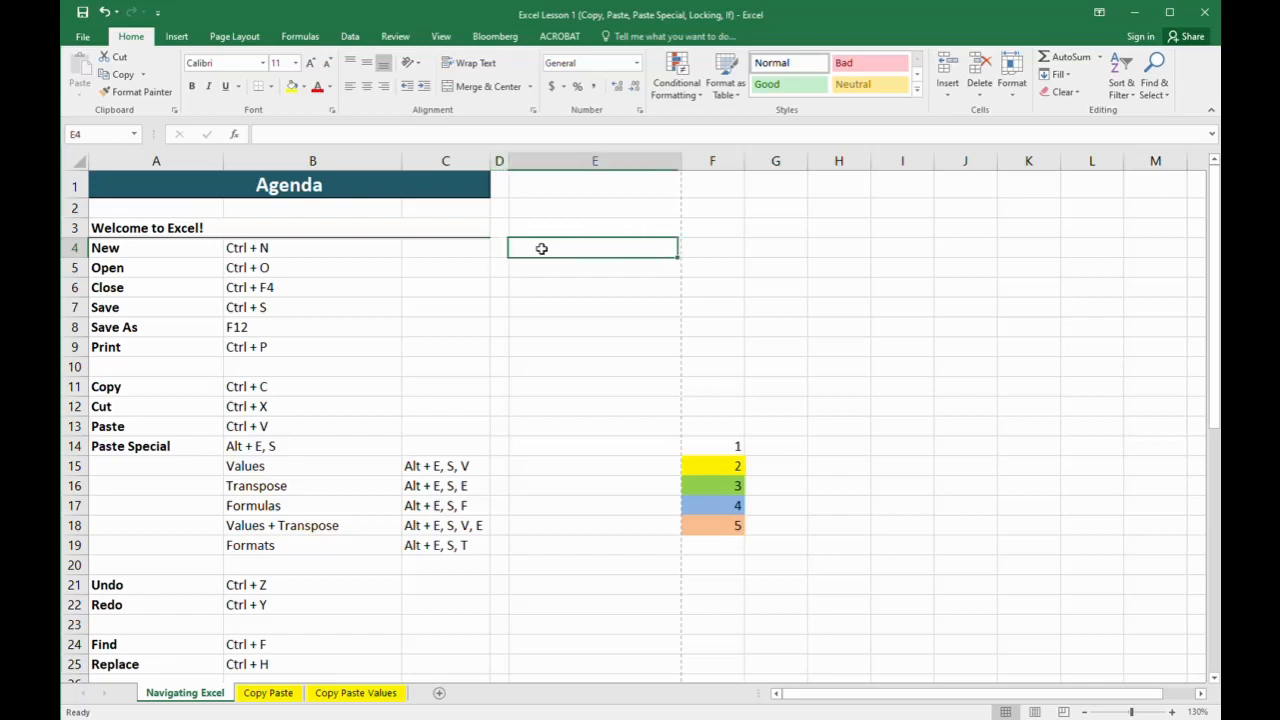
{"action": "type", "text": "hsafggfk"}
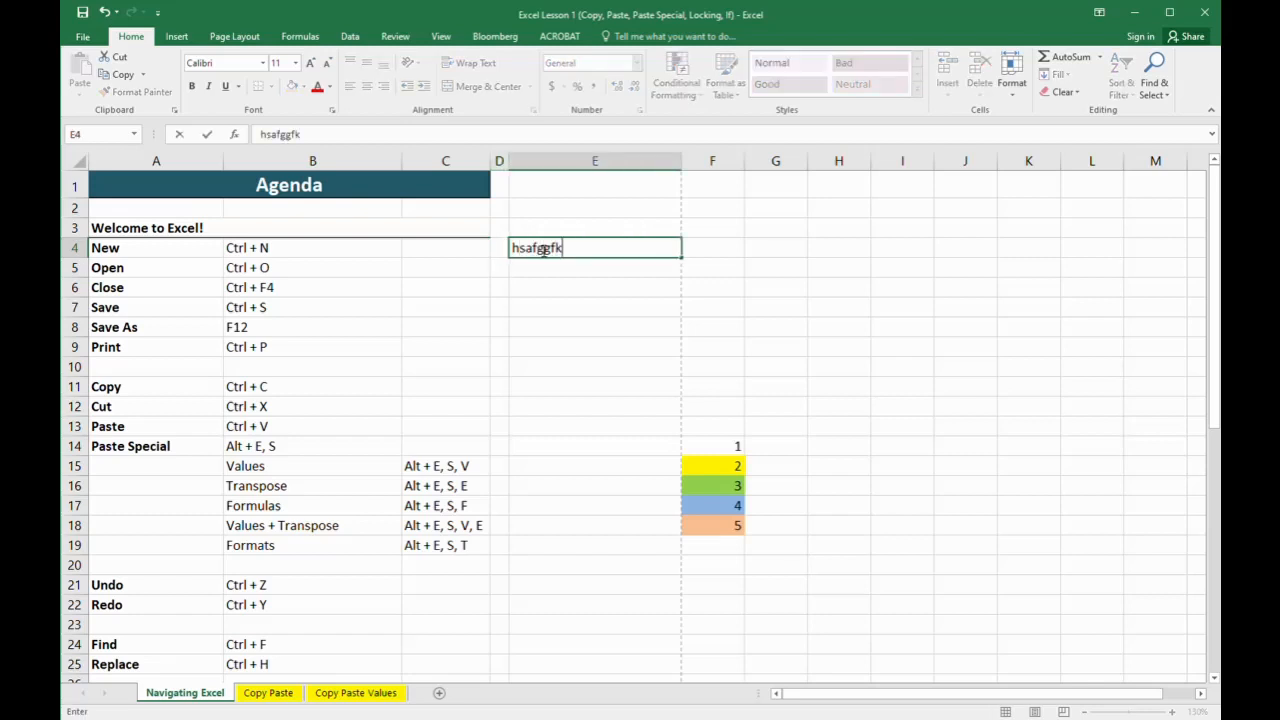
{"action": "key", "text": "Return"}
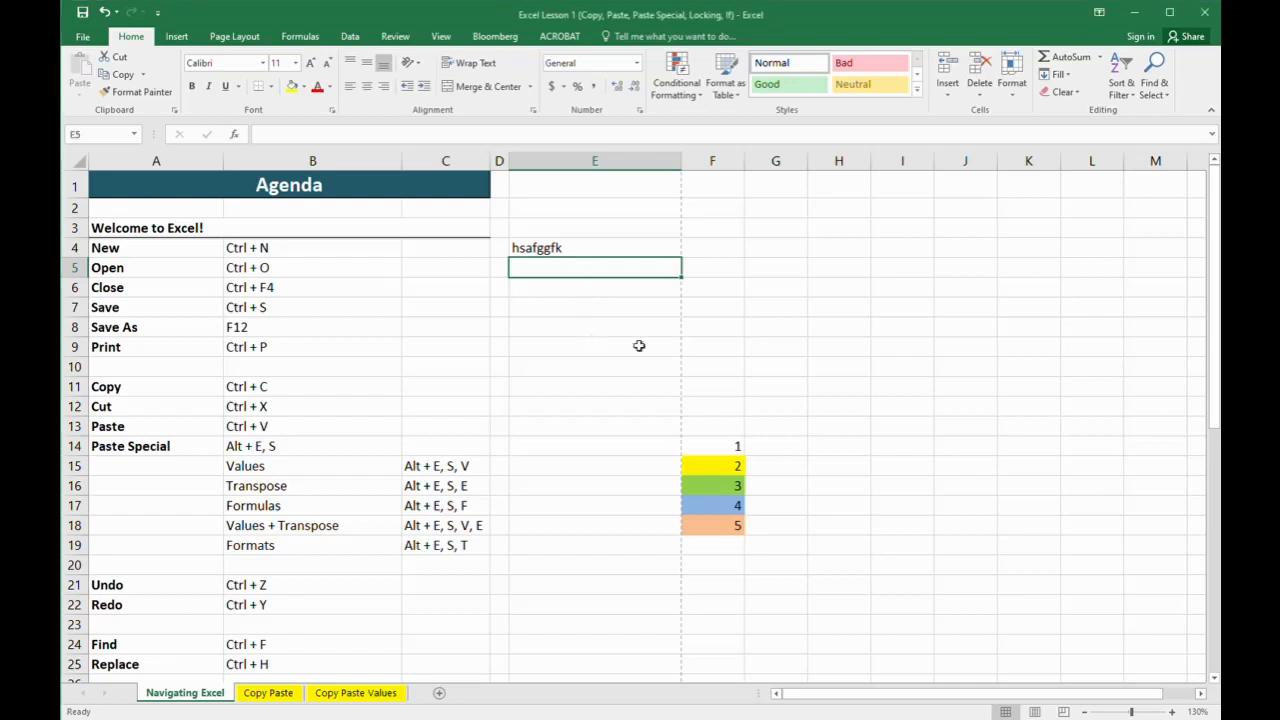
{"action": "key", "text": "Up"}
{"action": "key", "text": "Delete"}
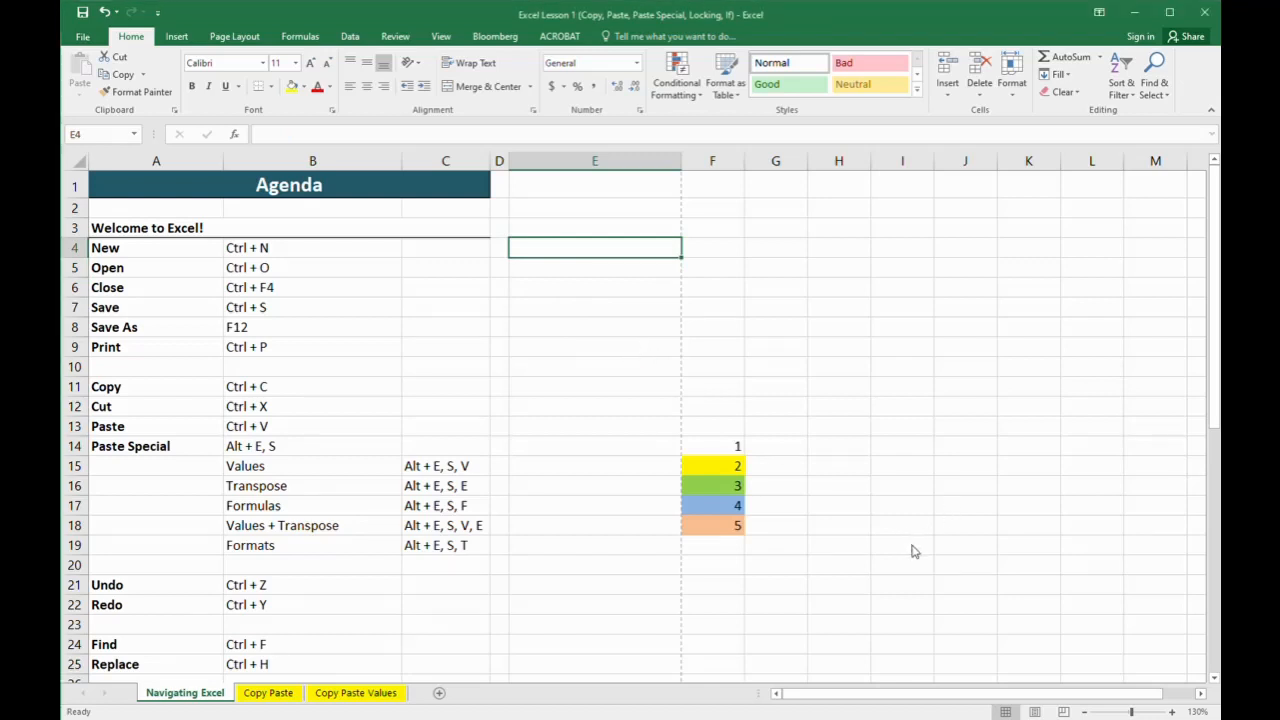
Open the print settings and preview for the Navigating Excel sheet and return to the worksheet
{"action": "left_click", "coordinate": [544, 336]}
{"action": "key", "text": "ctrl+p"}
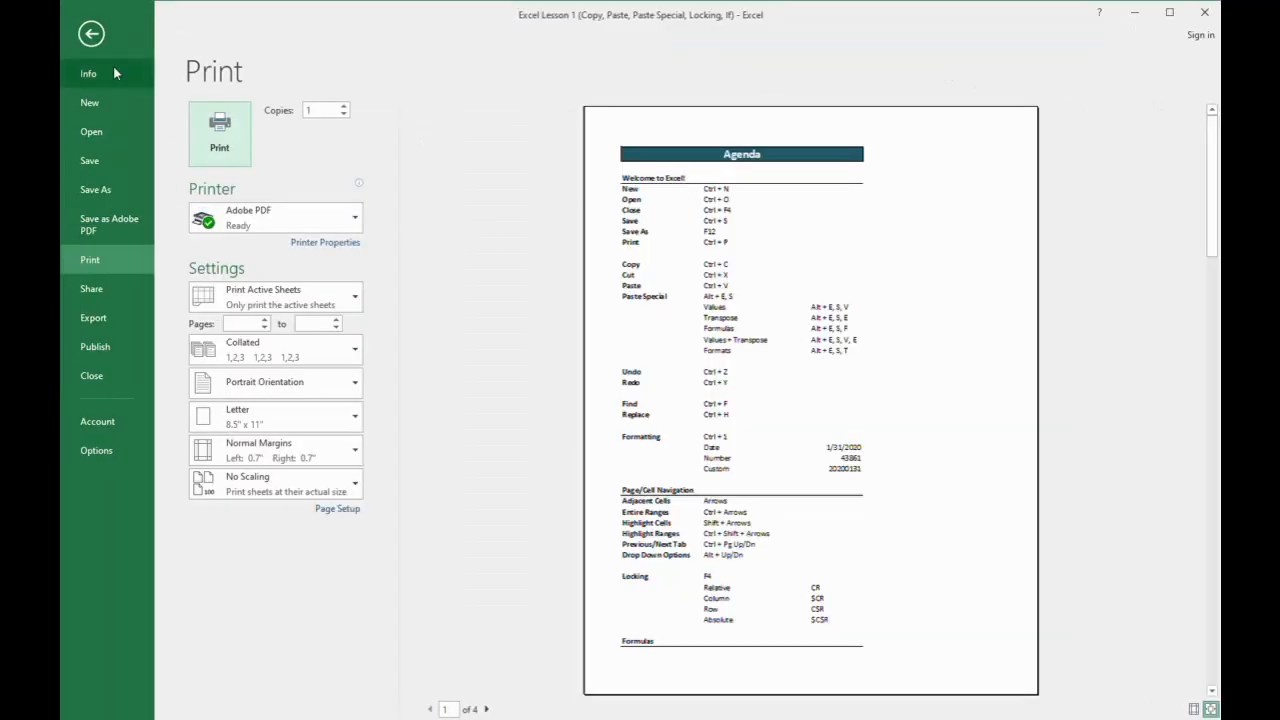
{"action": "left_click", "coordinate": [91, 34]}
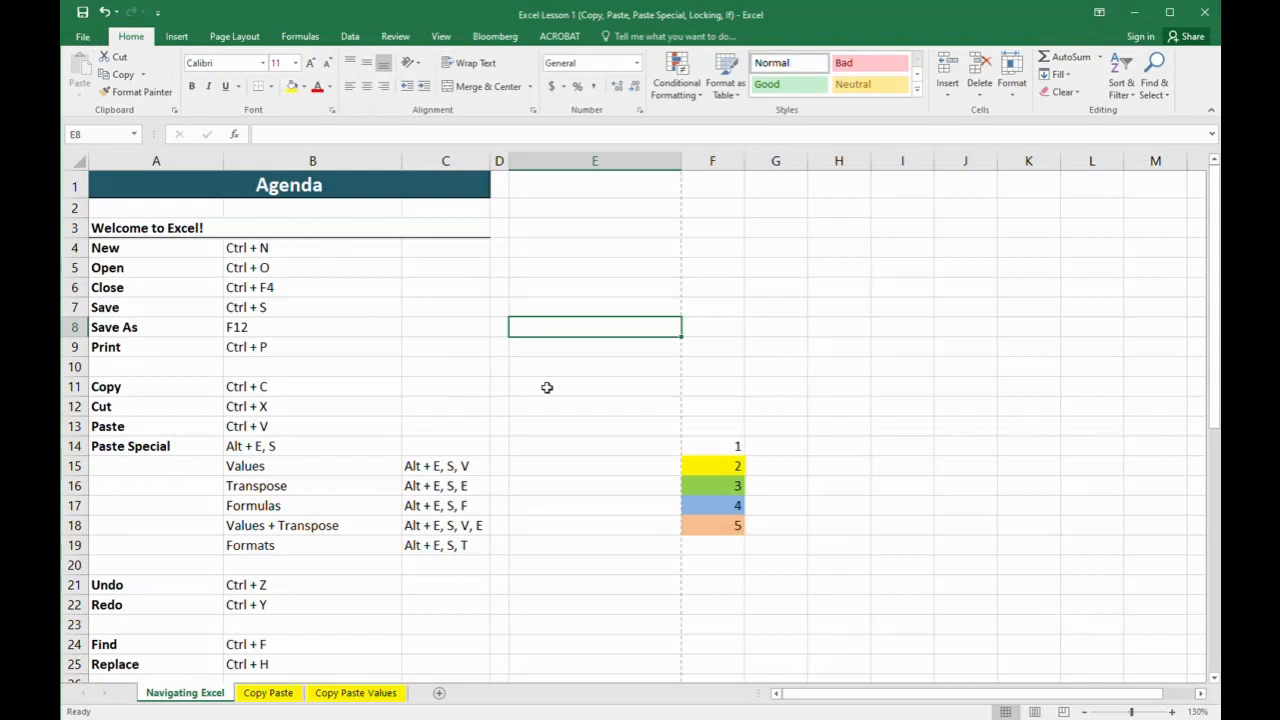
Enter 1 in cell E11 and copy it to cell G11
{"action": "left_click", "coordinate": [588, 386]}
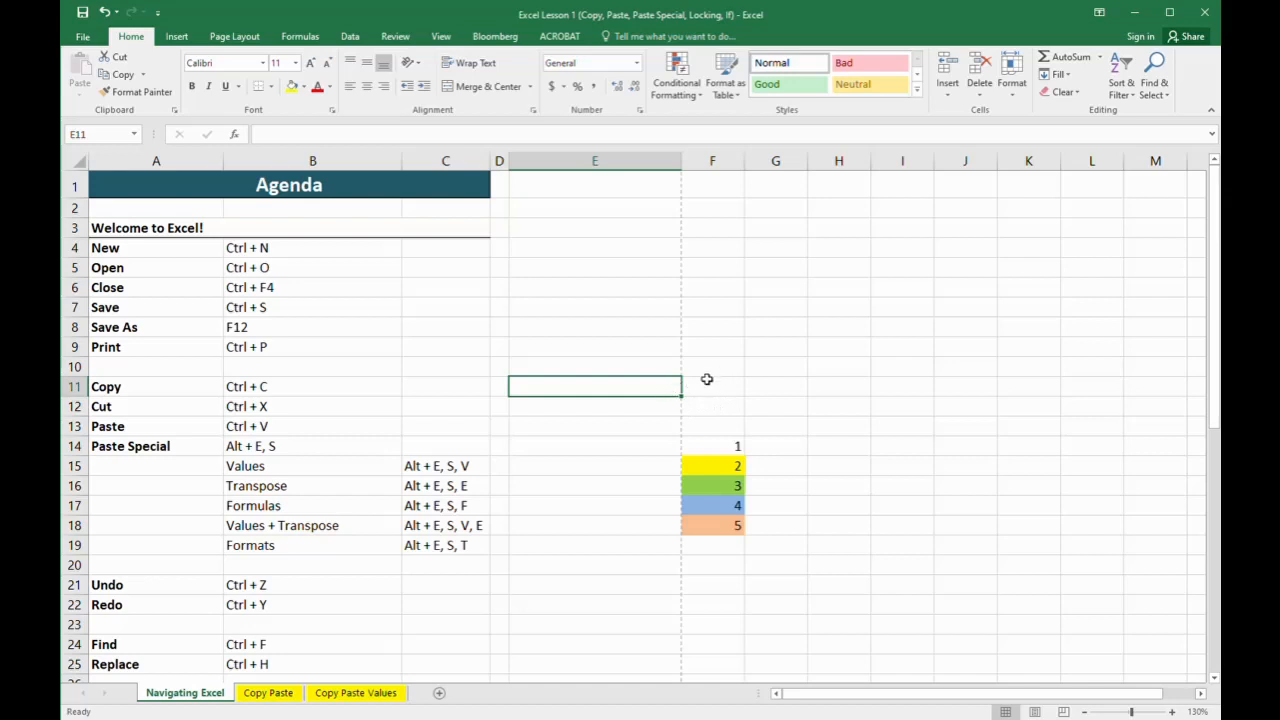
{"action": "type", "text": "1"}
{"action": "key", "text": "Return"}
{"action": "left_click", "coordinate": [653, 390]}
{"action": "key", "text": "ctrl+c"}
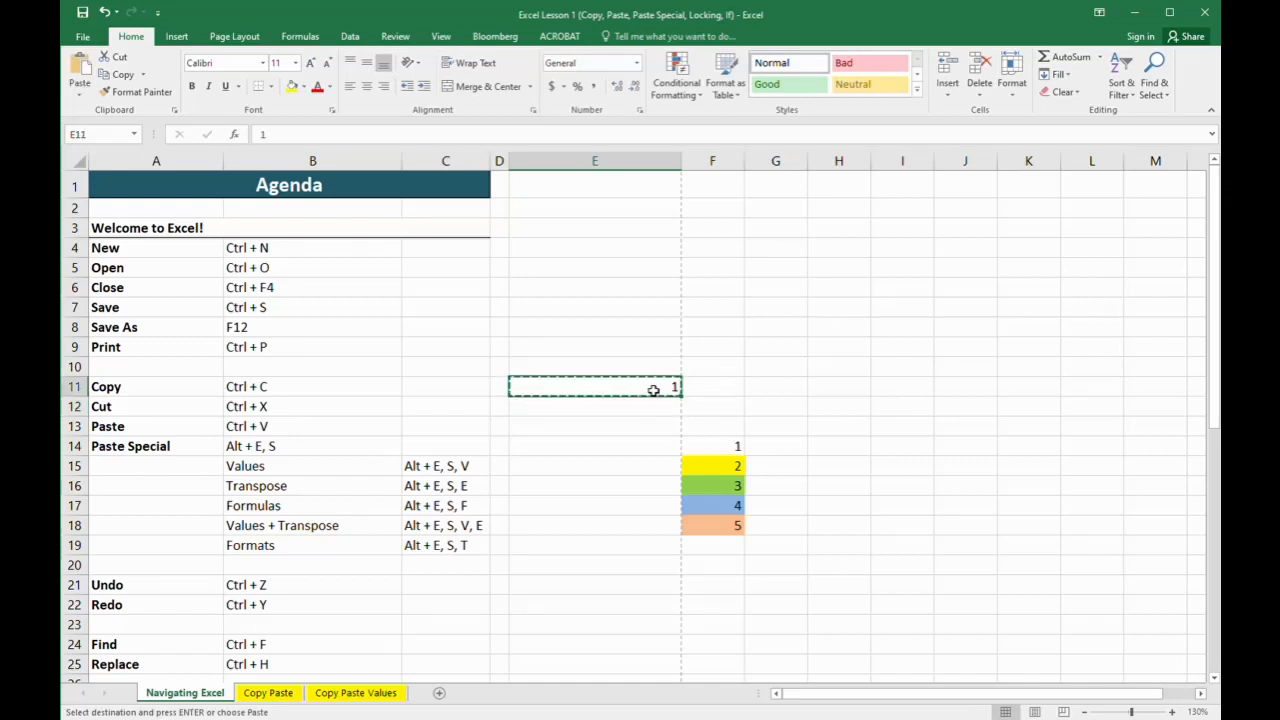
{"action": "key", "text": "Right"}
{"action": "key", "text": "Right"}
{"action": "key", "text": "ctrl+v"}
Paste the copied value from E11 into cell E4
{"action": "key", "text": "Left"}
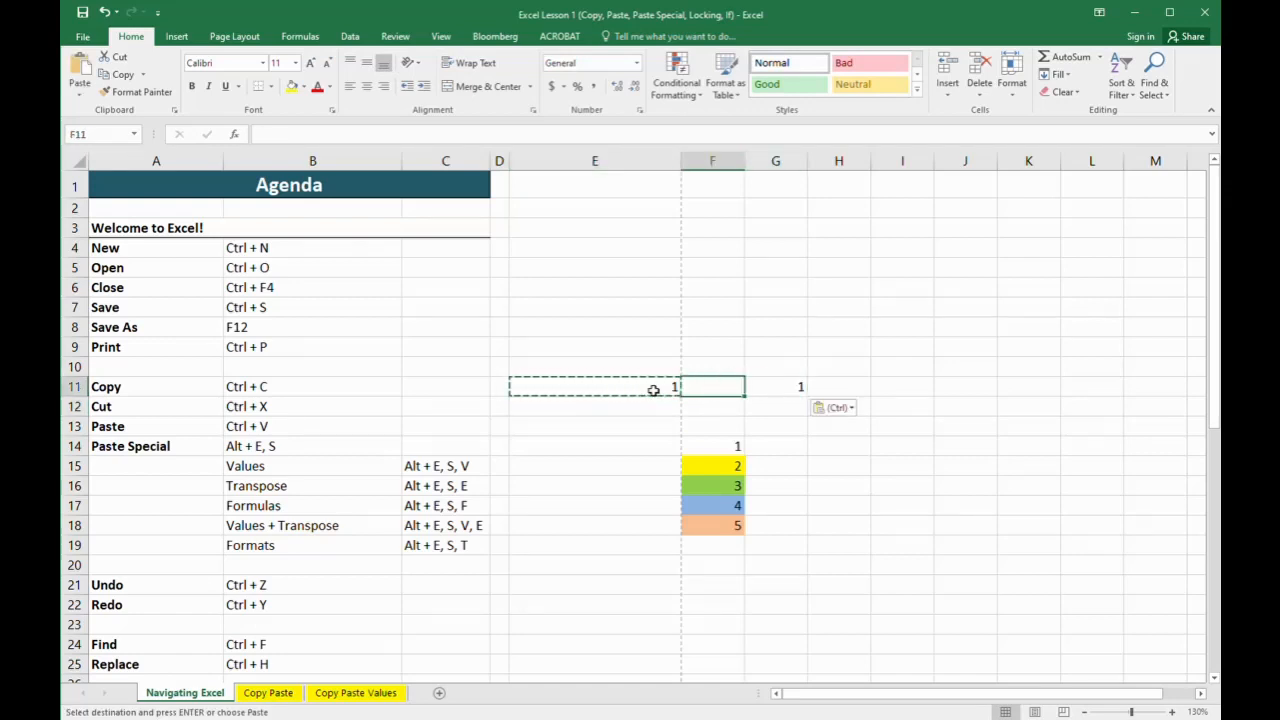
{"action": "key", "text": "Left"}
{"action": "key", "text": "Down"}
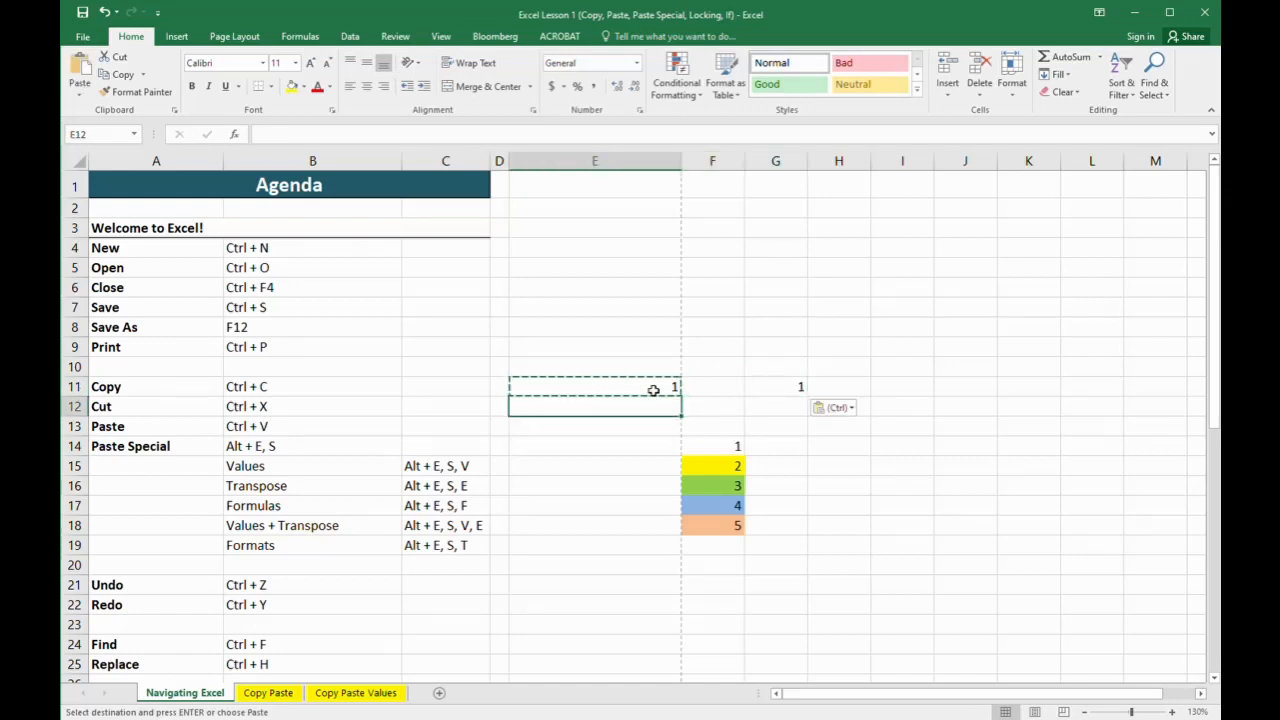
{"action": "key", "text": "Up"}
{"action": "key", "text": "Up"}
{"action": "key", "text": "Up"}
{"action": "key", "text": "Up"}
{"action": "key", "text": "Up"}
{"action": "key", "text": "Up"}
{"action": "key", "text": "Up"}
{"action": "key", "text": "Up"}
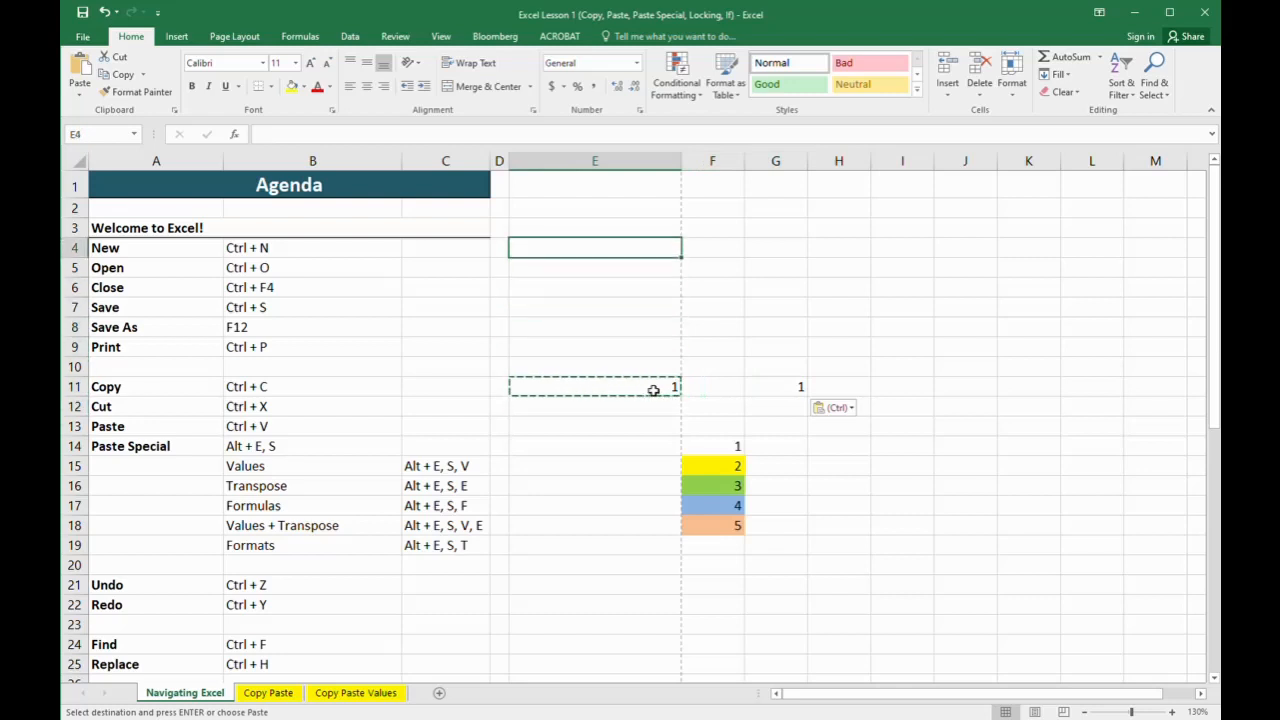
{"action": "key", "text": "ctrl+v"}
Enter the formula =E4+1 in cell E5
{"action": "key", "text": "Down"}
{"action": "type", "text": "+"}
{"action": "key", "text": "Up"}
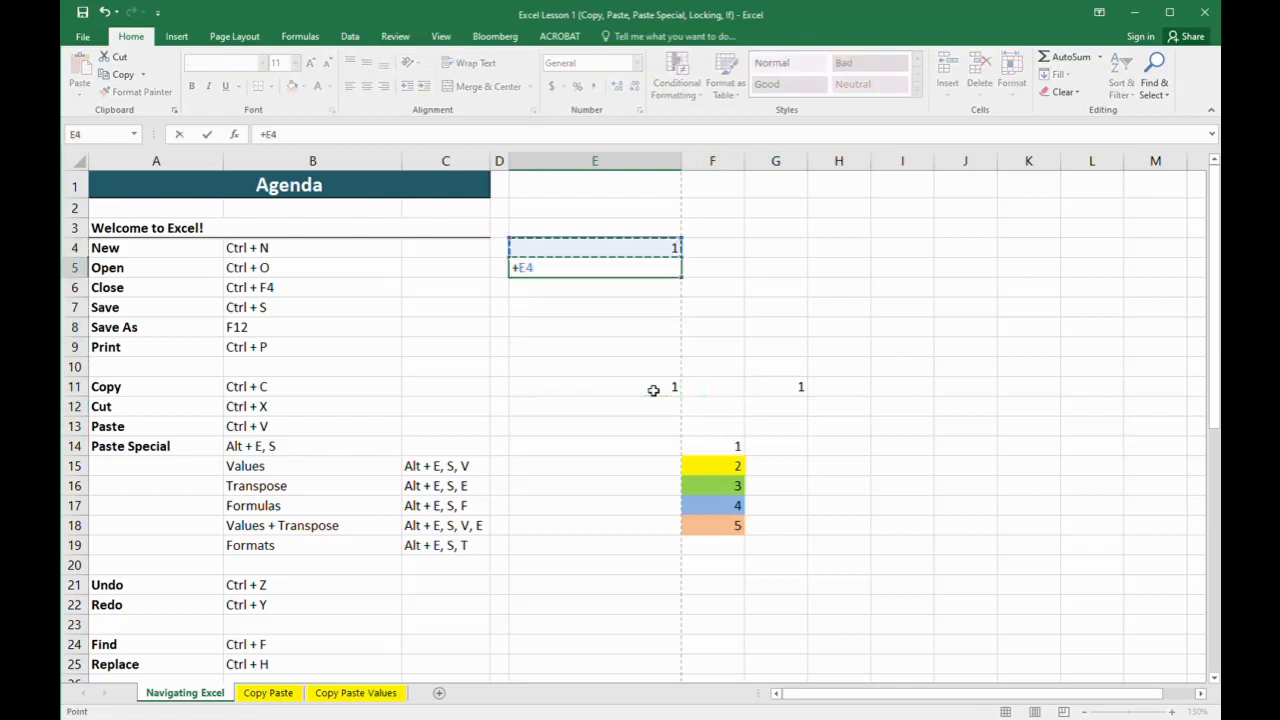
{"action": "key", "text": "Escape"}
{"action": "type", "text": "="}
{"action": "key", "text": "Up"}
{"action": "type", "text": "+"}
{"action": "key", "text": "Return"}
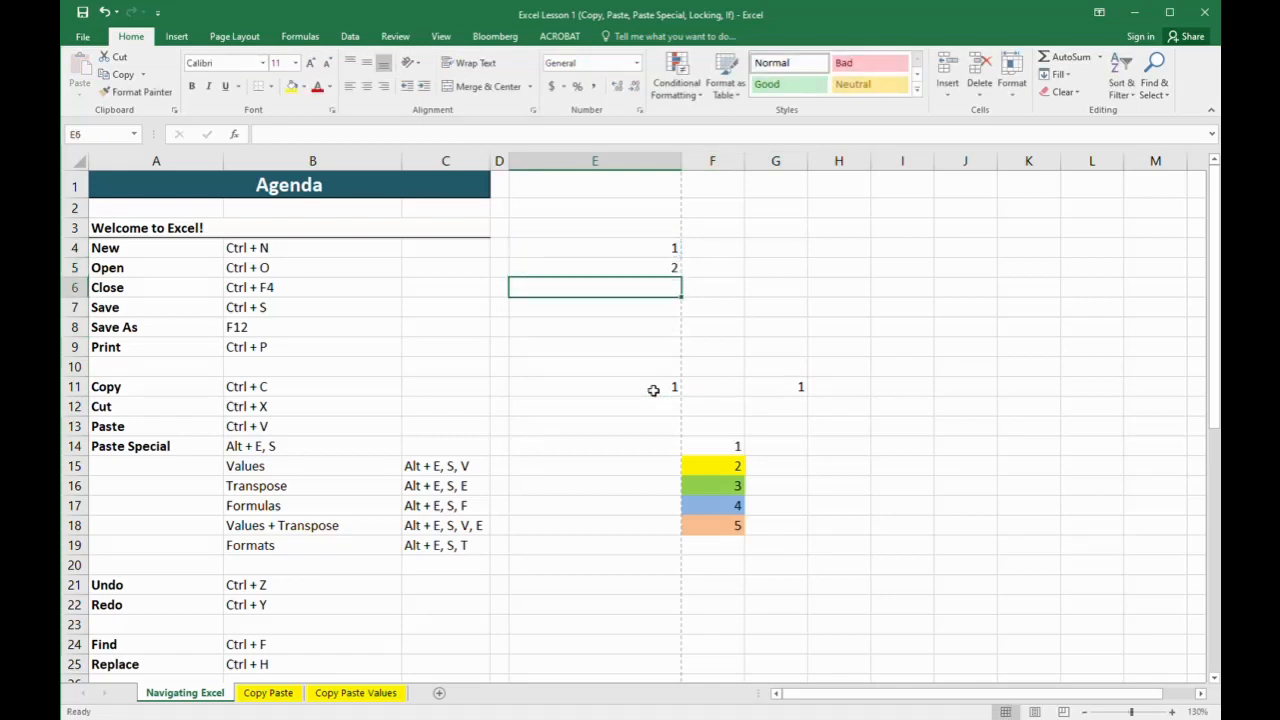
Copy the formula in cell E5 and paste it into cells E6 and E7
{"action": "key", "text": "Up"}
{"action": "key", "text": "ctrl+c"}
{"action": "key", "text": "Down"}
{"action": "key", "text": "ctrl+v"}
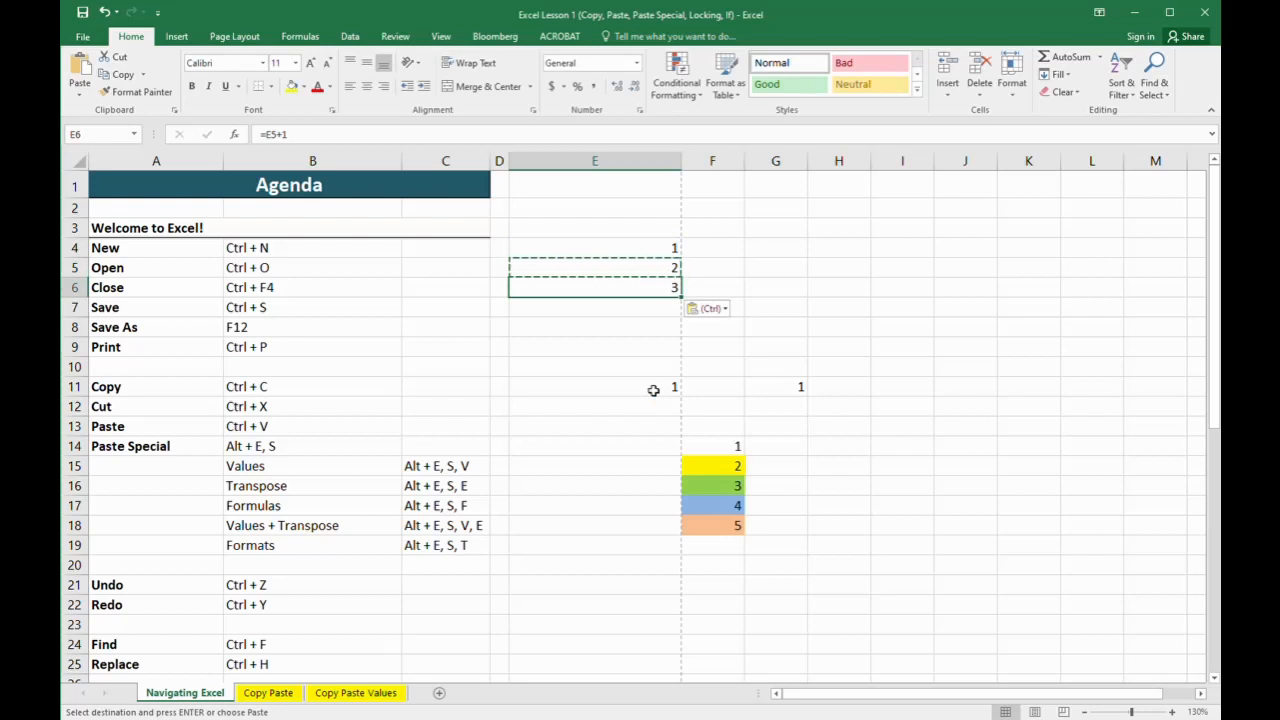
{"action": "key", "text": "Down"}
{"action": "key", "text": "ctrl+v"}
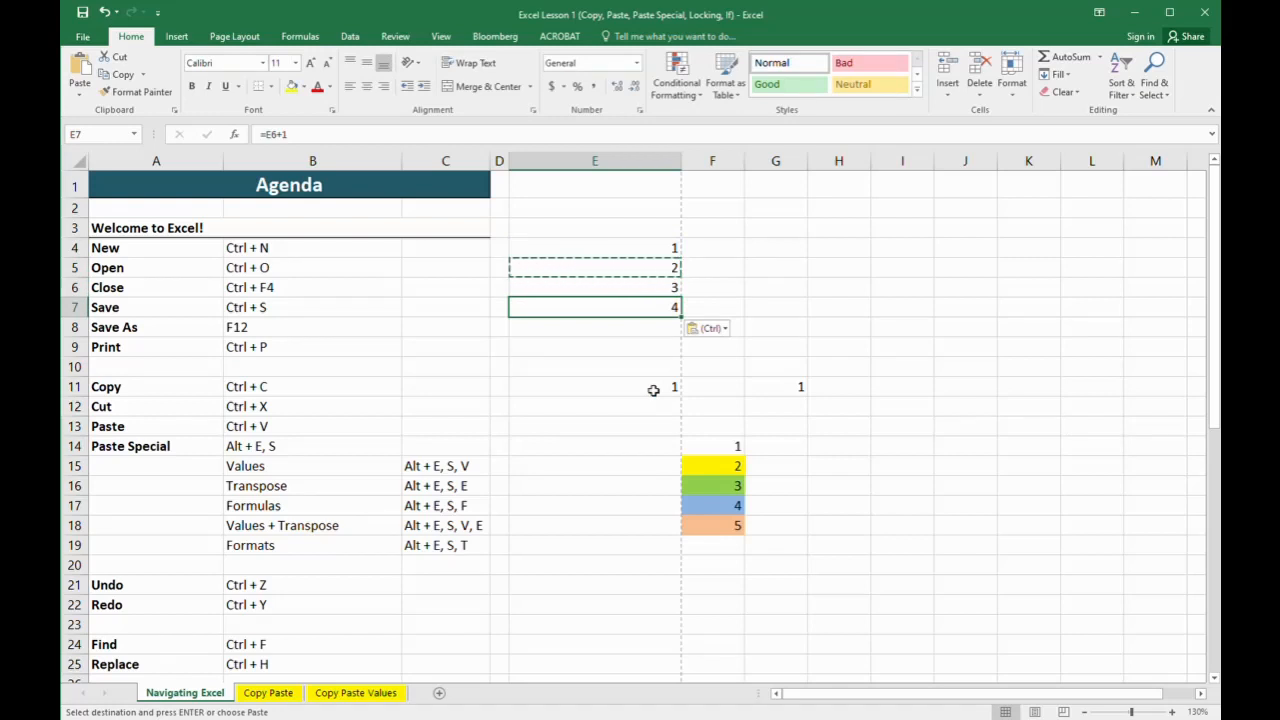
Check the formulas in column E and paste the copied formula into each cell from E8 to E11
{"action": "key", "text": "Up"}
{"action": "key", "text": "Up"}
{"action": "key", "text": "Up"}
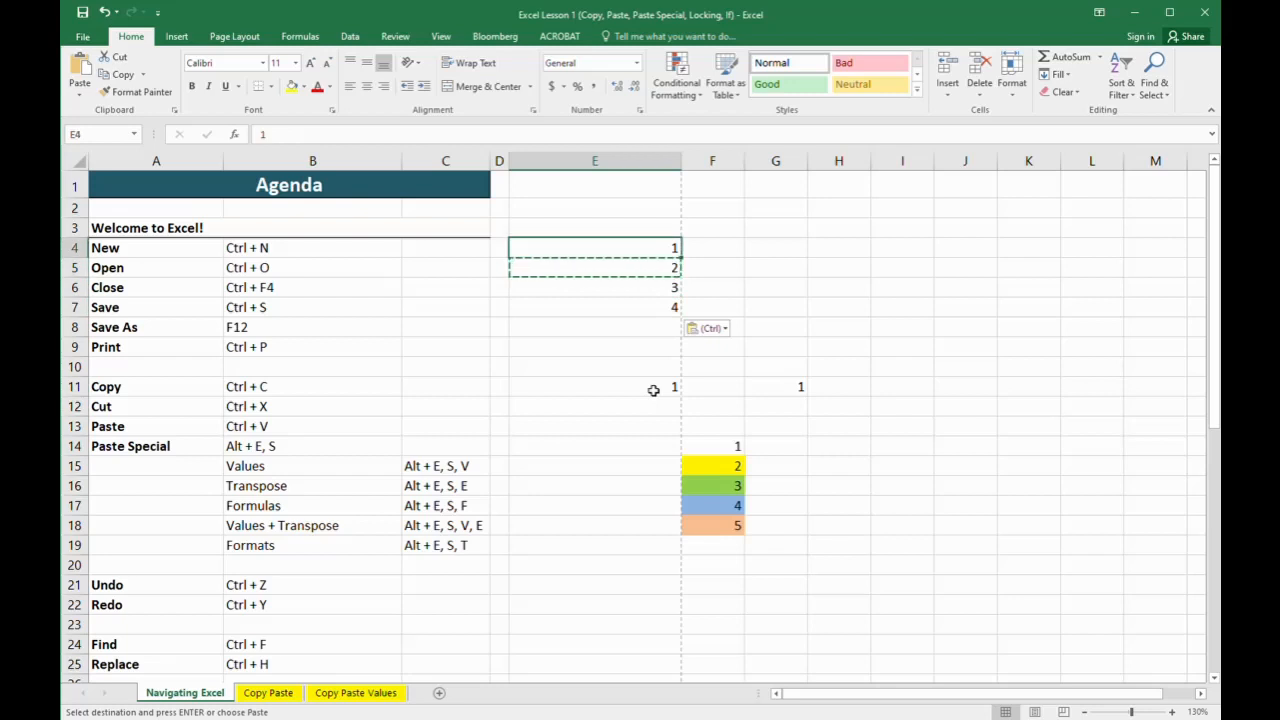
{"action": "key", "text": "Down"}
{"action": "key", "text": "Down"}
{"action": "key", "text": "Down"}
{"action": "key", "text": "Down"}
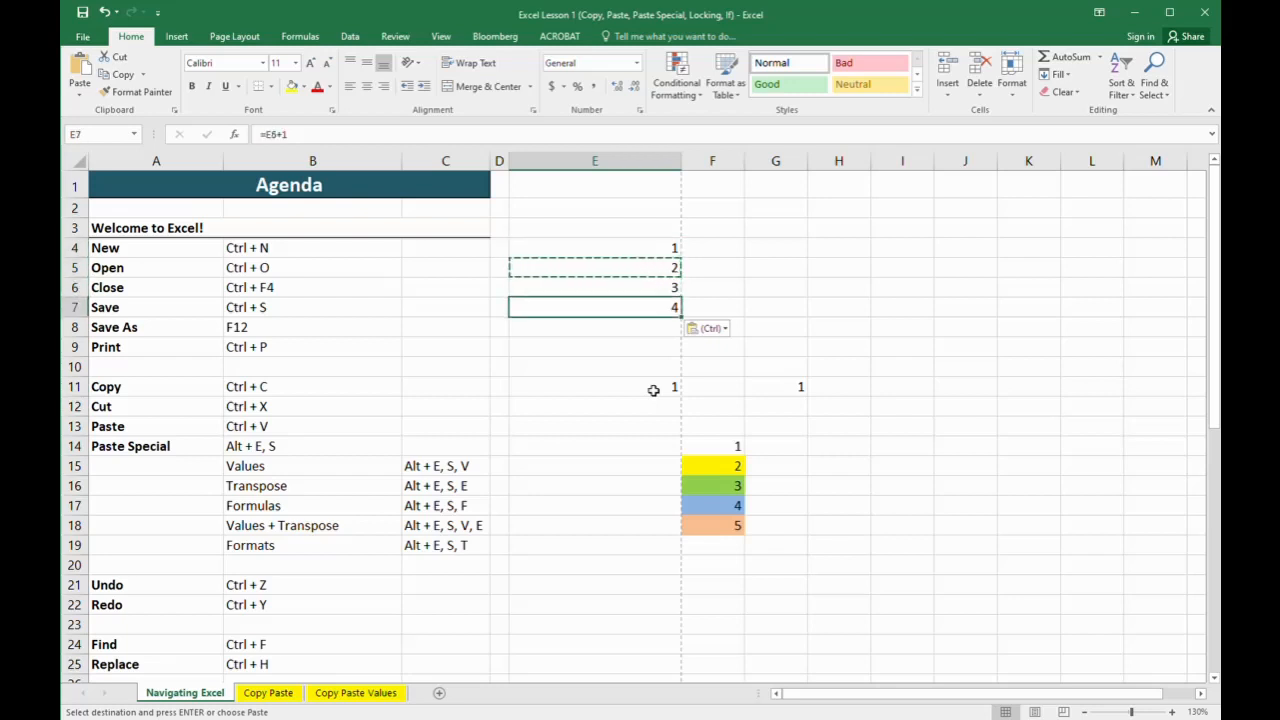
{"action": "key", "text": "ctrl+v"}
{"action": "key", "text": "Down"}
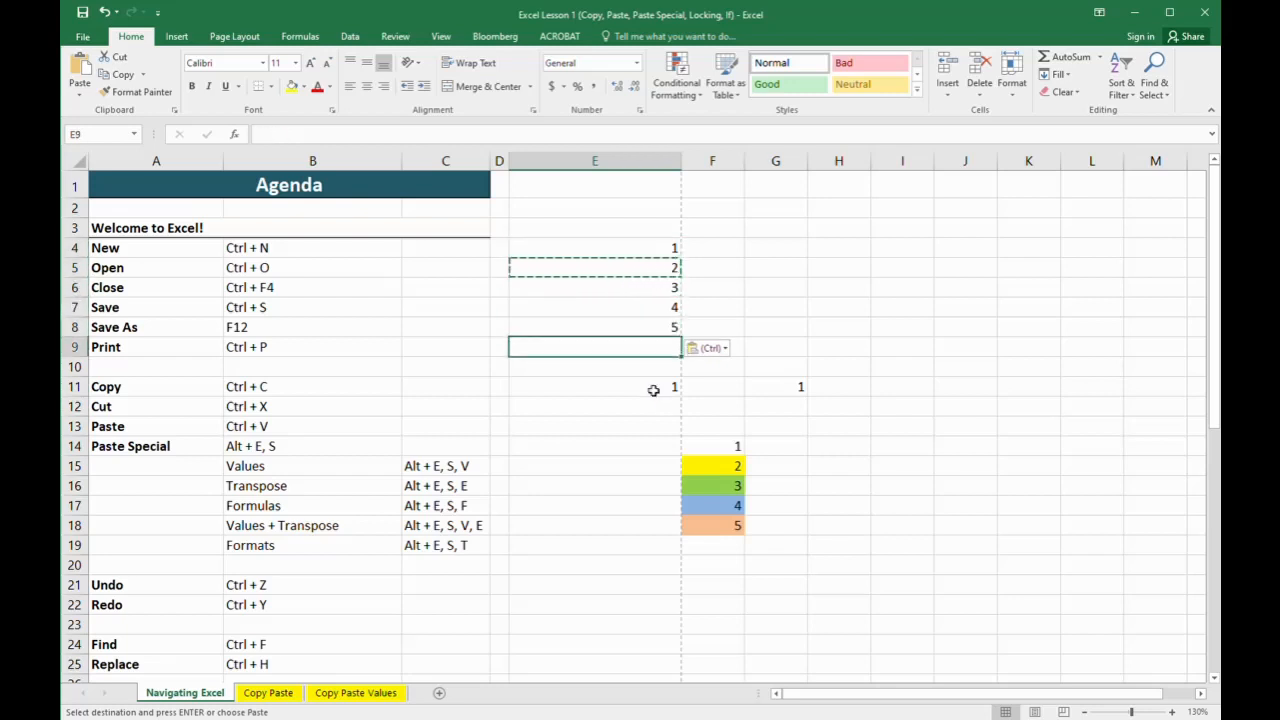
{"action": "key", "text": "ctrl+v"}
{"action": "key", "text": "Down"}
{"action": "key", "text": "ctrl+v"}
{"action": "key", "text": "Down"}
{"action": "key", "text": "ctrl+v"}
{"action": "key", "text": "Down"}
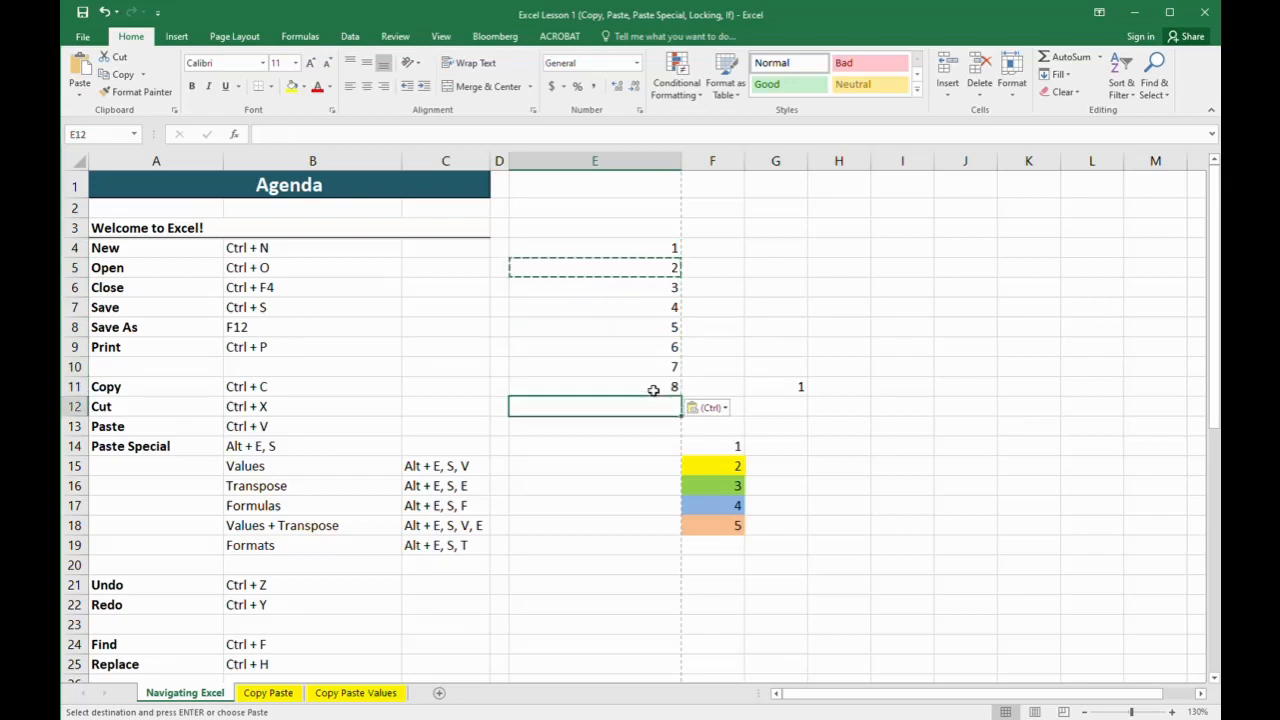
Cut the value 1 from cell E4 and paste it into cell H4
{"action": "key", "text": "Up"}
{"action": "key", "text": "Up"}
{"action": "key", "text": "Up"}
{"action": "key", "text": "Up"}
{"action": "key", "text": "Up"}
{"action": "key", "text": "Up"}
{"action": "key", "text": "Up"}
{"action": "key", "text": "Up"}
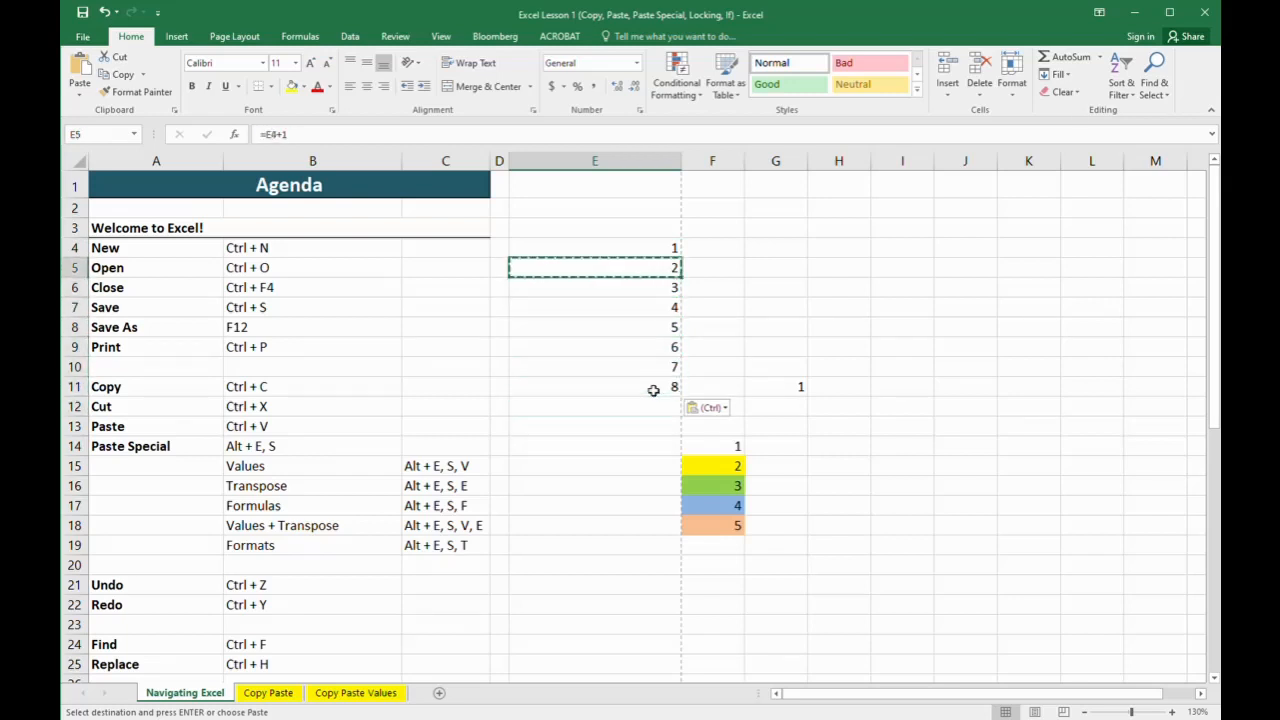
{"action": "key", "text": "ctrl+c"}
{"action": "key", "text": "Right"}
{"action": "key", "text": "Right"}
{"action": "key", "text": "Right"}
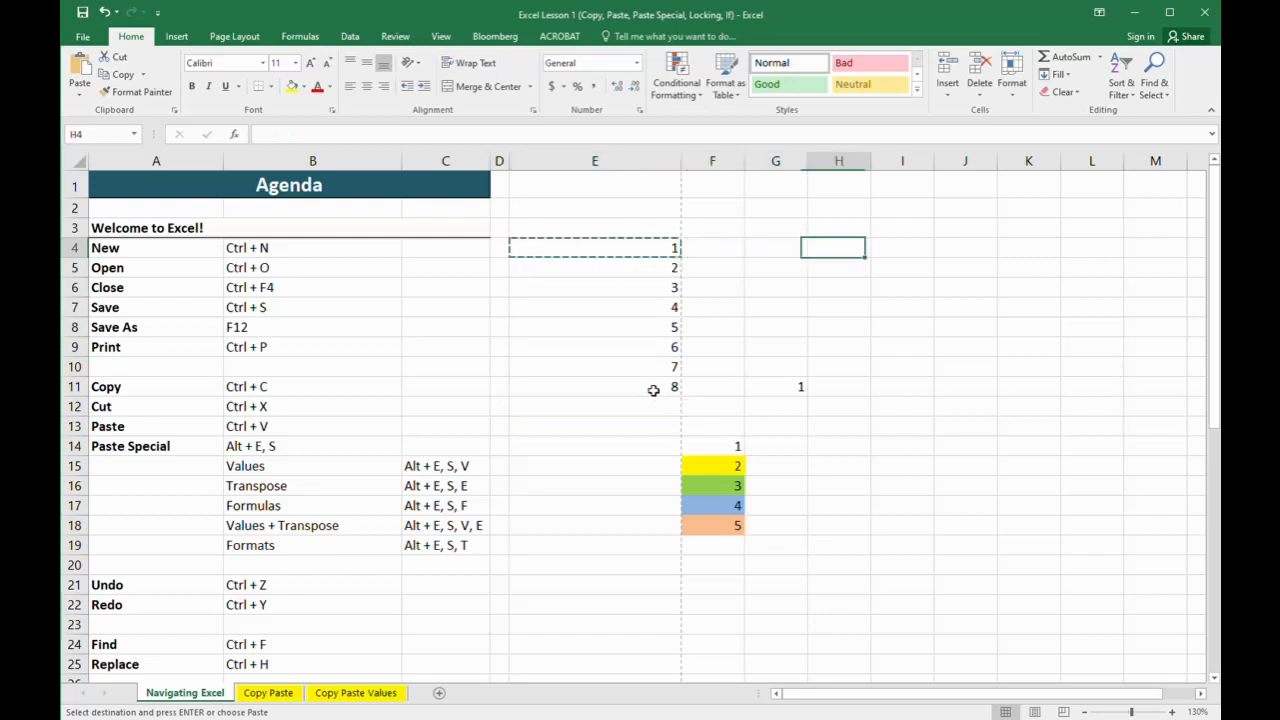
{"action": "key", "text": "ctrl+v"}
Examine how the formulas in column E refer to their source cells after the value was moved to H4
{"action": "key", "text": "Left"}
{"action": "key", "text": "Left"}
{"action": "key", "text": "Left"}
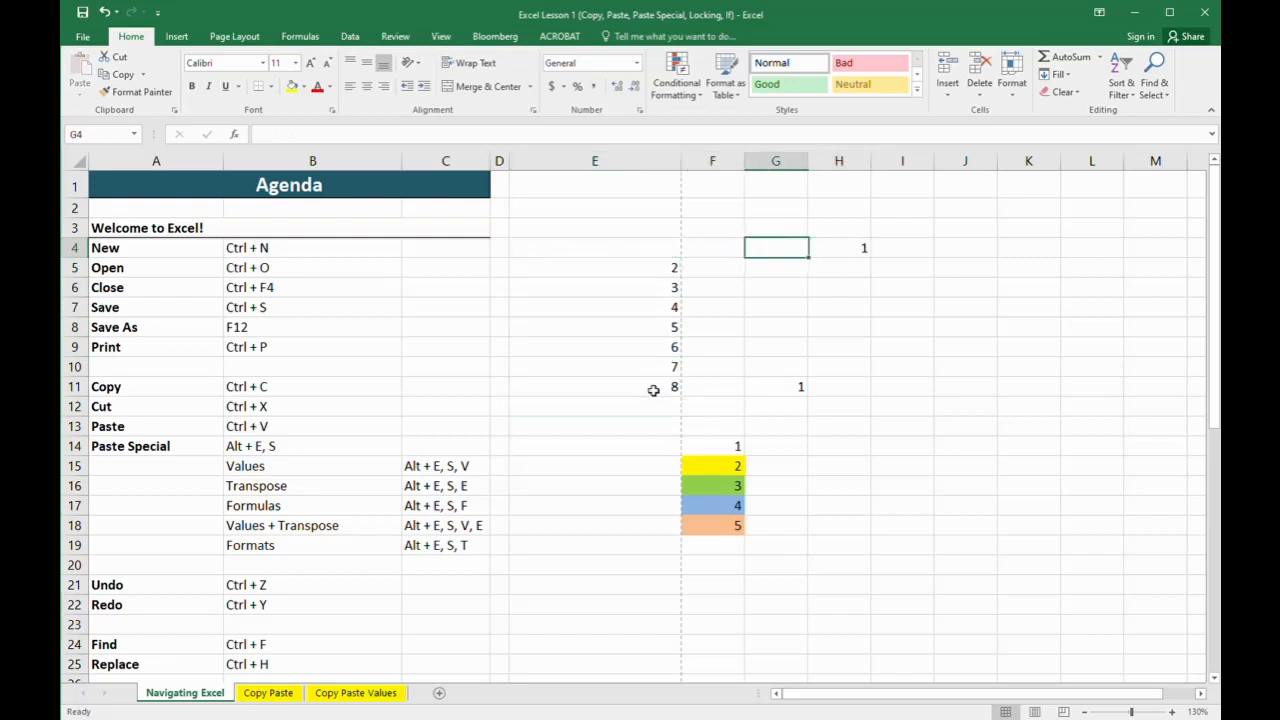
{"action": "key", "text": "Down"}
{"action": "key", "text": "Up"}
{"action": "key", "text": "Right"}
{"action": "key", "text": "Right"}
{"action": "key", "text": "Right"}
{"action": "key", "text": "Left"}
{"action": "key", "text": "Left"}
{"action": "key", "text": "Left"}
{"action": "key", "text": "Down"}
{"action": "key", "text": "Down"}
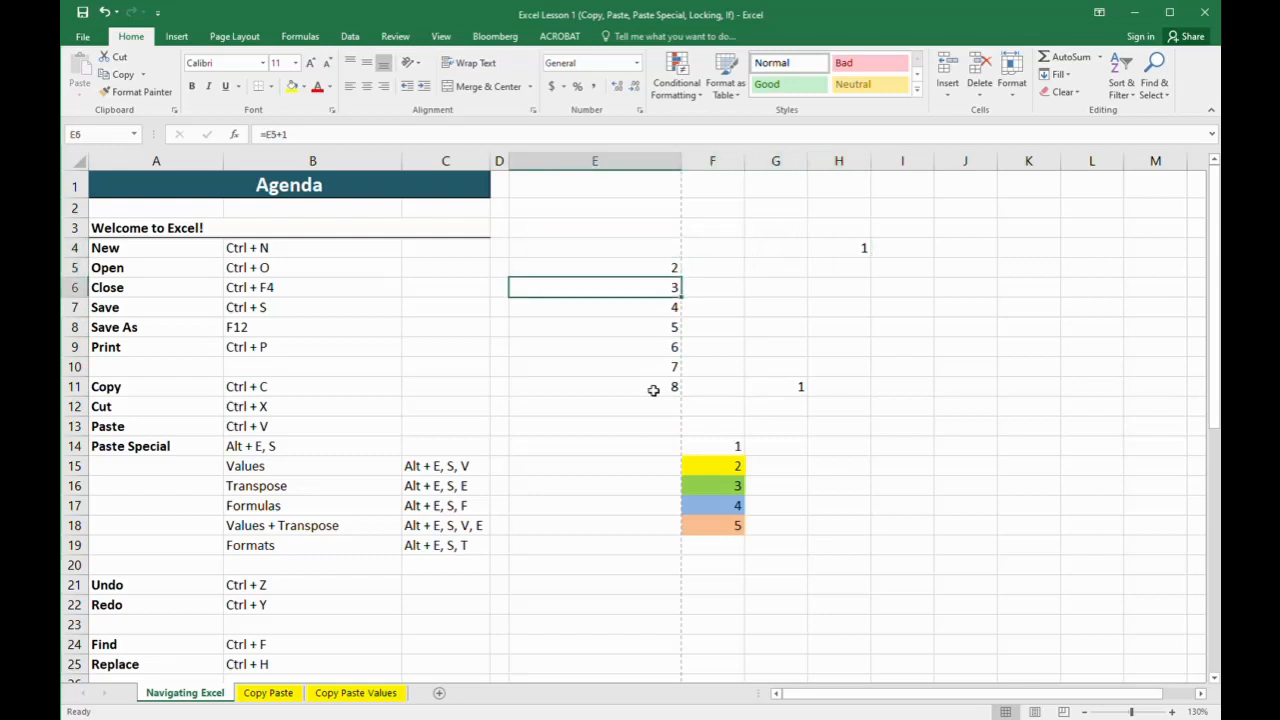
Clear the contents of the range E4:H11
{"action": "key", "text": "Up"}
{"action": "key", "text": "Up"}
{"action": "key", "text": "Right"}
{"action": "key", "text": "Right"}
{"action": "key", "text": "Right"}
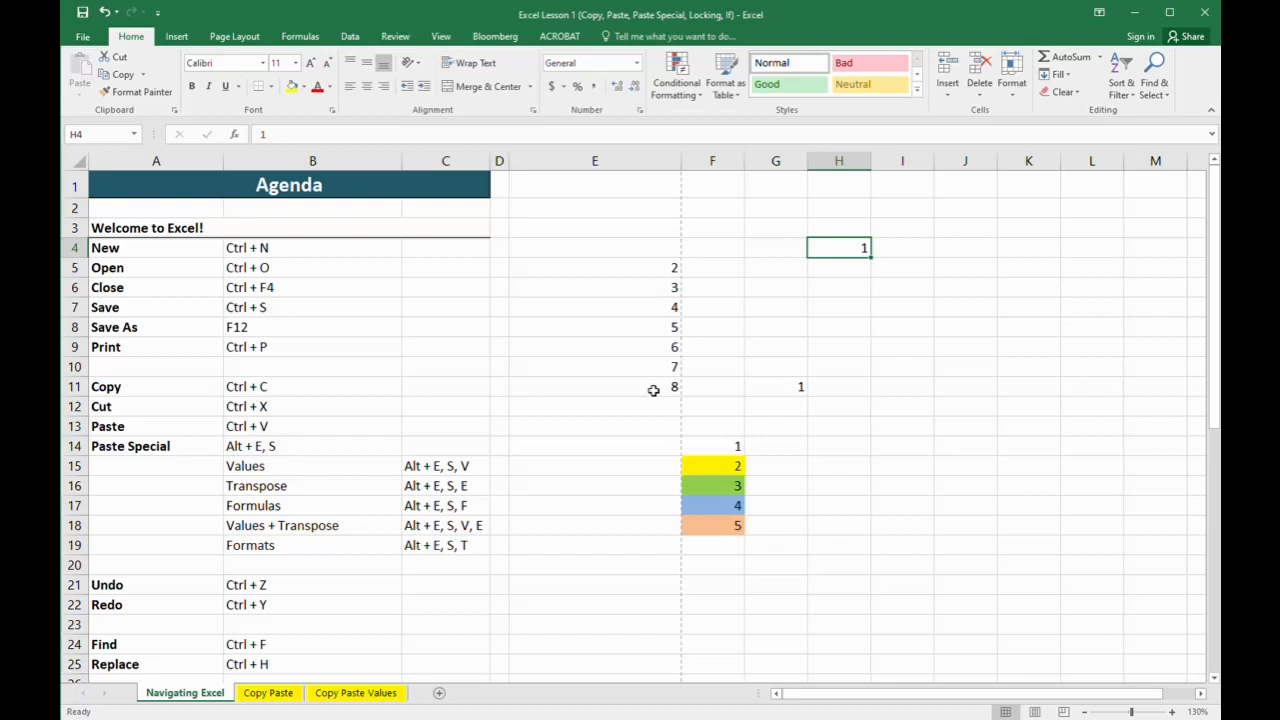
{"action": "key", "text": "shift+Left"}
{"action": "key", "text": "shift+Left"}
{"action": "key", "text": "shift+Left"}
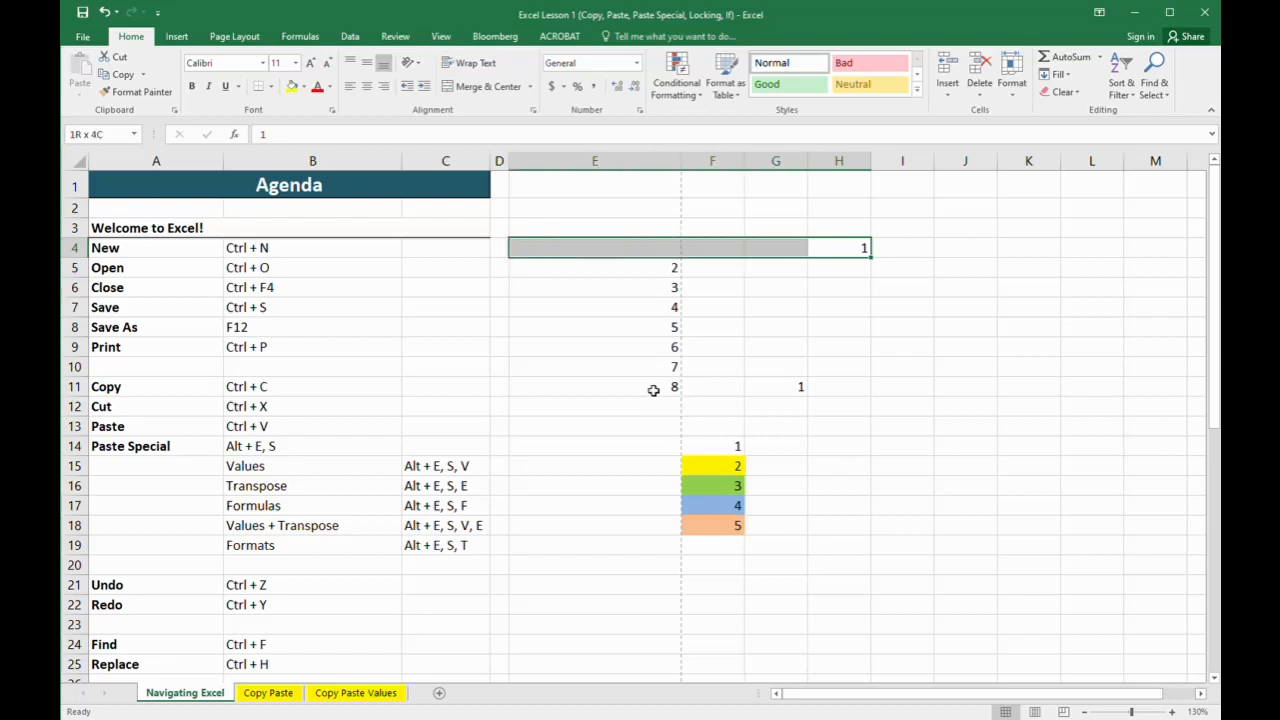
{"action": "key", "text": "shift+Down"}
{"action": "key", "text": "shift+Down"}
{"action": "key", "text": "shift+Down"}
{"action": "key", "text": "shift+Down"}
{"action": "key", "text": "shift+Down"}
{"action": "key", "text": "shift+Down"}
{"action": "key", "text": "shift+Down"}
{"action": "key", "text": "Delete"}
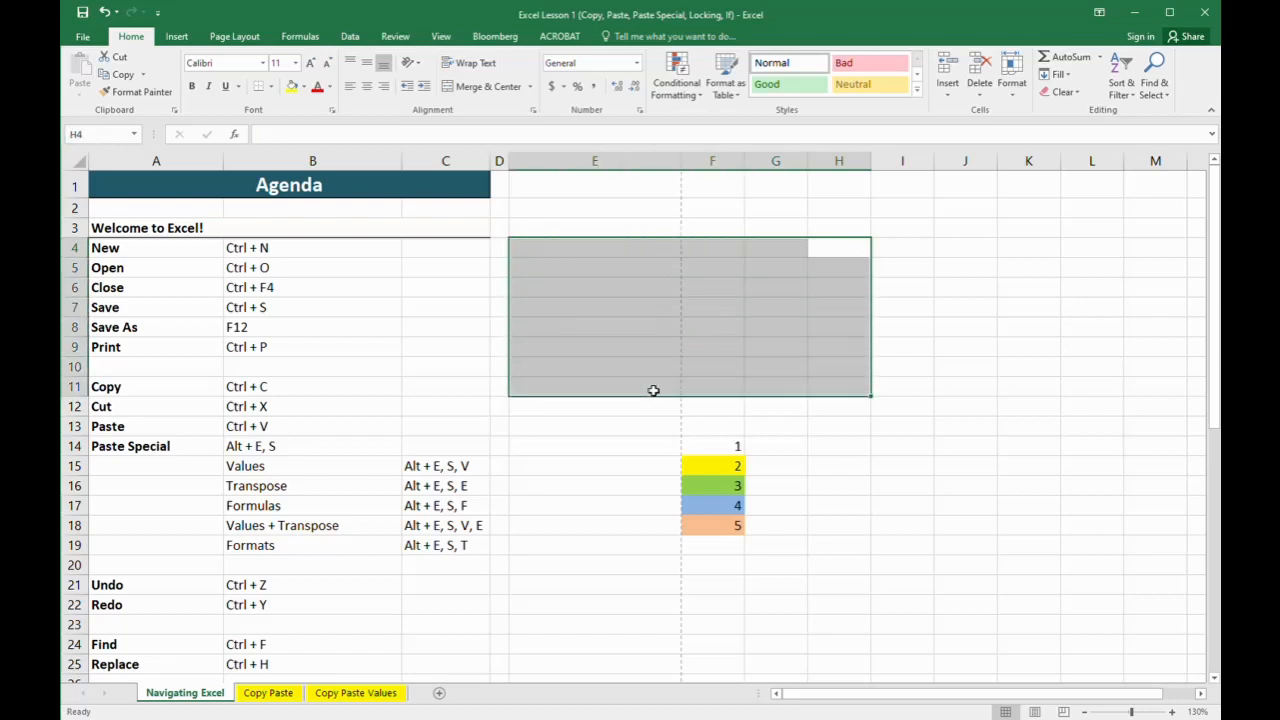
Copy the coloured number range F14:F18 and paste it with its formatting starting at cell H14
{"action": "key", "text": "Left"}
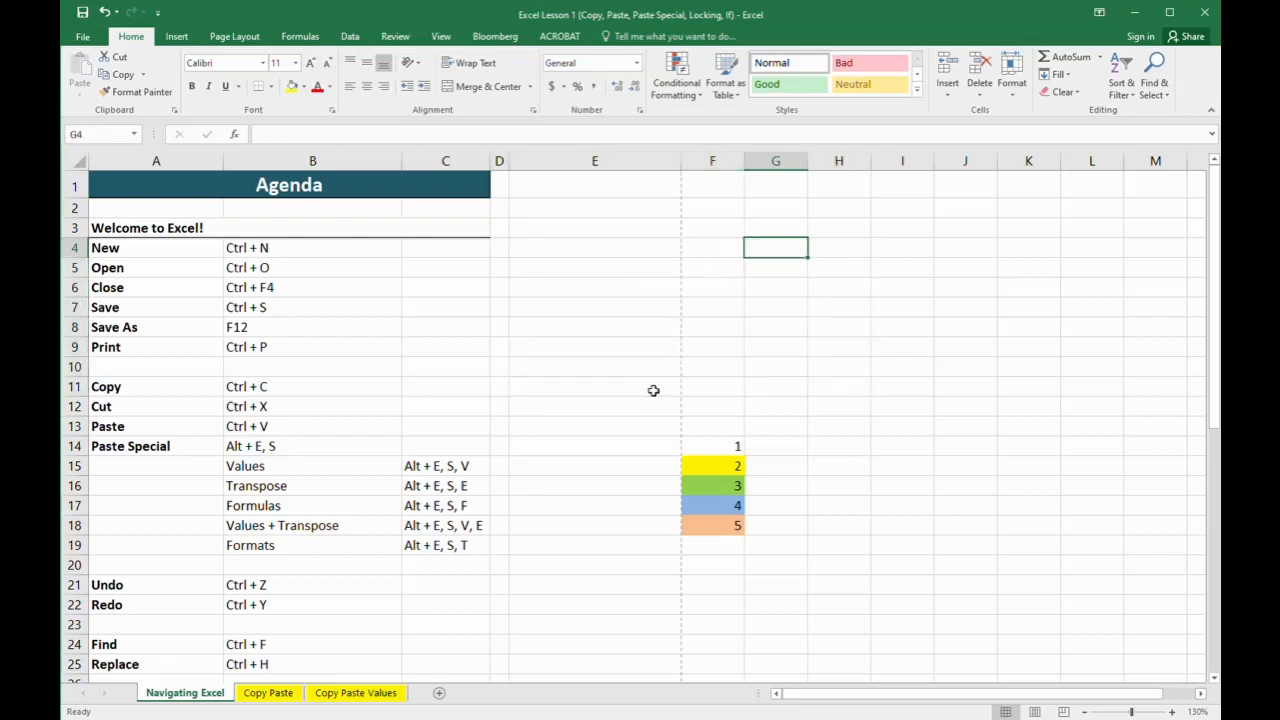
{"action": "key", "text": "Left"}
{"action": "key", "text": "Down"}
{"action": "key", "text": "Down"}
{"action": "key", "text": "Down"}
{"action": "key", "text": "Down"}
{"action": "key", "text": "Down"}
{"action": "key", "text": "Down"}
{"action": "key", "text": "Down"}
{"action": "key", "text": "Down"}
{"action": "key", "text": "Down"}
{"action": "key", "text": "Down"}
{"action": "key", "text": "Down"}
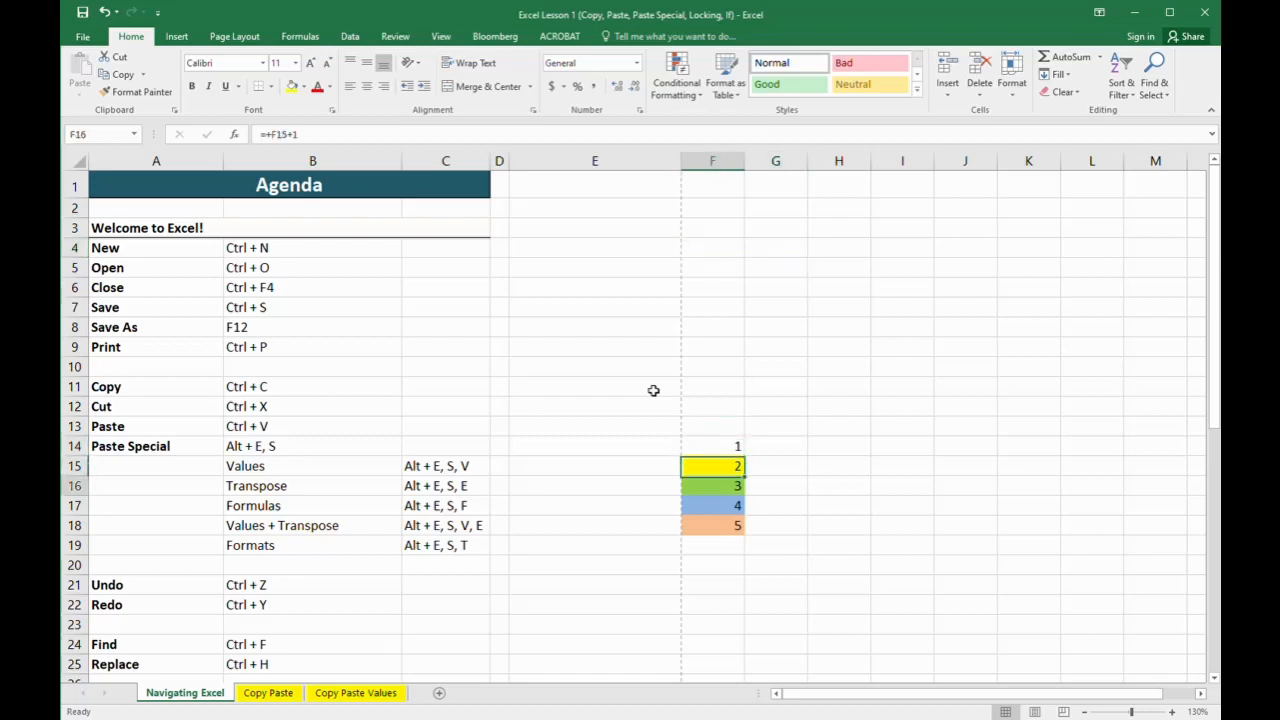
{"action": "key", "text": "Up"}
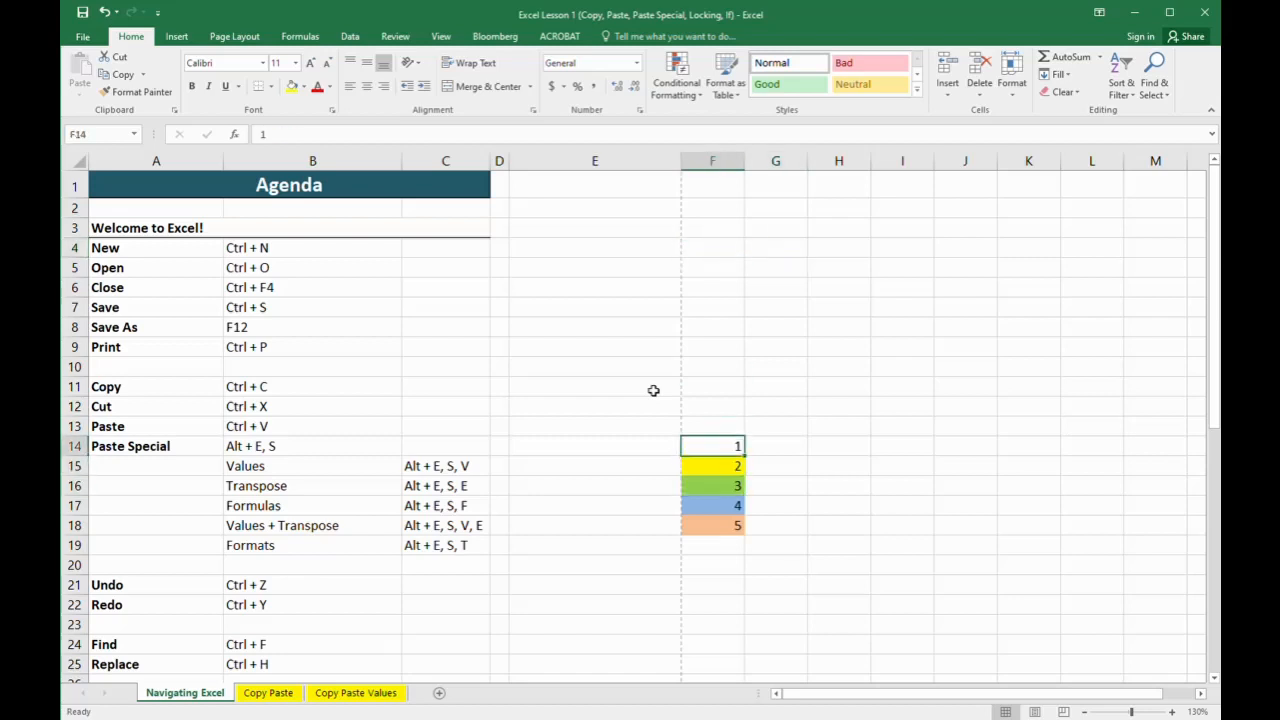
{"action": "key", "text": "Down"}
{"action": "key", "text": "Up"}
{"action": "key", "text": "ctrl+shift+Down"}
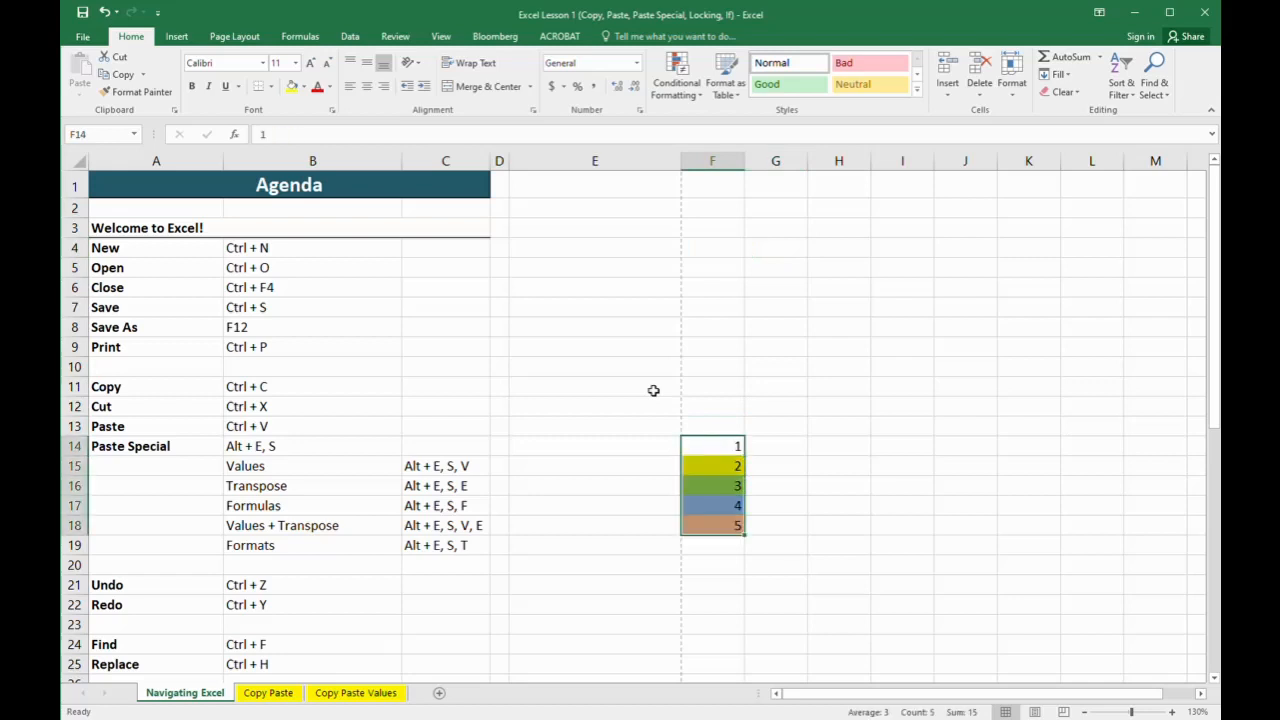
{"action": "key", "text": "ctrl+c"}
{"action": "key", "text": "Right"}
{"action": "key", "text": "Right"}
{"action": "key", "text": "ctrl+v"}
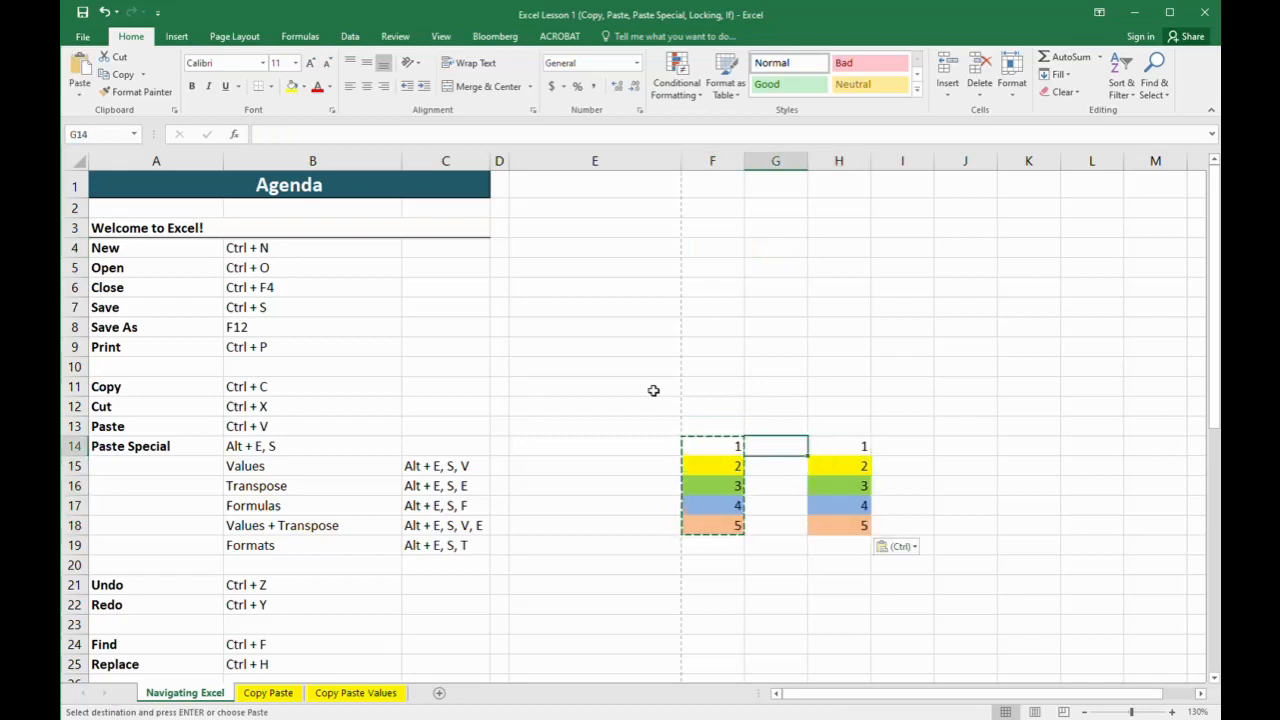
Overwrite the pasted range H14:H18 with the blank cell copied from H13
{"action": "key", "text": "Up"}
{"action": "key", "text": "ctrl+c"}
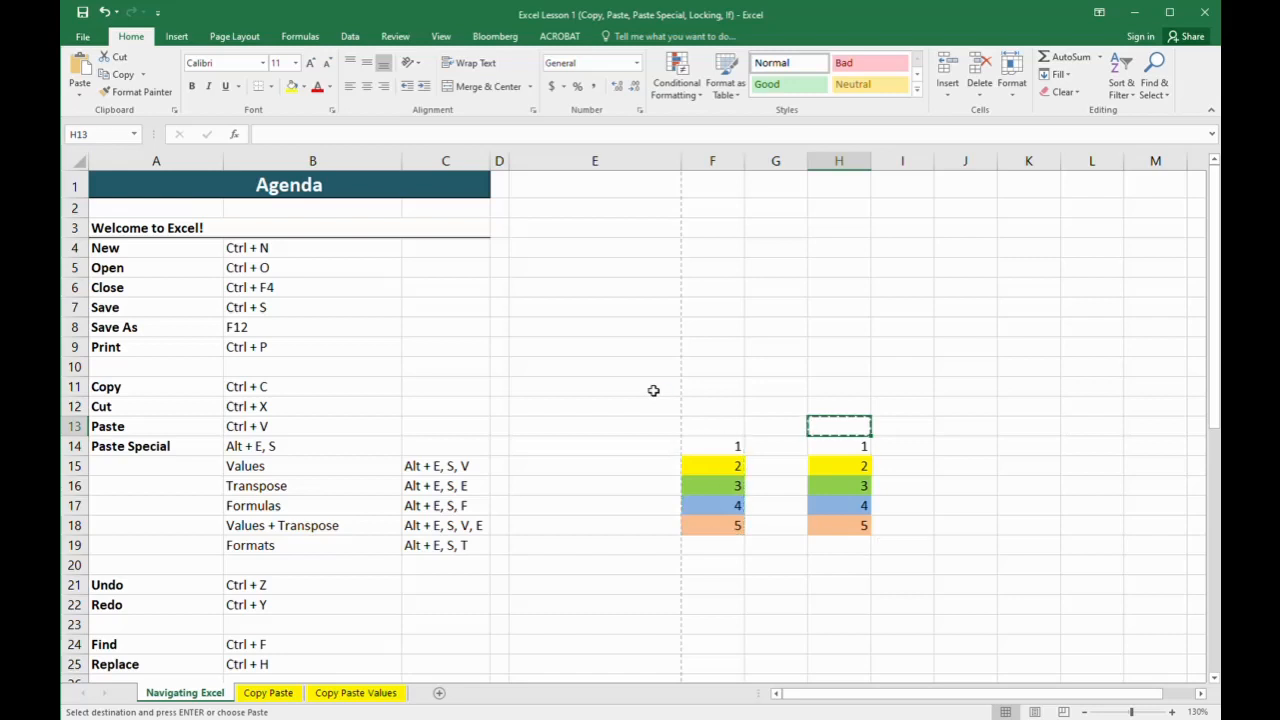
{"action": "key", "text": "shift+Down"}
{"action": "key", "text": "shift+Down"}
{"action": "key", "text": "shift+Down"}
{"action": "key", "text": "shift+Down"}
{"action": "key", "text": "shift+Down"}
{"action": "key", "text": "ctrl+v"}
Copy the coloured number range F14:F18
{"action": "key", "text": "Left"}
{"action": "key", "text": "Left"}
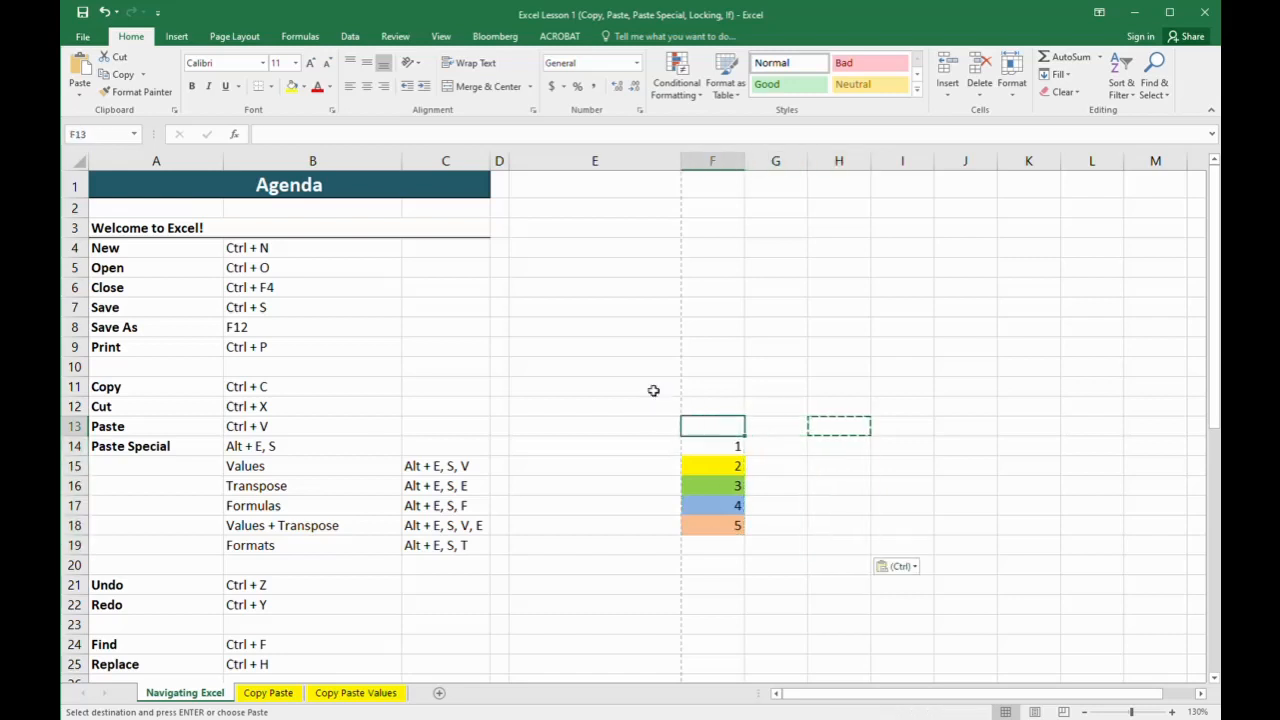
{"action": "key", "text": "Down"}
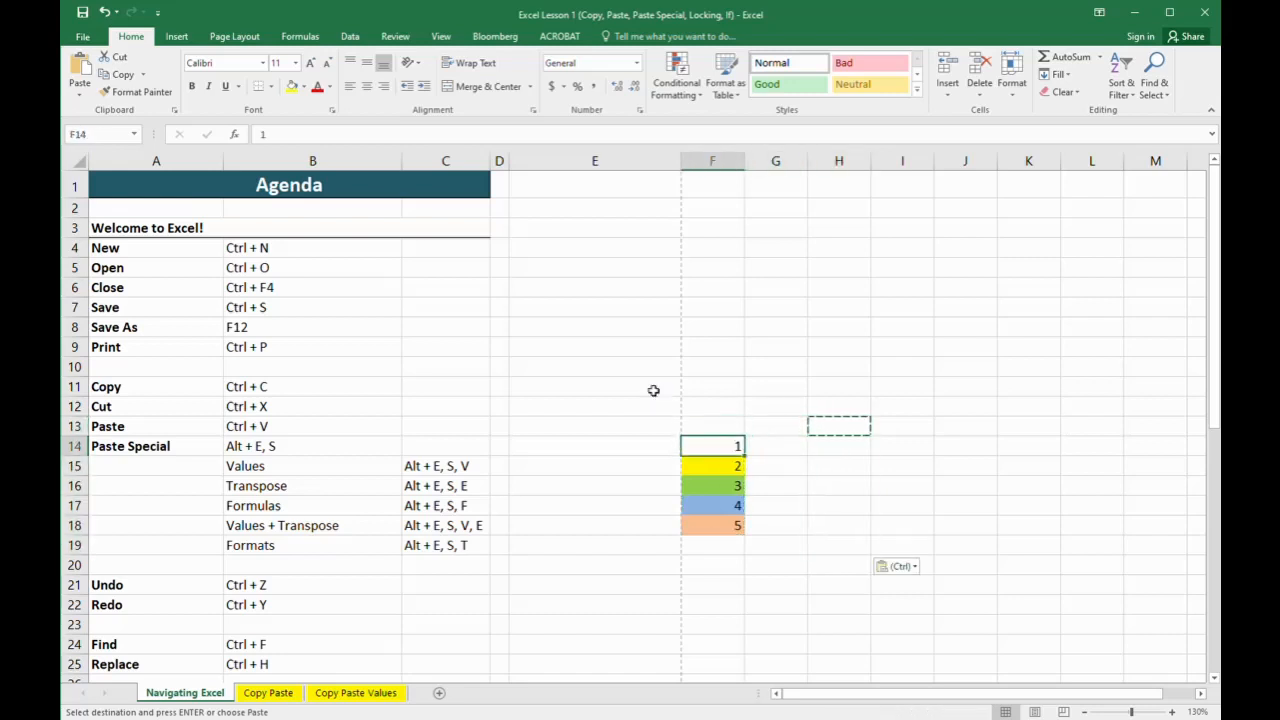
{"action": "key", "text": "shift+Down"}
{"action": "key", "text": "shift+Down"}
{"action": "key", "text": "shift+Down"}
{"action": "key", "text": "shift+Down"}
{"action": "key", "text": "ctrl+c"}
Paste only the values of the copied range starting at H14, and compare cell contents in F15 and H15
{"action": "key", "text": "Right"}
{"action": "key", "text": "Right"}
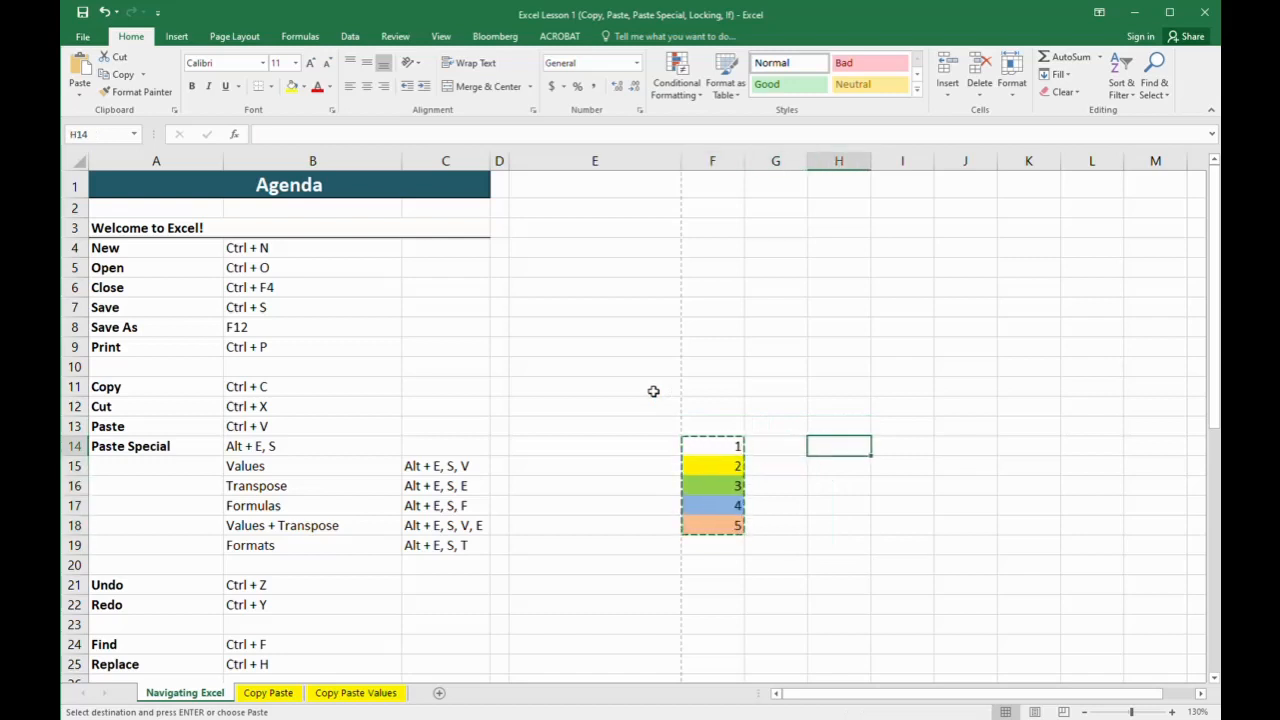
{"action": "key", "text": "alt+e"}
{"action": "key", "text": "s"}
{"action": "key", "text": "v"}
{"action": "key", "text": "Return"}
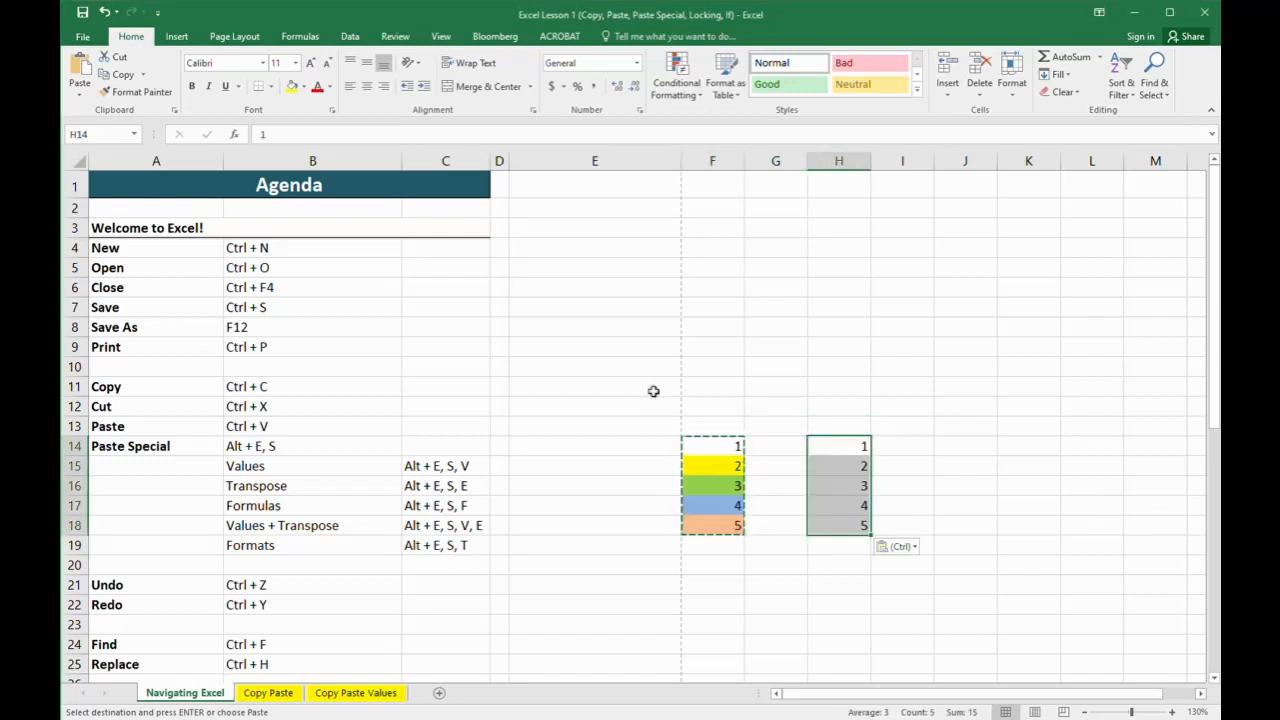
{"action": "key", "text": "Left"}
{"action": "key", "text": "Left"}
{"action": "key", "text": "Down"}
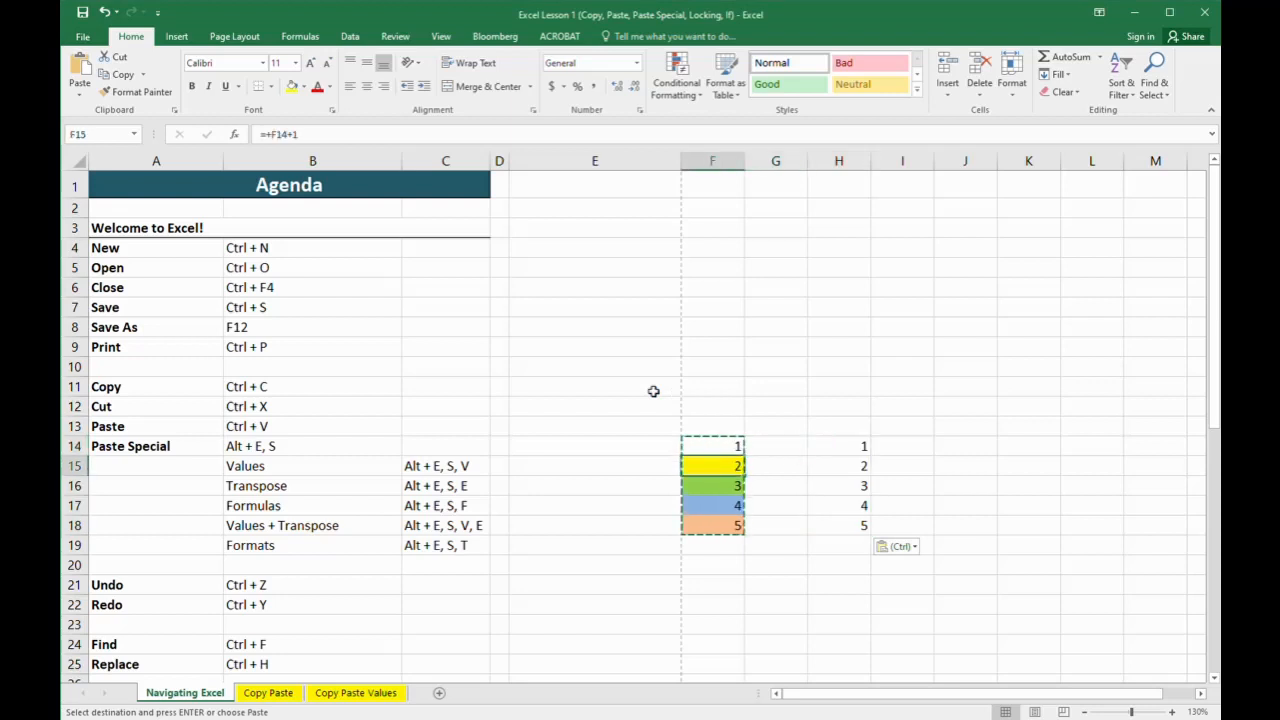
{"action": "key", "text": "Right"}
{"action": "key", "text": "Right"}
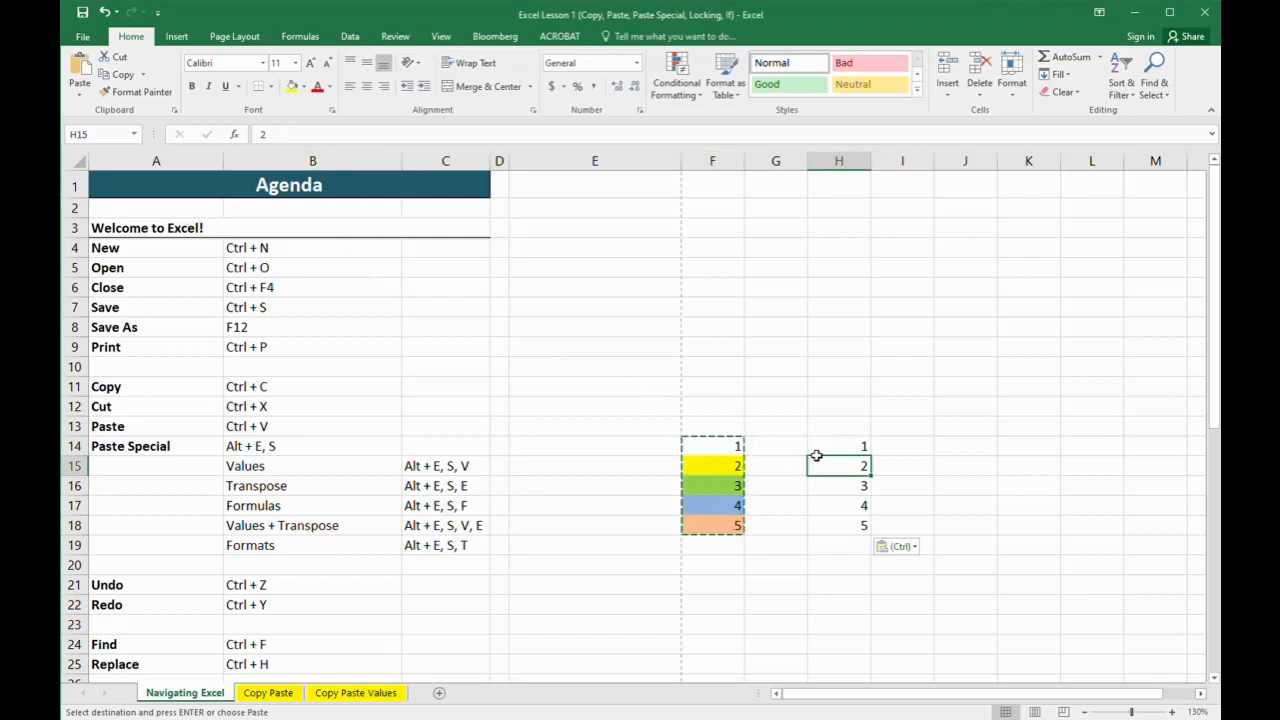
Set the first source number in F14 to 0 and check the formula cells beneath it
{"action": "left_click", "coordinate": [737, 447]}
{"action": "type", "text": "0"}
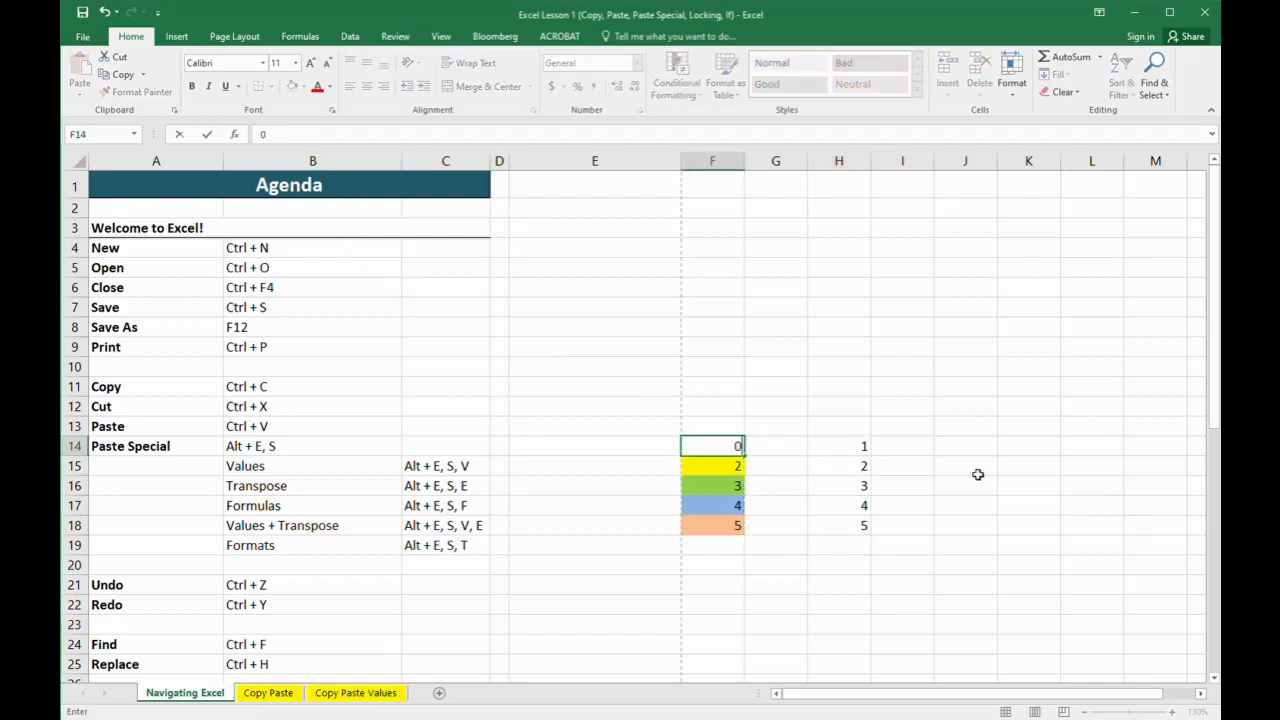
{"action": "key", "text": "Return"}
{"action": "key", "text": "Down"}
{"action": "key", "text": "Down"}
{"action": "key", "text": "Down"}
{"action": "key", "text": "Up"}
{"action": "key", "text": "Up"}
{"action": "key", "text": "Up"}
{"action": "key", "text": "Up"}
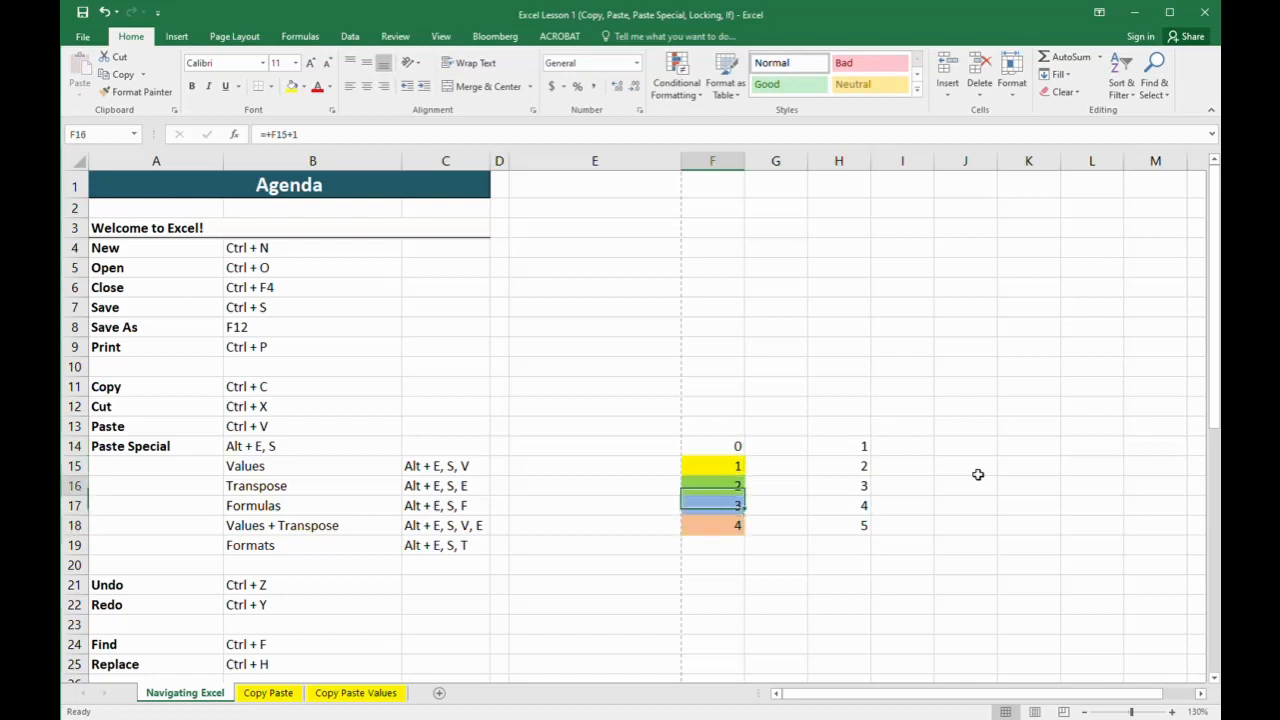
Set H14 in the values-only copy to 0 and check the cells beneath it
{"action": "key", "text": "Right"}
{"action": "key", "text": "Right"}
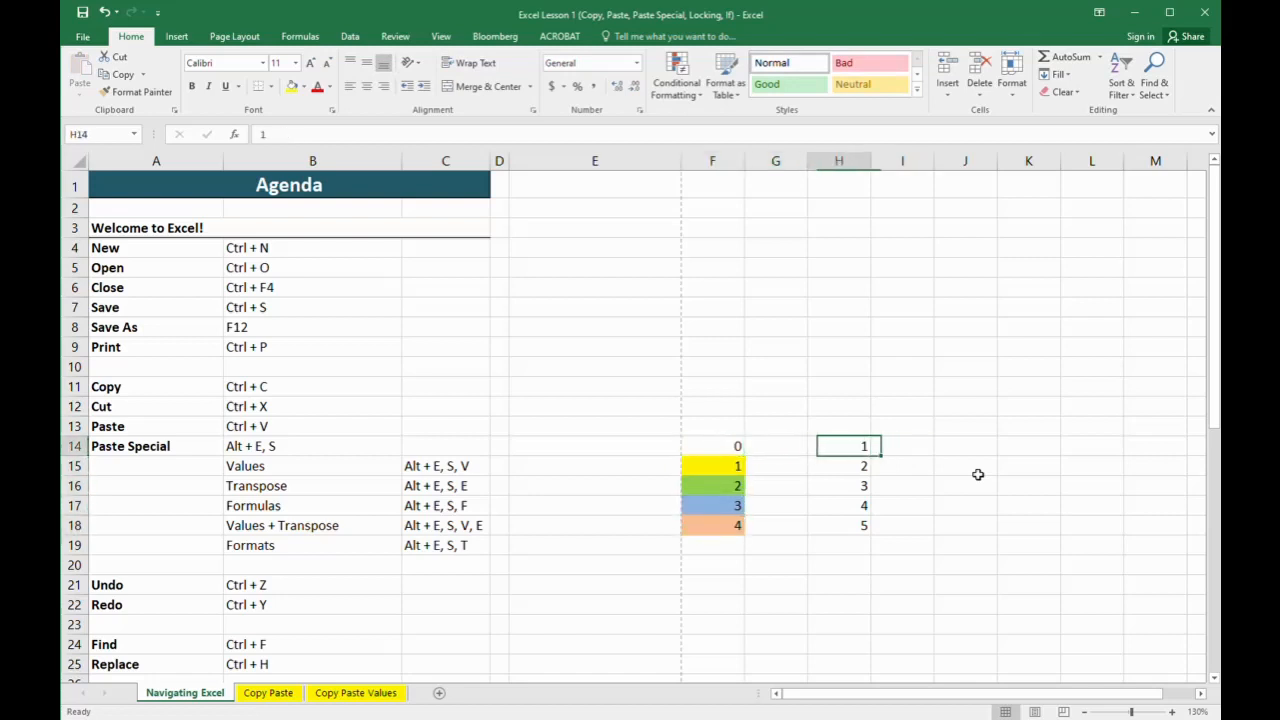
{"action": "type", "text": "0"}
{"action": "key", "text": "Return"}
{"action": "key", "text": "Down"}
{"action": "key", "text": "Down"}
{"action": "key", "text": "Down"}
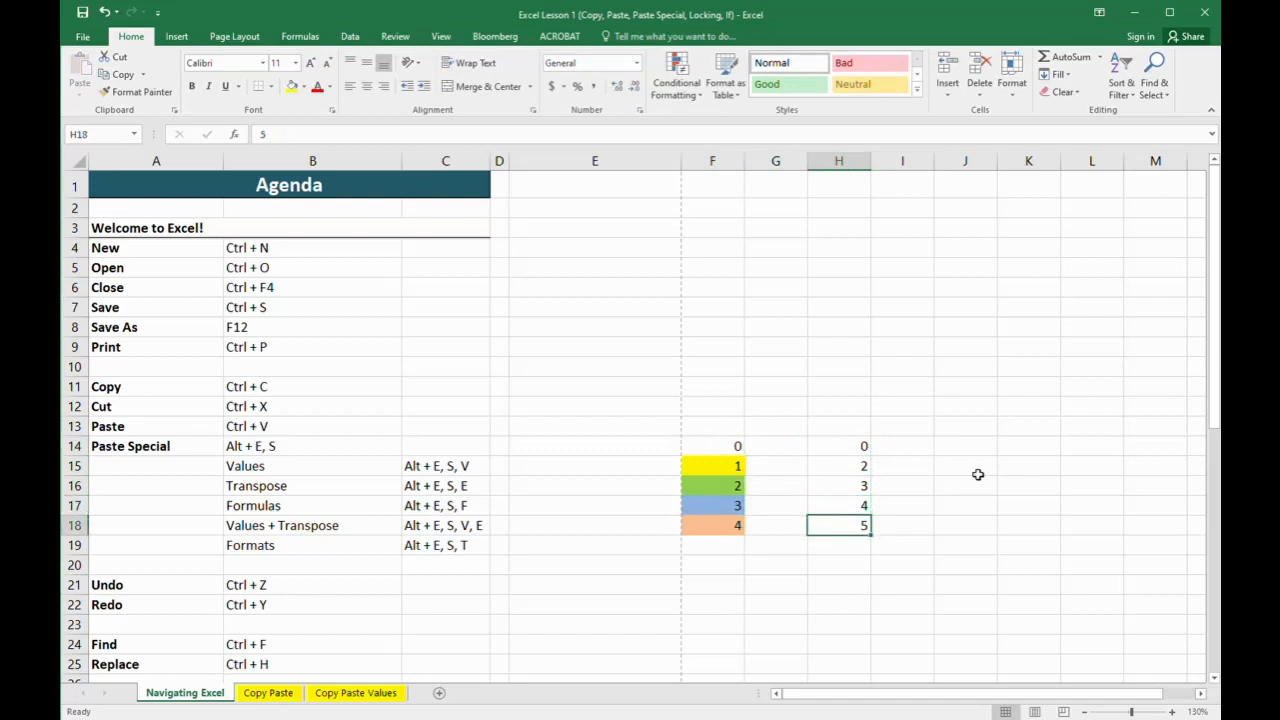
Set the first source number in F14 to 1
{"action": "key", "text": "Up"}
{"action": "key", "text": "Up"}
{"action": "key", "text": "Up"}
{"action": "key", "text": "Up"}
{"action": "key", "text": "Left"}
{"action": "key", "text": "Left"}
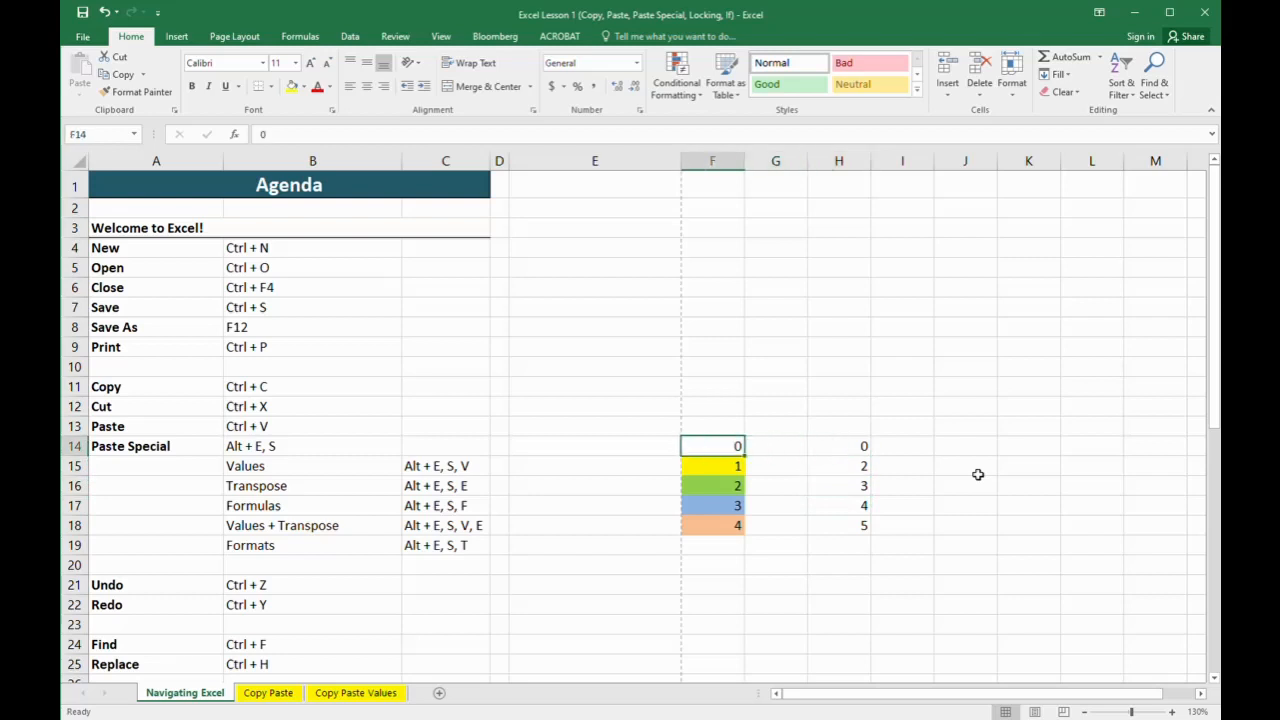
{"action": "type", "text": "1"}
{"action": "key", "text": "Return"}
{"action": "key", "text": "Down"}
{"action": "key", "text": "Up"}
{"action": "key", "text": "Up"}
Set the first number of the values-only copy in H14 to 1
{"action": "key", "text": "Right"}
{"action": "key", "text": "Right"}
{"action": "key", "text": "Right"}
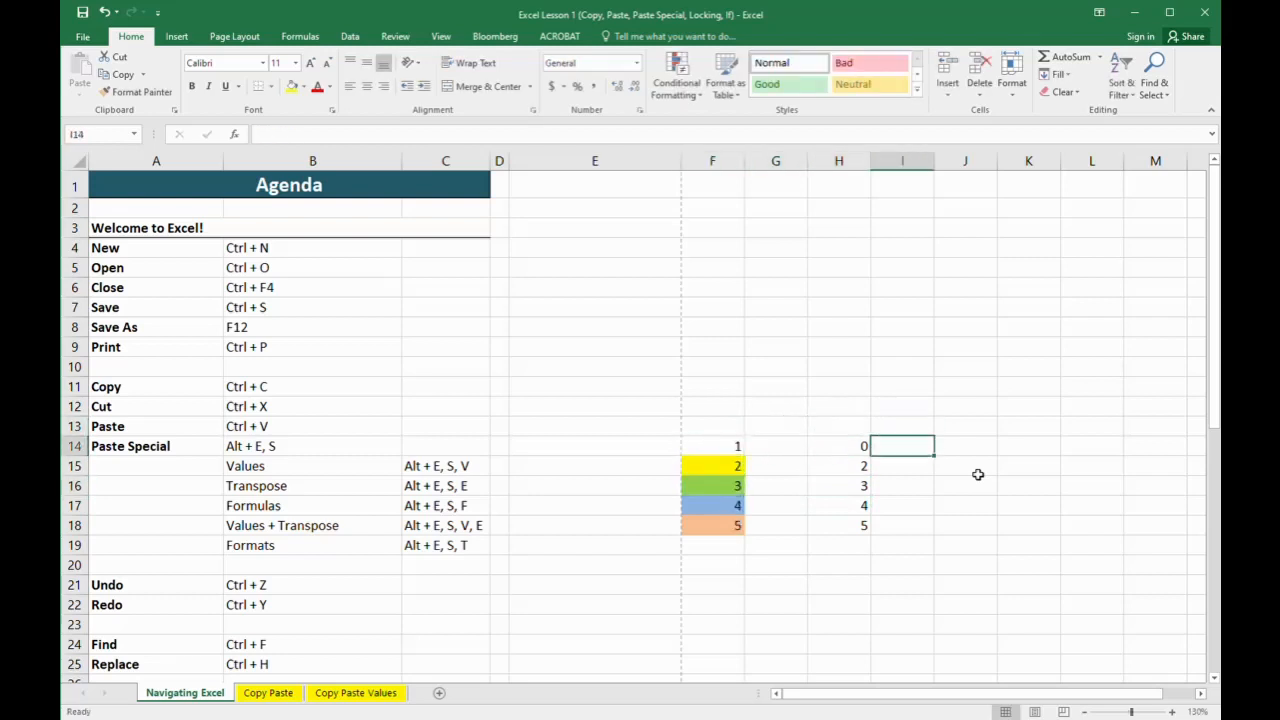
{"action": "key", "text": "Left"}
{"action": "type", "text": "1"}
{"action": "key", "text": "Return"}
{"action": "key", "text": "Up"}
{"action": "key", "text": "Left"}
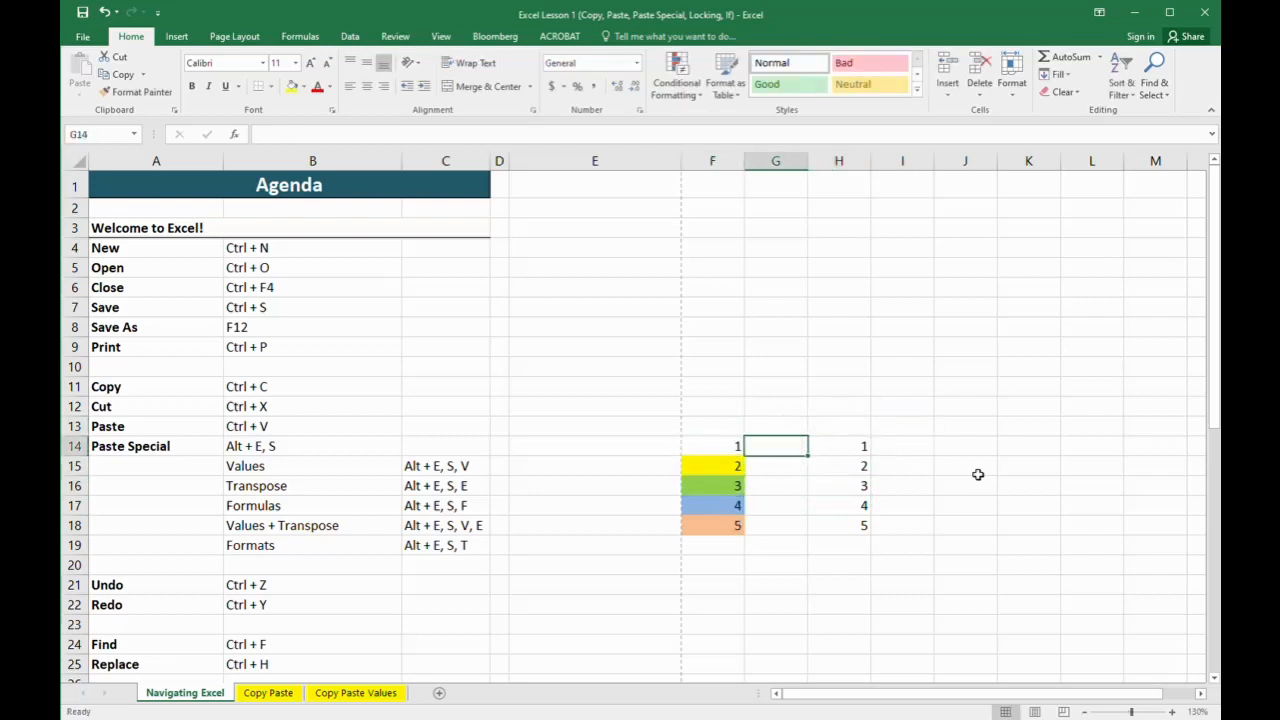
Overwrite the values-only copy in H14:H18 with the blank cell copied from H13
{"action": "key", "text": "Left"}
{"action": "key", "text": "shift+Down"}
{"action": "key", "text": "shift+Down"}
{"action": "key", "text": "shift+Down"}
{"action": "key", "text": "shift+Down"}
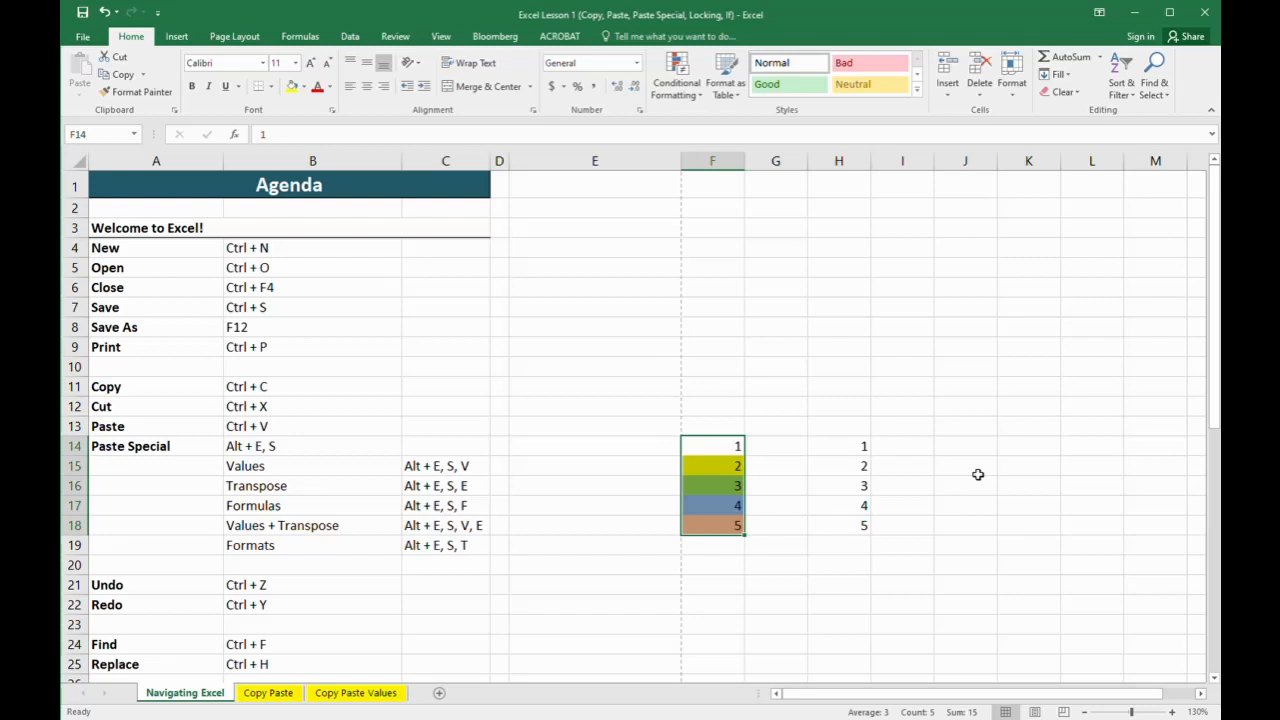
{"action": "key", "text": "Right"}
{"action": "key", "text": "Right"}
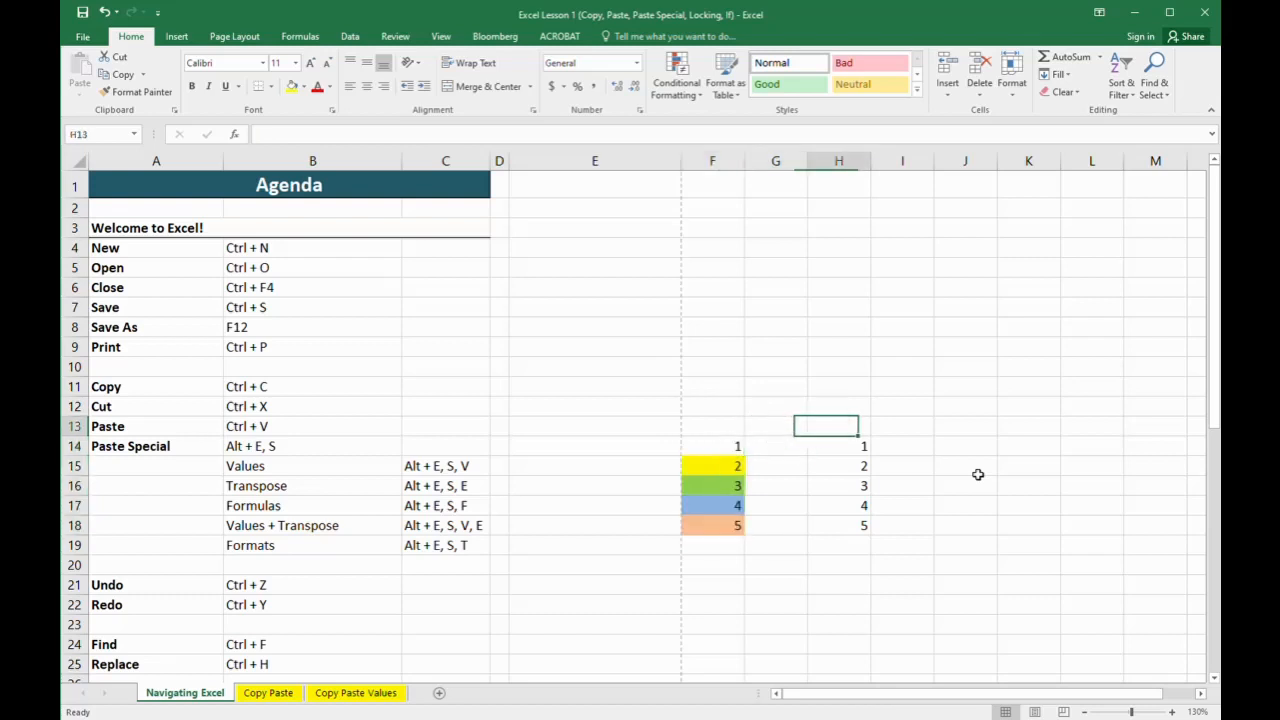
{"action": "key", "text": "shift+Down"}
{"action": "key", "text": "shift+Down"}
{"action": "key", "text": "shift+Down"}
{"action": "key", "text": "ctrl+c"}
{"action": "key", "text": "shift+Down"}
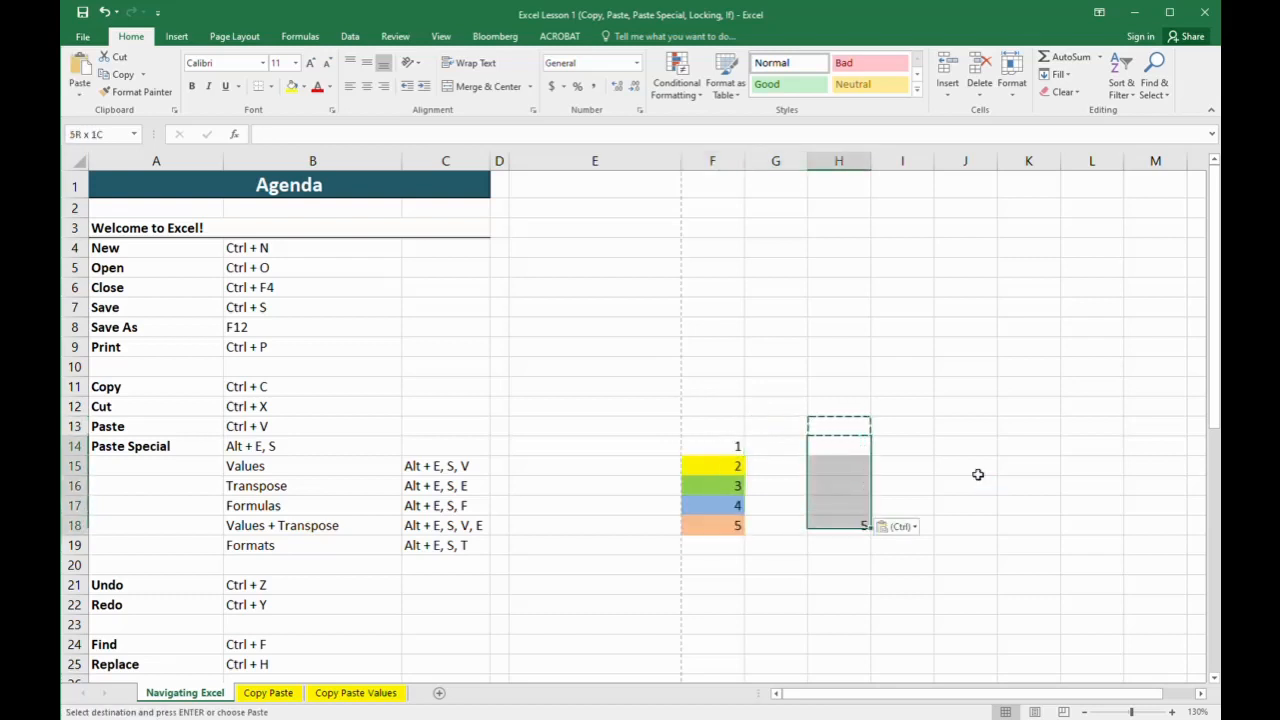
{"action": "key", "text": "ctrl+v"}
Copy F14:F18 and paste it transposed into a row starting at H14
{"action": "key", "text": "Left"}
{"action": "key", "text": "Left"}
{"action": "key", "text": "ctrl+shift+Down"}
{"action": "key", "text": "ctrl+c"}
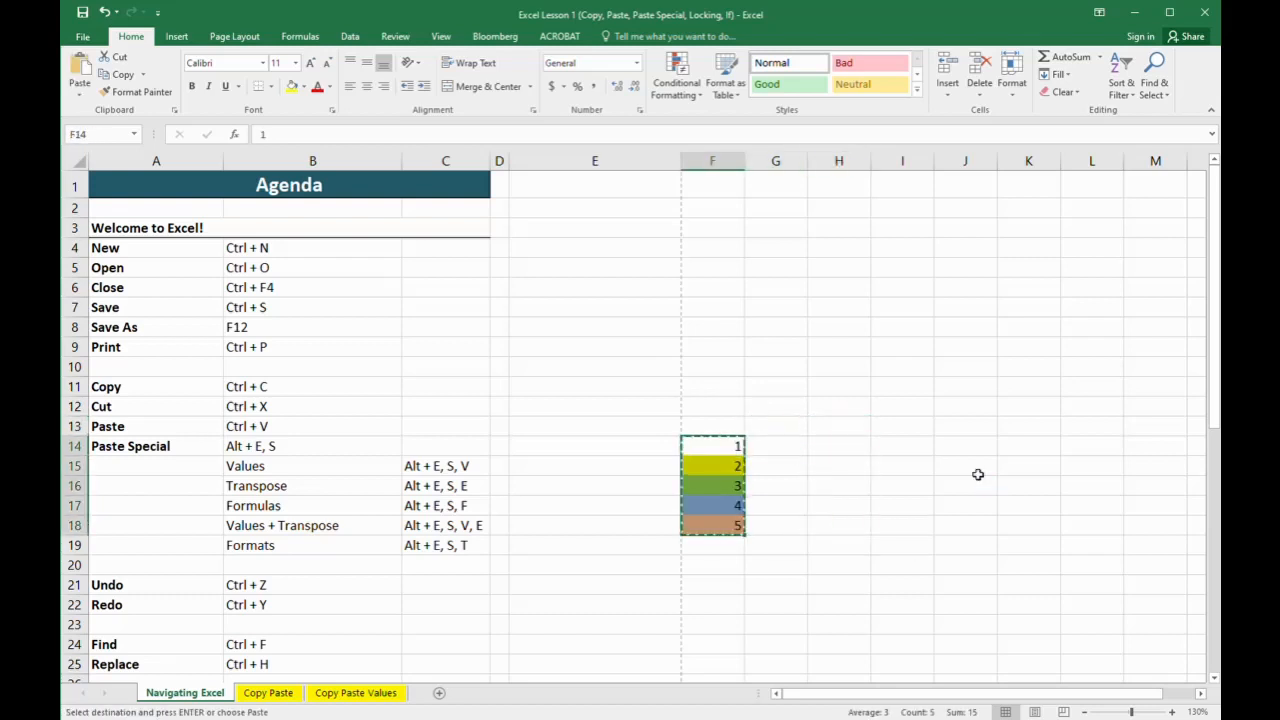
{"action": "key", "text": "Right"}
{"action": "key", "text": "Right"}
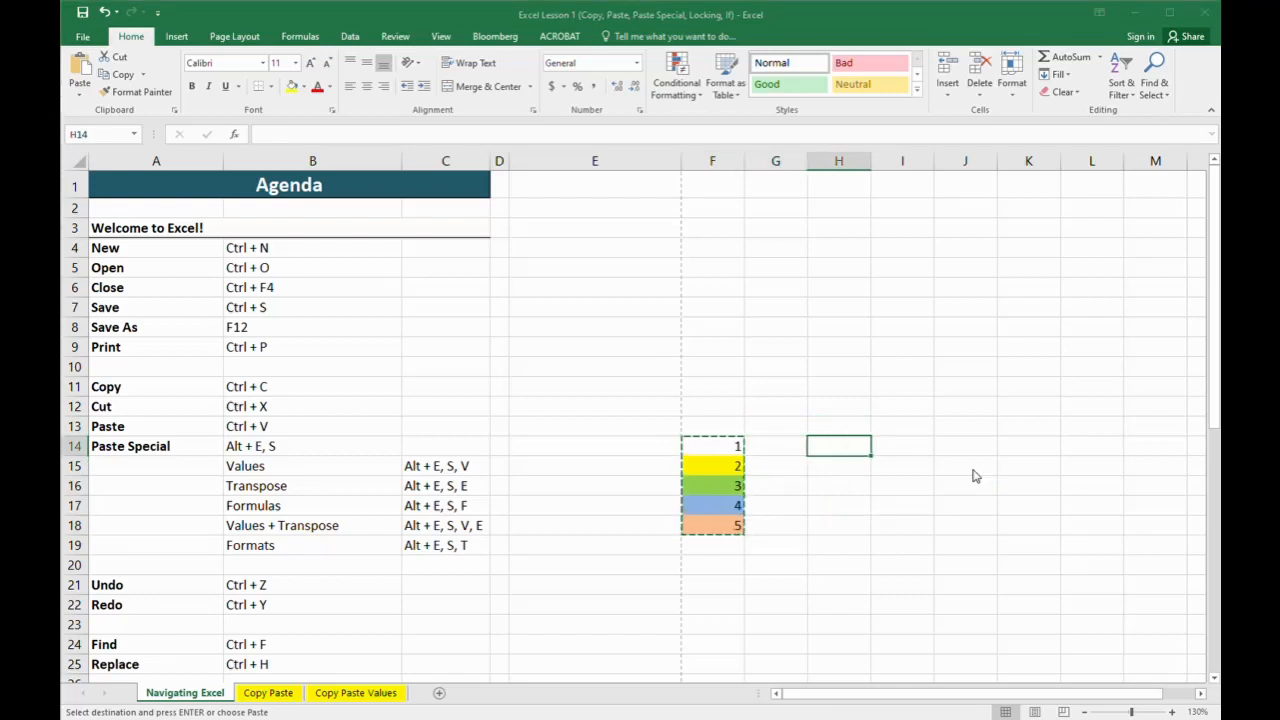
{"action": "key", "text": "alt+e"}
{"action": "key", "text": "s"}
{"action": "key", "text": "e"}
{"action": "key", "text": "Return"}
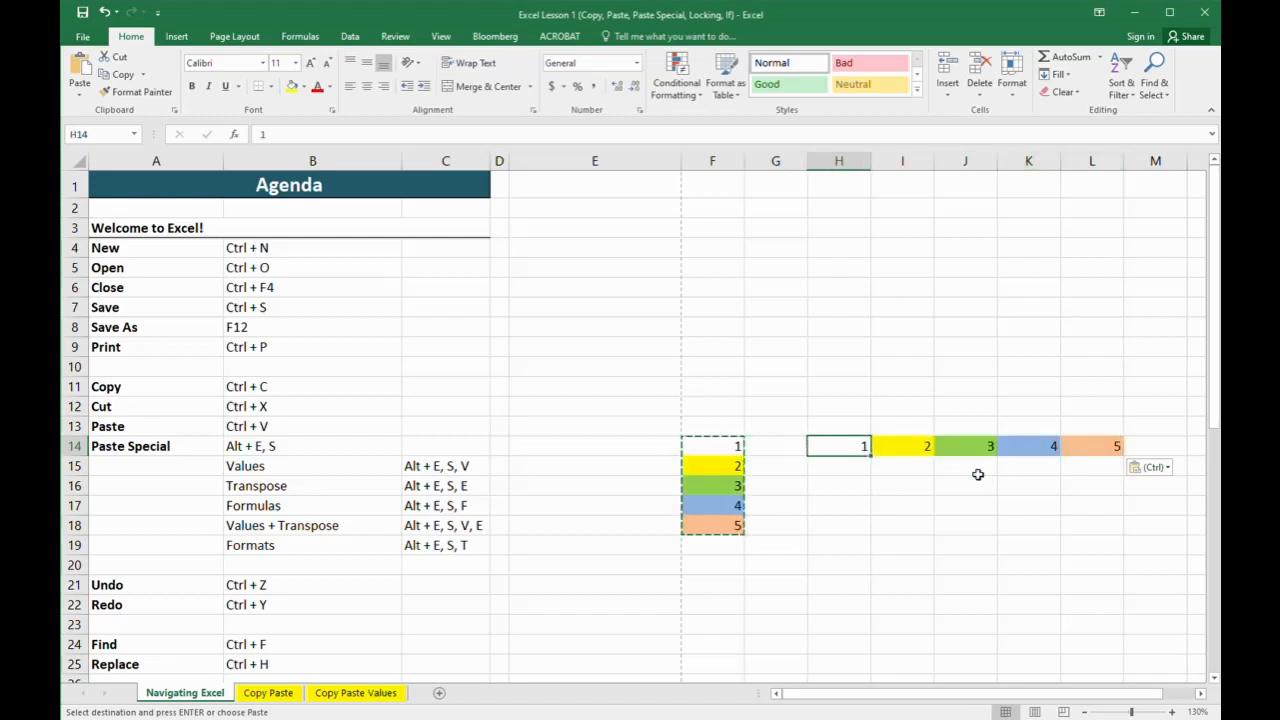
Inspect the transposed formula in I14 and set the first cell of the row, H14, to 0
{"action": "key", "text": "Right"}
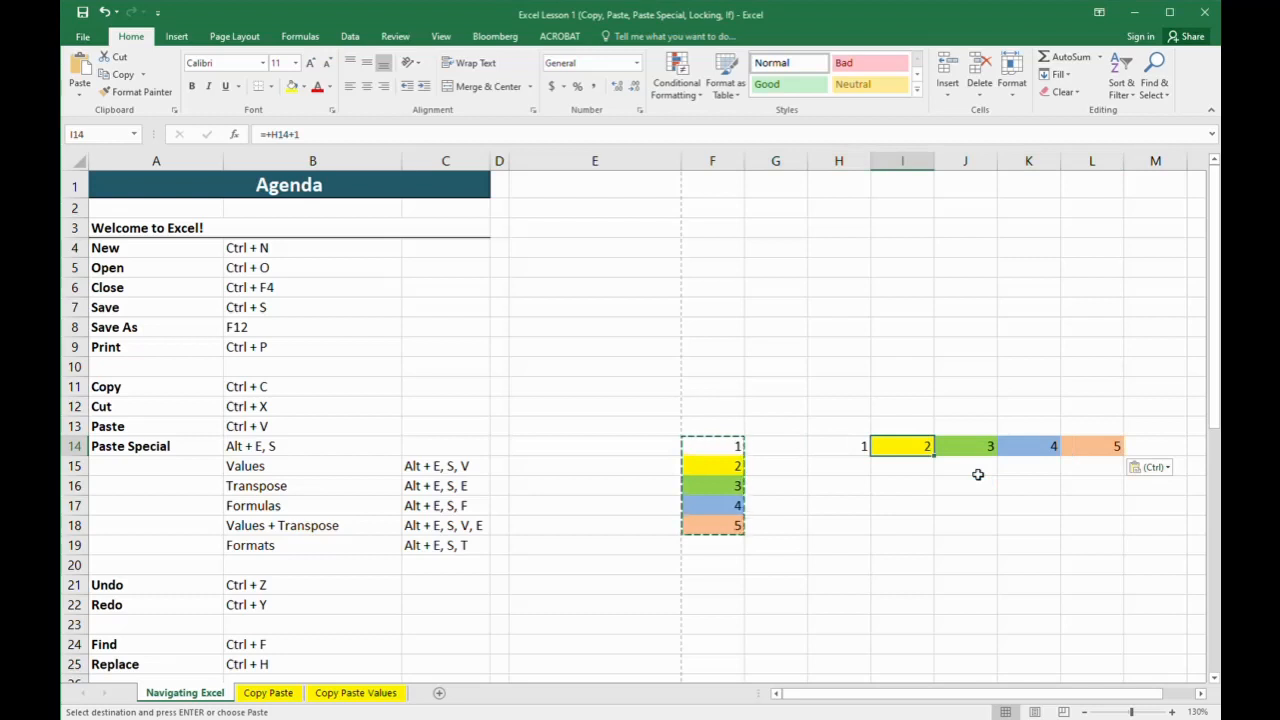
{"action": "key", "text": "Left"}
{"action": "key", "text": "Right"}
{"action": "key", "text": "Left"}
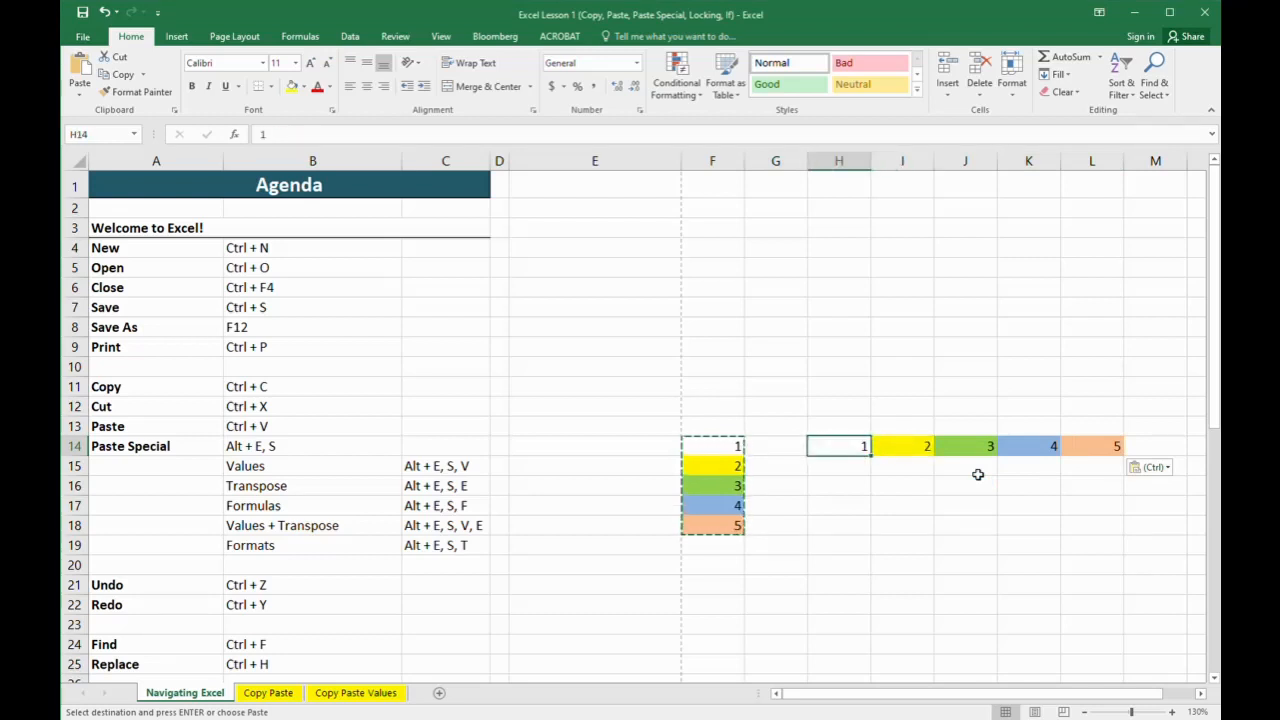
{"action": "type", "text": "0"}
{"action": "key", "text": "Return"}
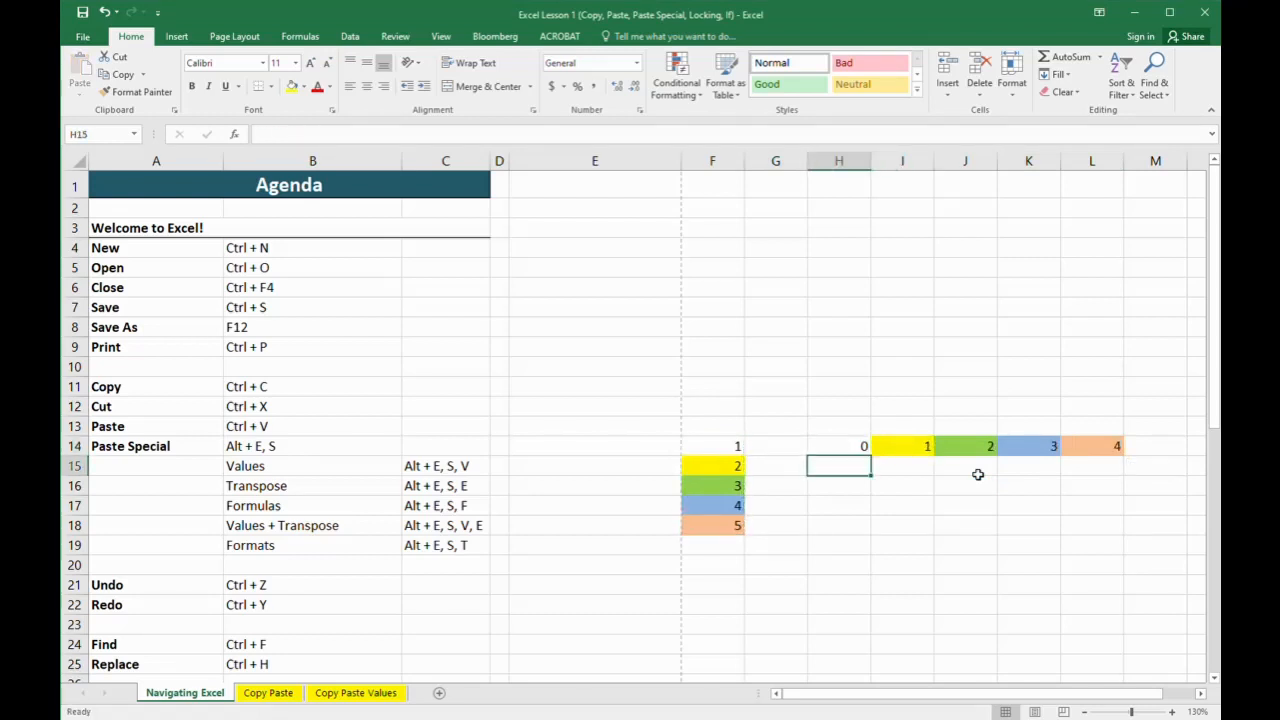
Set the first cell of the transposed row, H14, to 1
{"action": "key", "text": "Up"}
{"action": "type", "text": "1"}
{"action": "key", "text": "Return"}
{"action": "key", "text": "Left"}
{"action": "key", "text": "Left"}
{"action": "key", "text": "Up"}
{"action": "key", "text": "Right"}
{"action": "key", "text": "Right"}
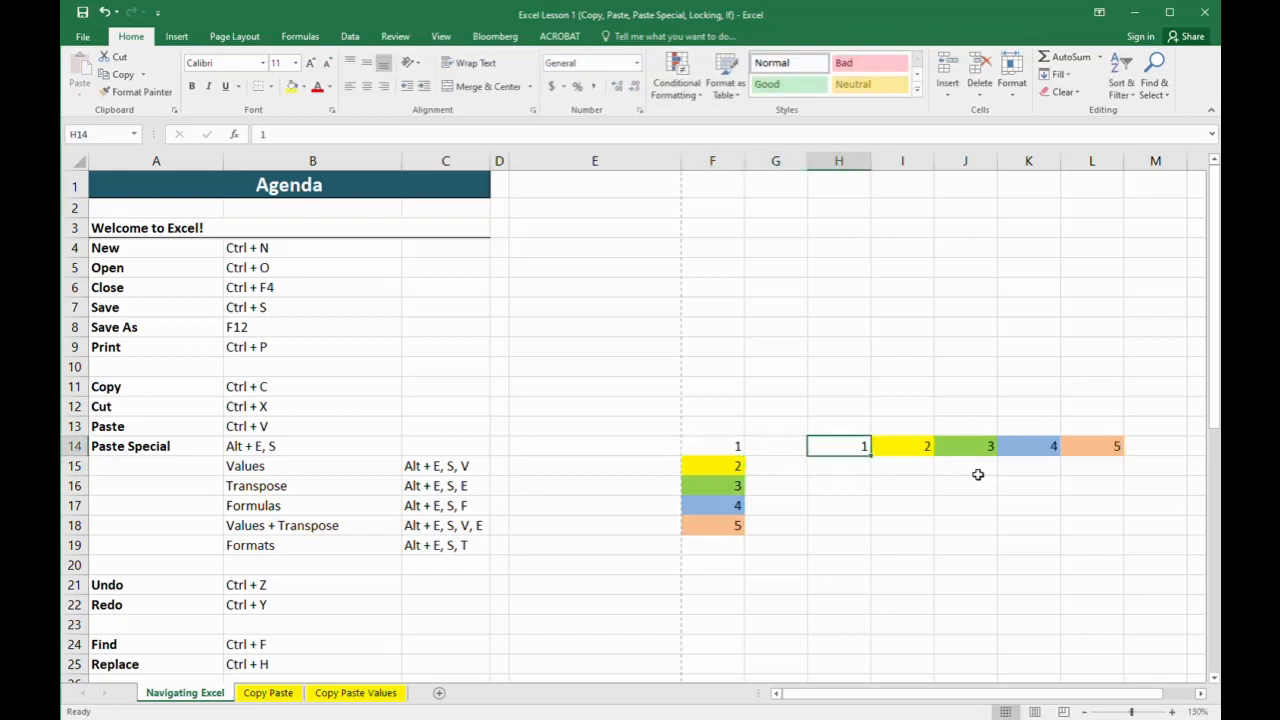
Overwrite the transposed row from H14 onward with the blank cell copied from H13
{"action": "key", "text": "Up"}
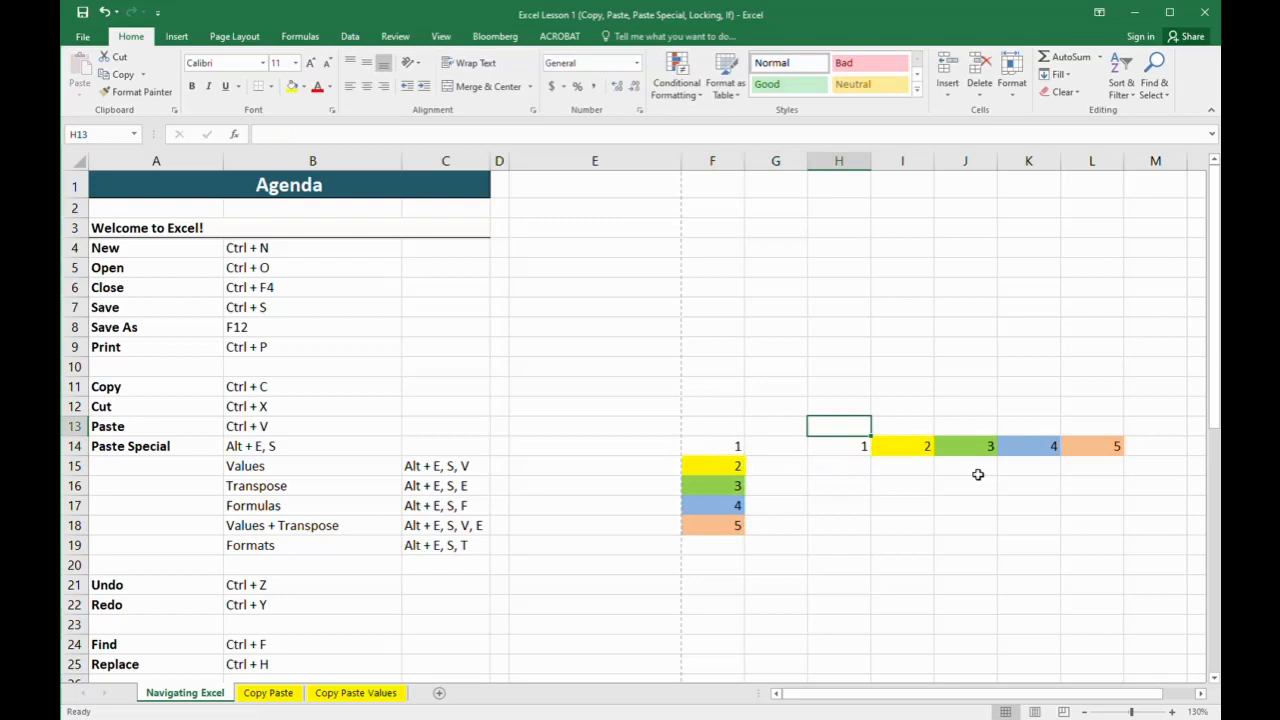
{"action": "key", "text": "ctrl+c"}
{"action": "key", "text": "Down"}
{"action": "key", "text": "shift+Right"}
{"action": "key", "text": "shift+Right"}
{"action": "key", "text": "shift+Right"}
{"action": "key", "text": "shift+Right"}
{"action": "key", "text": "shift+Right"}
{"action": "key", "text": "ctrl+v"}
Copy F14:F18 and paste only its formulas, without the fill colours, starting at H14
{"action": "key", "text": "Left"}
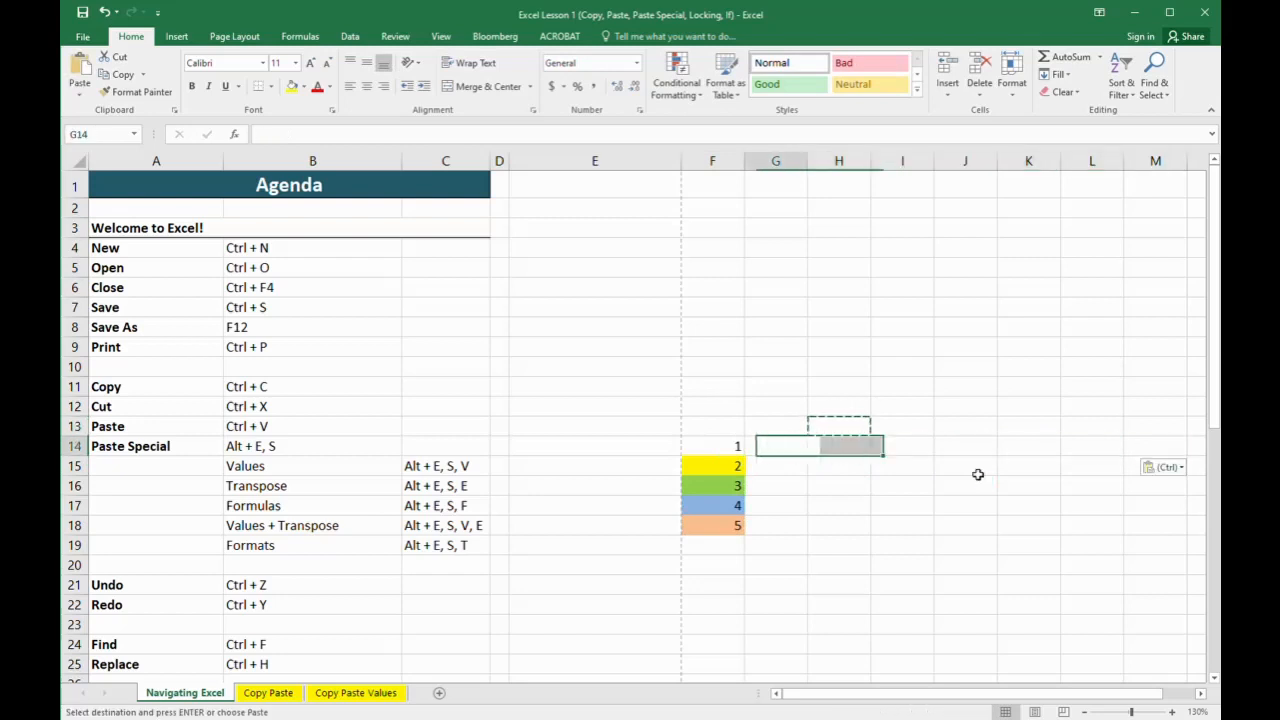
{"action": "key", "text": "Left"}
{"action": "key", "text": "shift+Down"}
{"action": "key", "text": "shift+Down"}
{"action": "key", "text": "shift+Down"}
{"action": "key", "text": "shift+Down"}
{"action": "key", "text": "ctrl+c"}
{"action": "key", "text": "Right"}
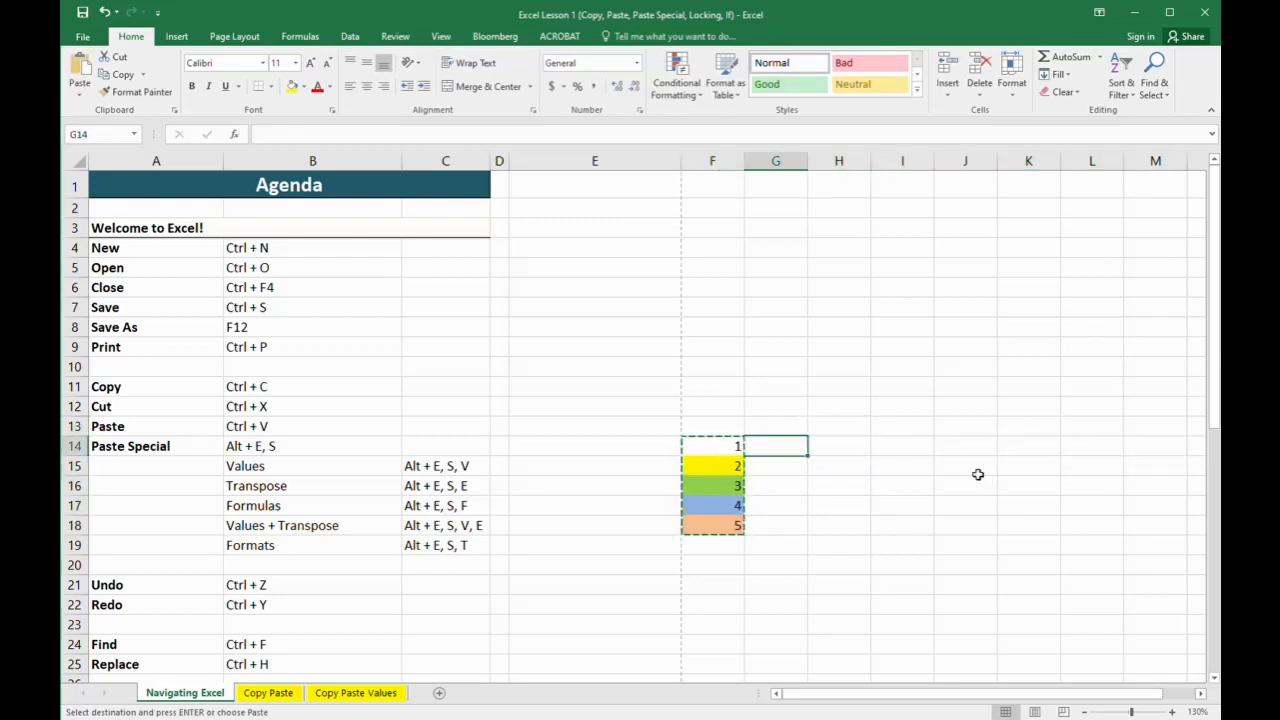
{"action": "key", "text": "Right"}
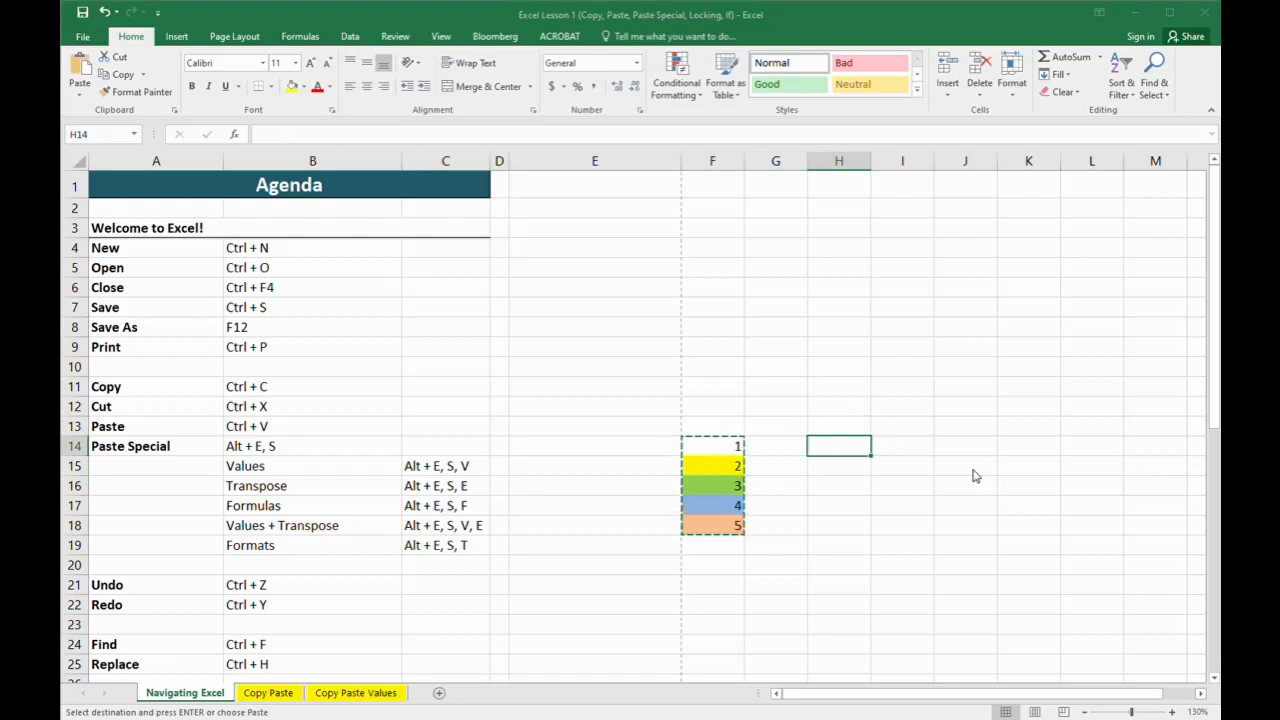
{"action": "key", "text": "ctrl+v"}
Set H14 in the formulas-only copy to 0 and check the formulas beneath it
{"action": "key", "text": "Down"}
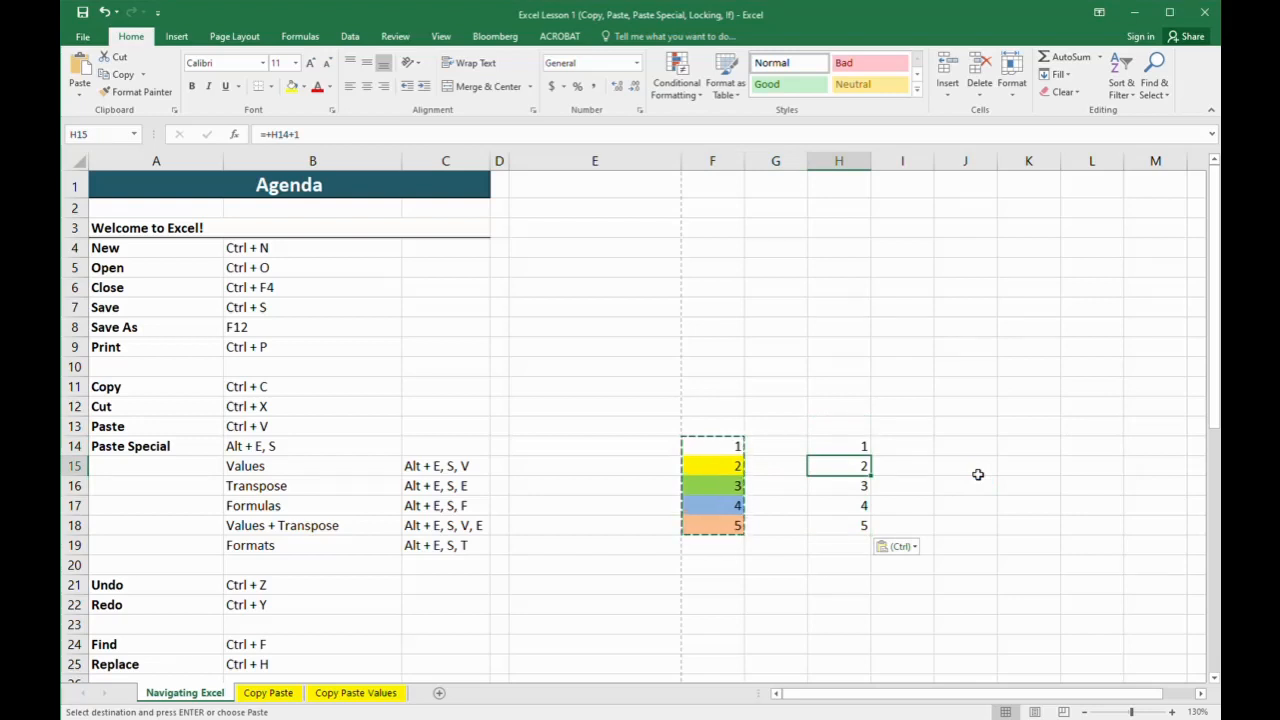
{"action": "key", "text": "Up"}
{"action": "type", "text": "0"}
{"action": "key", "text": "Return"}
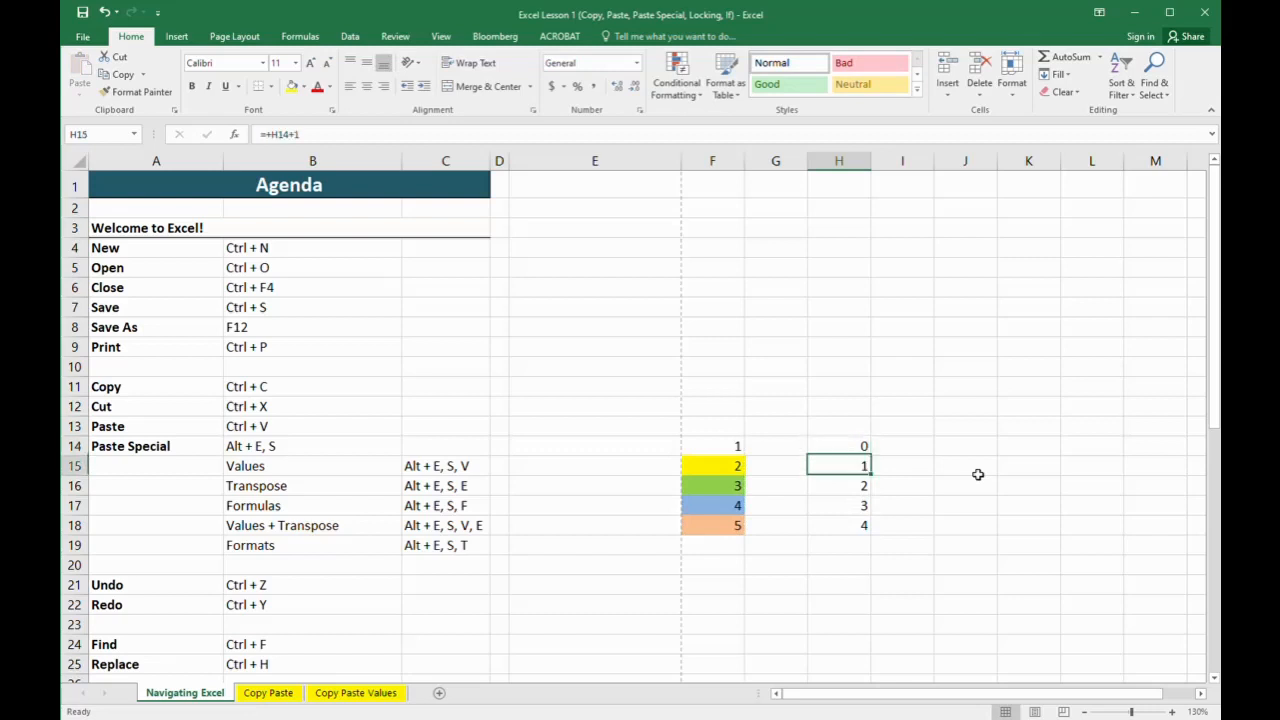
{"action": "key", "text": "Down"}
{"action": "key", "text": "Down"}
{"action": "key", "text": "Up"}
{"action": "key", "text": "Up"}
{"action": "key", "text": "Up"}
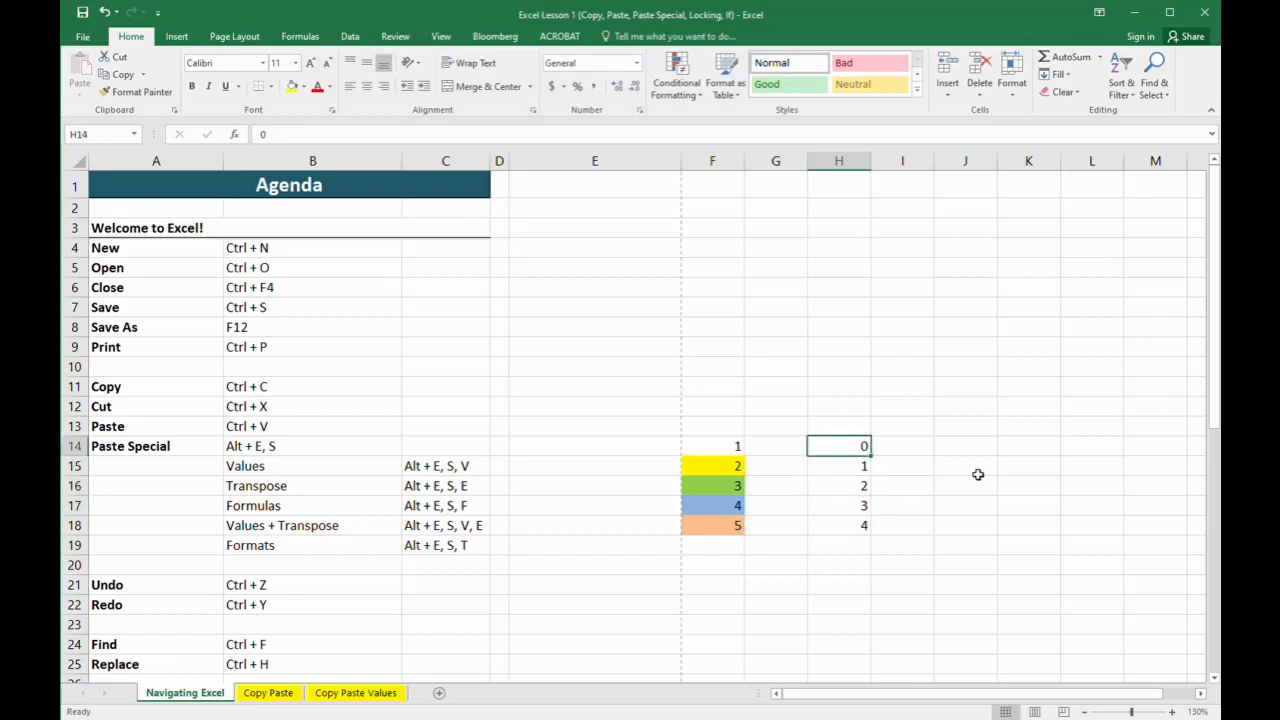
Clear the contents of the formulas-only copy in H14:H18
{"action": "key", "text": "Left"}
{"action": "key", "text": "Left"}
{"action": "key", "text": "Right"}
{"action": "key", "text": "Right"}
{"action": "key", "text": "shift+Down"}
{"action": "key", "text": "shift+Down"}
{"action": "key", "text": "shift+Down"}
{"action": "key", "text": "shift+Down"}
{"action": "key", "text": "Delete"}
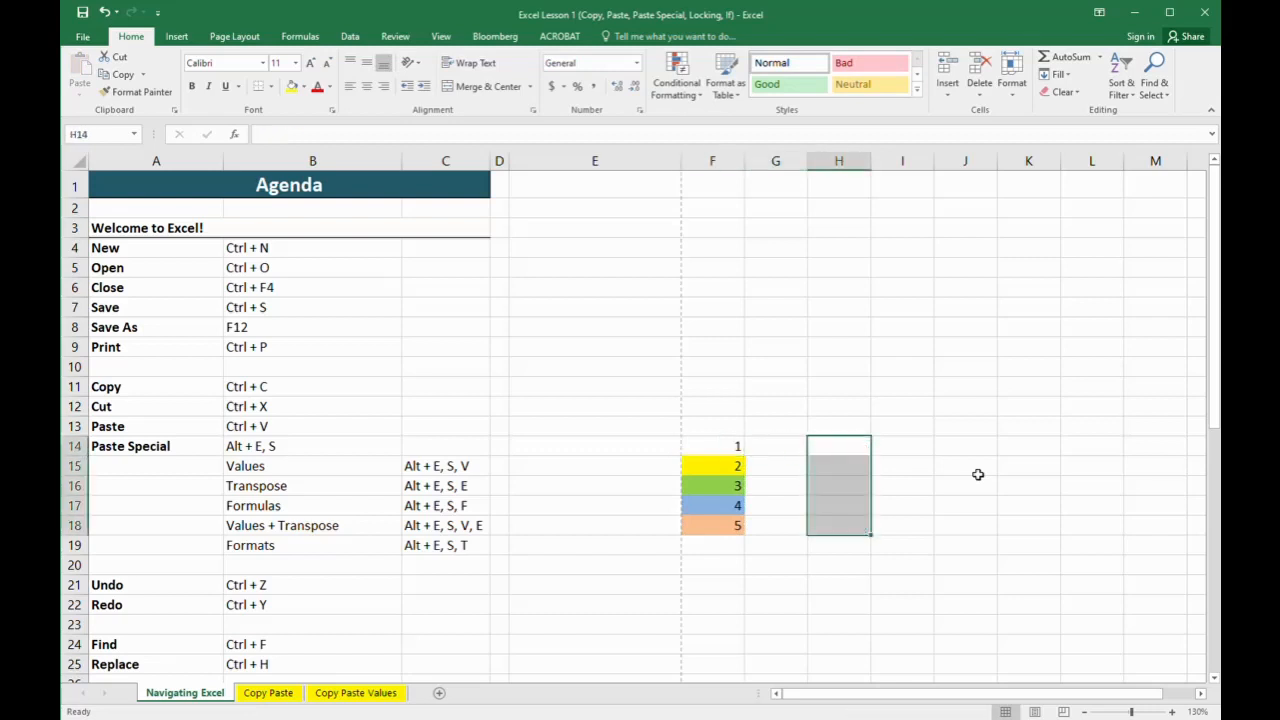
Copy the coloured source range F14:F18 again
{"action": "key", "text": "Left"}
{"action": "key", "text": "Left"}
{"action": "key", "text": "shift+Down"}
{"action": "key", "text": "shift+Down"}
{"action": "key", "text": "shift+Down"}
{"action": "key", "text": "shift+Down"}
{"action": "key", "text": "ctrl+c"}
Paste the copied range as transposed values starting at H14, and check the contents of the row through L14
{"action": "key", "text": "Right"}
{"action": "key", "text": "Right"}
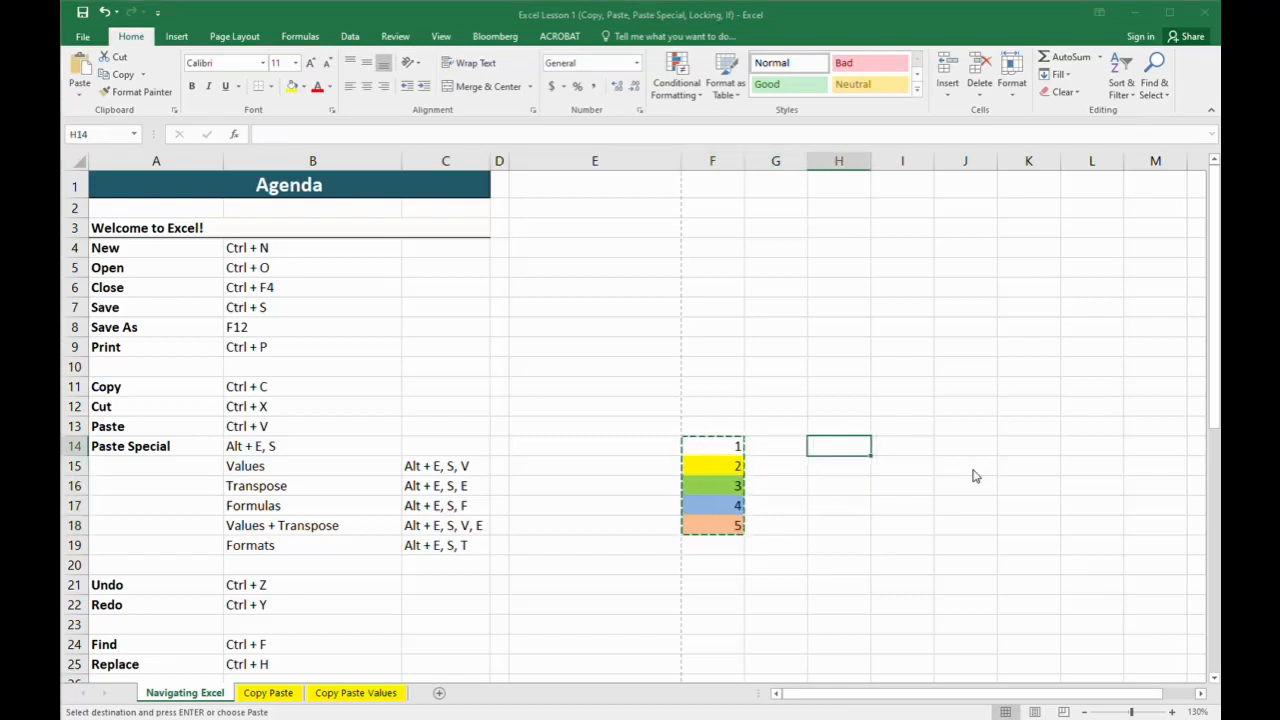
{"action": "key", "text": "alt+e"}
{"action": "key", "text": "s"}
{"action": "key", "text": "v"}
{"action": "key", "text": "e"}
{"action": "key", "text": "Return"}
{"action": "key", "text": "Left"}
{"action": "key", "text": "Right"}
{"action": "key", "text": "Right"}
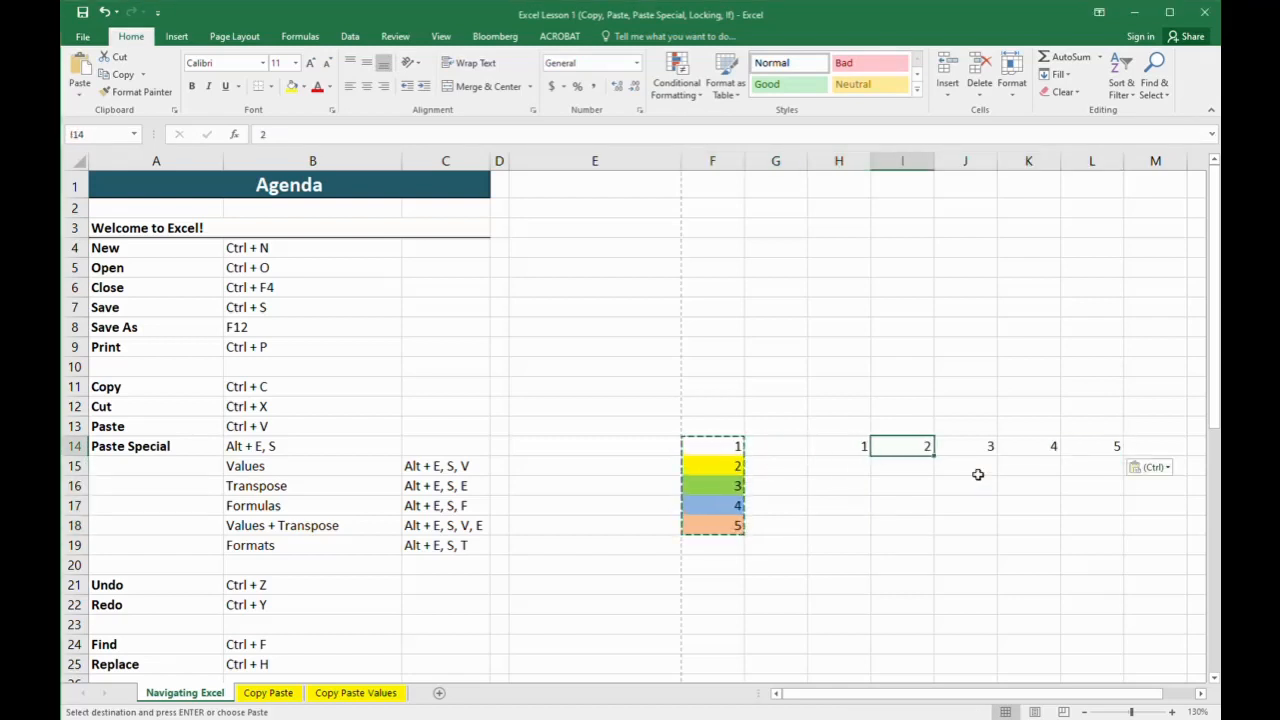
{"action": "key", "text": "Right"}
{"action": "key", "text": "Right"}
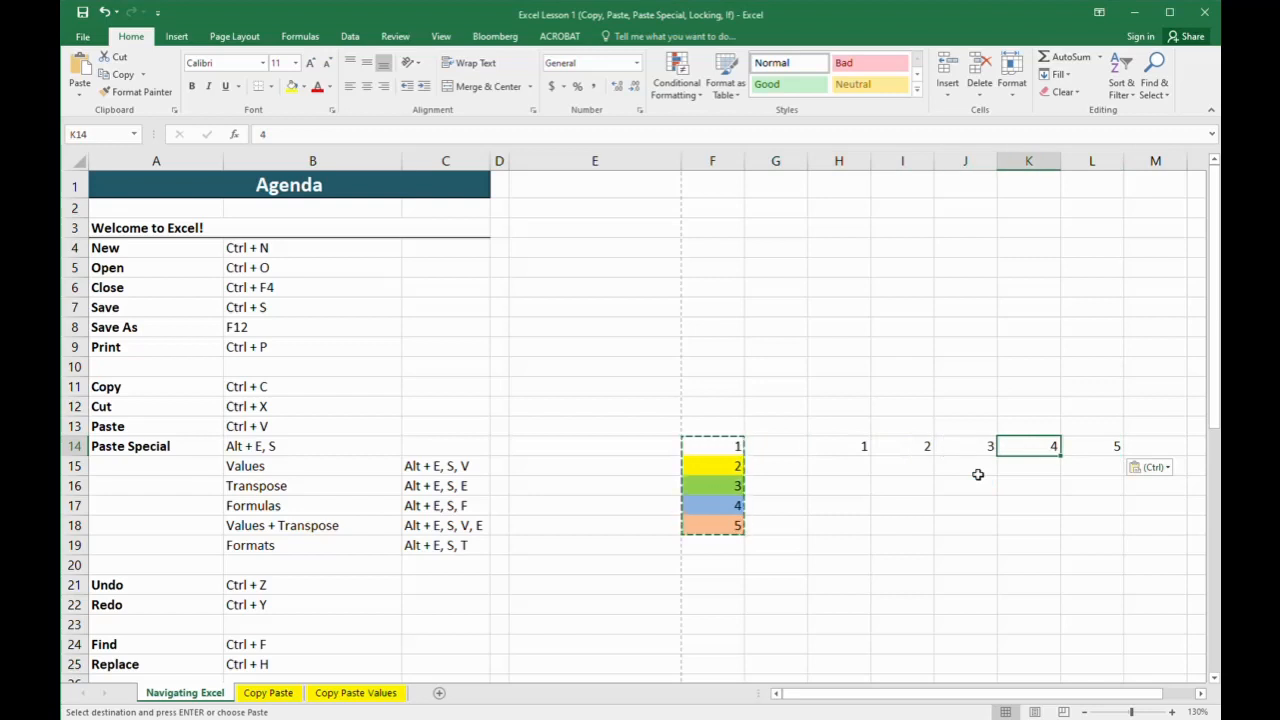
{"action": "key", "text": "Right"}
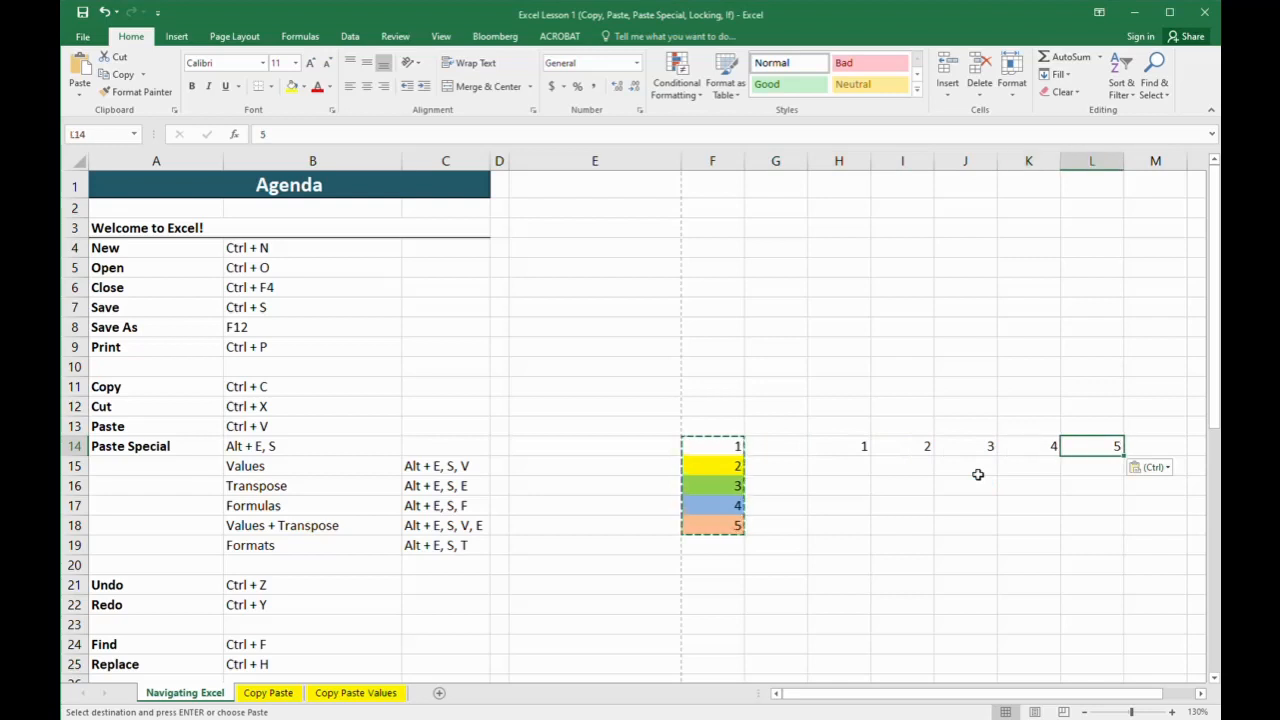
Clear the transposed values in H14:L14
{"action": "key", "text": "shift+Left"}
{"action": "key", "text": "shift+Left"}
{"action": "key", "text": "shift+Left"}
{"action": "key", "text": "shift+Left"}
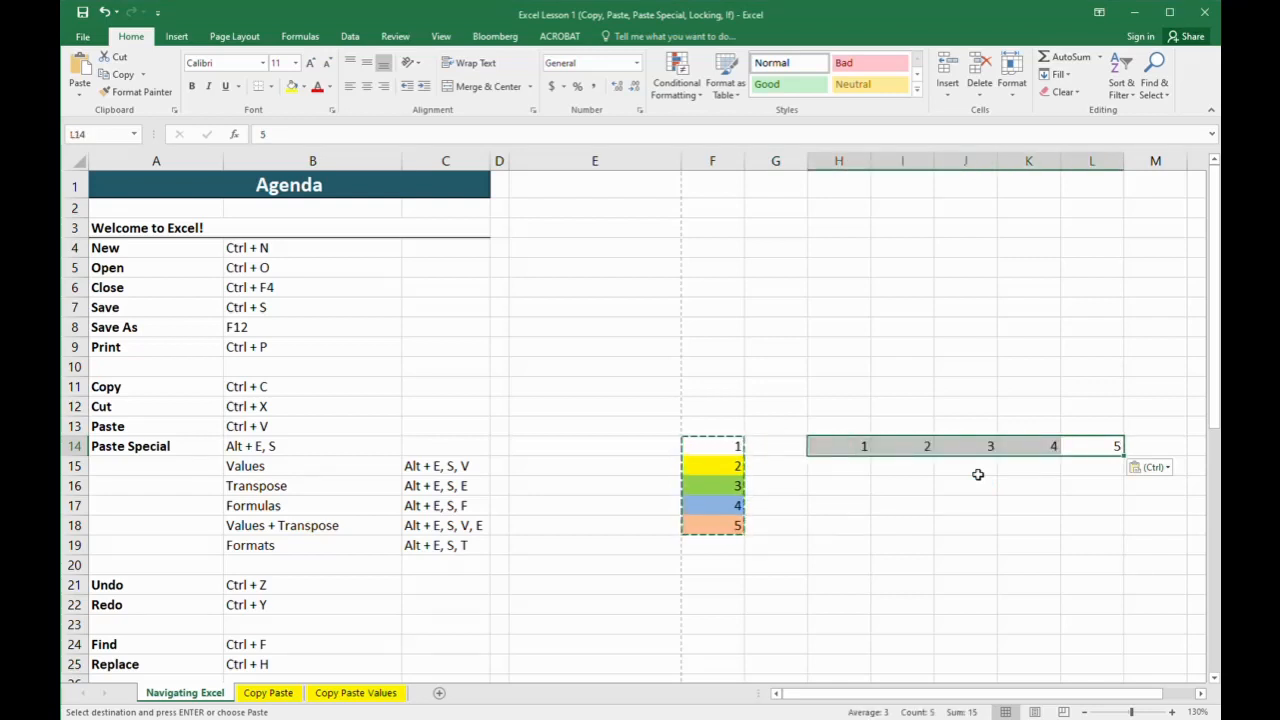
{"action": "key", "text": "Delete"}
Copy the coloured source range F14:F18 for a formats-only paste
{"action": "key", "text": "Left"}
{"action": "key", "text": "Left"}
{"action": "key", "text": "Left"}
{"action": "key", "text": "Left"}
{"action": "key", "text": "Left"}
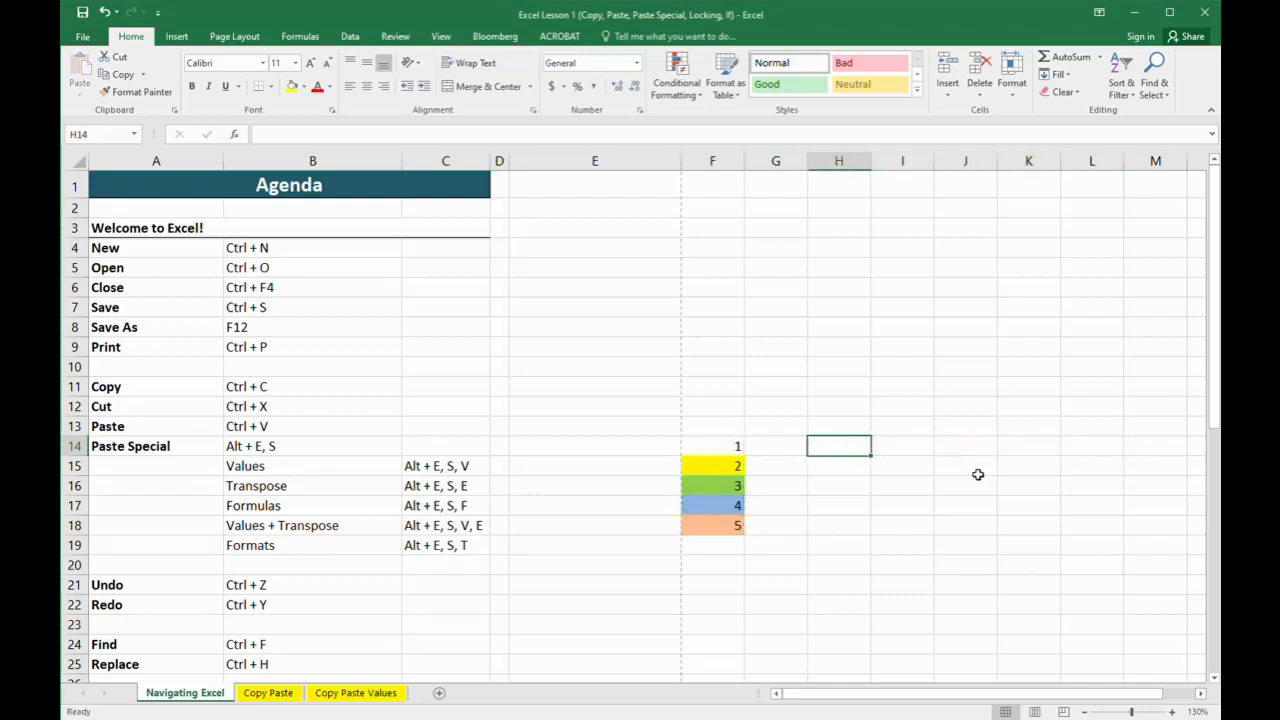
{"action": "key", "text": "Left"}
{"action": "key", "text": "shift+Down"}
{"action": "key", "text": "shift+Down"}
{"action": "key", "text": "shift+Down"}
{"action": "key", "text": "shift+Down"}
{"action": "key", "text": "ctrl+c"}
Paste only the formats of the copied range into H14:H18
{"action": "key", "text": "Right"}
{"action": "key", "text": "Right"}
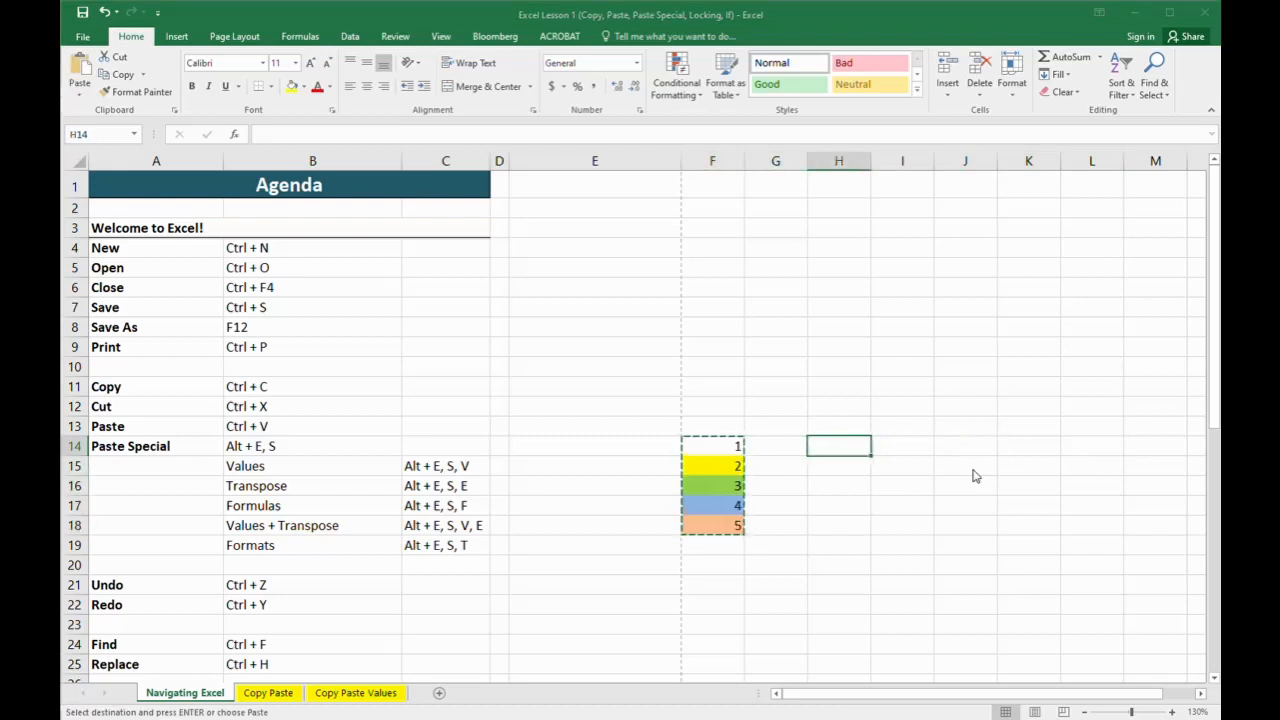
{"action": "key", "text": "ctrl+v"}
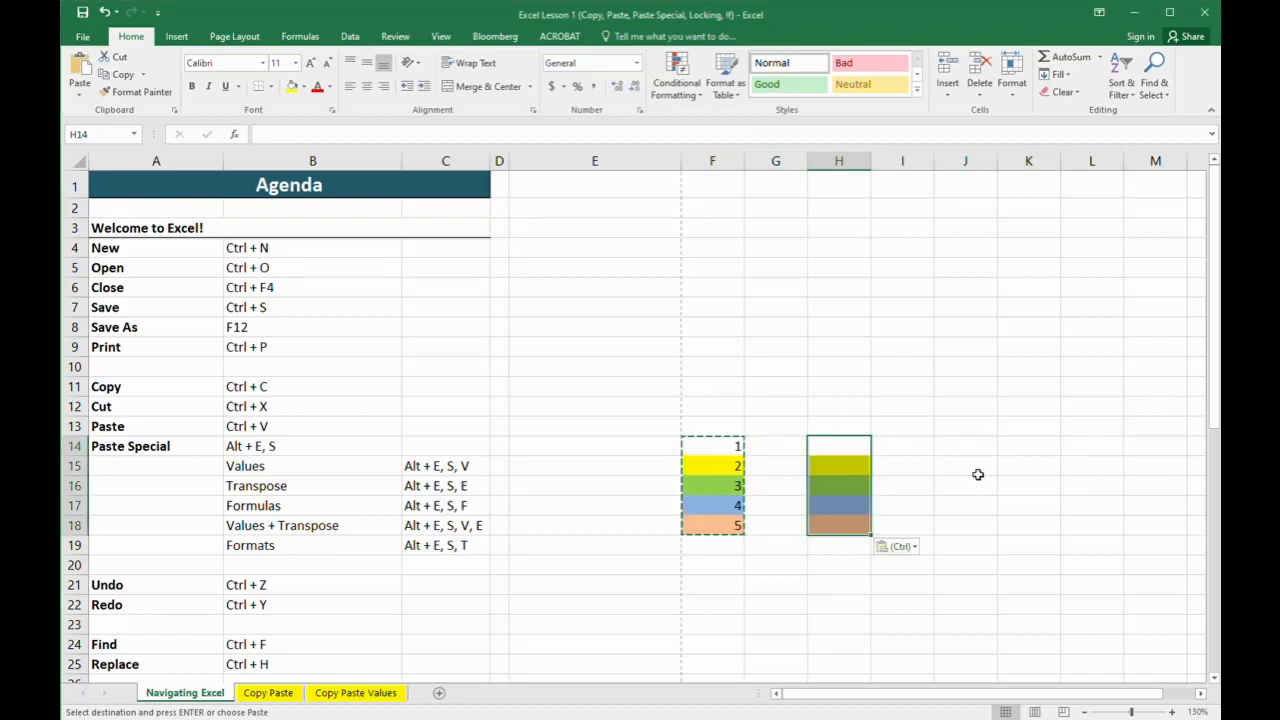
{"action": "key", "text": "Left"}
{"action": "key", "text": "Right"}
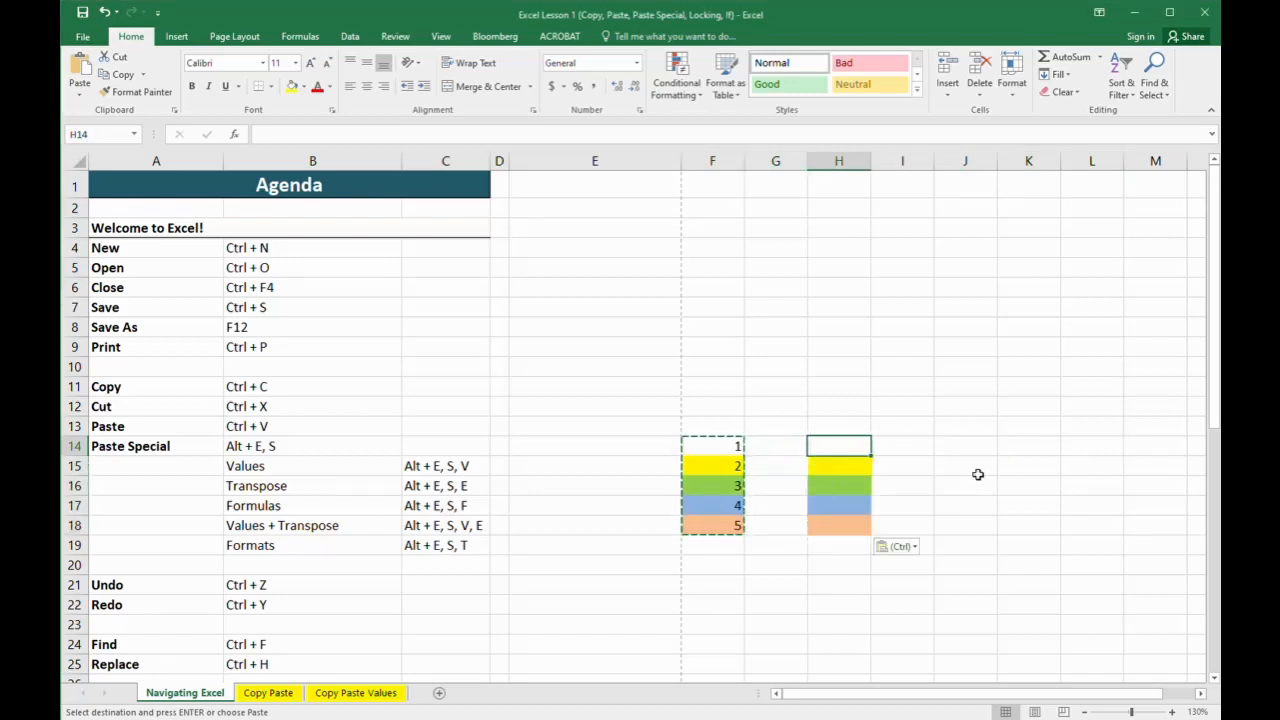
Examine the source cells in column F against the formats-only copy in column H
{"action": "key", "text": "Up"}
{"action": "key", "text": "Left"}
{"action": "key", "text": "Left"}
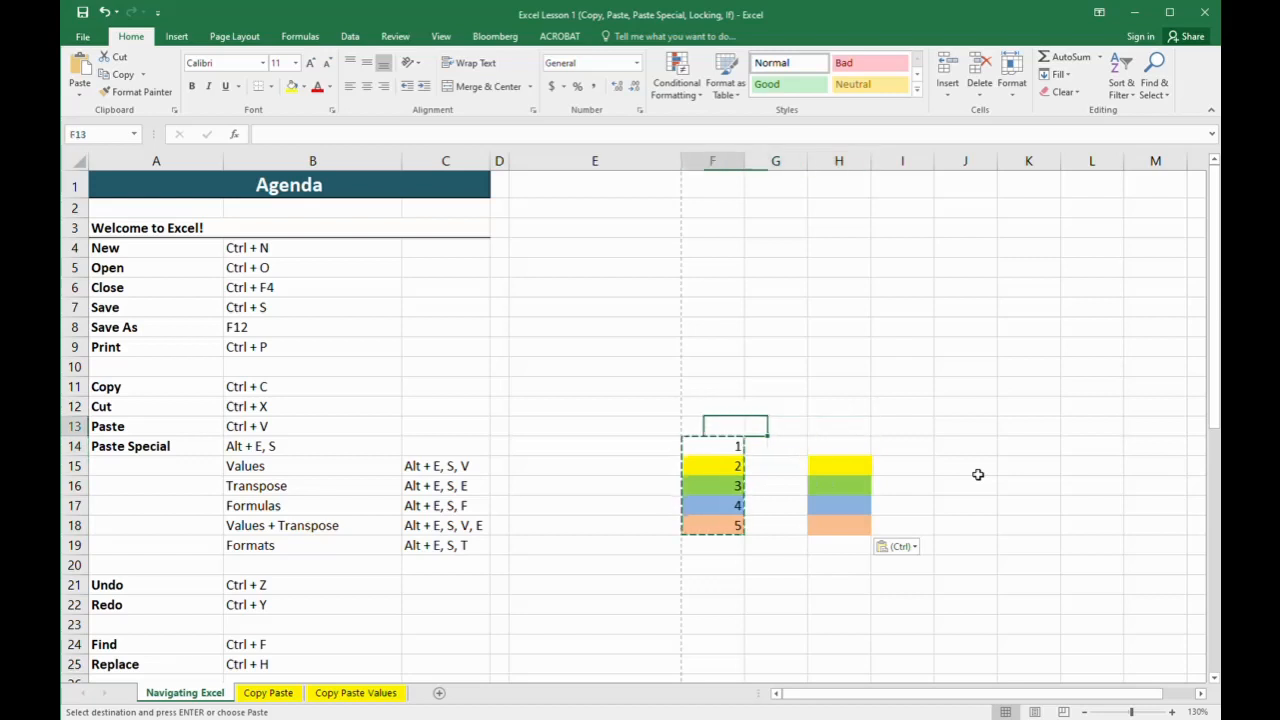
{"action": "key", "text": "Down"}
{"action": "key", "text": "Down"}
{"action": "key", "text": "Down"}
{"action": "key", "text": "Down"}
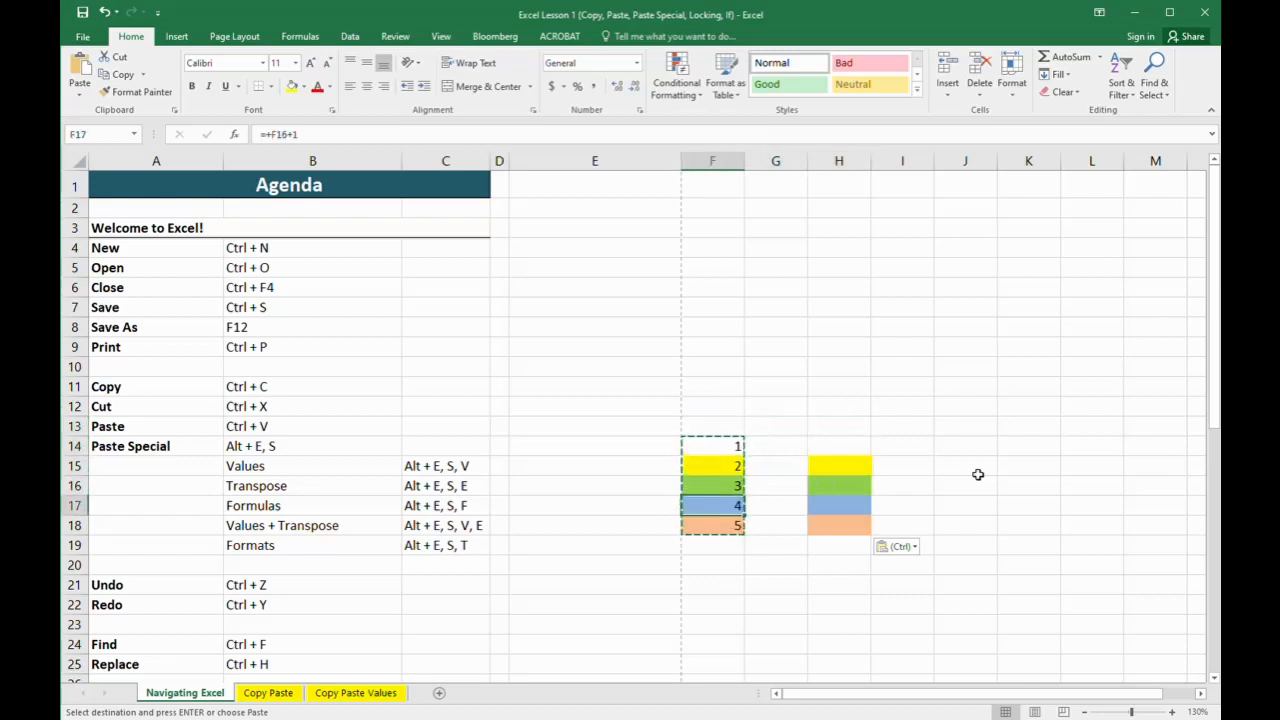
{"action": "key", "text": "Up"}
{"action": "key", "text": "Up"}
{"action": "key", "text": "Up"}
{"action": "key", "text": "Right"}
{"action": "key", "text": "Left"}
{"action": "key", "text": "Down"}
{"action": "key", "text": "Down"}
{"action": "key", "text": "Down"}
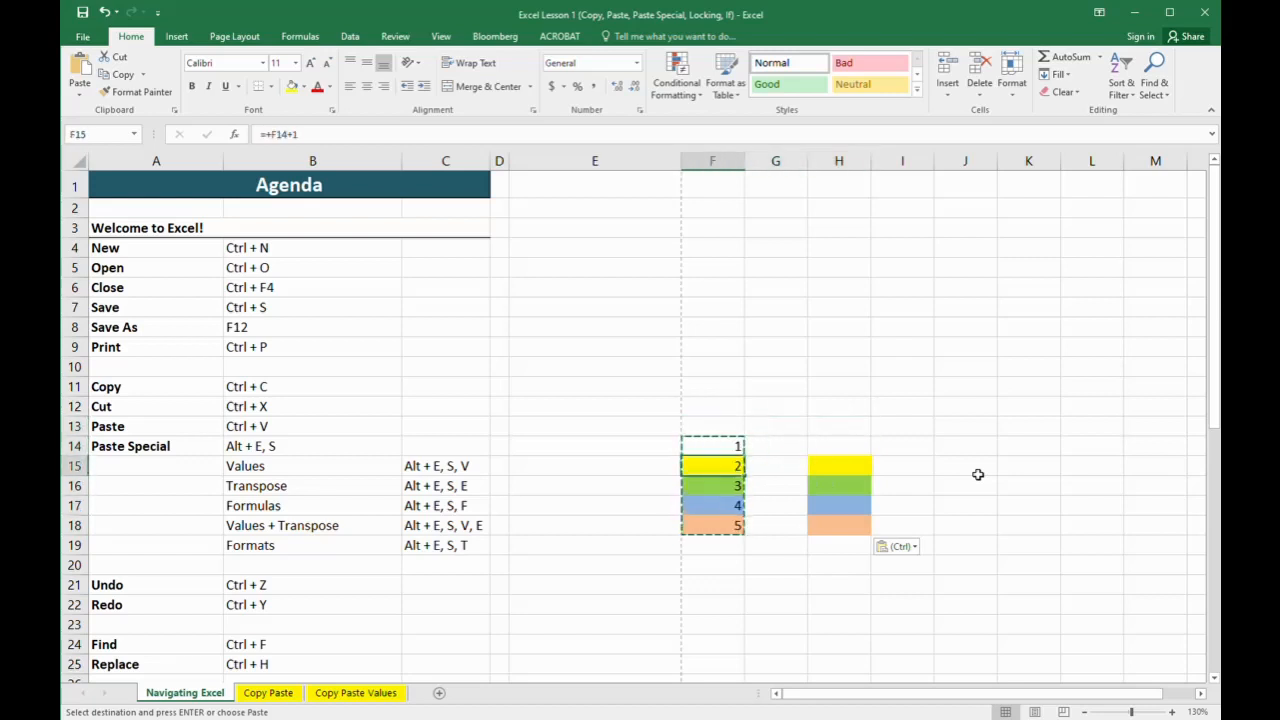
{"action": "key", "text": "Up"}
{"action": "key", "text": "Up"}
{"action": "key", "text": "Up"}
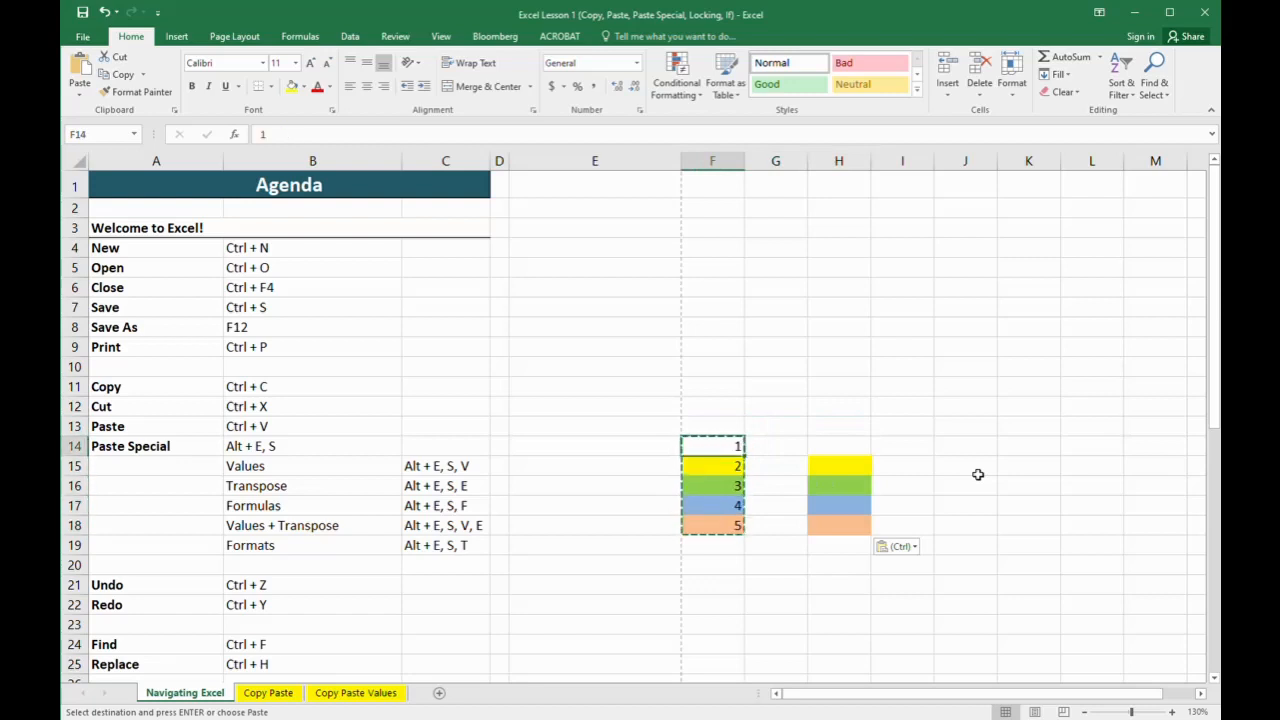
{"action": "key", "text": "Right"}
{"action": "key", "text": "Right"}
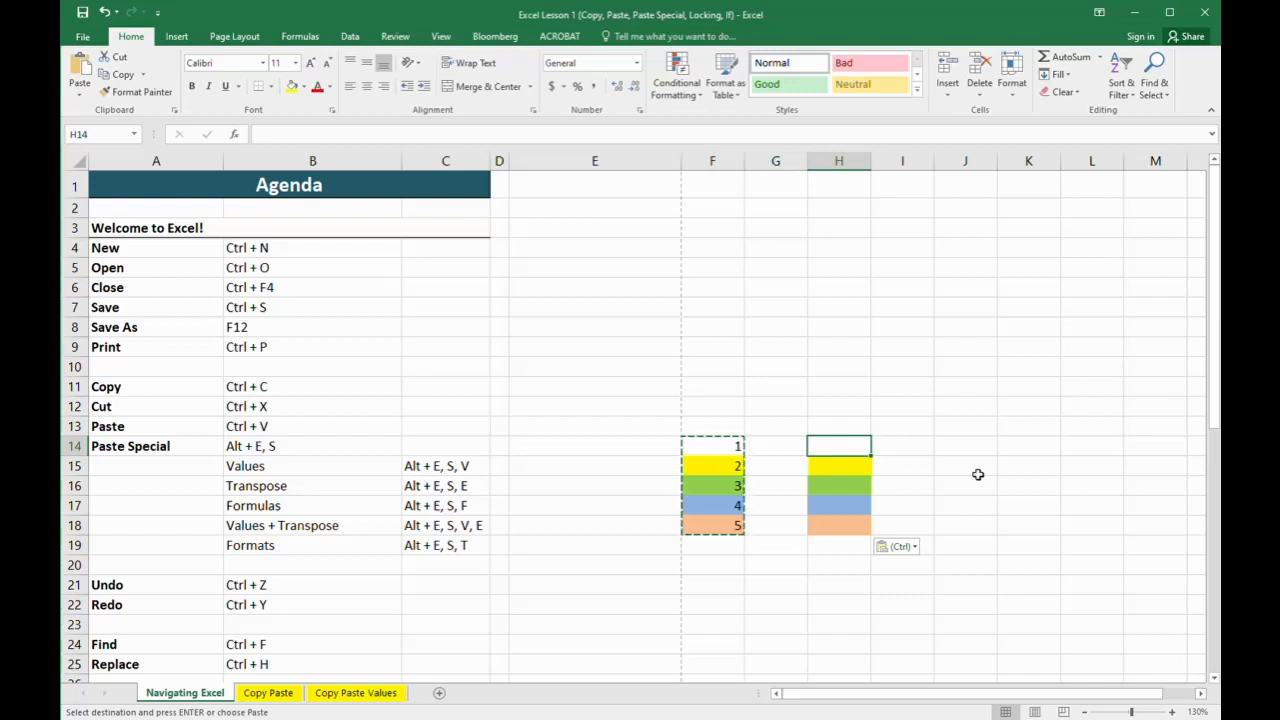
Enter 0 in each cell of I14:I18
{"action": "type", "text": "0"}
{"action": "key", "text": "Escape"}
{"action": "key", "text": "Right"}
{"action": "type", "text": "0"}
{"action": "key", "text": "Return"}
{"action": "type", "text": "0"}
{"action": "key", "text": "Return"}
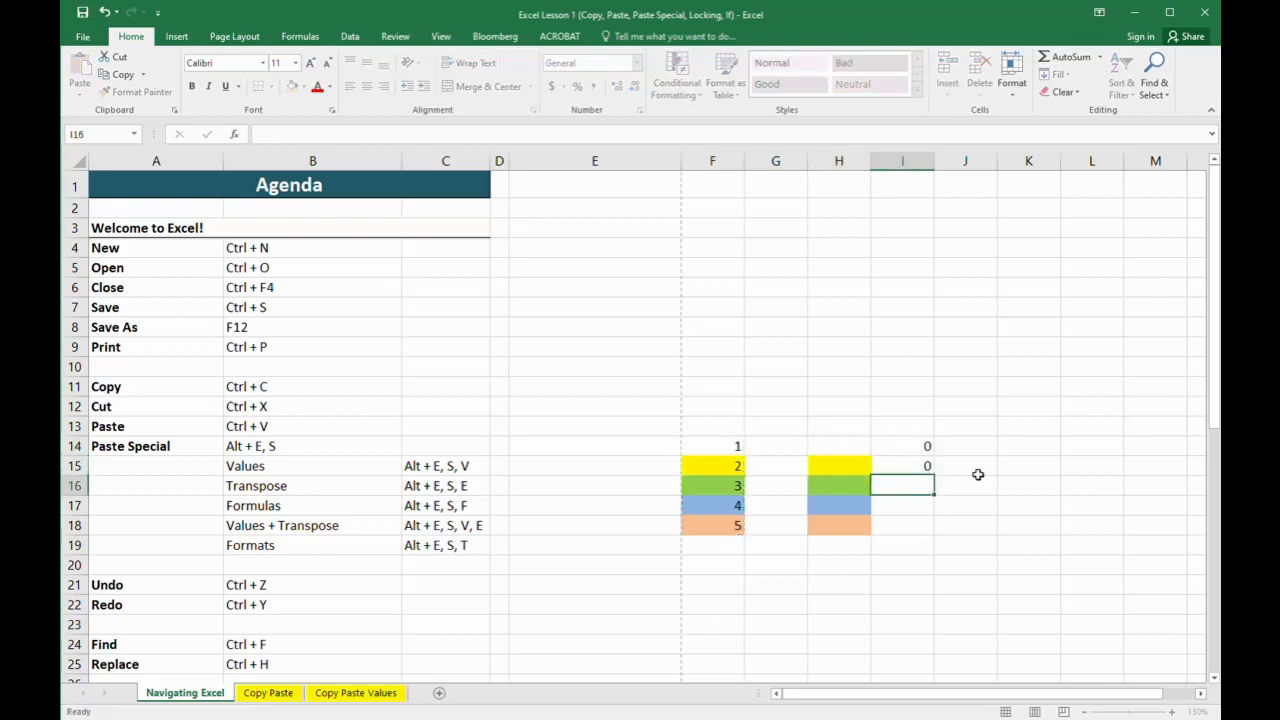
{"action": "type", "text": "0"}
{"action": "key", "text": "Return"}
{"action": "type", "text": "0"}
{"action": "key", "text": "Return"}
{"action": "type", "text": "0"}
{"action": "key", "text": "Return"}
Copy the source range F14:F18 to reuse its formats on the column of zeros
{"action": "key", "text": "Left"}
{"action": "key", "text": "Left"}
{"action": "key", "text": "Up"}
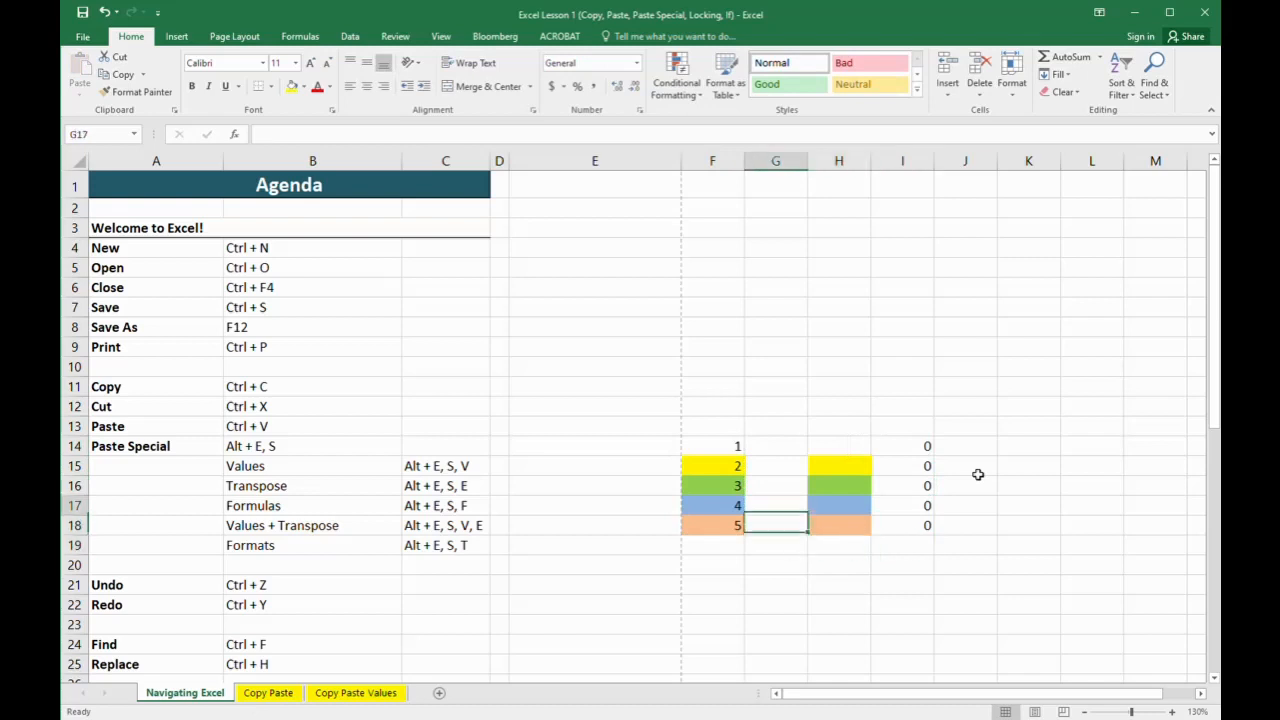
{"action": "key", "text": "Left"}
{"action": "key", "text": "shift+Up"}
{"action": "key", "text": "shift+Up"}
{"action": "key", "text": "shift+Up"}
{"action": "key", "text": "shift+Up"}
{"action": "key", "text": "ctrl+c"}
Paste only the copied formats onto the zeros in I14:I18
{"action": "key", "text": "Right"}
{"action": "key", "text": "Right"}
{"action": "key", "text": "Right"}
{"action": "key", "text": "Up"}
{"action": "key", "text": "Up"}
{"action": "key", "text": "Up"}
{"action": "key", "text": "Up"}
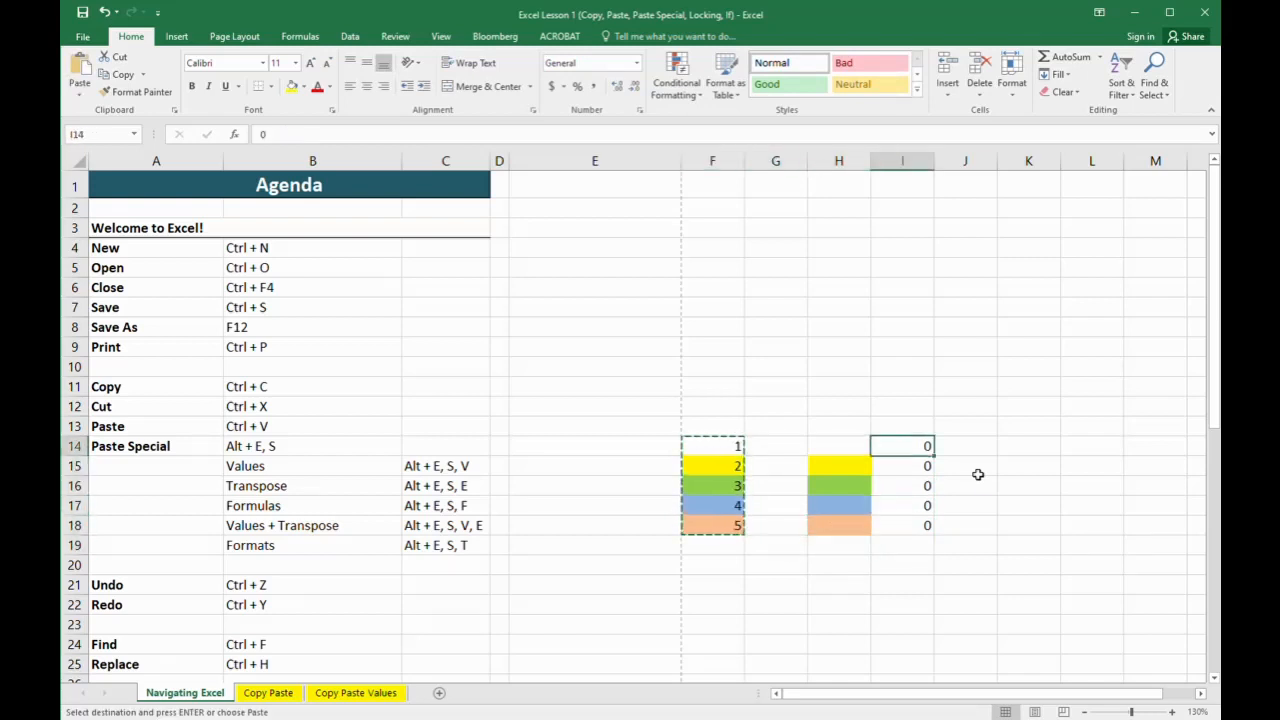
{"action": "key", "text": "alt+e"}
{"action": "key", "text": "s"}
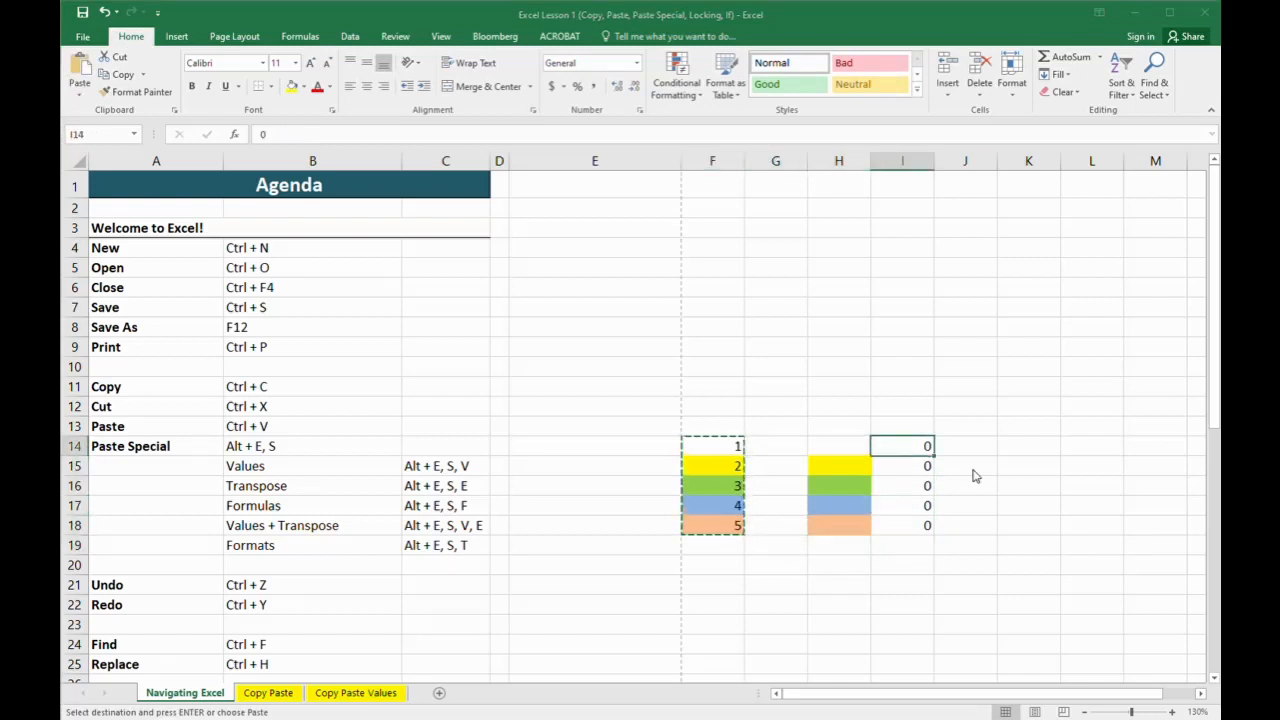
{"action": "key", "text": "t"}
{"action": "key", "text": "Return"}
{"action": "key", "text": "Left"}
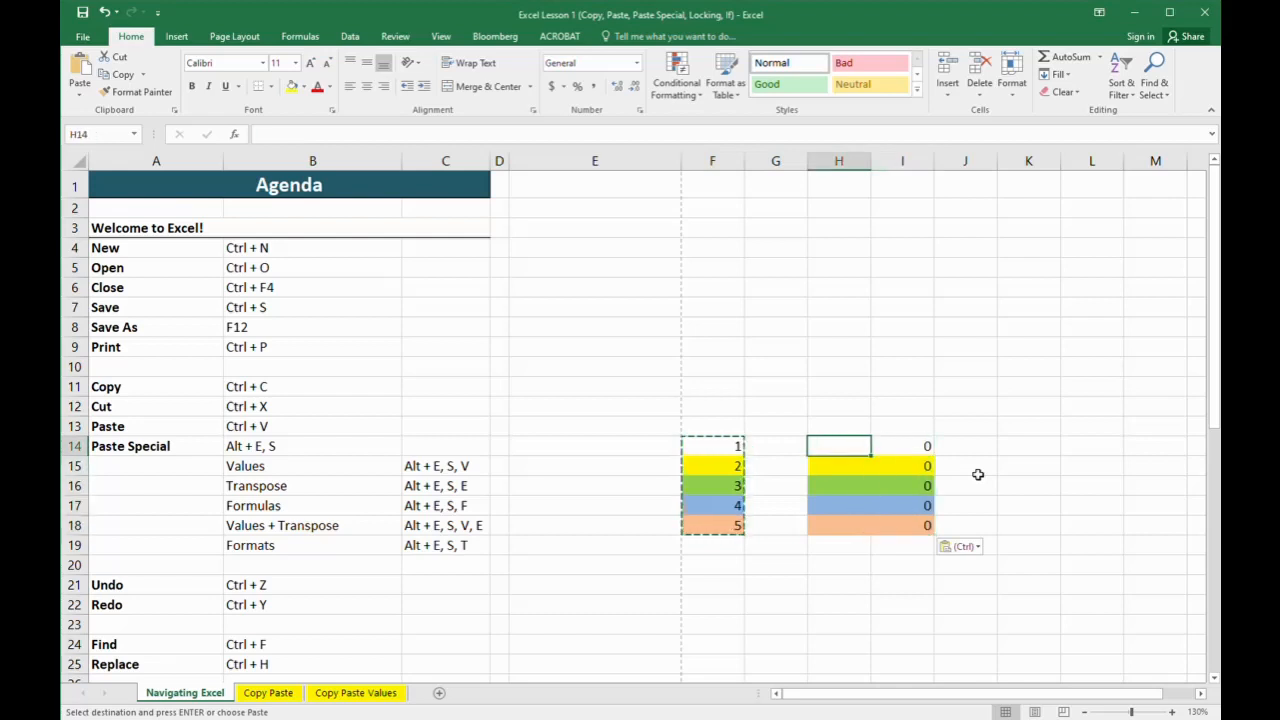
Copy the blank cell H13 over H14:I18 to clear the values and fill colours there
{"action": "key", "text": "Up"}
{"action": "key", "text": "ctrl+c"}
{"action": "key", "text": "shift+Down"}
{"action": "key", "text": "shift+Right"}
{"action": "key", "text": "shift+Down"}
{"action": "key", "text": "shift+Down"}
{"action": "key", "text": "shift+Down"}
{"action": "key", "text": "shift+Down"}
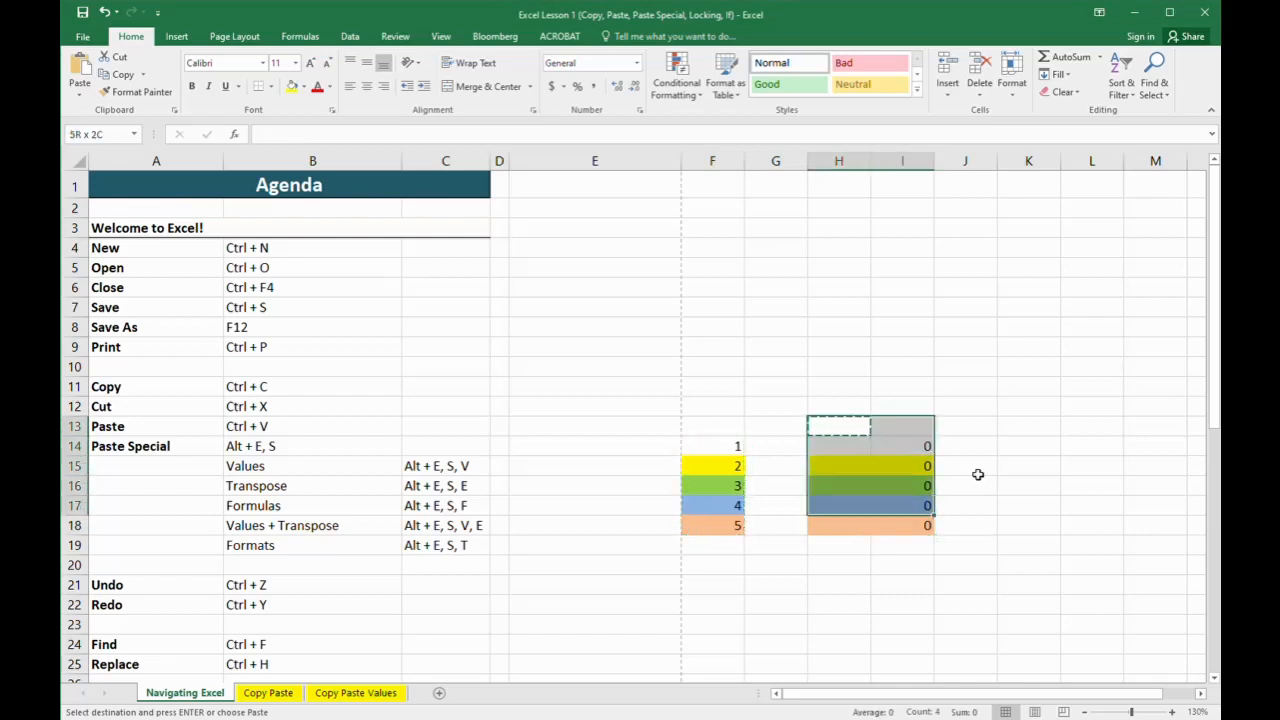
Copy the source range F14:F18 and paste it starting at H14
{"action": "key", "text": "Down"}
{"action": "key", "text": "Down"}
{"action": "key", "text": "Left"}
{"action": "key", "text": "Left"}
{"action": "key", "text": "Up"}
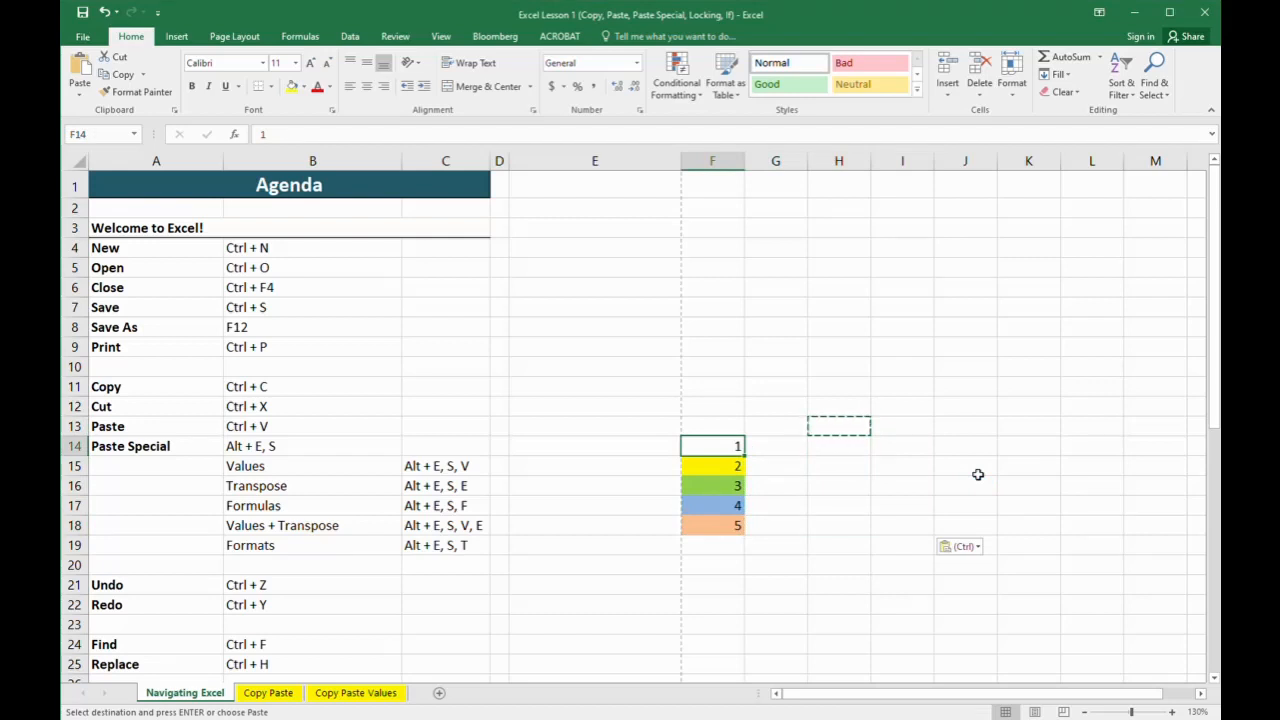
{"action": "key", "text": "shift+Down"}
{"action": "key", "text": "shift+Down"}
{"action": "key", "text": "shift+Down"}
{"action": "key", "text": "shift+Down"}
{"action": "key", "text": "ctrl+c"}
{"action": "key", "text": "Right"}
{"action": "key", "text": "Right"}
{"action": "key", "text": "ctrl+v"}
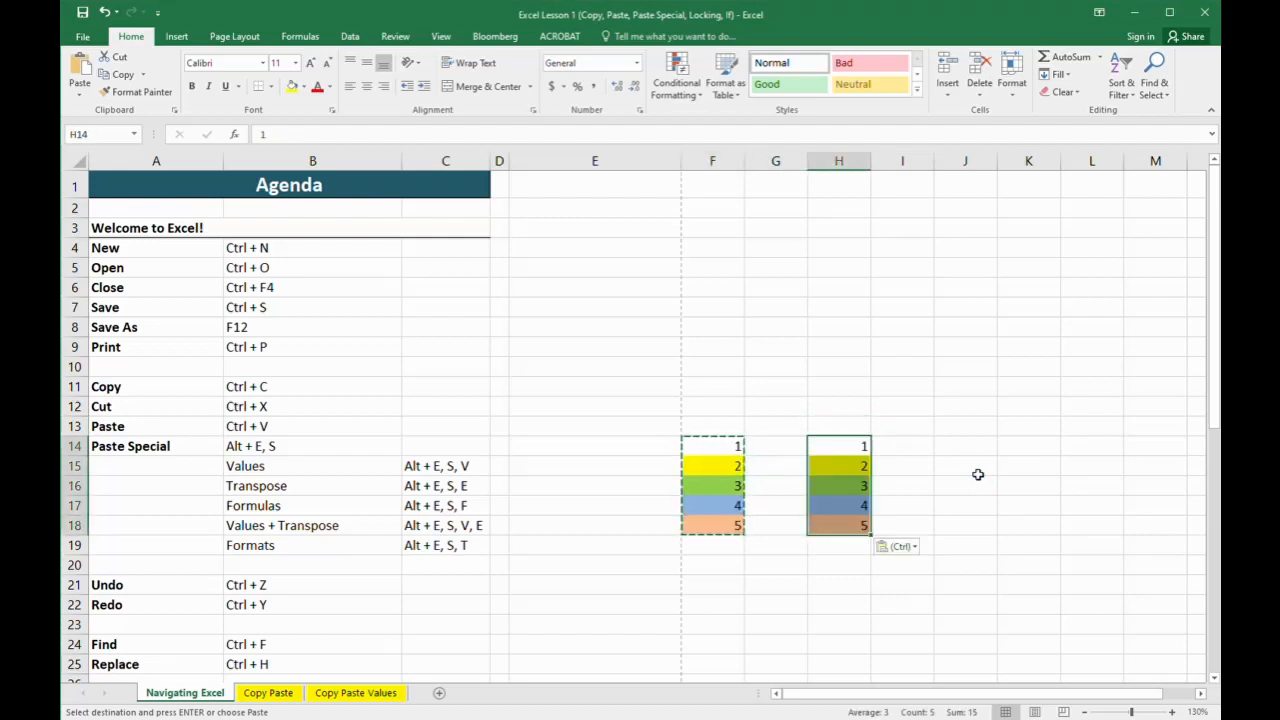
{"action": "key", "text": "Up"}
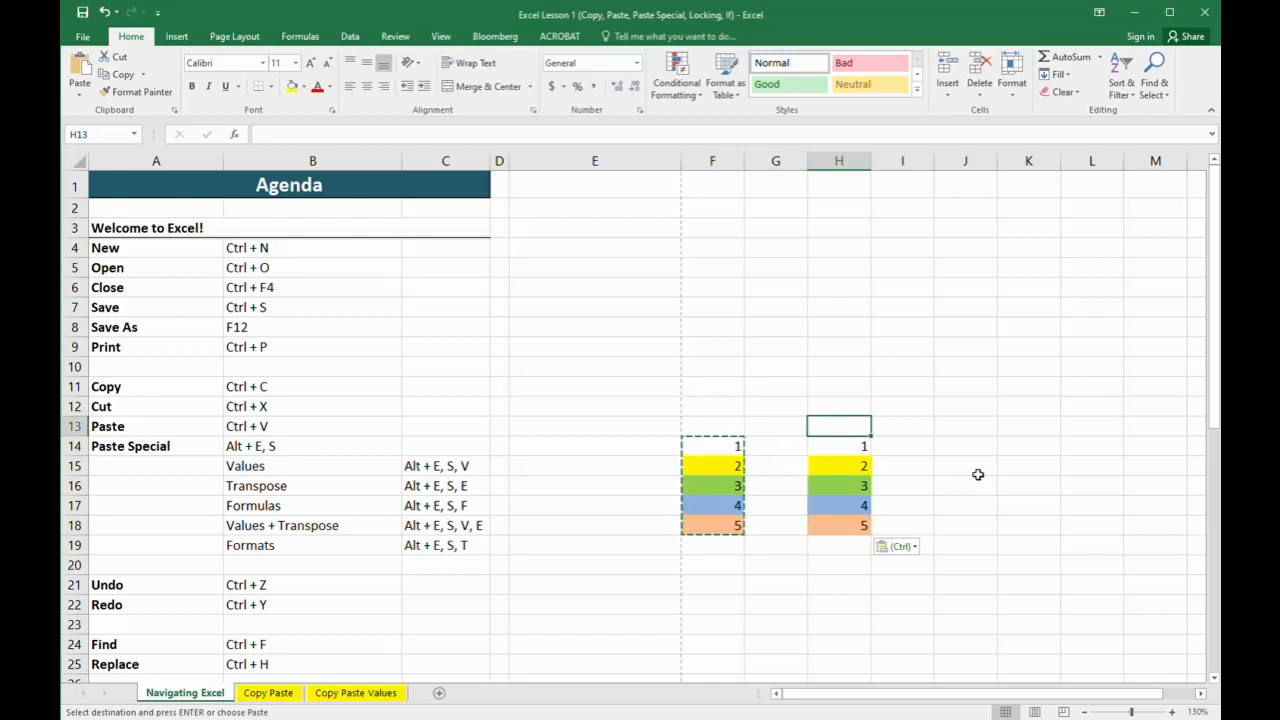
Undo the paste into H14:H18 and return to H14
{"action": "key", "text": "ctrl+z"}
{"action": "key", "text": "Up"}
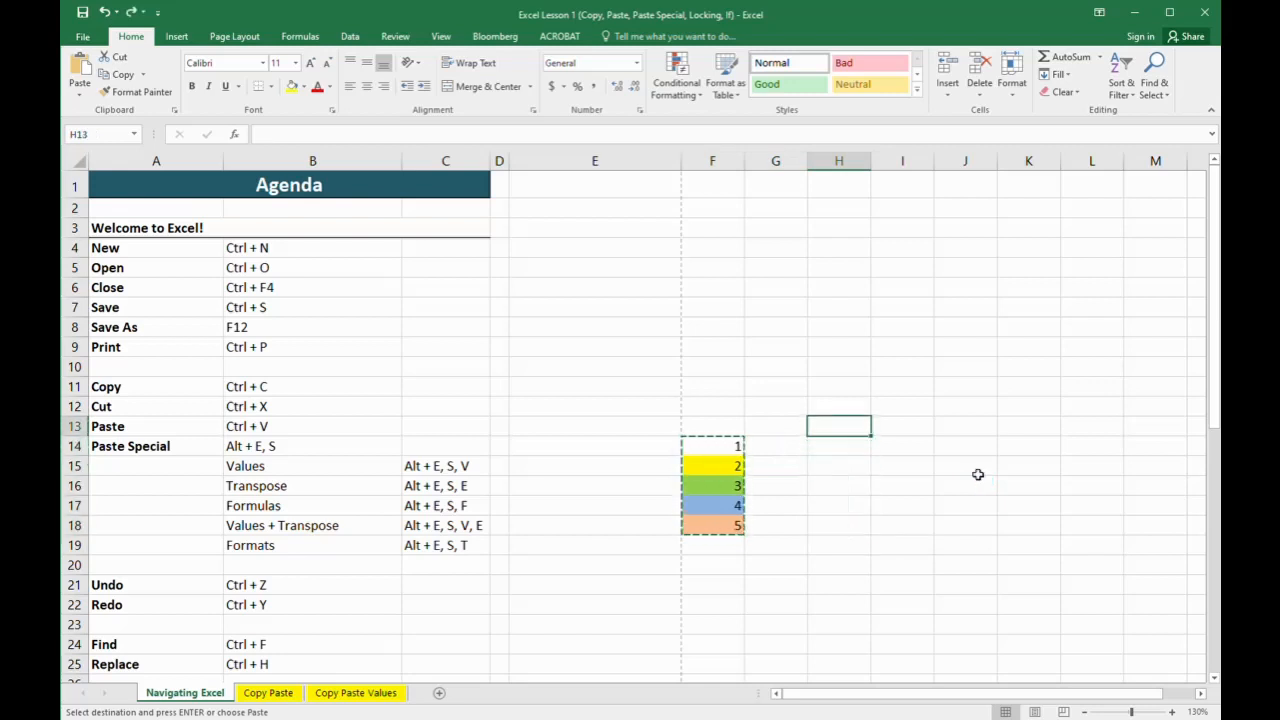
{"action": "key", "text": "Down"}
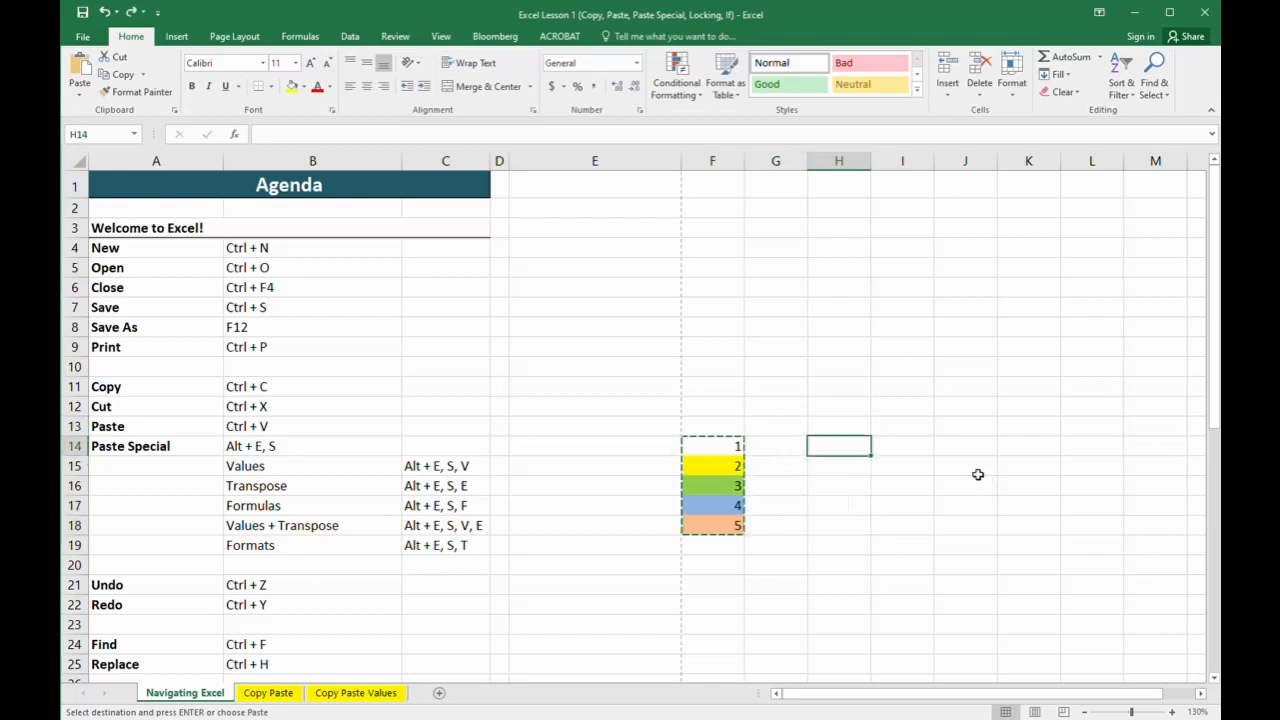
Paste the copied range three times, starting at H14, J14 and L14
{"action": "key", "text": "ctrl+v"}
{"action": "key", "text": "Up"}
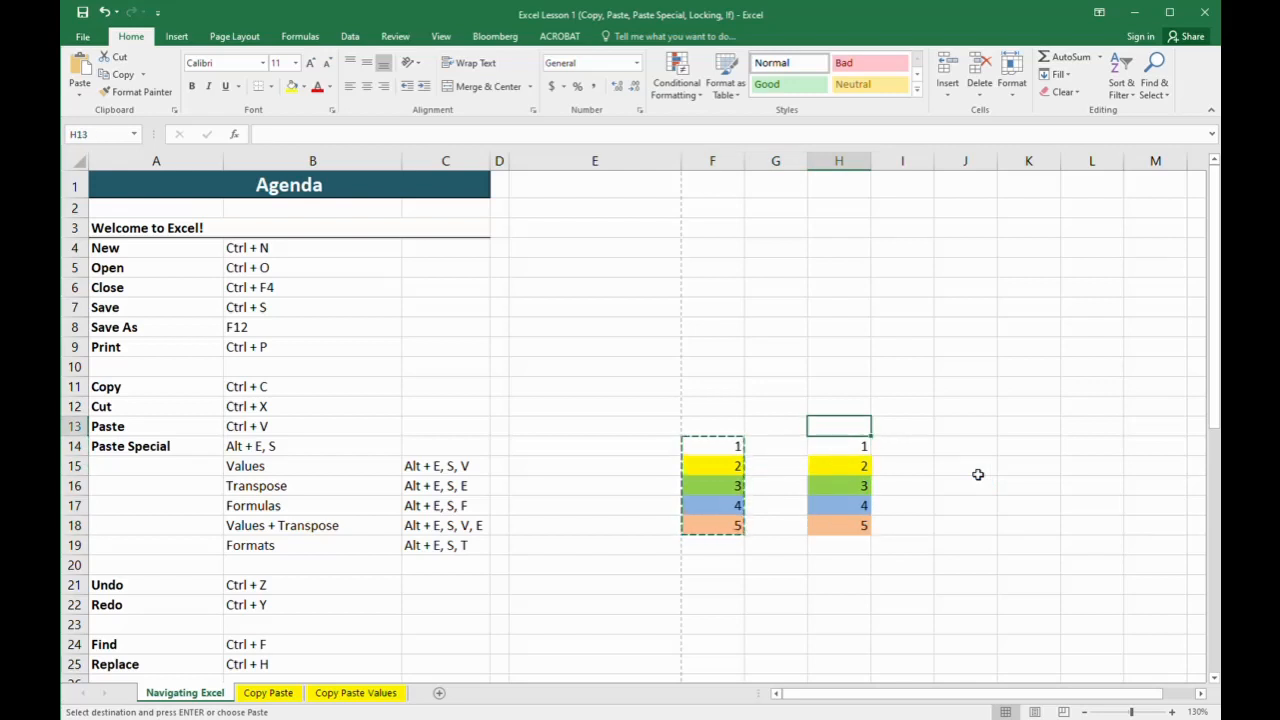
{"action": "key", "text": "Down"}
{"action": "key", "text": "Right"}
{"action": "key", "text": "Right"}
{"action": "key", "text": "ctrl+v"}
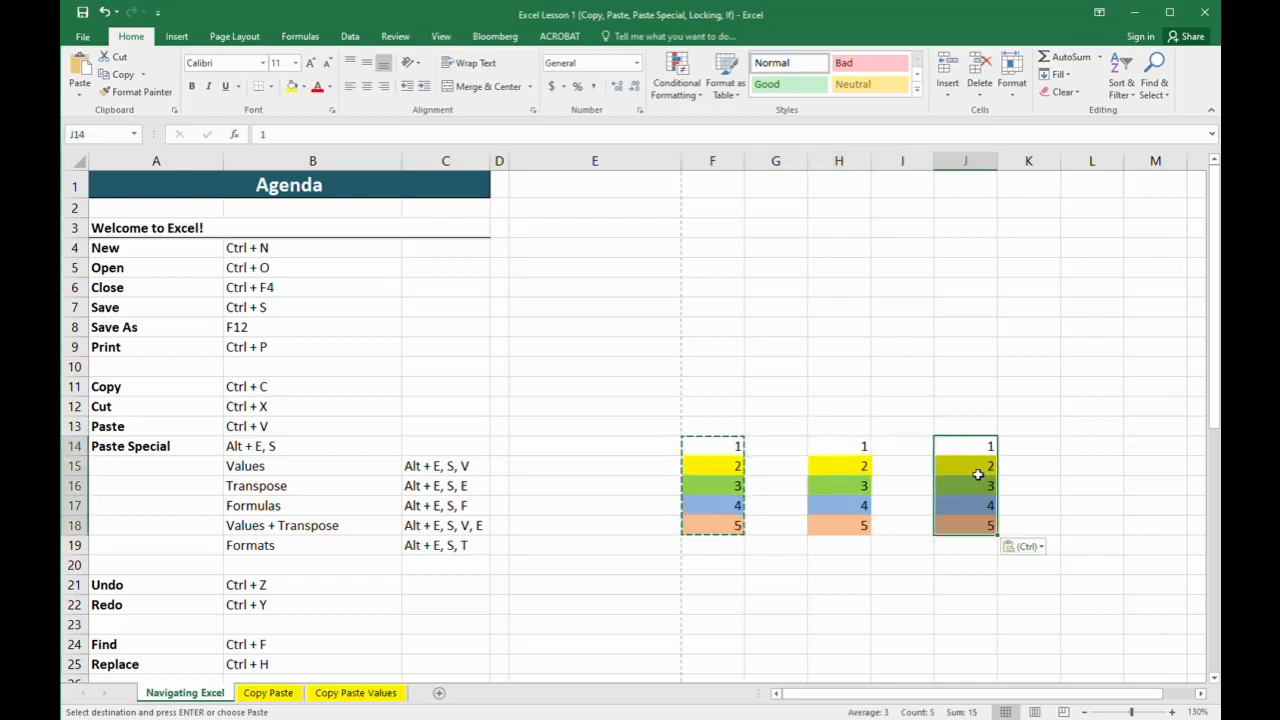
{"action": "key", "text": "Right"}
{"action": "key", "text": "Right"}
{"action": "key", "text": "ctrl+v"}
Undo and redo the latest pastes, and finish by undoing all three copies in columns H, J and L
{"action": "key", "text": "Up"}
{"action": "key", "text": "ctrl+z"}
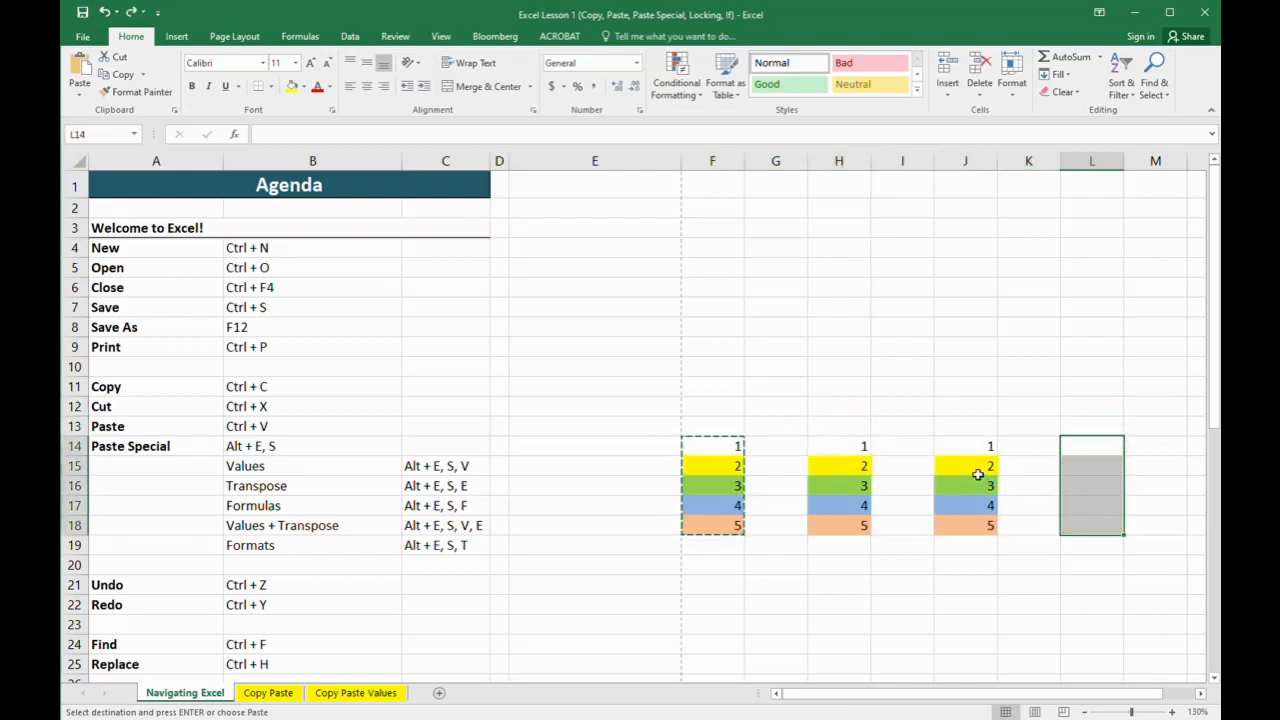
{"action": "key", "text": "ctrl+z"}
{"action": "key", "text": "ctrl+y"}
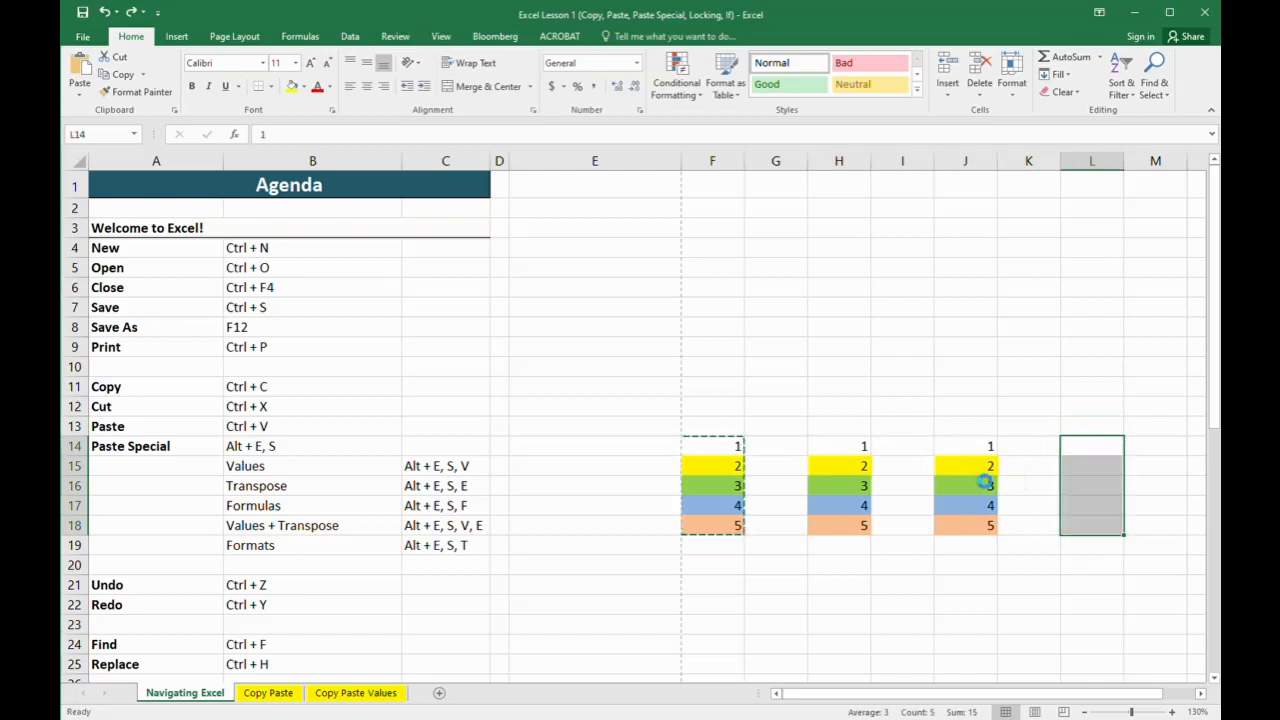
{"action": "key", "text": "ctrl+y"}
{"action": "key", "text": "ctrl+z"}
{"action": "key", "text": "ctrl+z"}
{"action": "key", "text": "ctrl+z"}
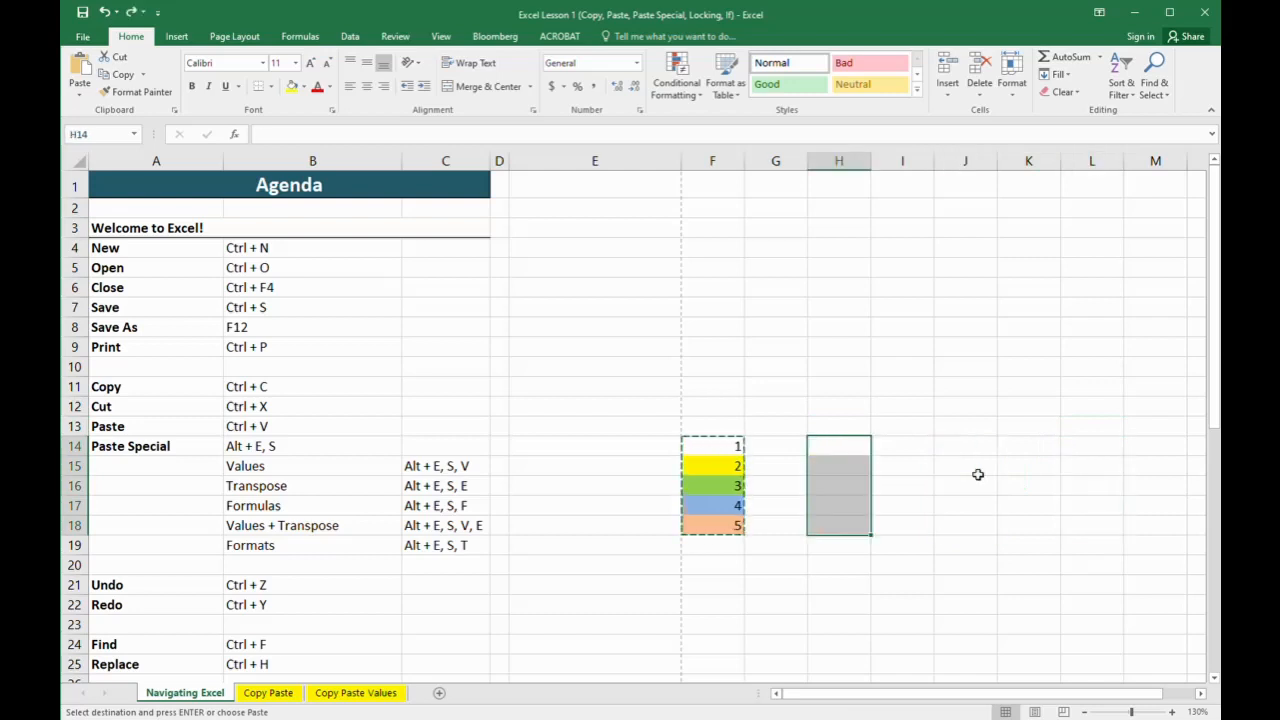
Locate the Print entry in cell A9 of the agenda
{"action": "left_click", "coordinate": [632, 566]}
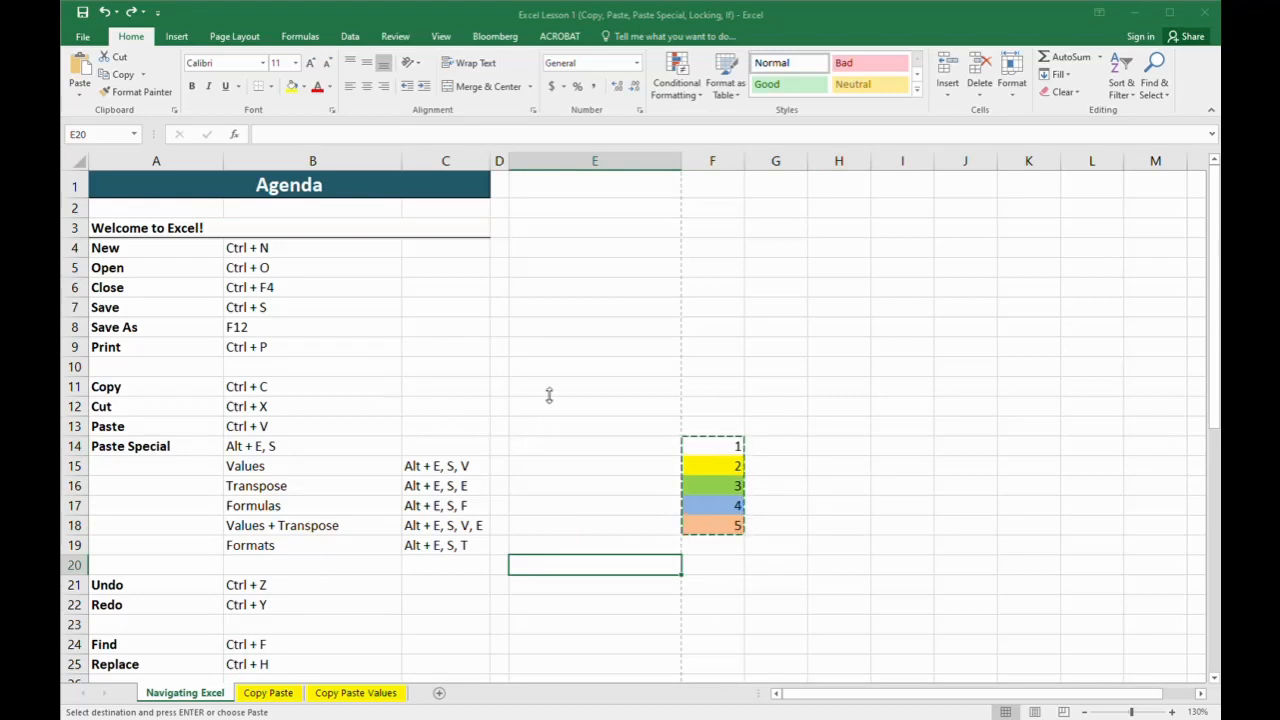
{"action": "key", "text": "Up"}
{"action": "key", "text": "Up"}
{"action": "key", "text": "Up"}
{"action": "key", "text": "Up"}
{"action": "key", "text": "Up"}
{"action": "key", "text": "Up"}
{"action": "key", "text": "Up"}
{"action": "key", "text": "Up"}
{"action": "key", "text": "Up"}
{"action": "key", "text": "Up"}
{"action": "key", "text": "Up"}
{"action": "key", "text": "Left"}
{"action": "key", "text": "Left"}
{"action": "key", "text": "Left"}
{"action": "key", "text": "Left"}
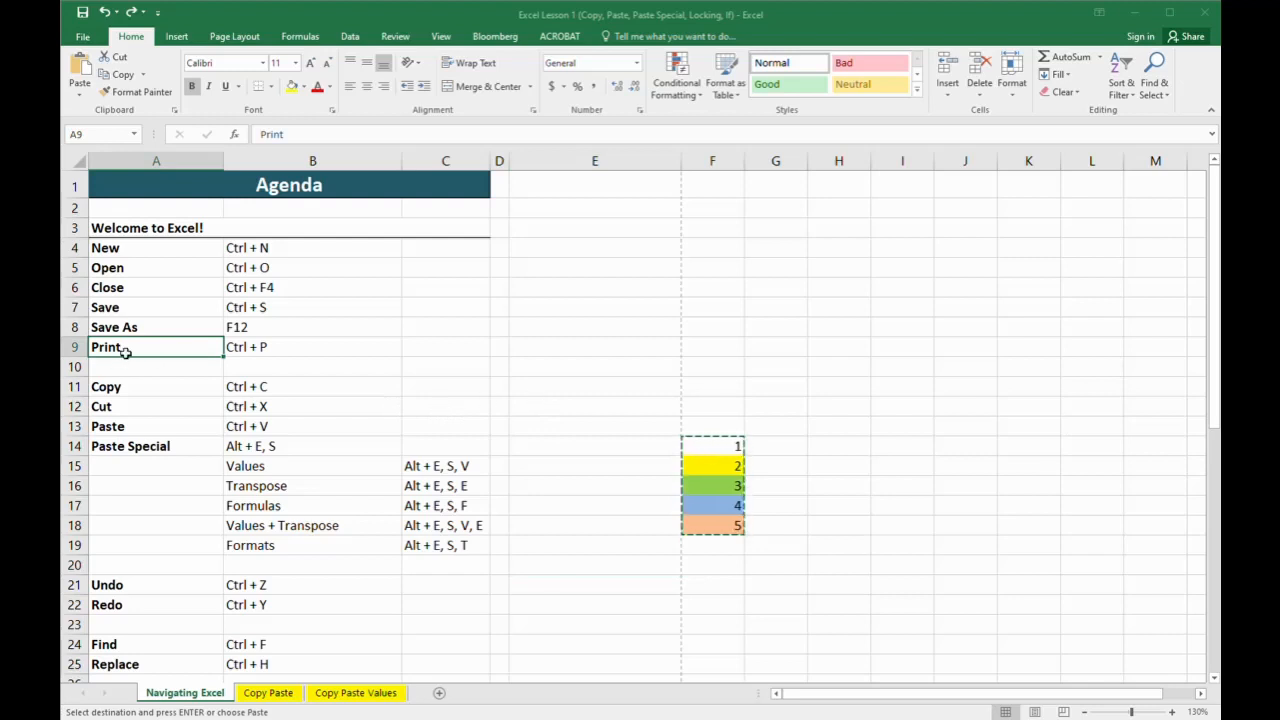
Replace the Print shortcut text in B9 with "Shift + X"
{"action": "left_click", "coordinate": [232, 358]}
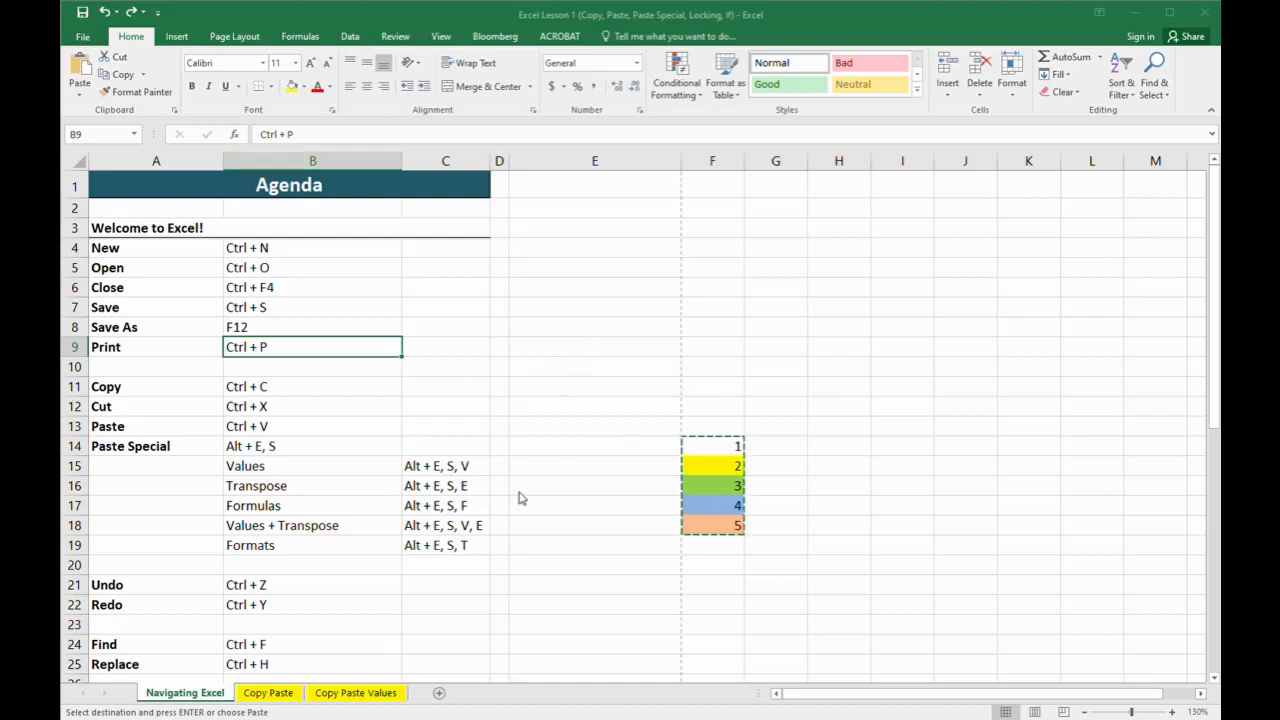
{"action": "left_click_drag", "start_coordinate": [291, 133], "coordinate": [260, 134]}
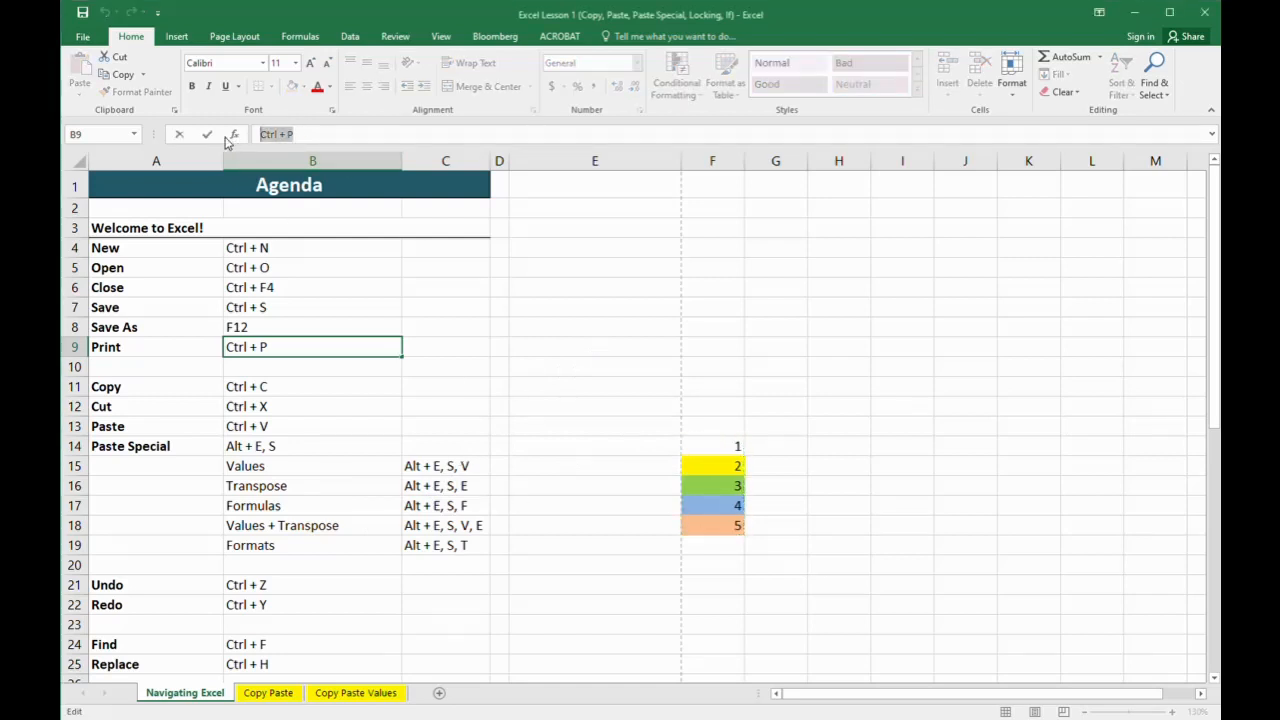
{"action": "left_click", "coordinate": [430, 452]}
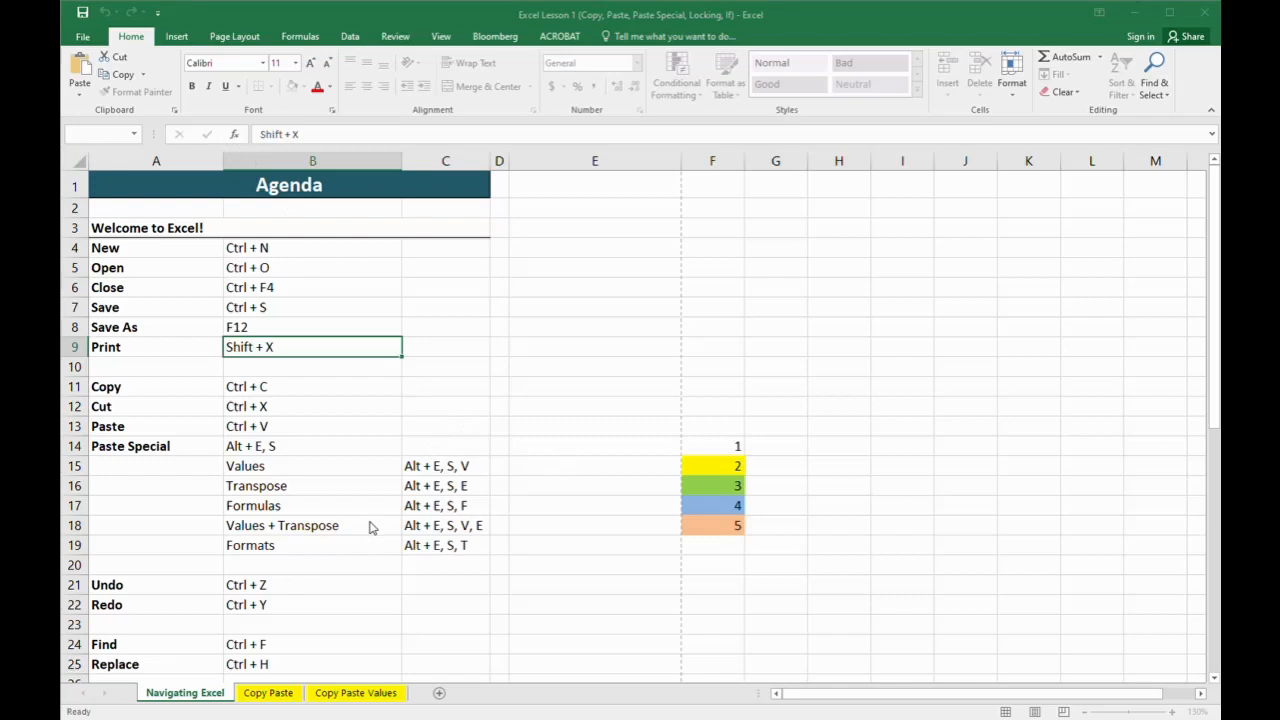
{"action": "left_click", "coordinate": [588, 342]}
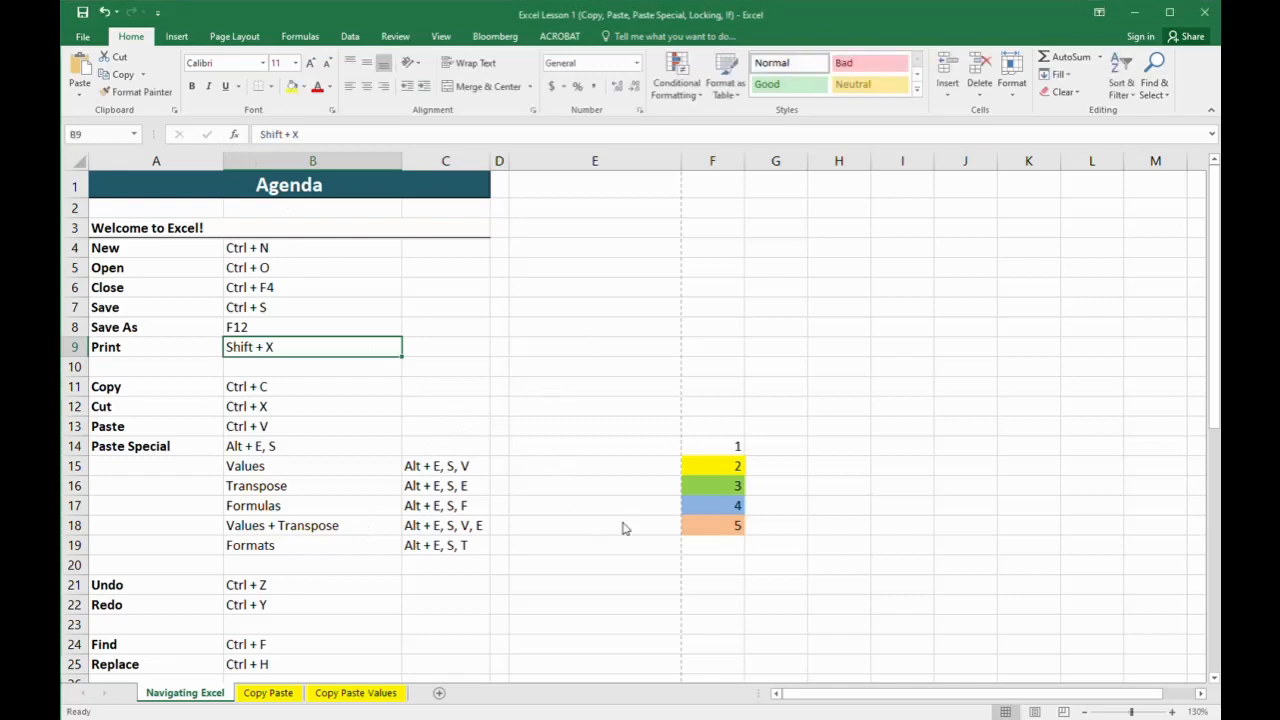
Look through the remaining agenda entries down to the Formulas section and return to the beginning of the sheet
{"action": "key", "text": "Down"}
{"action": "scroll", "coordinate": [329, 505], "scroll_direction": "down", "scroll_amount": 5}
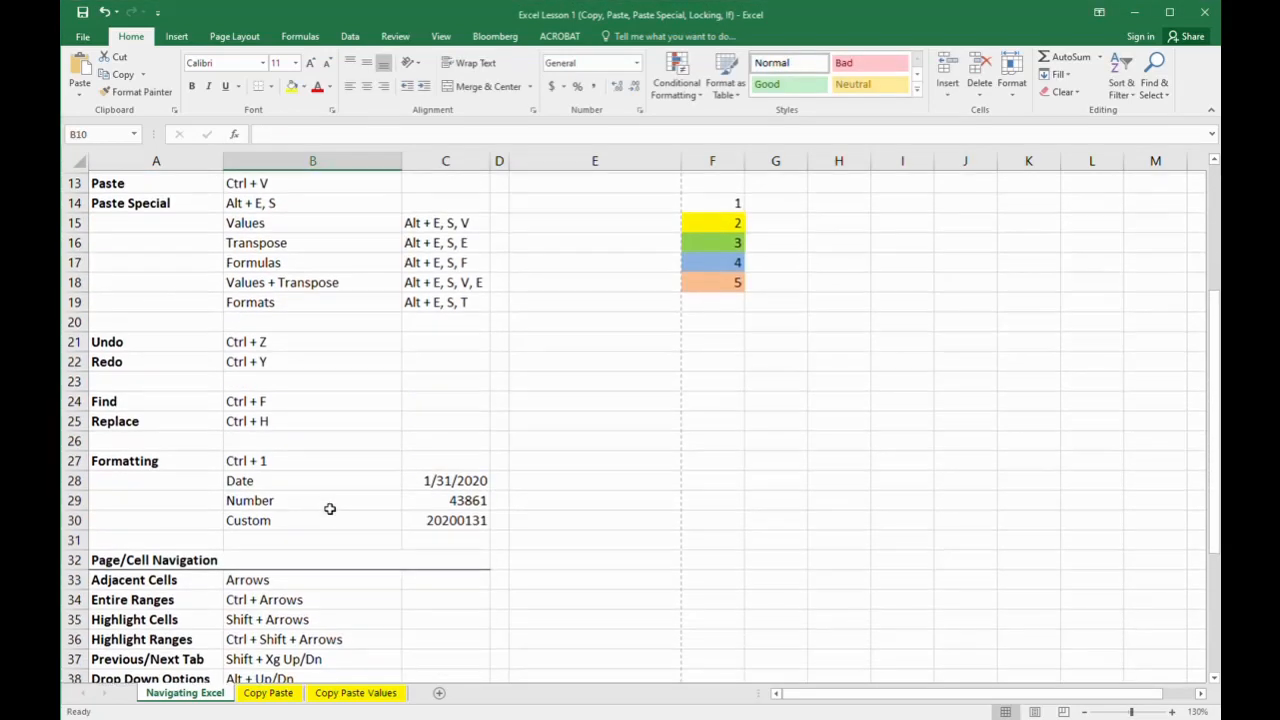
{"action": "scroll", "coordinate": [331, 538], "scroll_direction": "down", "scroll_amount": 4}
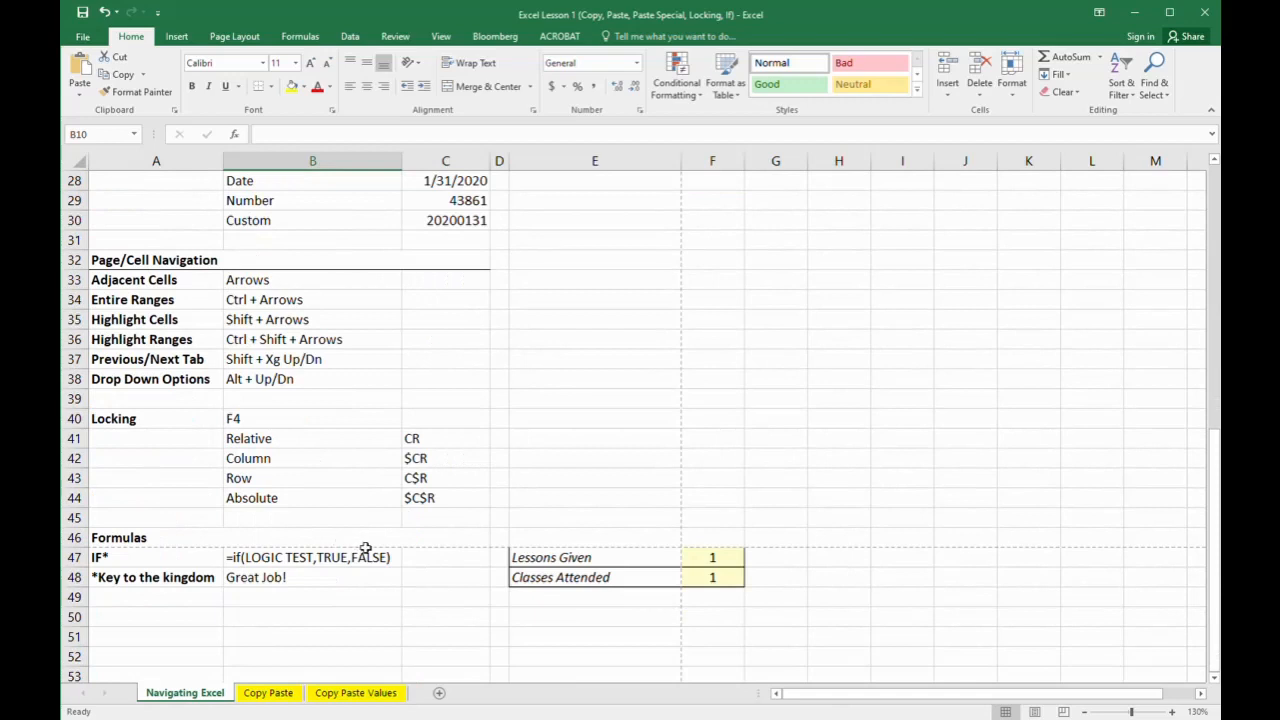
{"action": "scroll", "coordinate": [365, 548], "scroll_direction": "down", "scroll_amount": 1}
{"action": "scroll", "coordinate": [365, 548], "scroll_direction": "up", "scroll_amount": 10}
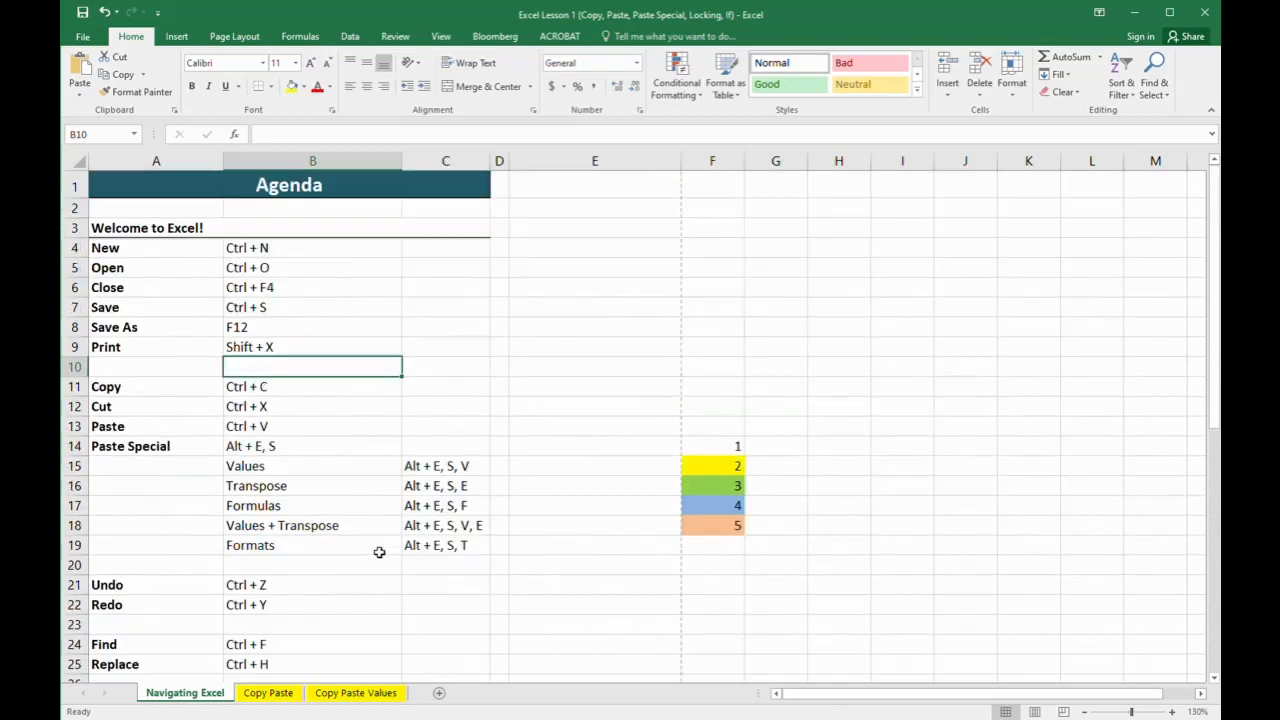
Undo the replacement of the Print shortcut in B9 and go to the Formatting section of the agenda
{"action": "key", "text": "ctrl+z"}
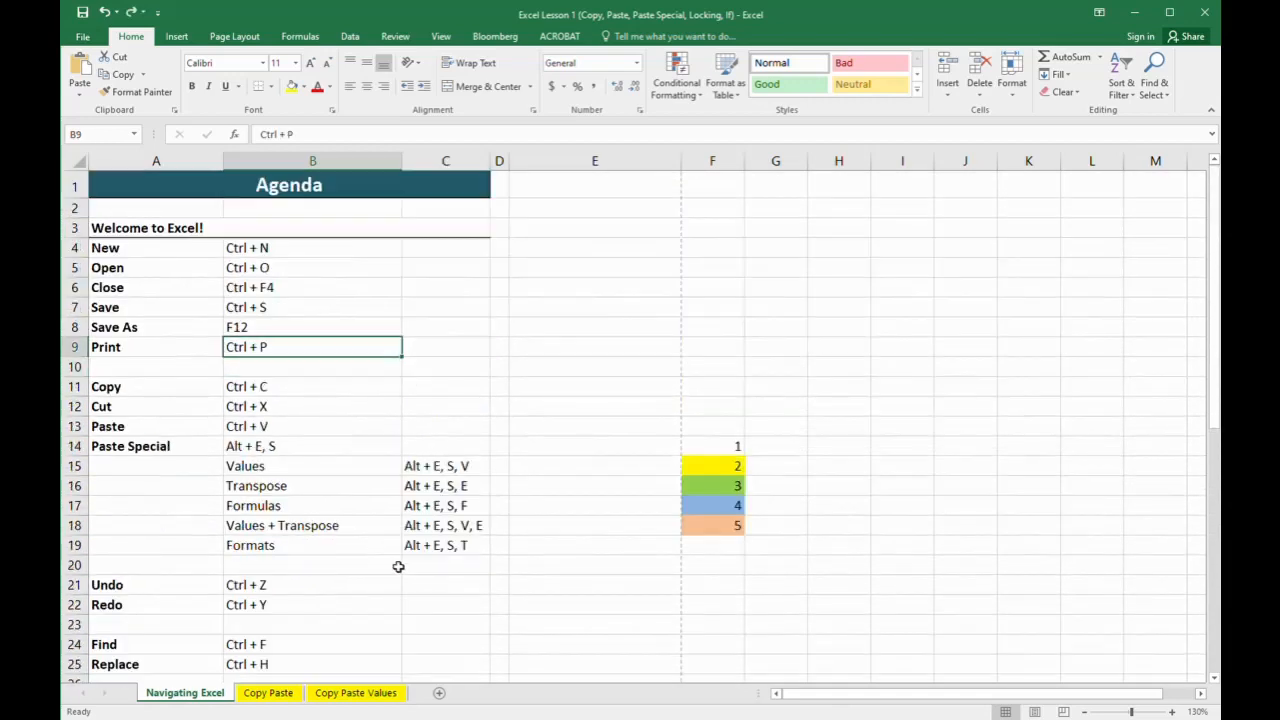
{"action": "scroll", "coordinate": [398, 567], "scroll_direction": "down", "scroll_amount": 5}
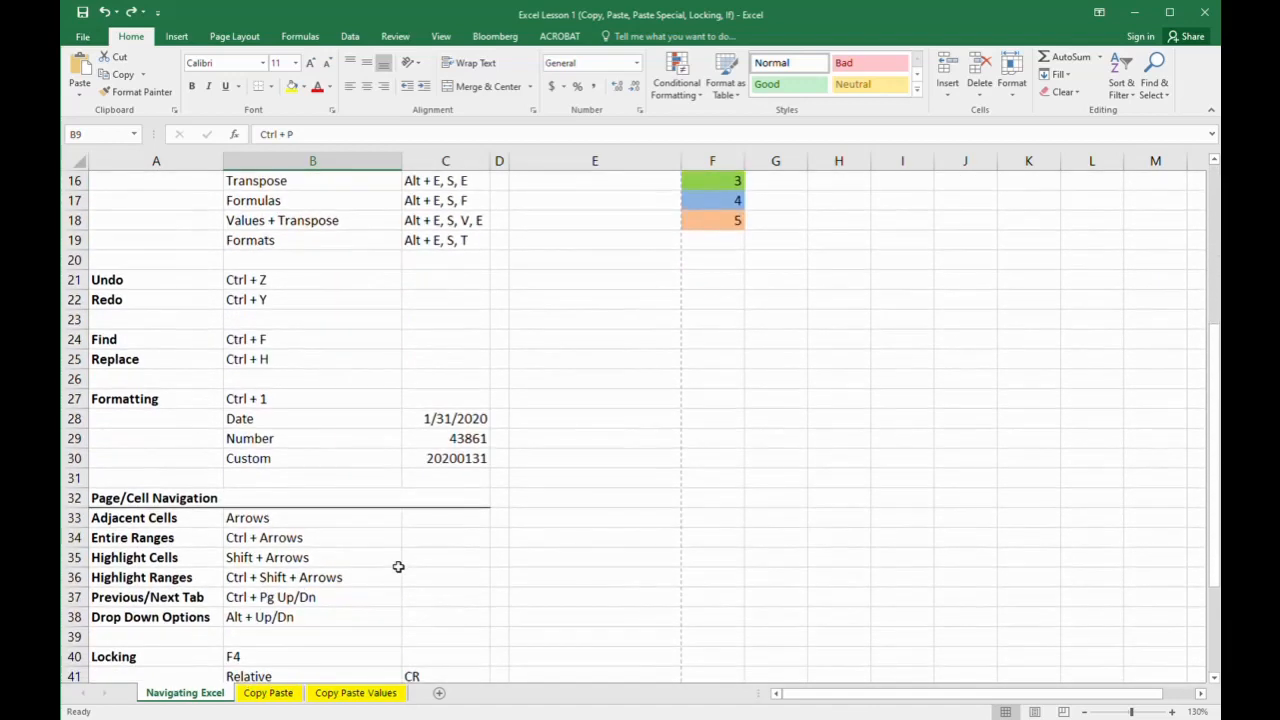
{"action": "scroll", "coordinate": [398, 567], "scroll_direction": "down", "scroll_amount": 3}
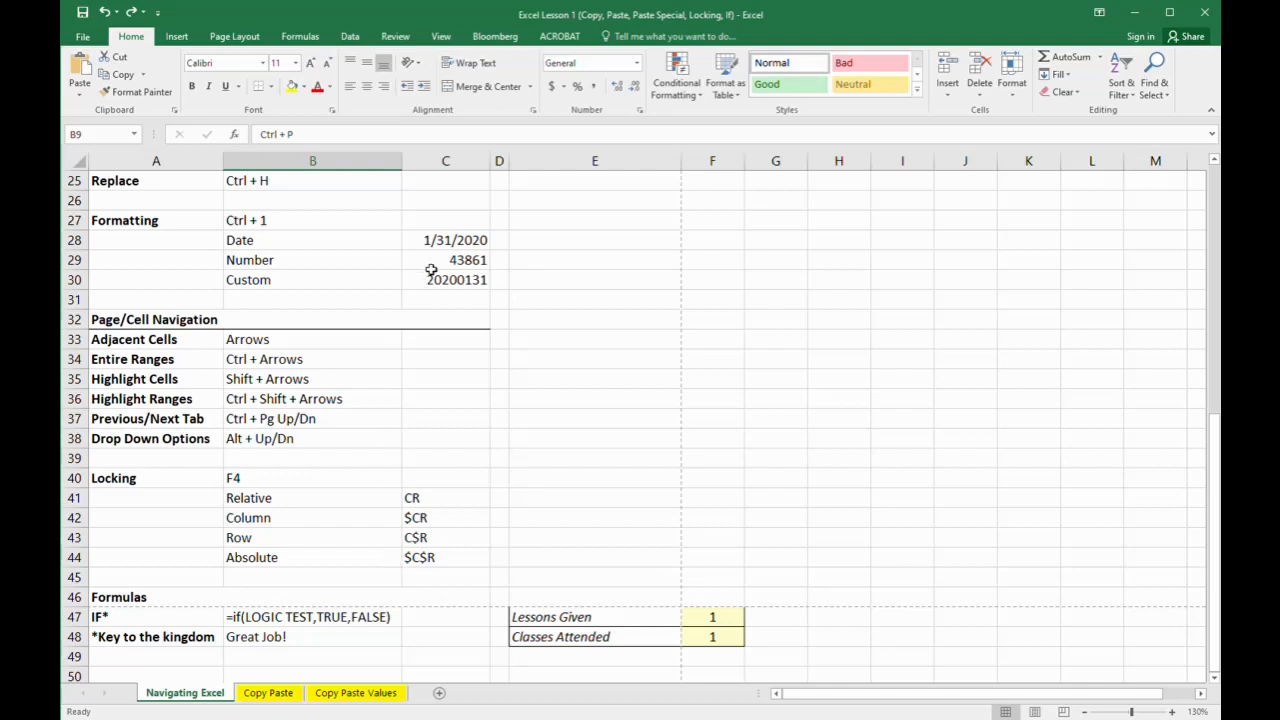
Change the number format of the date in C28 to General
{"action": "left_click", "coordinate": [473, 246]}
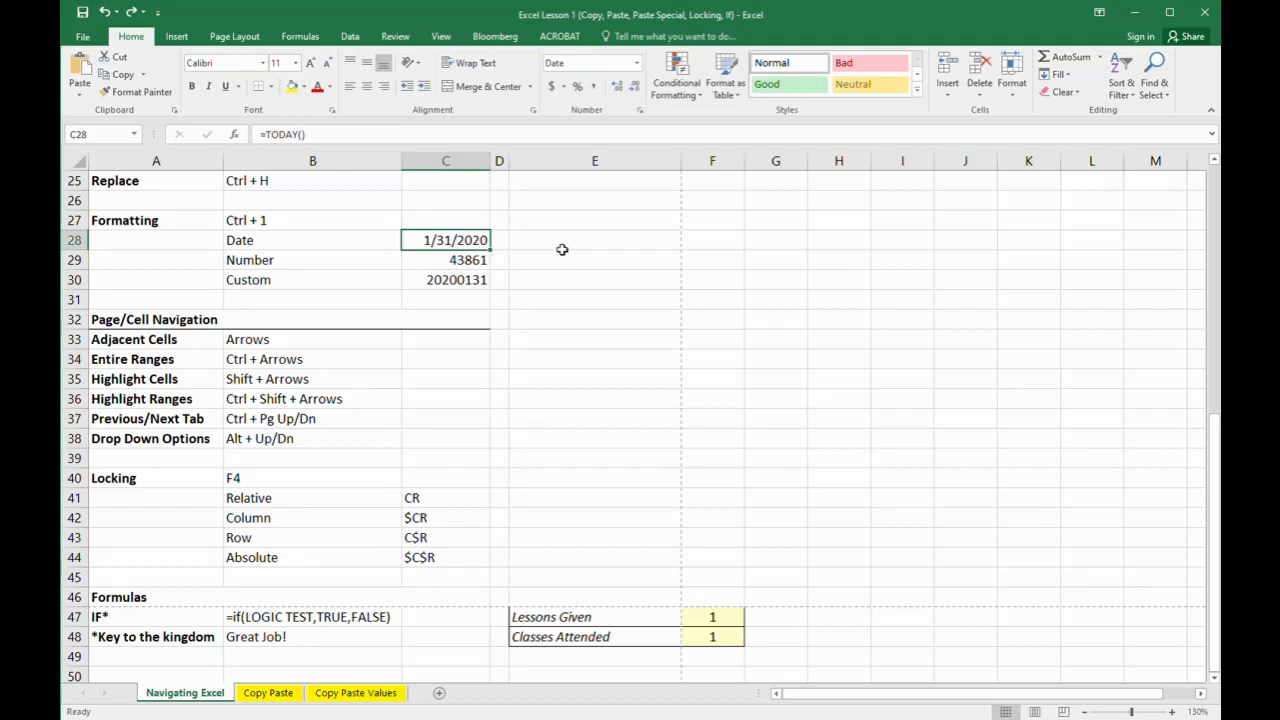
{"action": "left_click", "coordinate": [255, 244]}
{"action": "left_click_drag", "start_coordinate": [262, 280], "coordinate": [279, 245]}
{"action": "left_click", "coordinate": [279, 245]}
{"action": "left_click", "coordinate": [463, 249]}
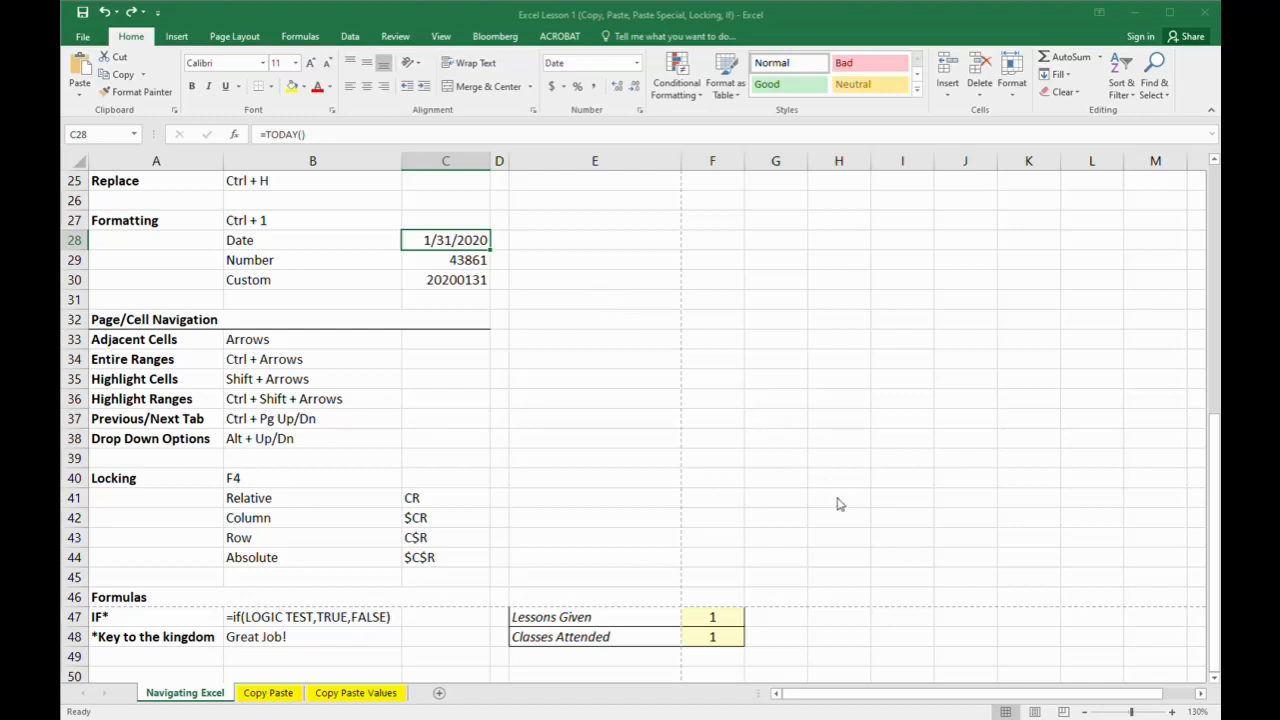
{"action": "key", "text": "ctrl+shift+asciitilde"}
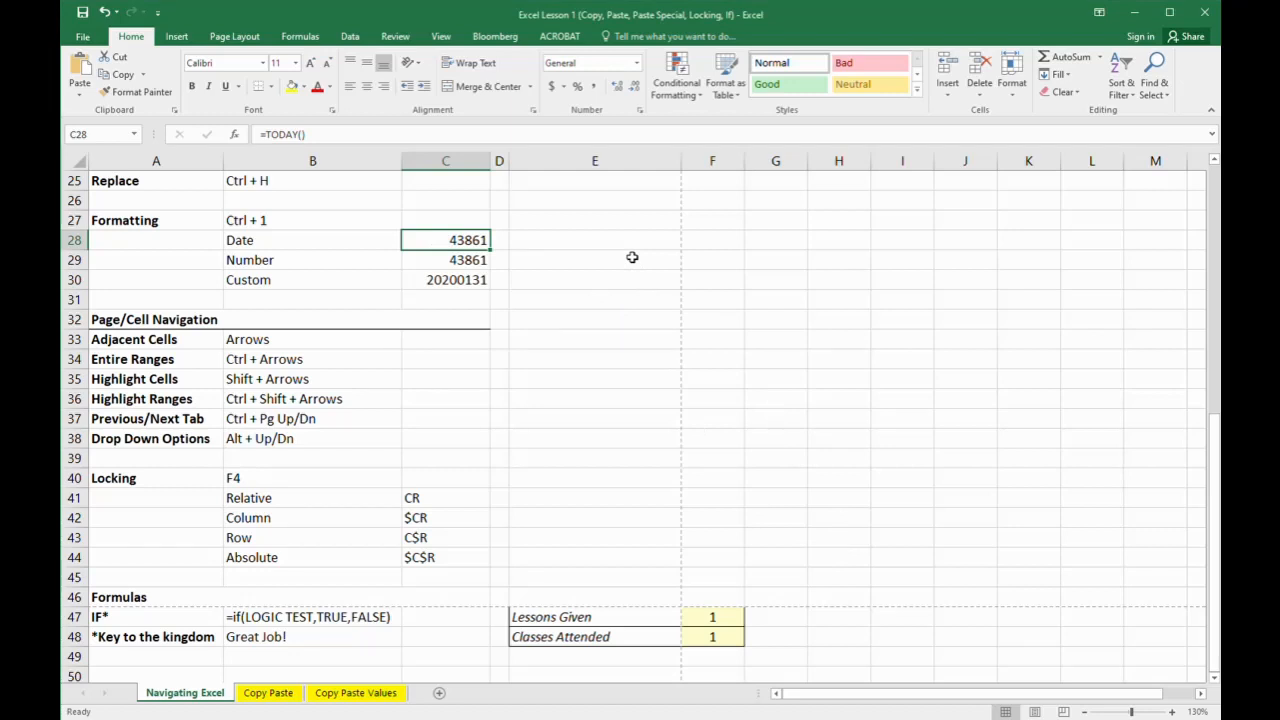
Enter 5 in E28, beside the Date row, and format the cell as a date
{"action": "left_click", "coordinate": [602, 246]}
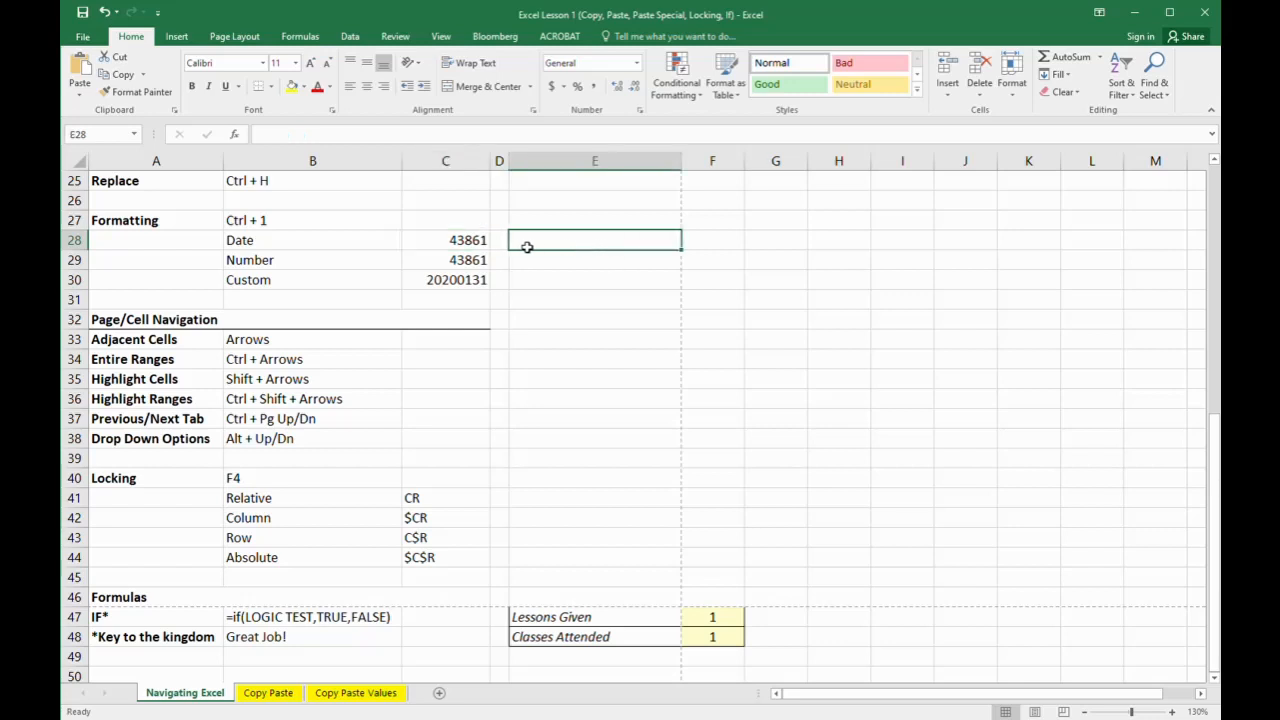
{"action": "left_click", "coordinate": [426, 243]}
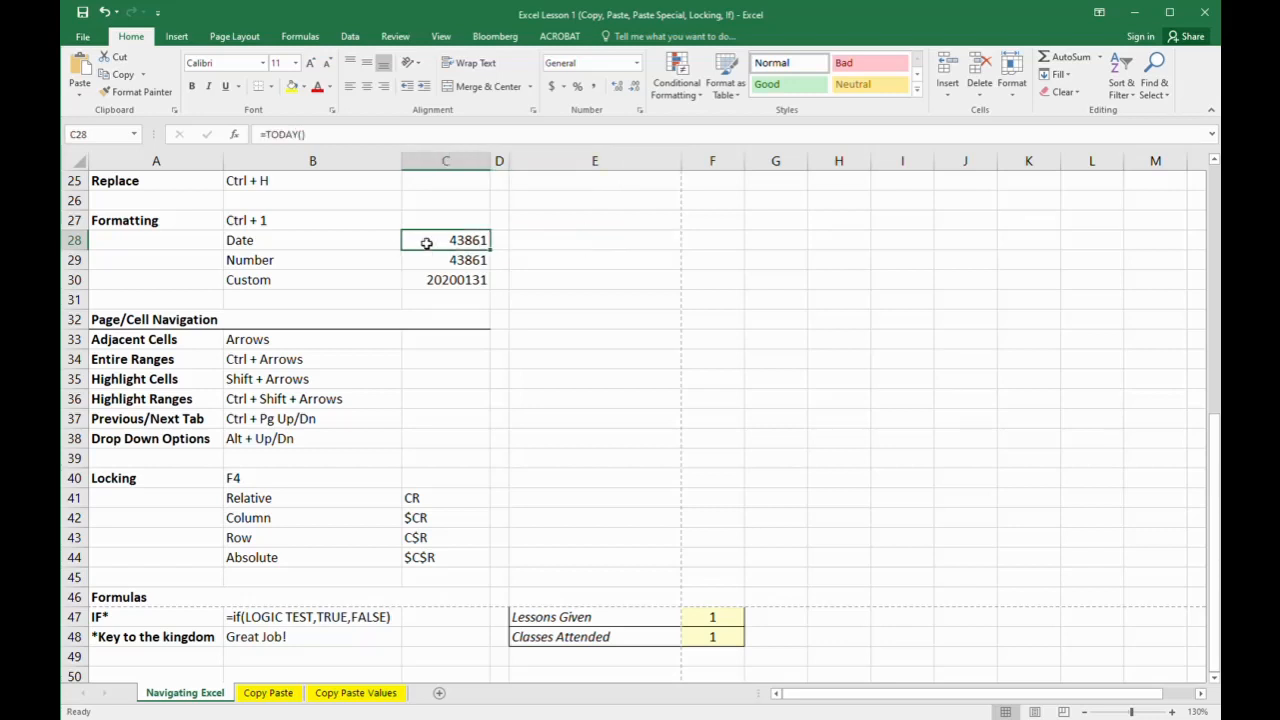
{"action": "left_click", "coordinate": [536, 241]}
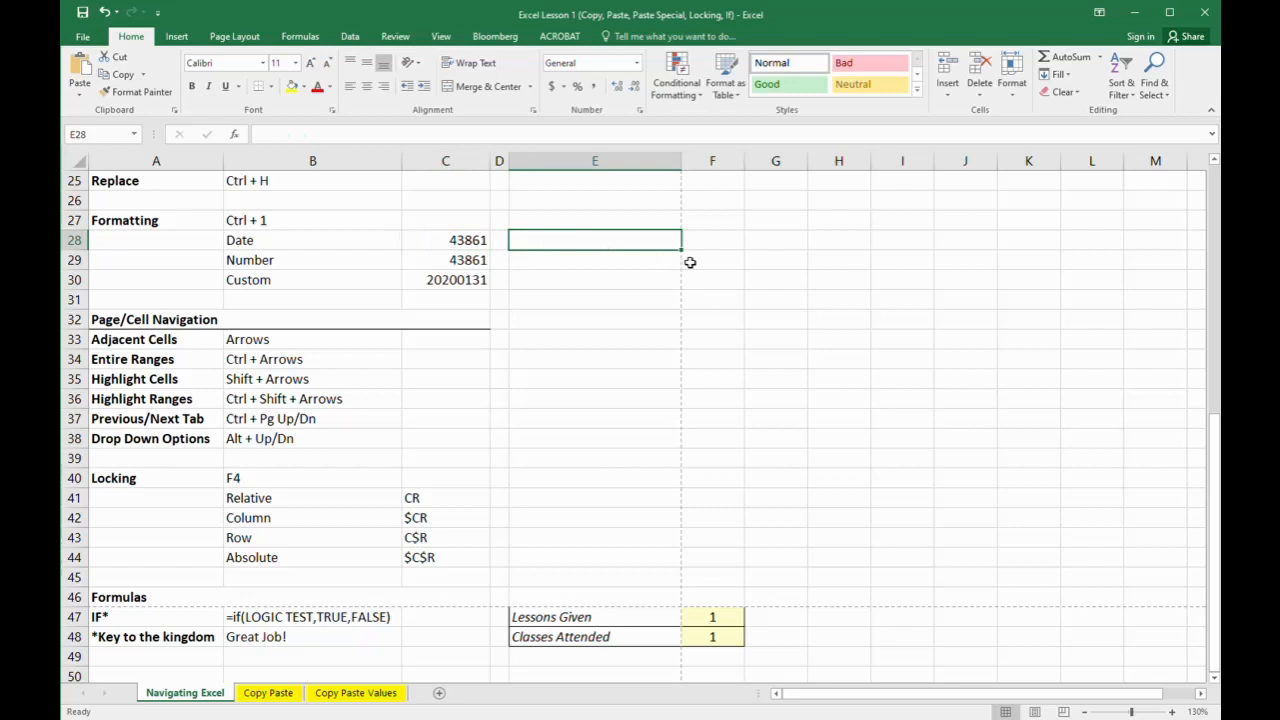
{"action": "type", "text": "5"}
{"action": "key", "text": "Return"}
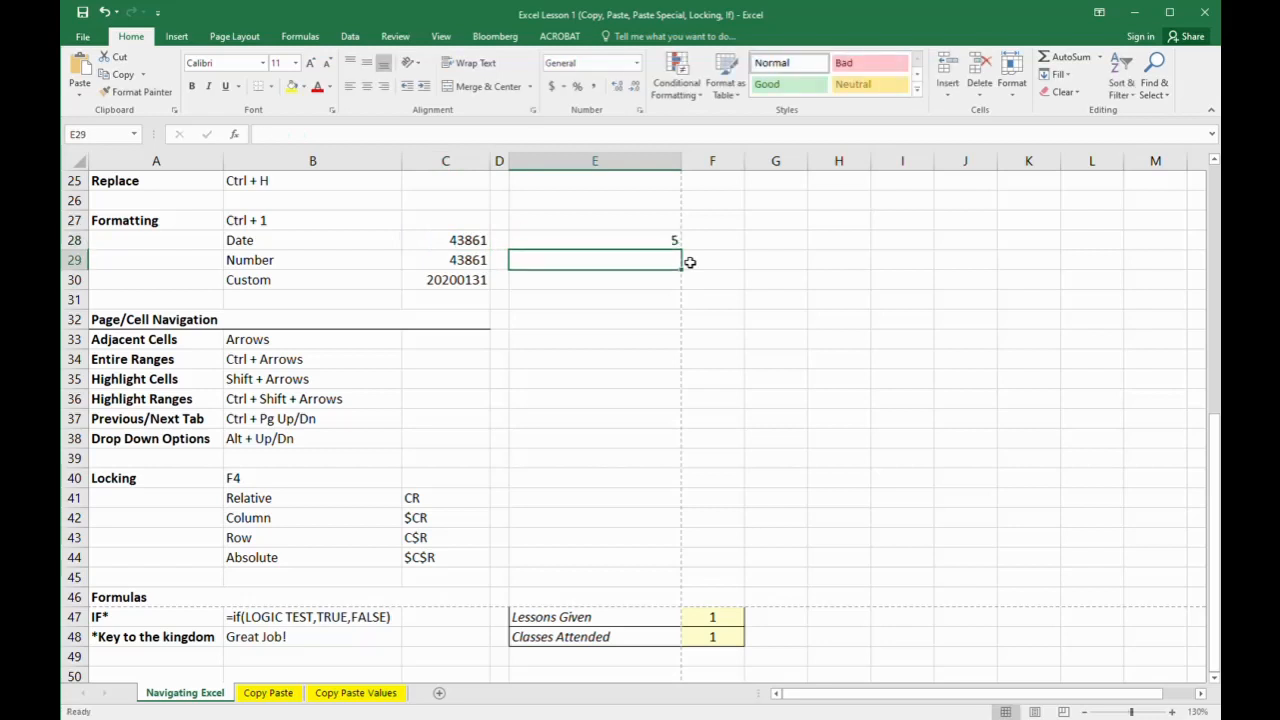
{"action": "left_click", "coordinate": [666, 248]}
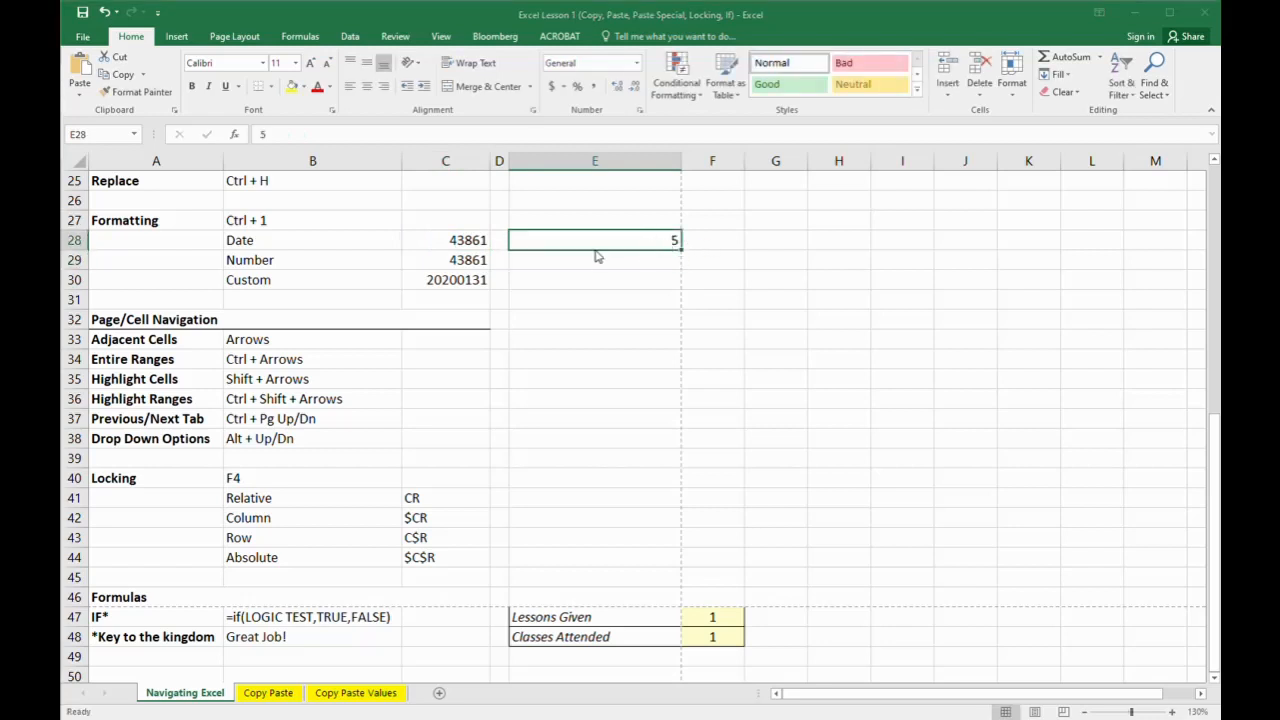
{"action": "key", "text": "ctrl+shift+3"}
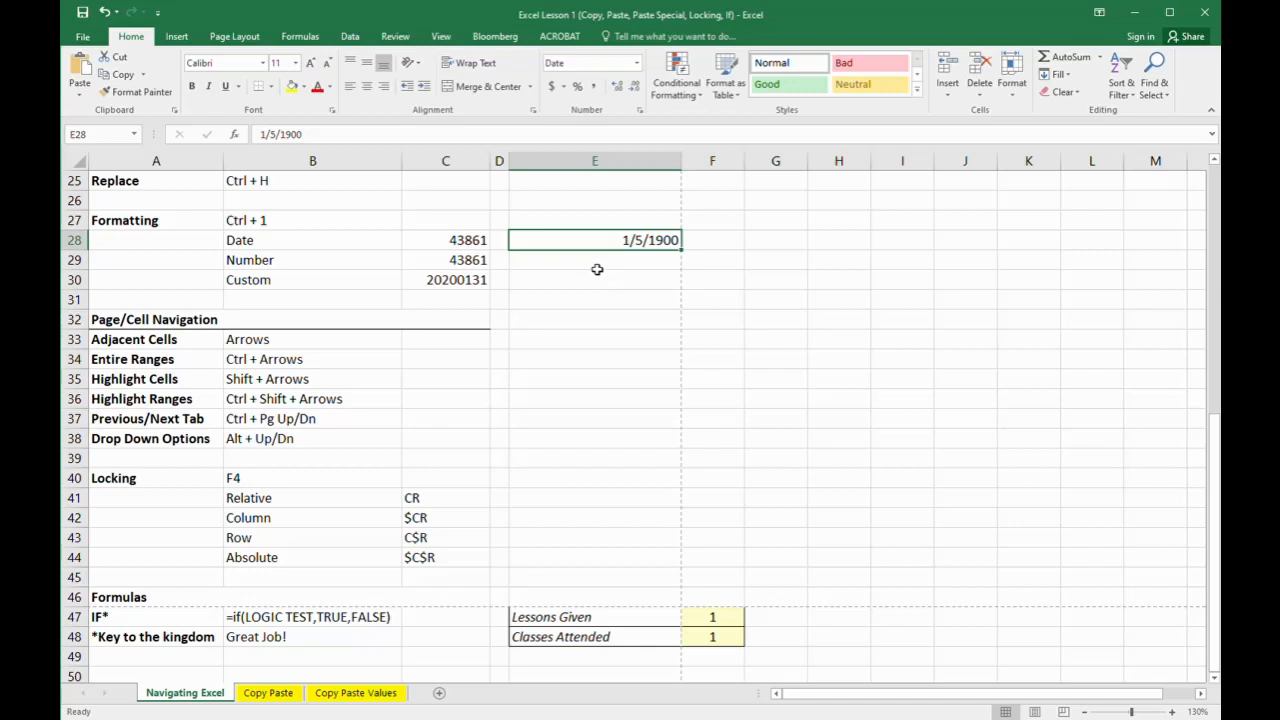
Replace the content of E28 with the formula =C28-31
{"action": "key", "text": "Delete"}
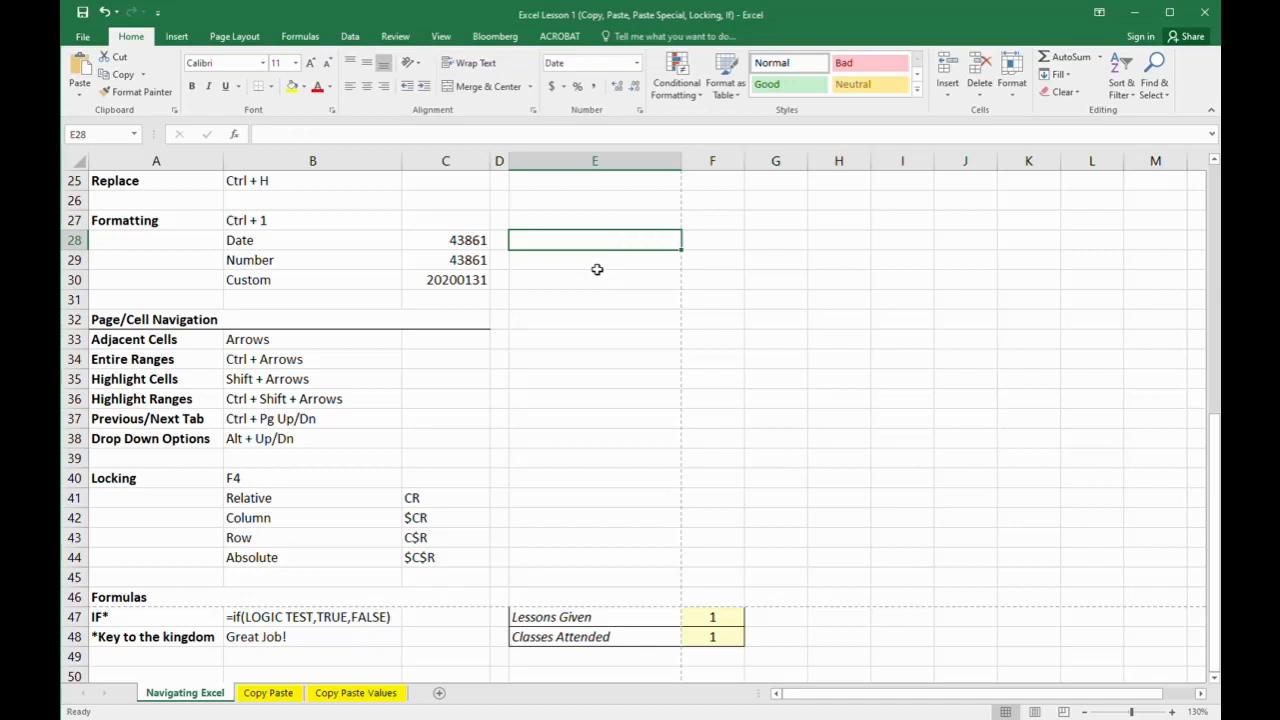
{"action": "type", "text": "="}
{"action": "key", "text": "Left"}
{"action": "key", "text": "Left"}
{"action": "type", "text": "-1"}
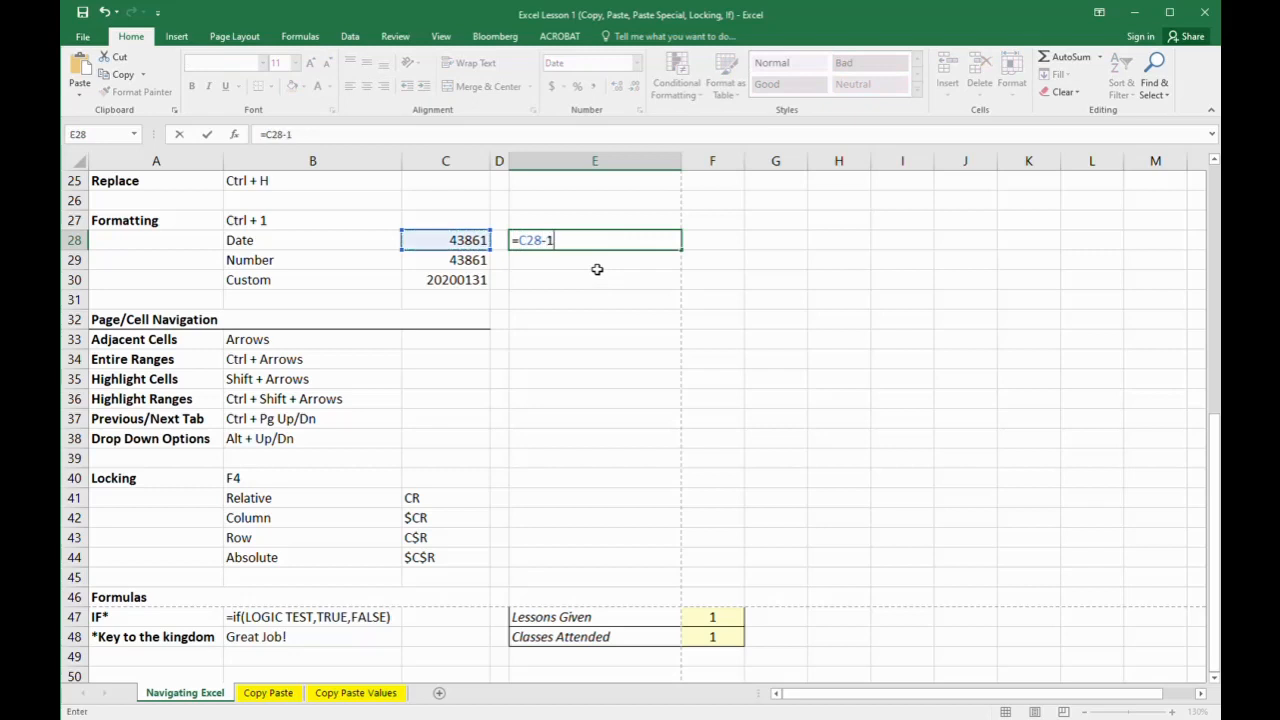
{"action": "key", "text": "BackSpace"}
{"action": "type", "text": "31"}
{"action": "key", "text": "Return"}
{"action": "key", "text": "Up"}
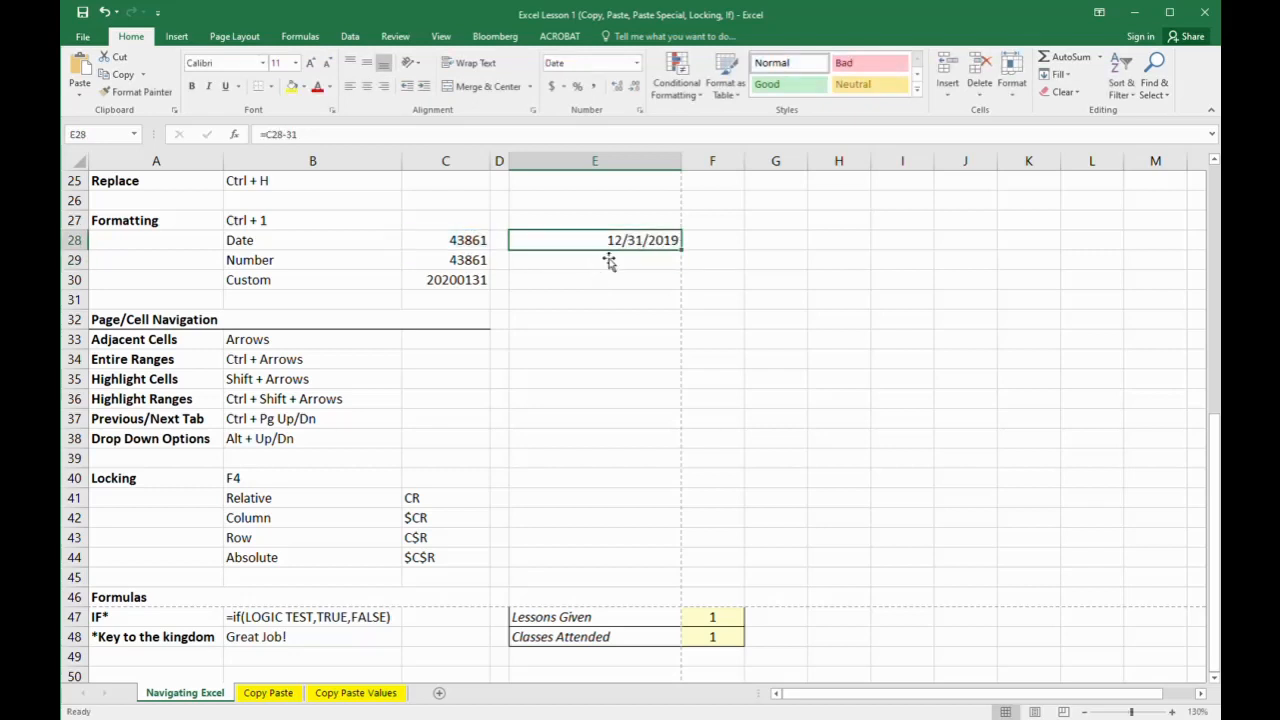
Compare C28 with the formula in E28, and set C28's number format back to Date
{"action": "left_click", "coordinate": [472, 246]}
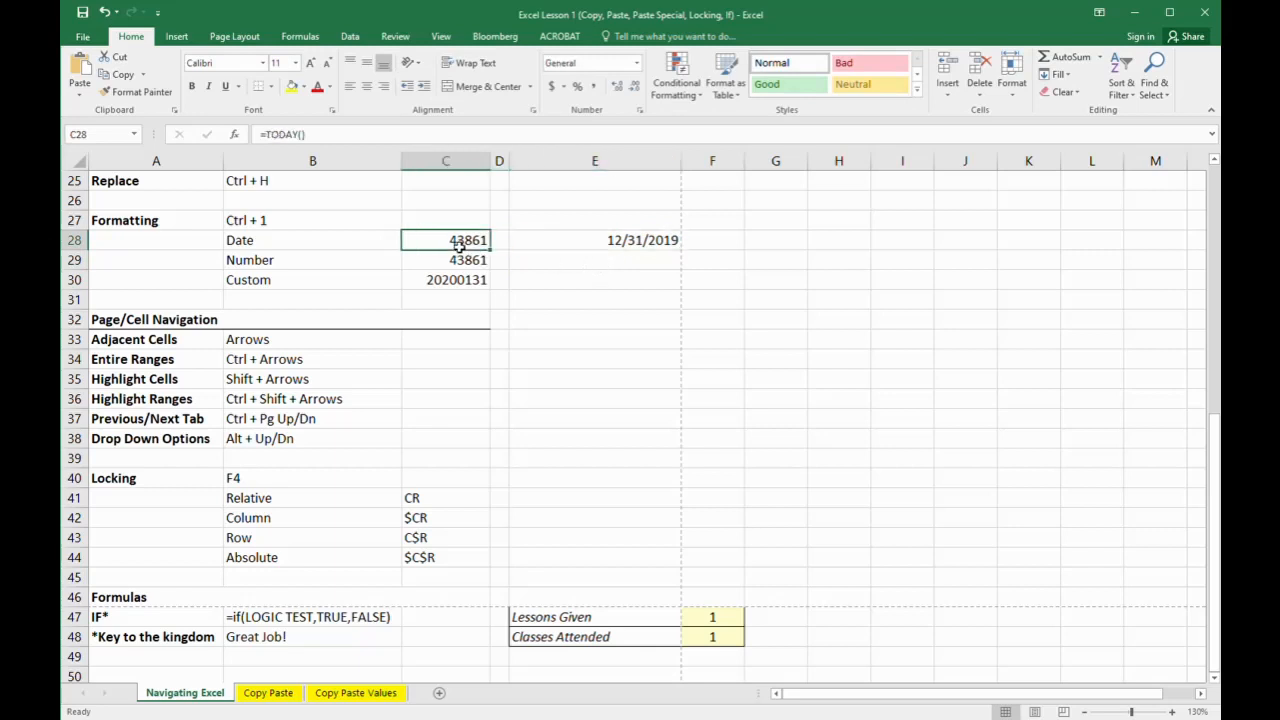
{"action": "left_click", "coordinate": [579, 248]}
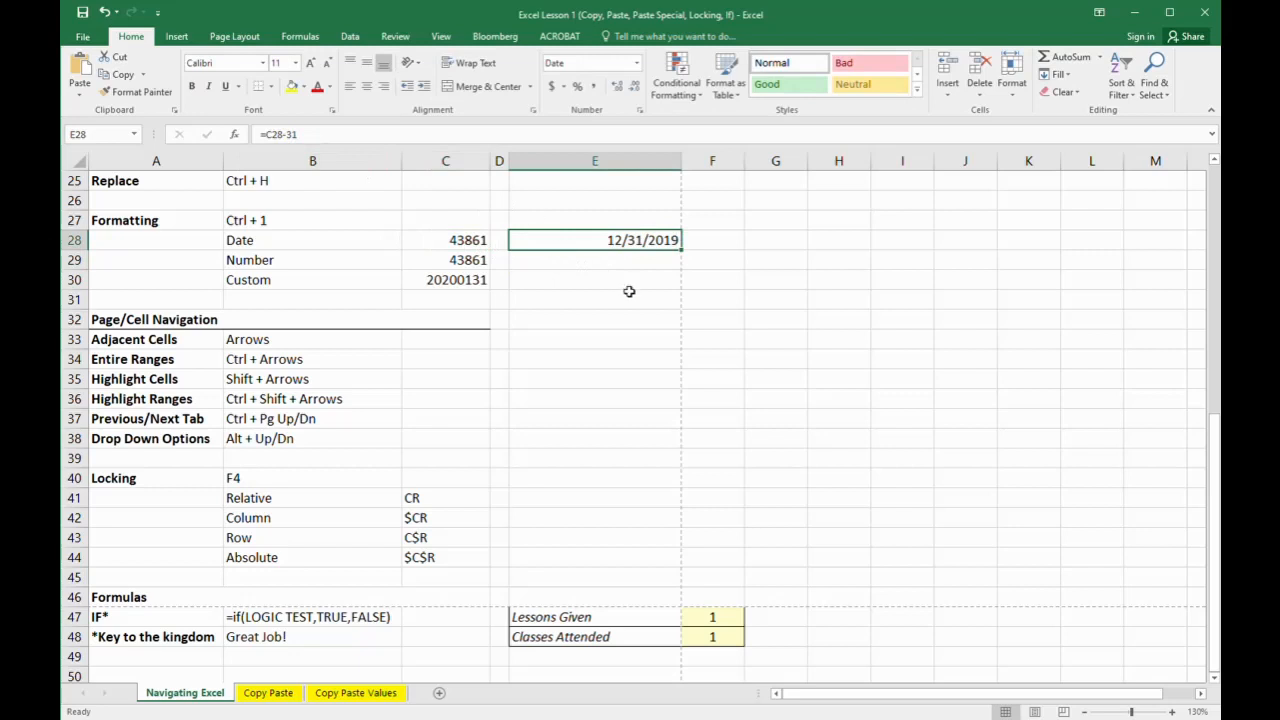
{"action": "left_click", "coordinate": [475, 248]}
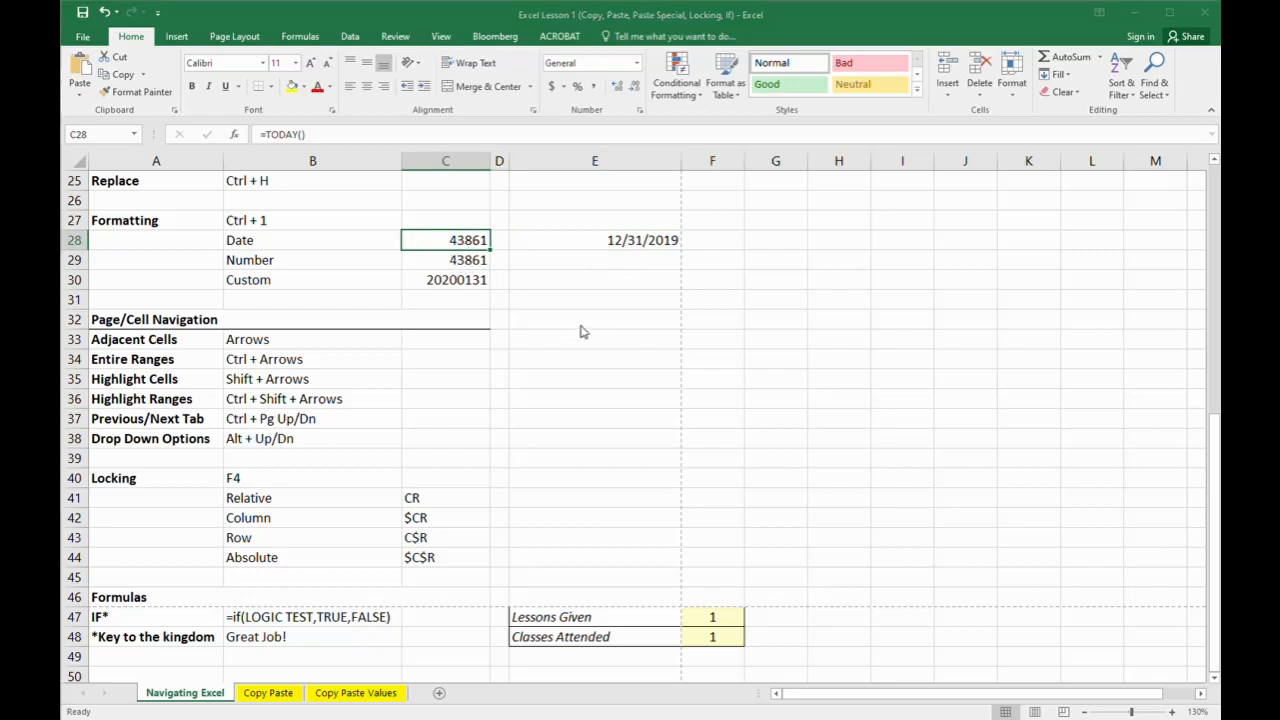
{"action": "key", "text": "Return"}
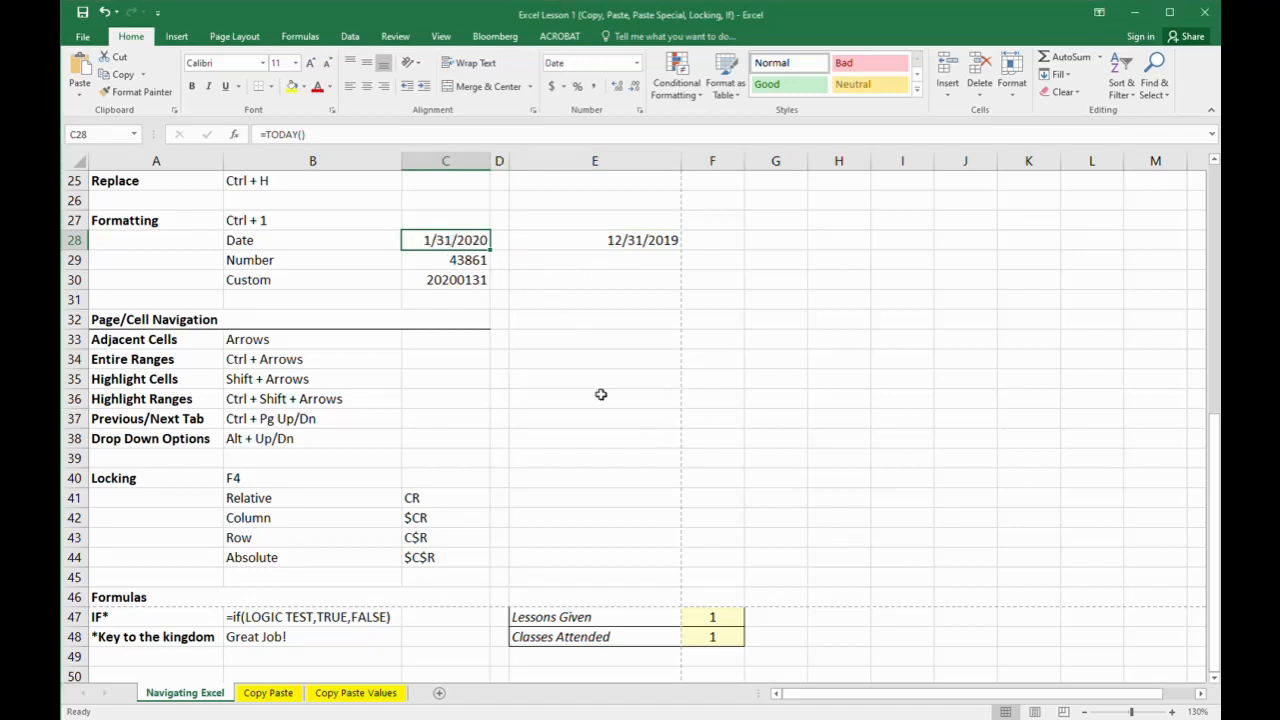
Clear the formula from E28 and return to the Number example in C29
{"action": "key", "text": "Down"}
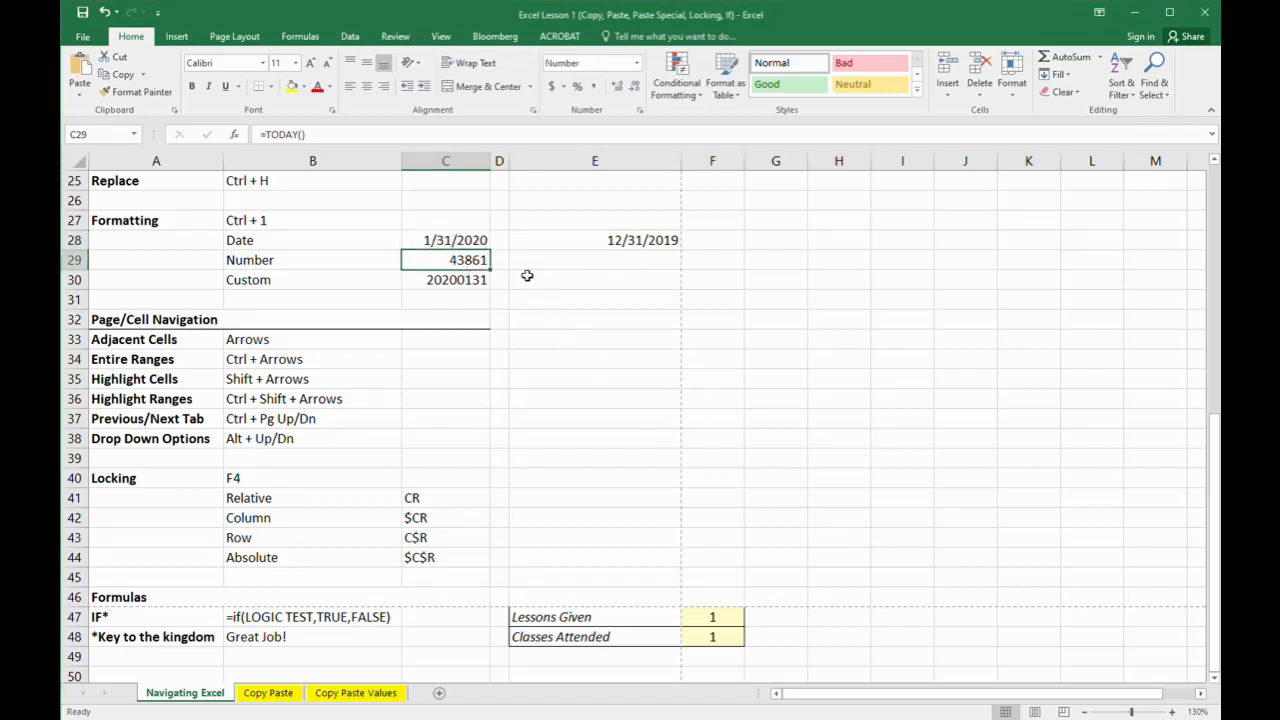
{"action": "left_click", "coordinate": [598, 244]}
{"action": "key", "text": "Left"}
{"action": "key", "text": "Left"}
{"action": "key", "text": "Down"}
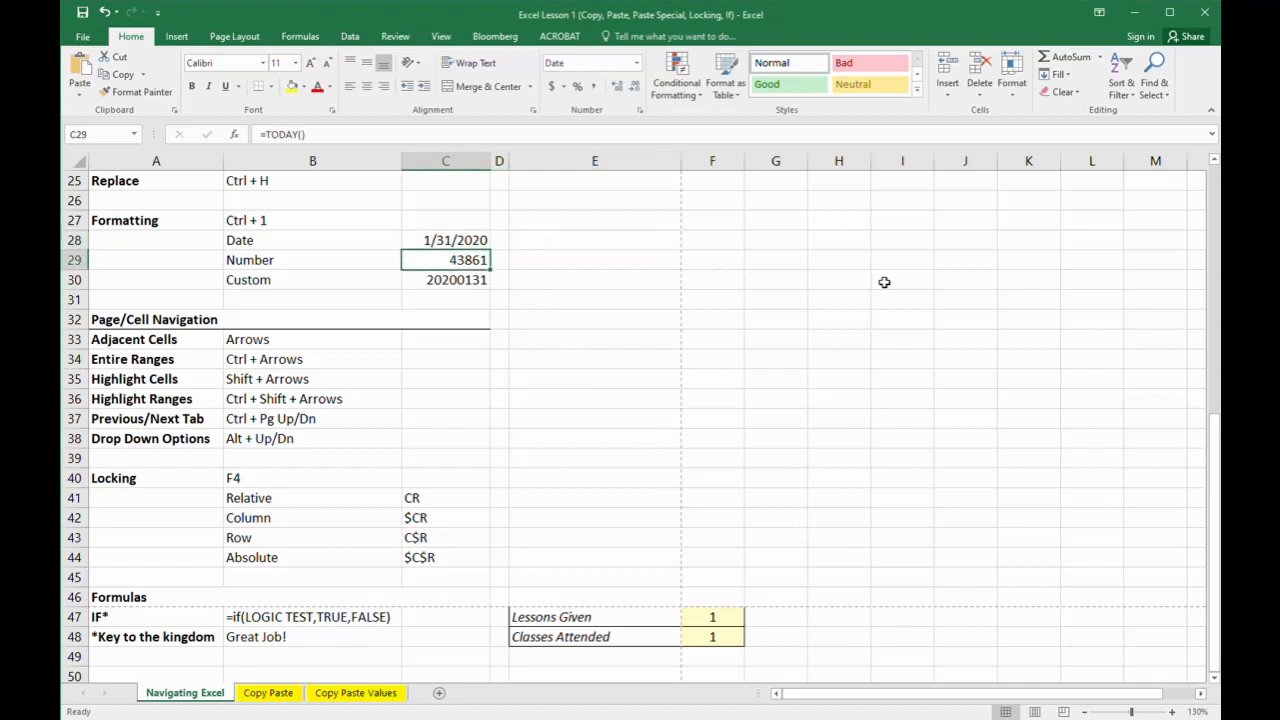
Give C30 a custom number format that shows year, month and day separated by dashes with a trailing asterisk
{"action": "key", "text": "Down"}
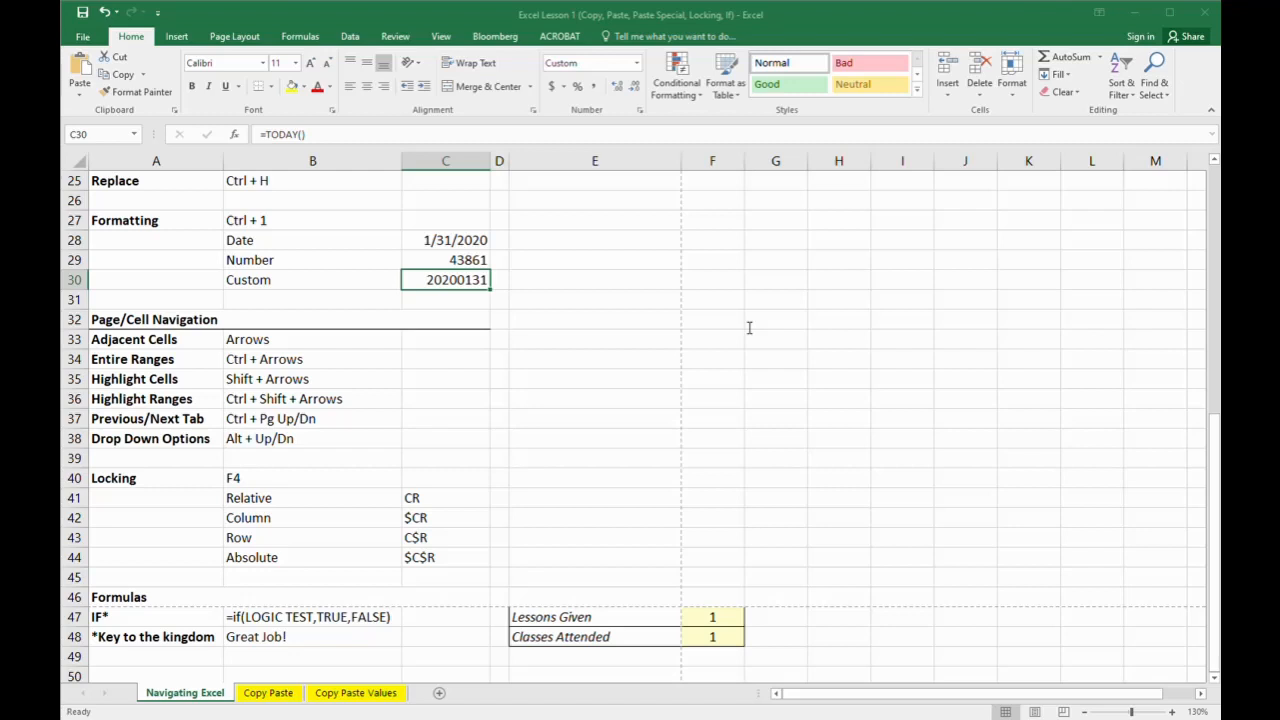
{"action": "left_click", "coordinate": [859, 548]}
{"action": "key", "text": "Return"}
{"action": "key", "text": "Return"}
{"action": "key", "text": "Down"}
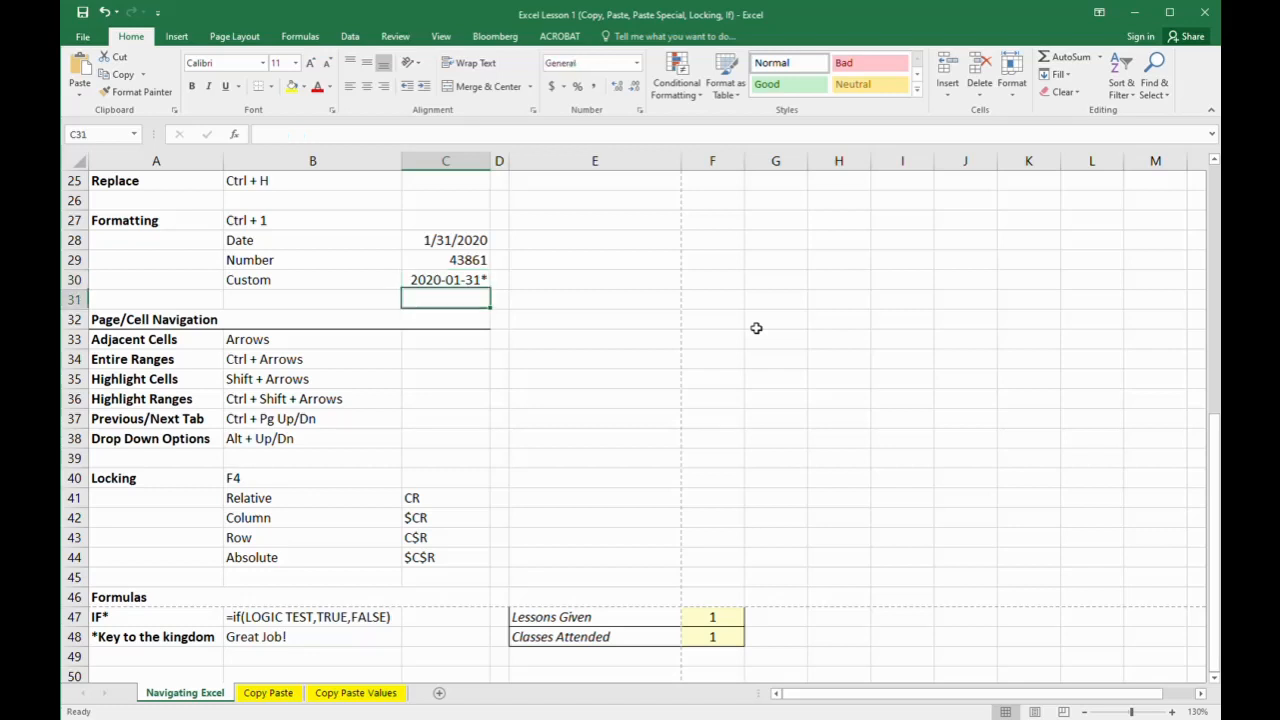
{"action": "key", "text": "Up"}
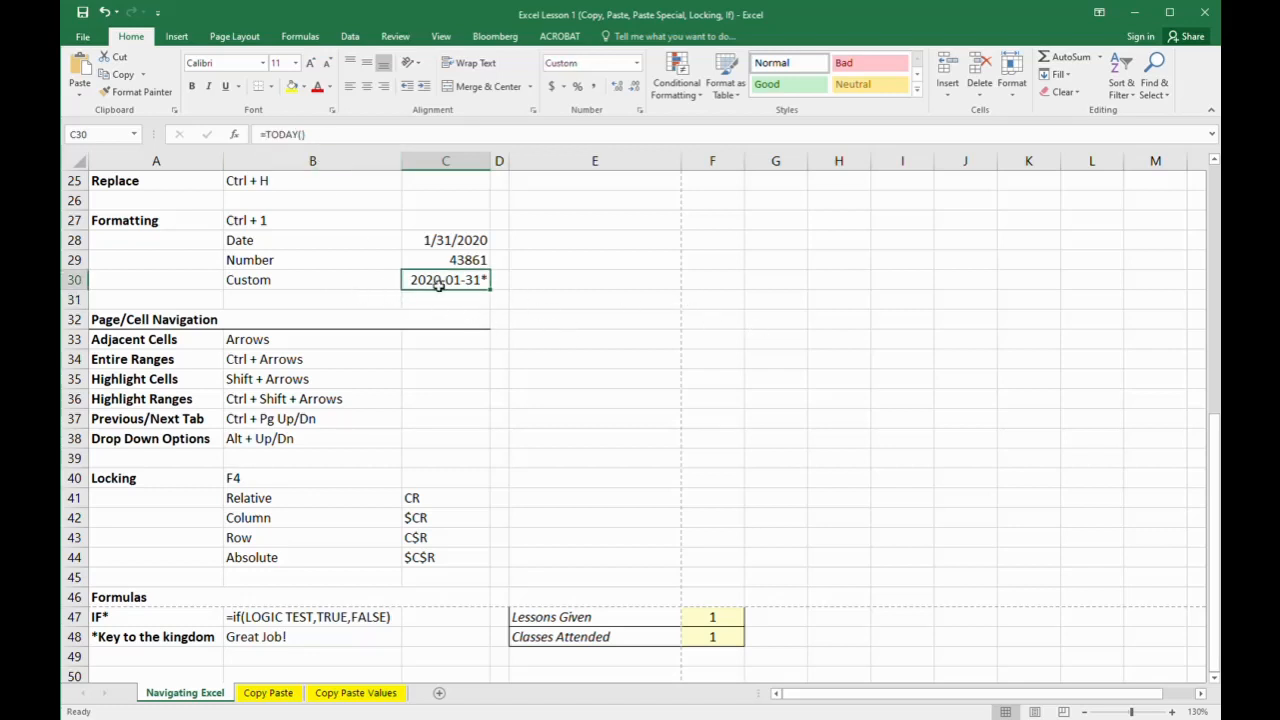
Enter the formula =C30+1 in C31 to test the custom format, and clear the cell again
{"action": "left_click", "coordinate": [472, 304]}
{"action": "type", "text": "=C30+1"}
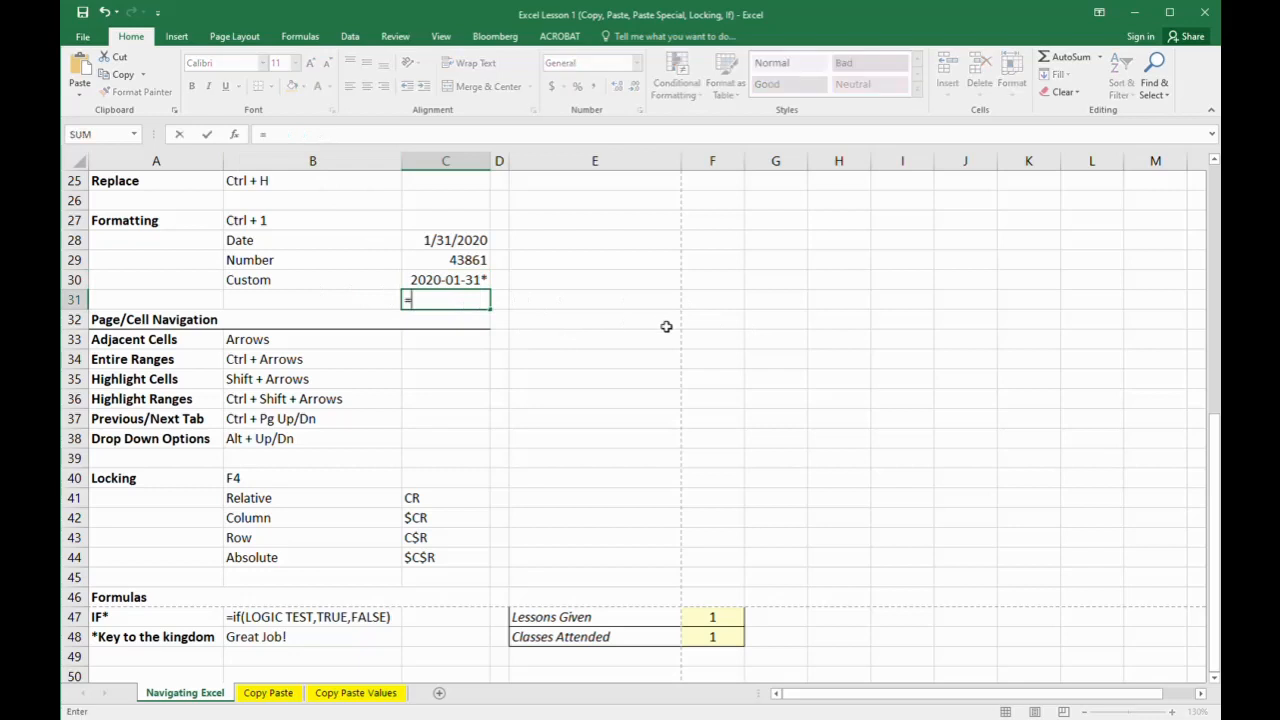
{"action": "key", "text": "Return"}
{"action": "key", "text": "Up"}
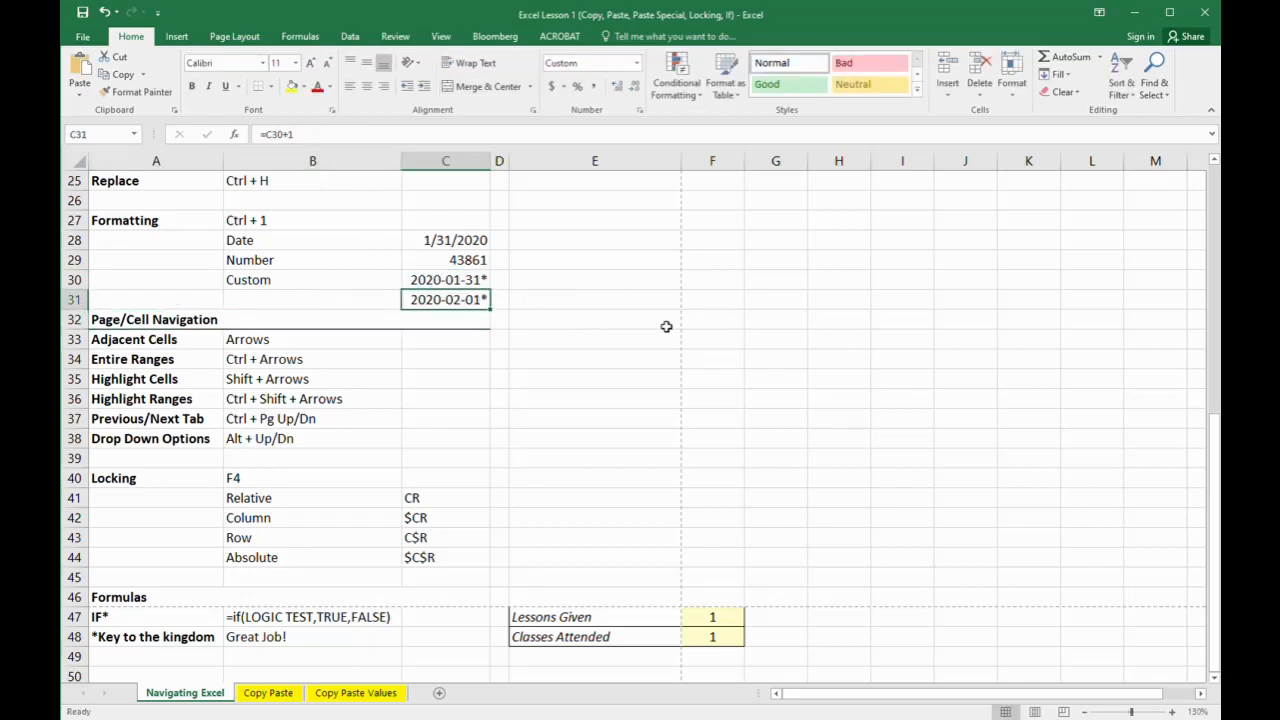
{"action": "key", "text": "Delete"}
Remove the trailing asterisk from the custom date format of C30
{"action": "key", "text": "Up"}
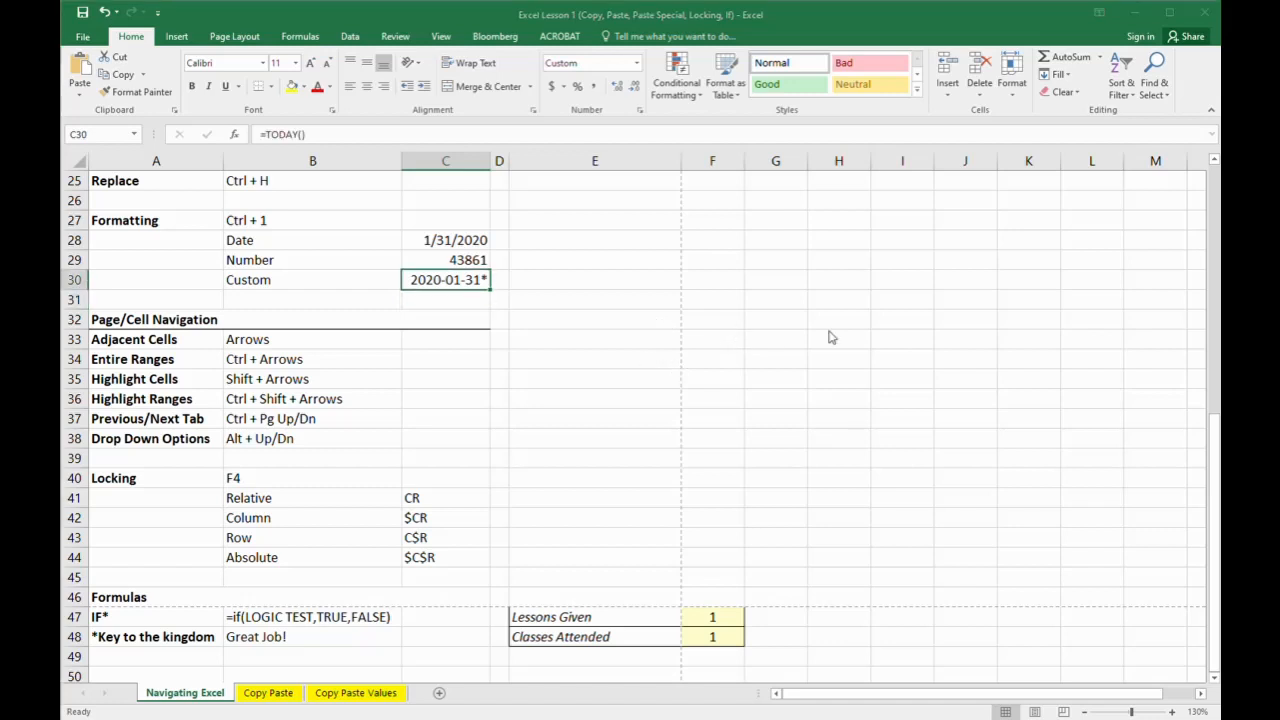
{"action": "key", "text": "Return"}
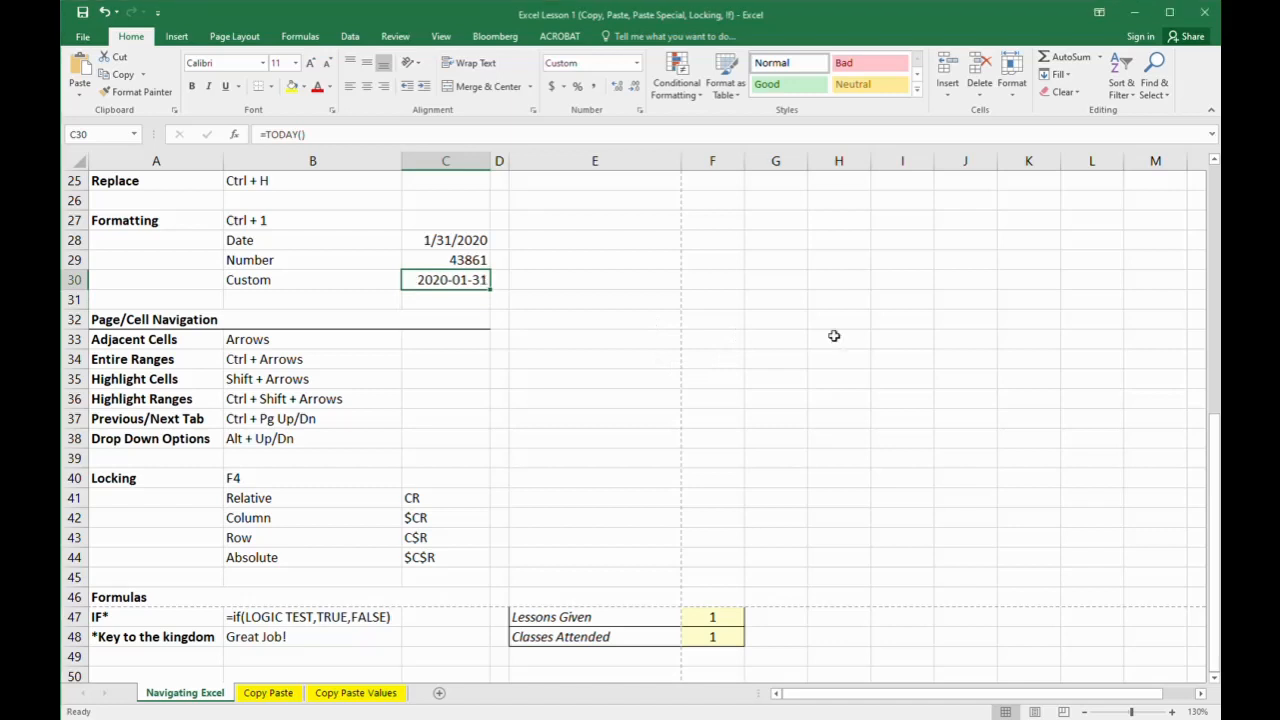
Move cell by cell through the Page/Cell Navigation shortcuts in B33 to B38 and across the empty cells to column J
{"action": "left_click", "coordinate": [575, 360]}
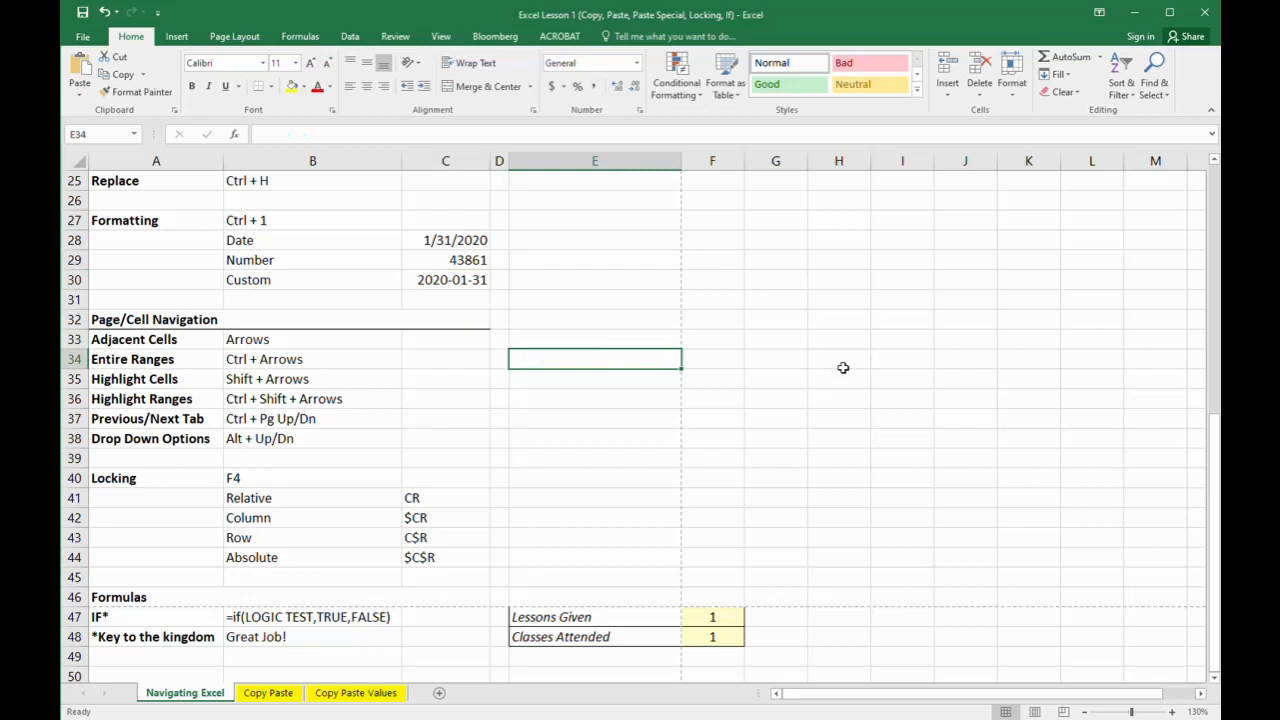
{"action": "key", "text": "Left"}
{"action": "key", "text": "Left"}
{"action": "key", "text": "Left"}
{"action": "key", "text": "Up"}
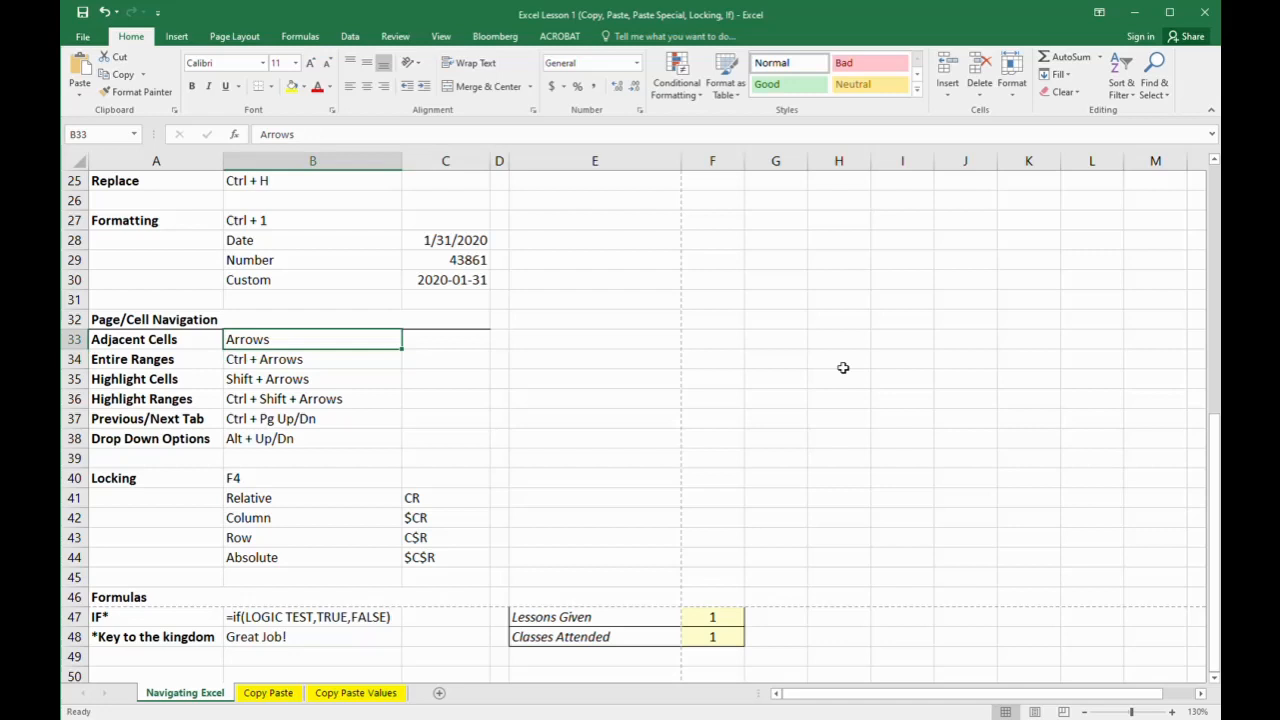
{"action": "key", "text": "Down"}
{"action": "key", "text": "Down"}
{"action": "key", "text": "Down"}
{"action": "key", "text": "Down"}
{"action": "key", "text": "Down"}
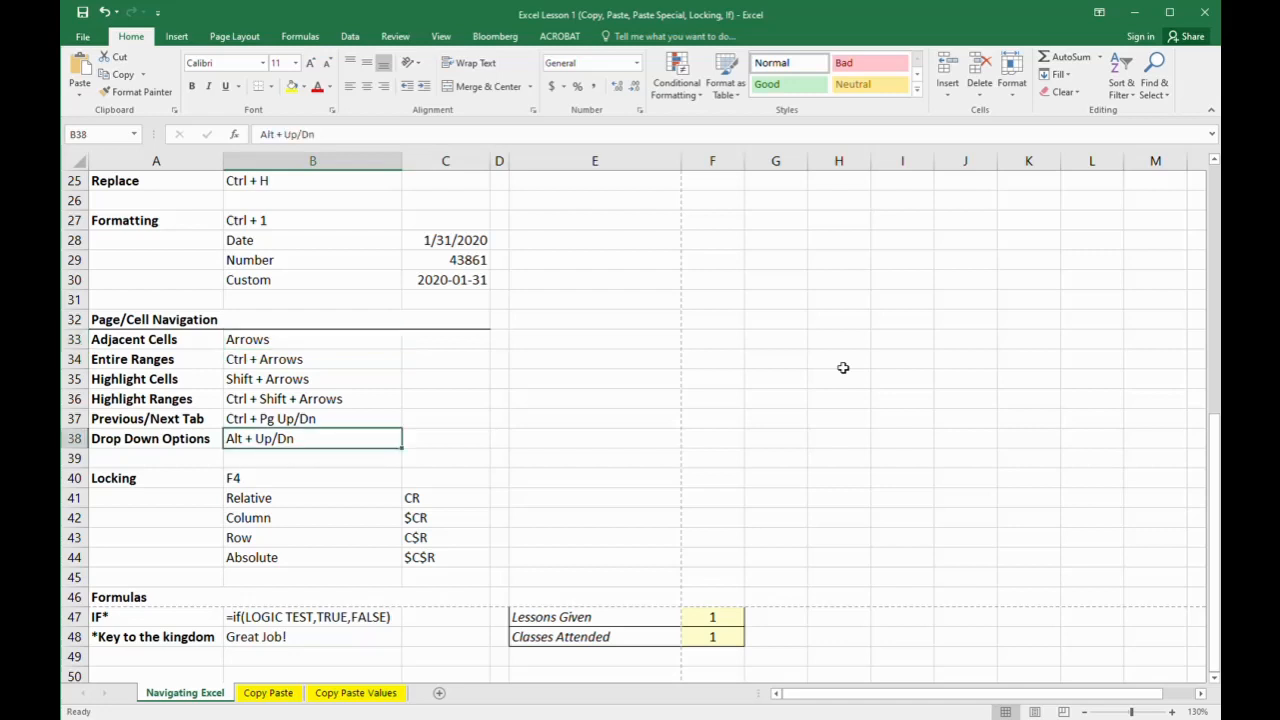
{"action": "key", "text": "Down"}
{"action": "key", "text": "Up"}
{"action": "key", "text": "Right"}
{"action": "key", "text": "Right"}
{"action": "key", "text": "Right"}
{"action": "key", "text": "Up"}
{"action": "key", "text": "Up"}
{"action": "key", "text": "Right"}
{"action": "key", "text": "Right"}
{"action": "key", "text": "Right"}
{"action": "key", "text": "Up"}
{"action": "key", "text": "Right"}
{"action": "key", "text": "Right"}
{"action": "key", "text": "Up"}
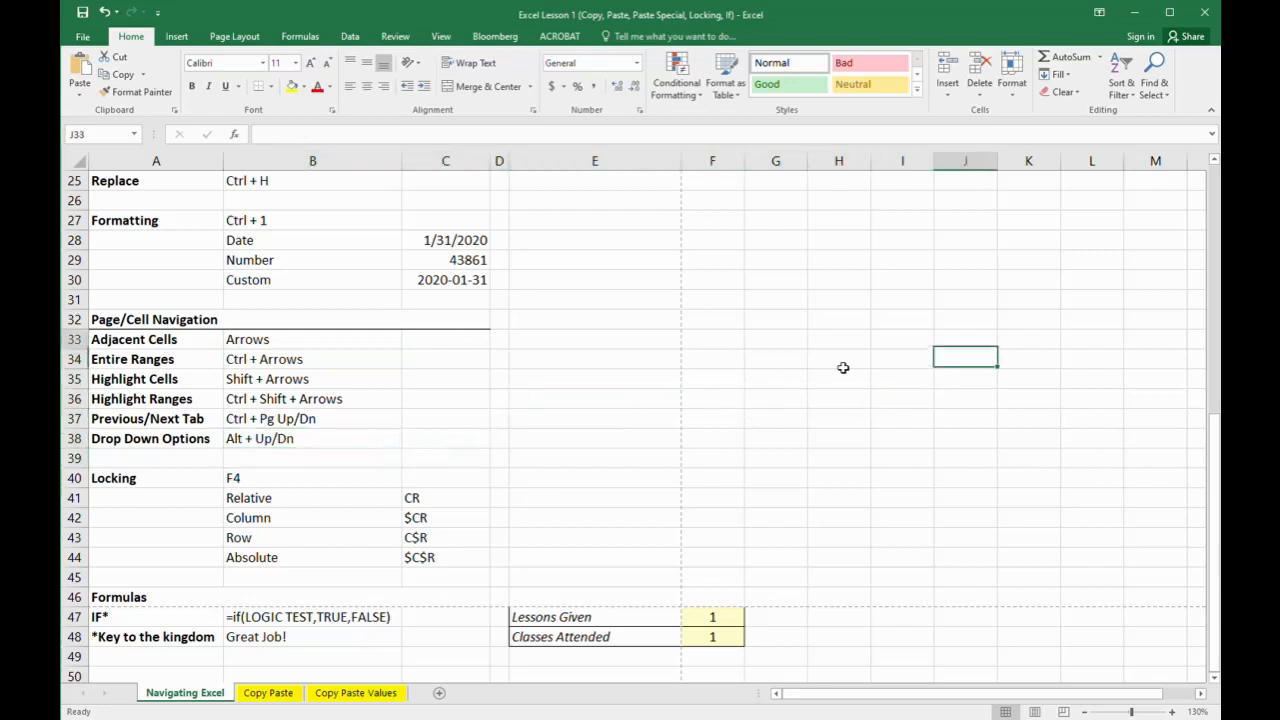
Enter 1 in cell J26 as the start of a number series
{"action": "key", "text": "Up"}
{"action": "key", "text": "Up"}
{"action": "key", "text": "Up"}
{"action": "key", "text": "Up"}
{"action": "key", "text": "Up"}
{"action": "key", "text": "Up"}
{"action": "key", "text": "Up"}
{"action": "key", "text": "Up"}
{"action": "type", "text": "1"}
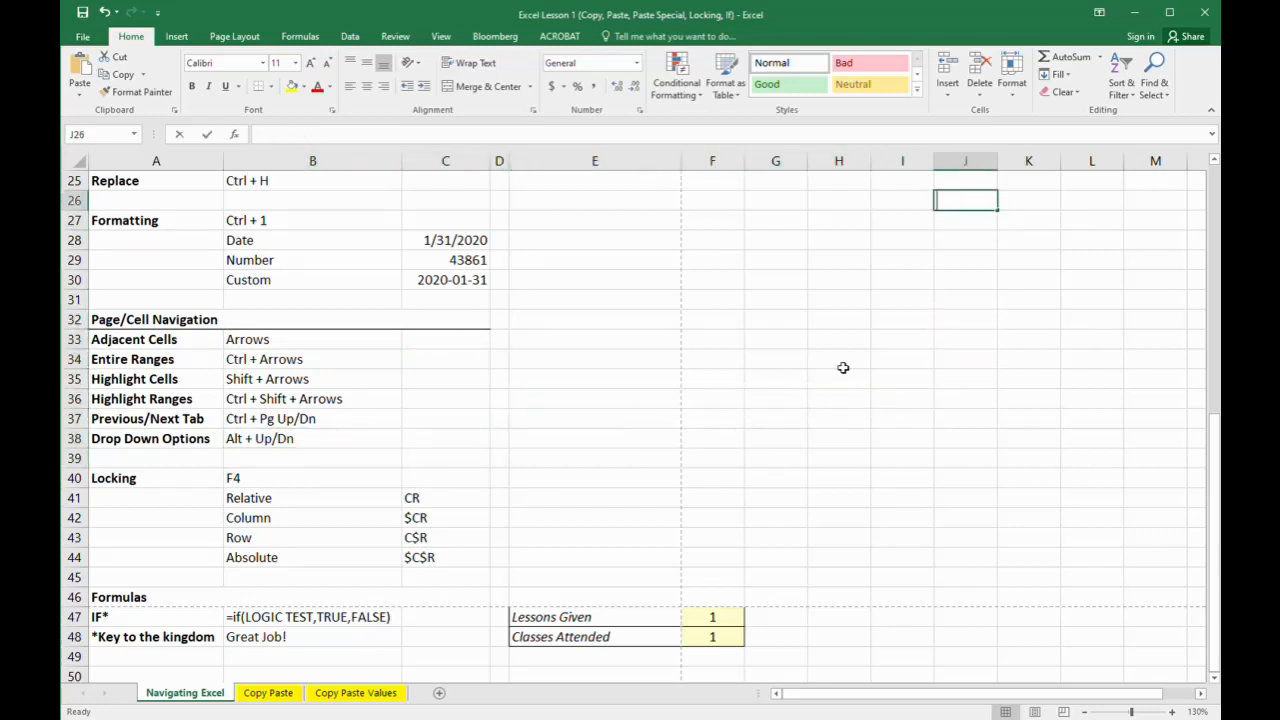
{"action": "key", "text": "Return"}
Enter the formula =J26+1 in J27 and copy that cell
{"action": "type", "text": "="}
{"action": "key", "text": "Up"}
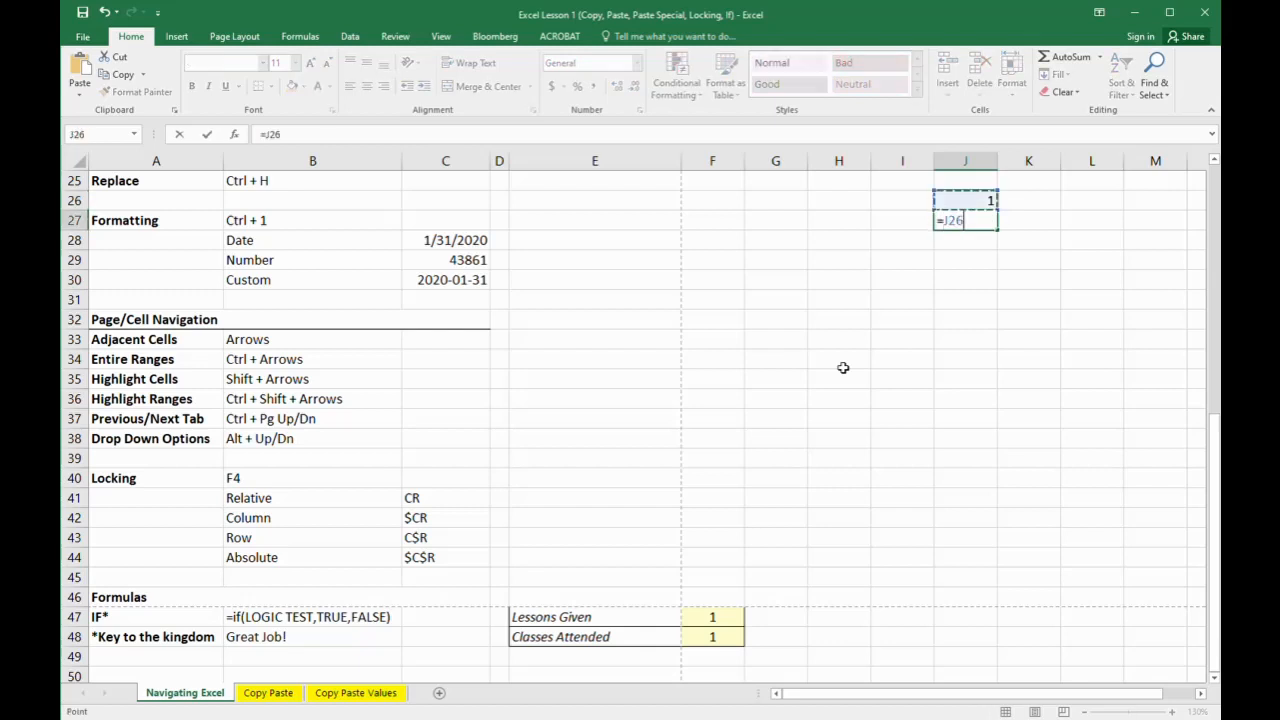
{"action": "type", "text": "+1"}
{"action": "key", "text": "Return"}
{"action": "key", "text": "ctrl+c"}
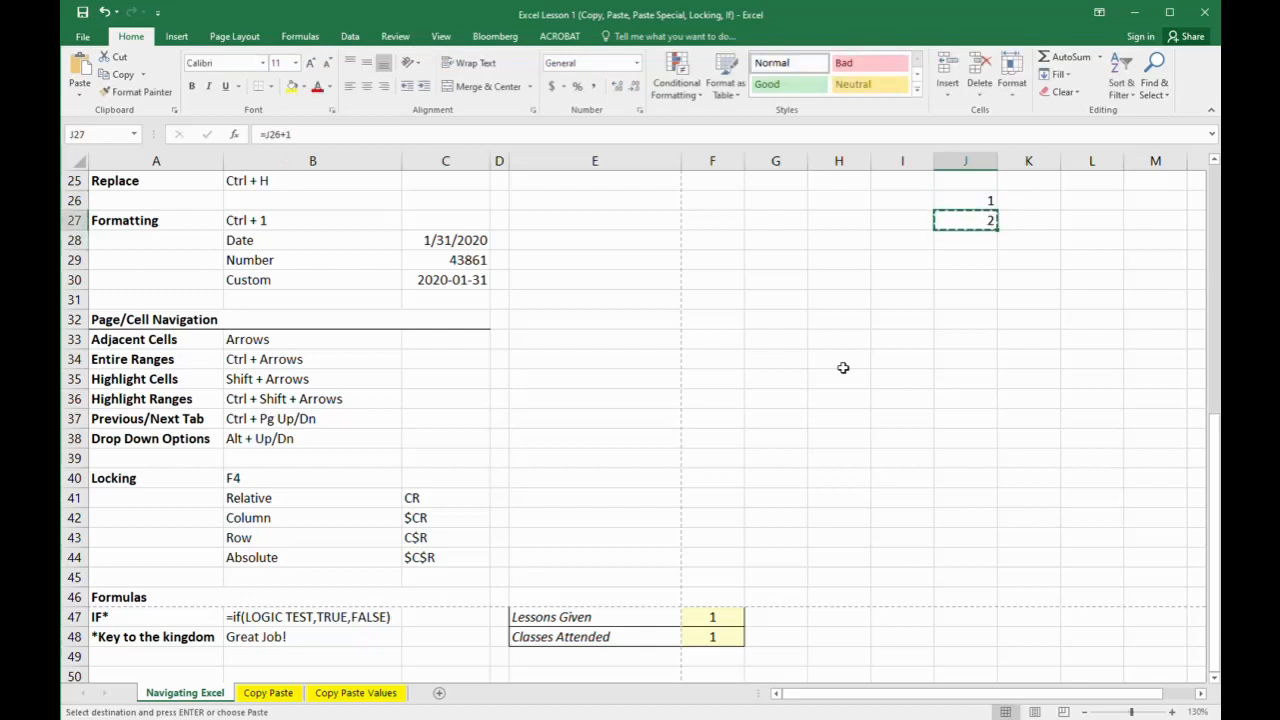
Paste the copied formula down column J from J27 to J47 to extend the number series
{"action": "key", "text": "shift+Down"}
{"action": "key", "text": "shift+Down"}
{"action": "key", "text": "shift+Down"}
{"action": "key", "text": "shift+Down"}
{"action": "key", "text": "shift+Down"}
{"action": "key", "text": "shift+Down"}
{"action": "key", "text": "shift+Down"}
{"action": "key", "text": "shift+Down"}
{"action": "key", "text": "shift+Down"}
{"action": "key", "text": "shift+Down"}
{"action": "key", "text": "shift+Down"}
{"action": "key", "text": "shift+Down"}
{"action": "key", "text": "shift+Down"}
{"action": "key", "text": "shift+Down"}
{"action": "key", "text": "shift+Down"}
{"action": "key", "text": "shift+Down"}
{"action": "key", "text": "shift+Down"}
{"action": "key", "text": "shift+Down"}
{"action": "key", "text": "shift+Down"}
{"action": "key", "text": "shift+Down"}
{"action": "key", "text": "shift+Down"}
{"action": "key", "text": "shift+Down"}
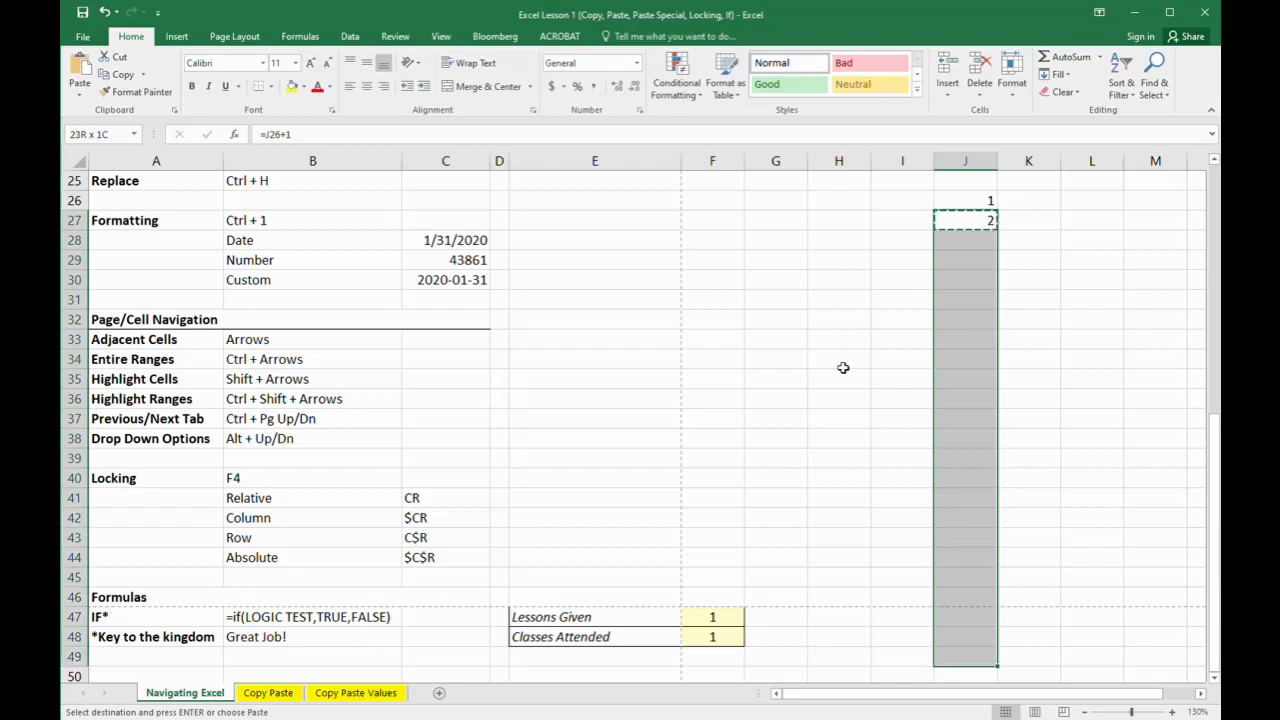
{"action": "key", "text": "shift+Up"}
{"action": "key", "text": "shift+Up"}
{"action": "key", "text": "ctrl+v"}
Jump from the first number in J26 straight to the last number of the series in J47
{"action": "key", "text": "Up"}
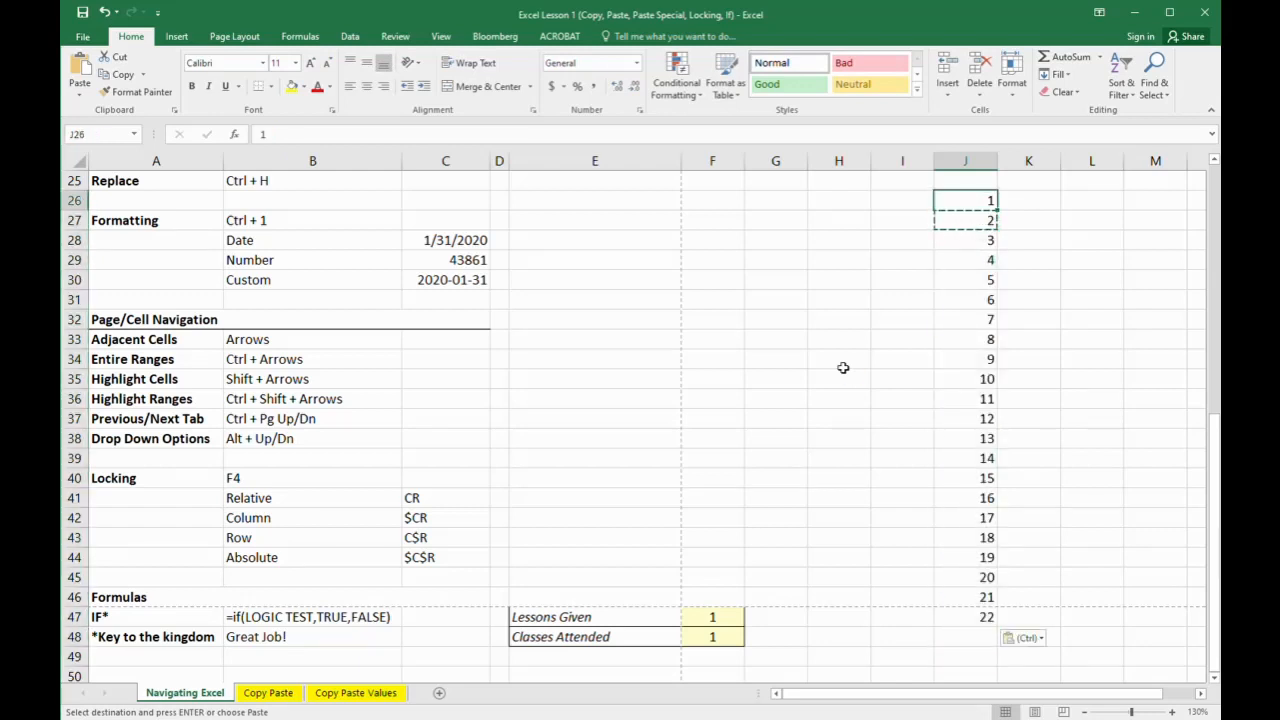
{"action": "key", "text": "ctrl+Down"}
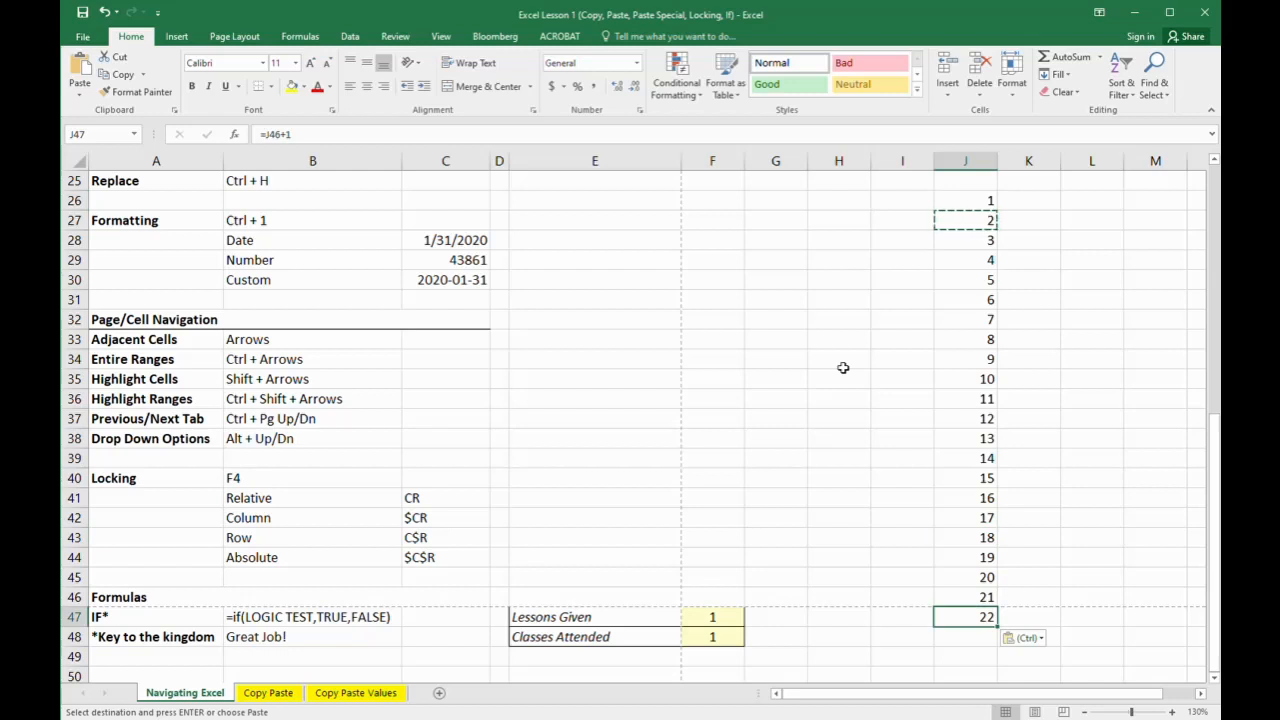
{"action": "key", "text": "Up"}
{"action": "key", "text": "Down"}
Extend the selection cell by cell from J47 up to J43, copy the range, and shrink the selection back to J47
{"action": "key", "text": "shift+Up"}
{"action": "key", "text": "shift+Up"}
{"action": "key", "text": "shift+Up"}
{"action": "key", "text": "shift+Up"}
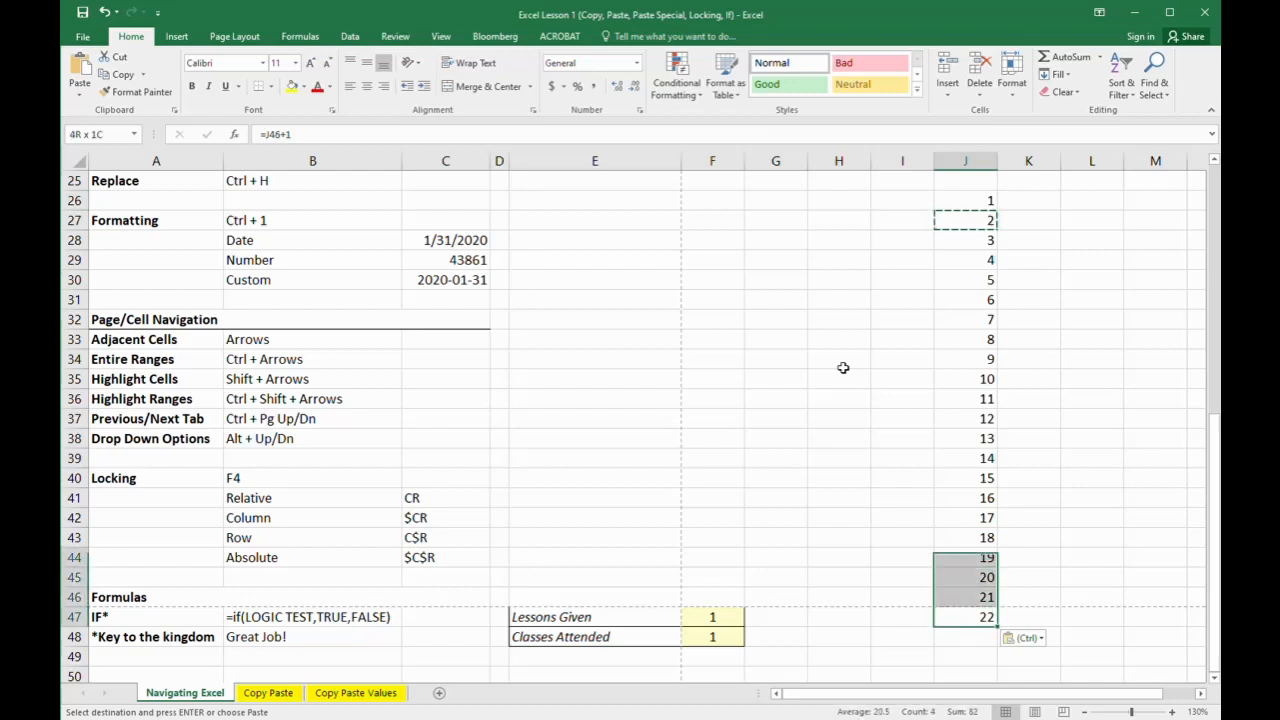
{"action": "key", "text": "ctrl+c"}
{"action": "key", "text": "shift+Down"}
{"action": "key", "text": "shift+Down"}
{"action": "key", "text": "shift+Down"}
{"action": "key", "text": "shift+Down"}
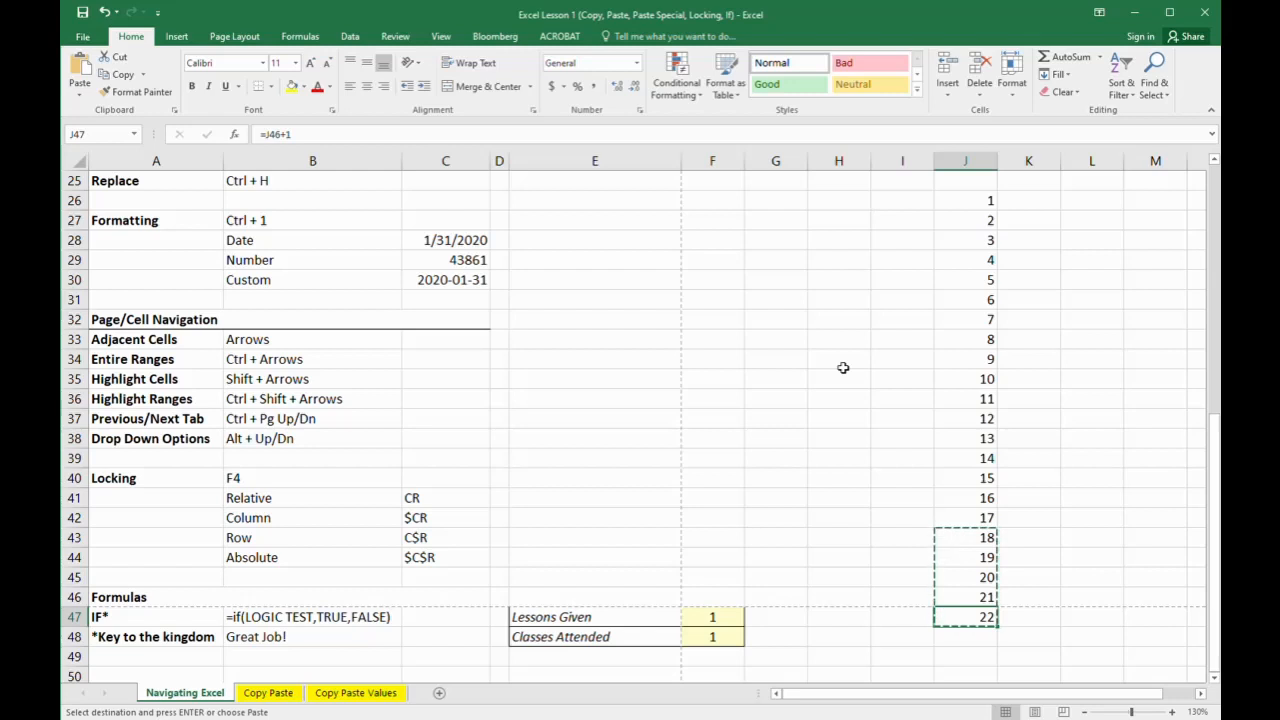
Highlight the whole number series from J47 up to J26 at once, and reduce the selection back down the column
{"action": "key", "text": "ctrl+shift+Up"}
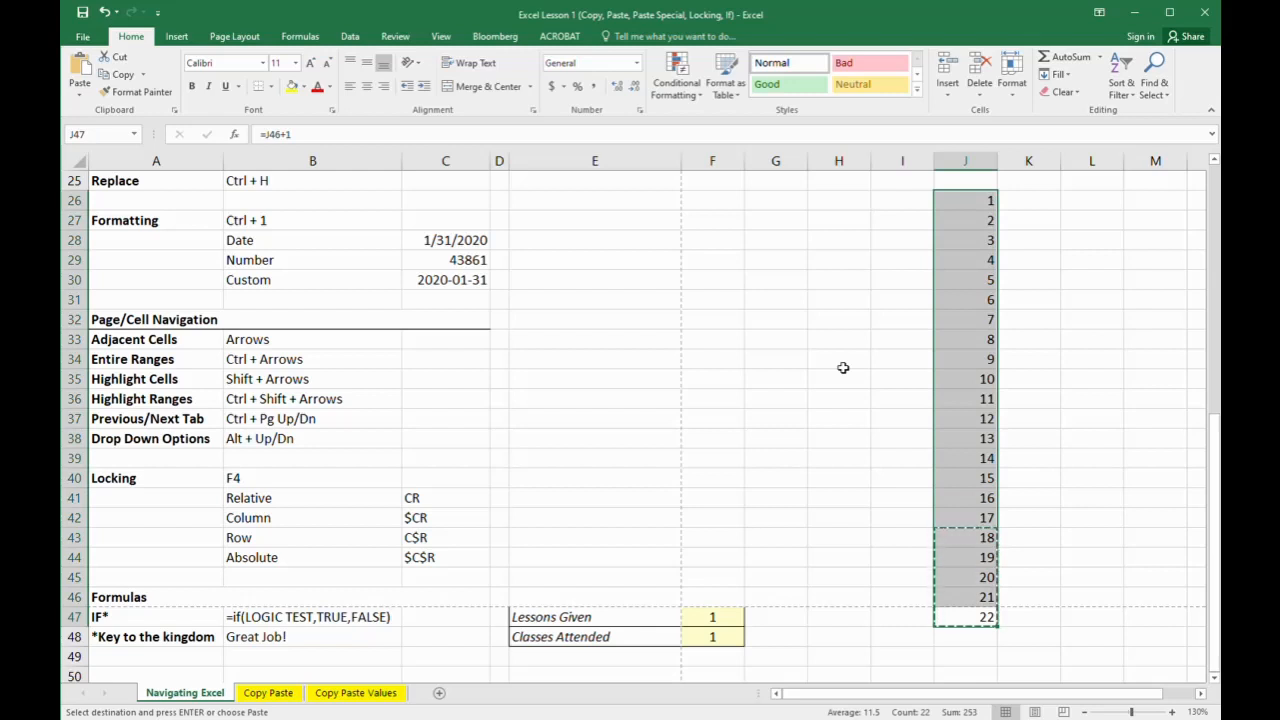
{"action": "key", "text": "shift+Down"}
{"action": "key", "text": "shift+Down"}
{"action": "key", "text": "shift+Down"}
{"action": "key", "text": "shift+Down"}
{"action": "key", "text": "shift+Down"}
{"action": "key", "text": "shift+Down"}
{"action": "key", "text": "shift+Down"}
{"action": "key", "text": "shift+Down"}
{"action": "key", "text": "shift+Down"}
{"action": "key", "text": "shift+Down"}
{"action": "key", "text": "shift+Down"}
{"action": "key", "text": "shift+Down"}
{"action": "key", "text": "shift+Down"}
{"action": "key", "text": "shift+Down"}
{"action": "key", "text": "shift+Down"}
{"action": "key", "text": "shift+Down"}
{"action": "key", "text": "shift+Down"}
{"action": "key", "text": "shift+Down"}
{"action": "key", "text": "shift+Down"}
{"action": "key", "text": "shift+Down"}
{"action": "key", "text": "Up"}
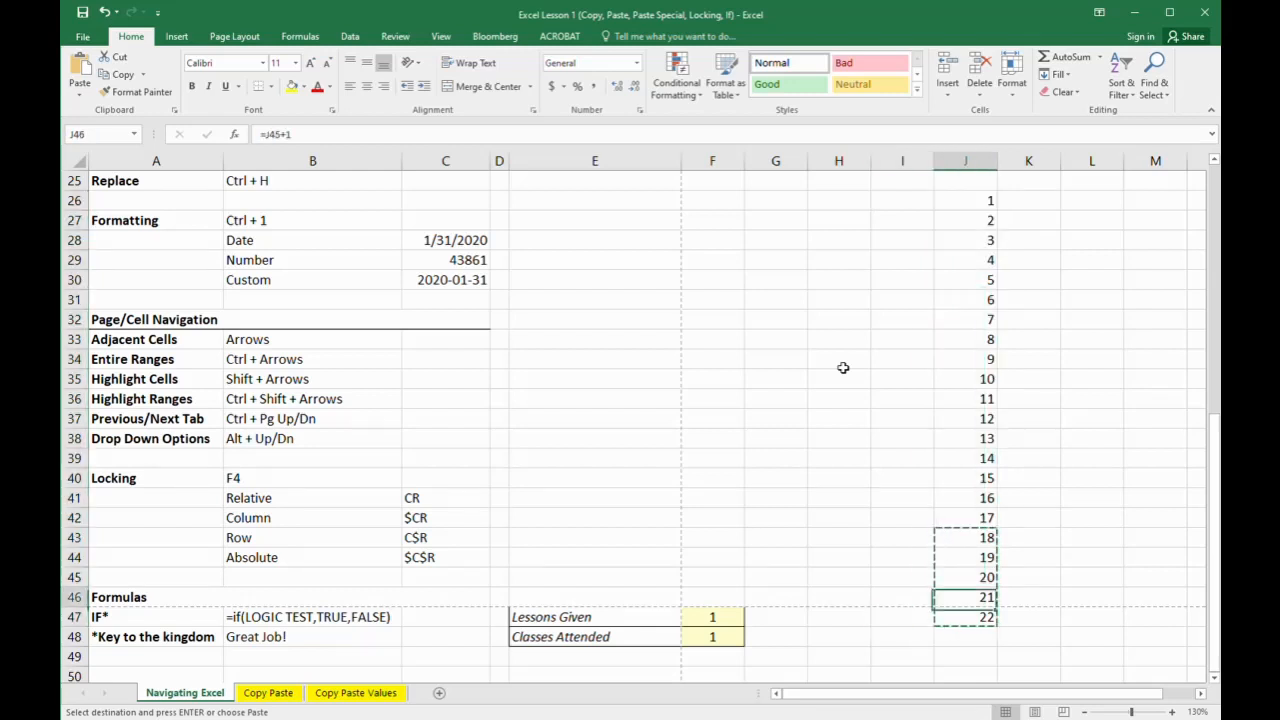
Switch through the Copy Paste and Copy Paste Values worksheets, return to Navigating Excel, and cancel the pending copy
{"action": "key", "text": "Left"}
{"action": "key", "text": "Left"}
{"action": "key", "text": "Up"}
{"action": "key", "text": "Up"}
{"action": "key", "text": "Up"}
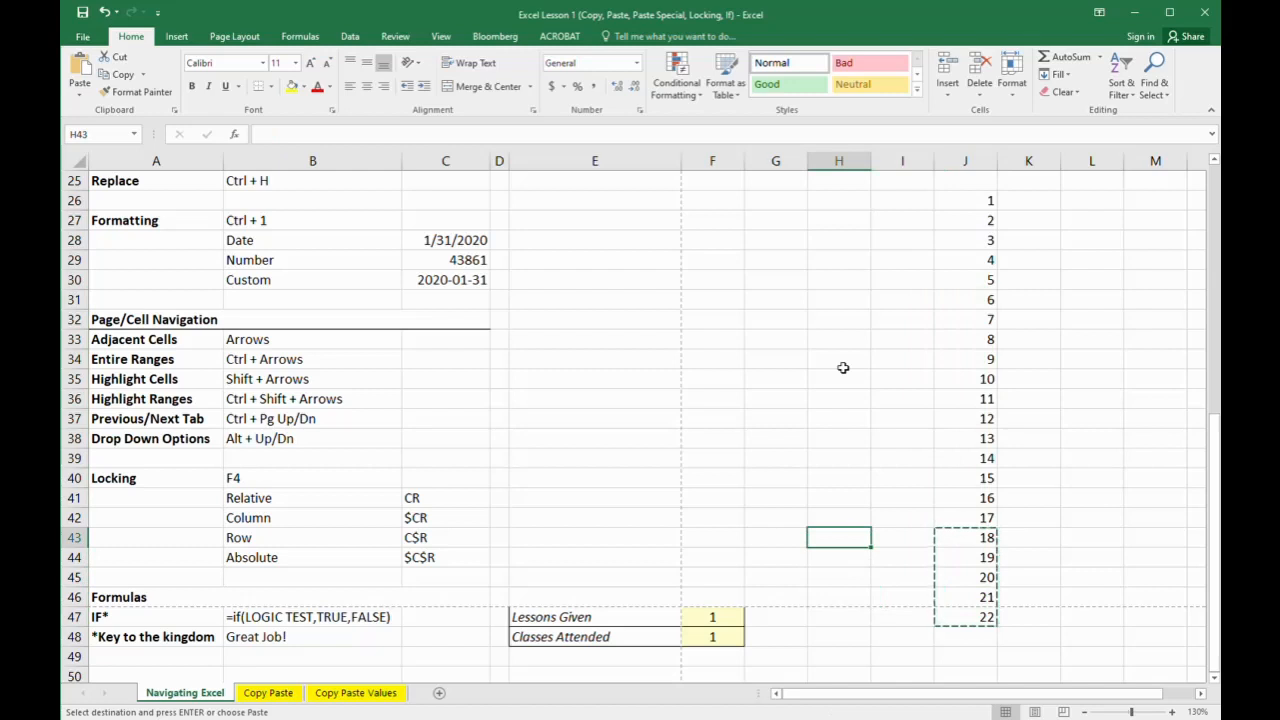
{"action": "key", "text": "ctrl+Page_Down"}
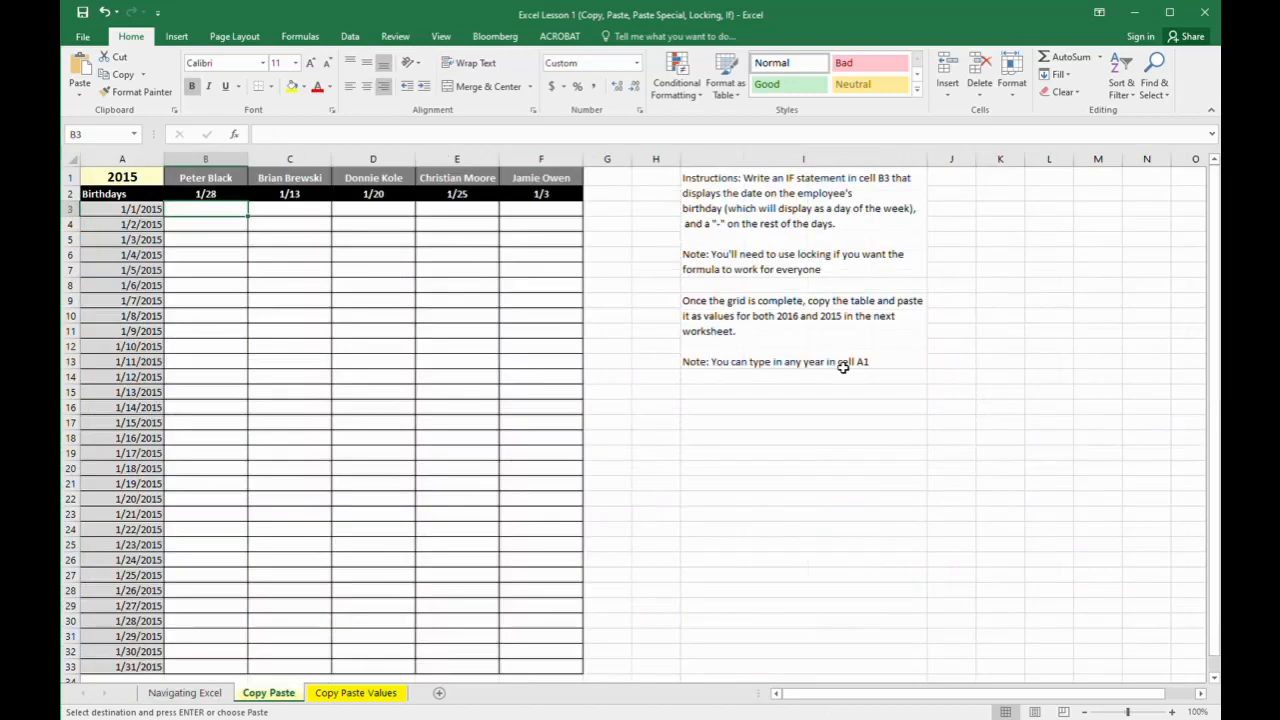
{"action": "key", "text": "ctrl+Page_Down"}
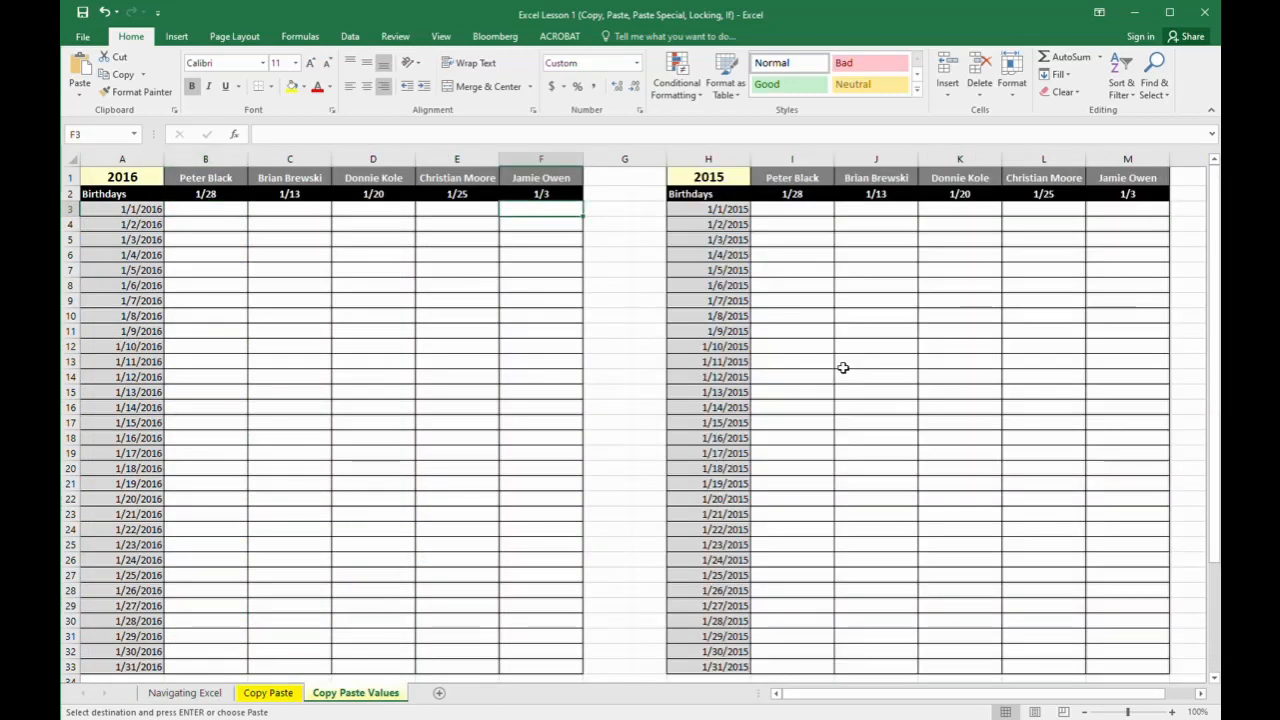
{"action": "key", "text": "ctrl+Page_Up"}
{"action": "key", "text": "ctrl+Page_Up"}
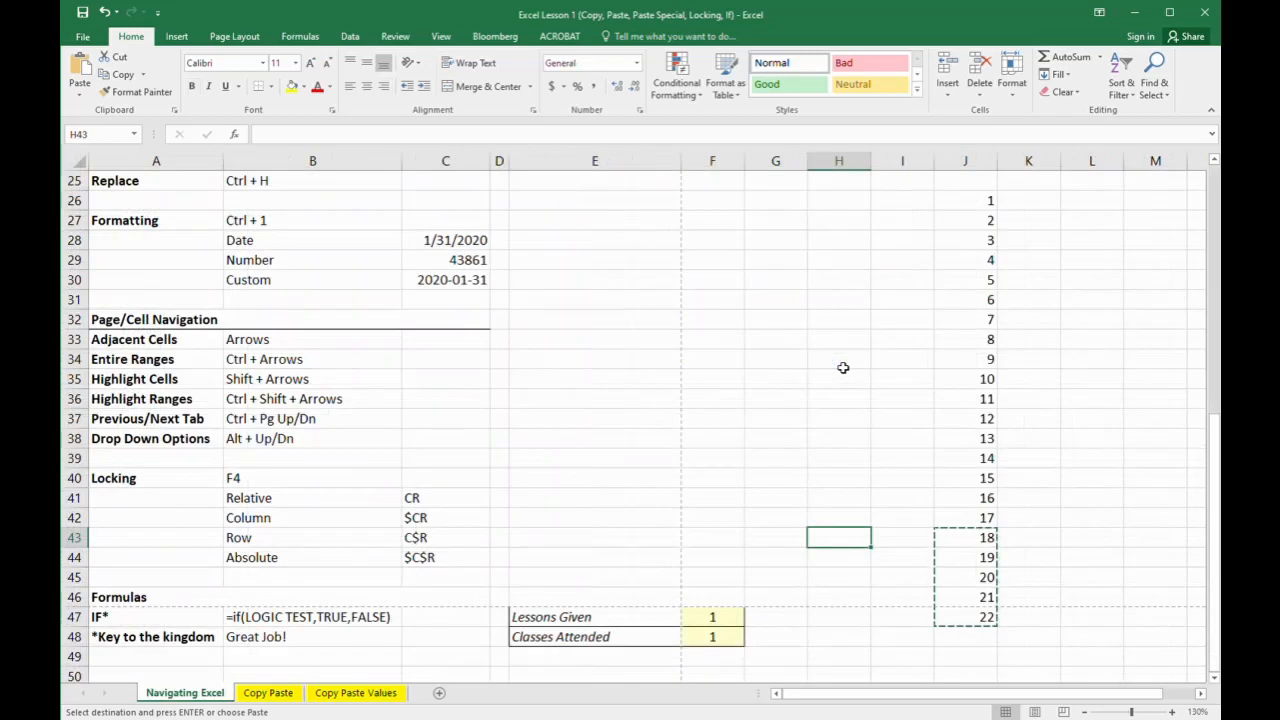
{"action": "key", "text": "ctrl+Page_Down"}
{"action": "key", "text": "ctrl+Page_Up"}
{"action": "key", "text": "ctrl+Page_Down"}
{"action": "key", "text": "ctrl+Page_Up"}
{"action": "key", "text": "Escape"}
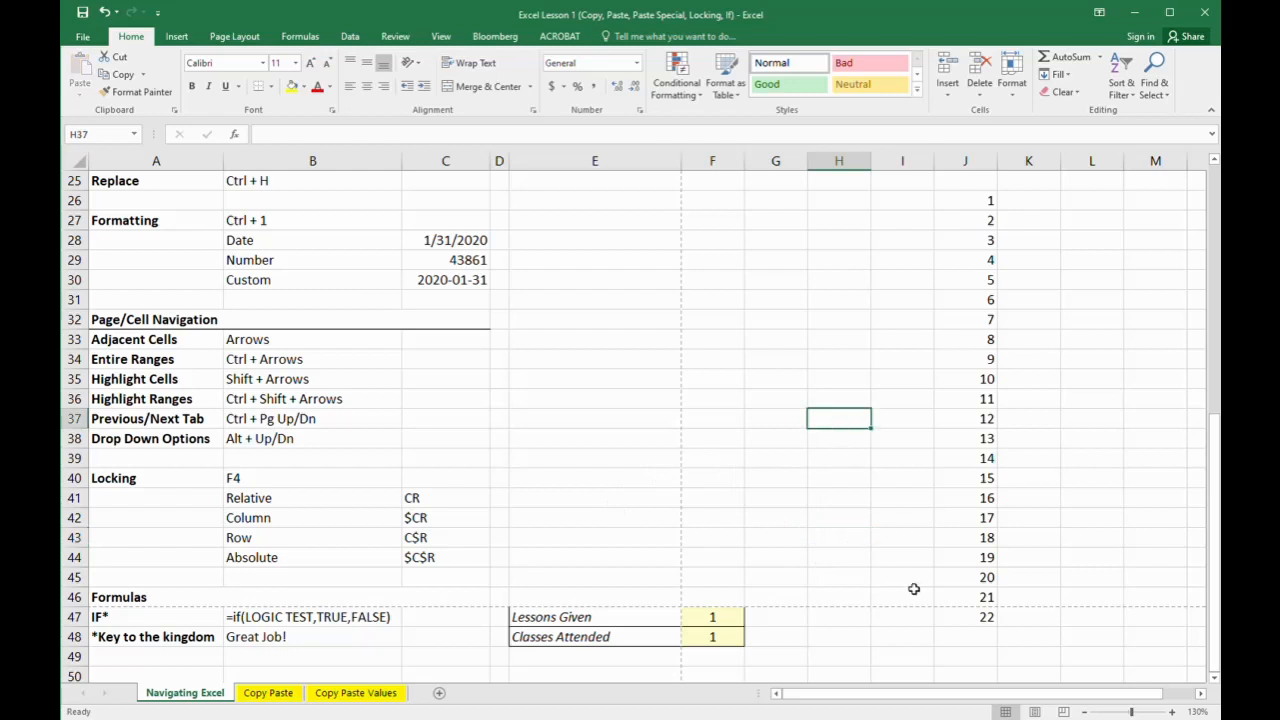
Highlight the number series in column J with a single selection from J48 upward past J26
{"action": "left_click_drag", "start_coordinate": [944, 620], "coordinate": [940, 214]}
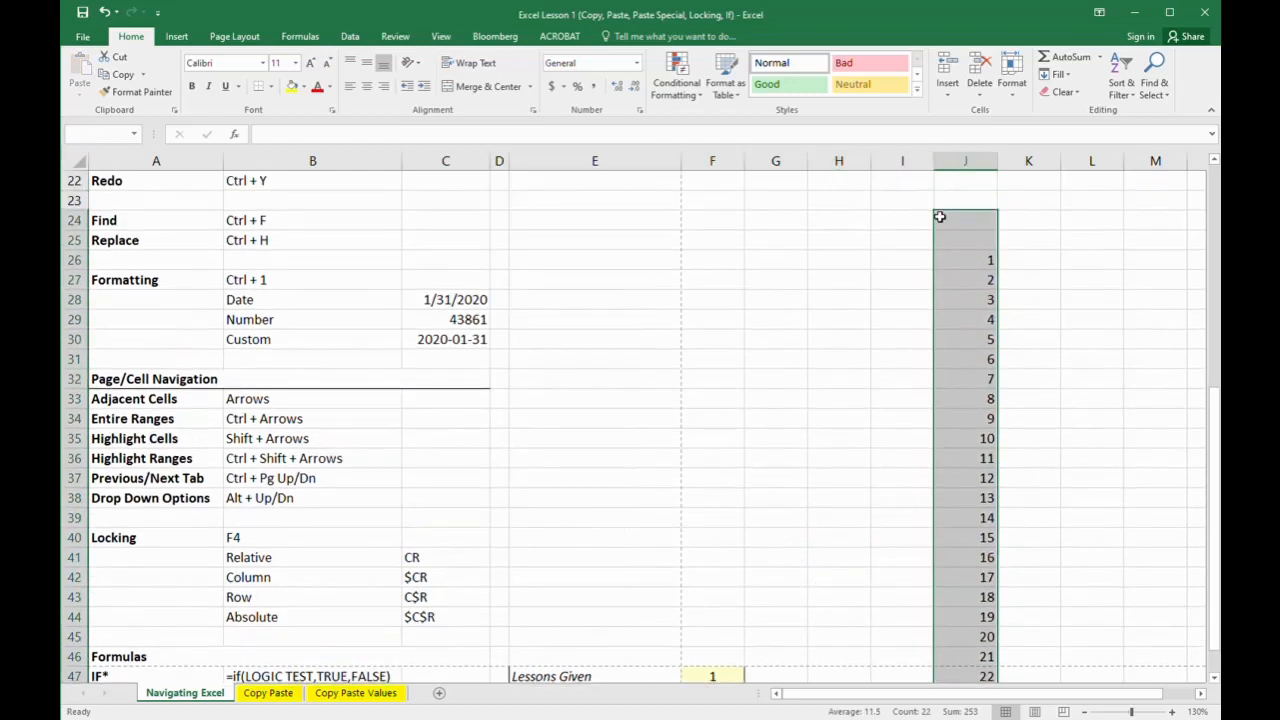
{"action": "scroll", "coordinate": [914, 266], "scroll_direction": "down", "scroll_amount": 5}
{"action": "scroll", "coordinate": [783, 474], "scroll_direction": "up", "scroll_amount": 6}
{"action": "scroll", "coordinate": [783, 474], "scroll_direction": "down", "scroll_amount": 6}
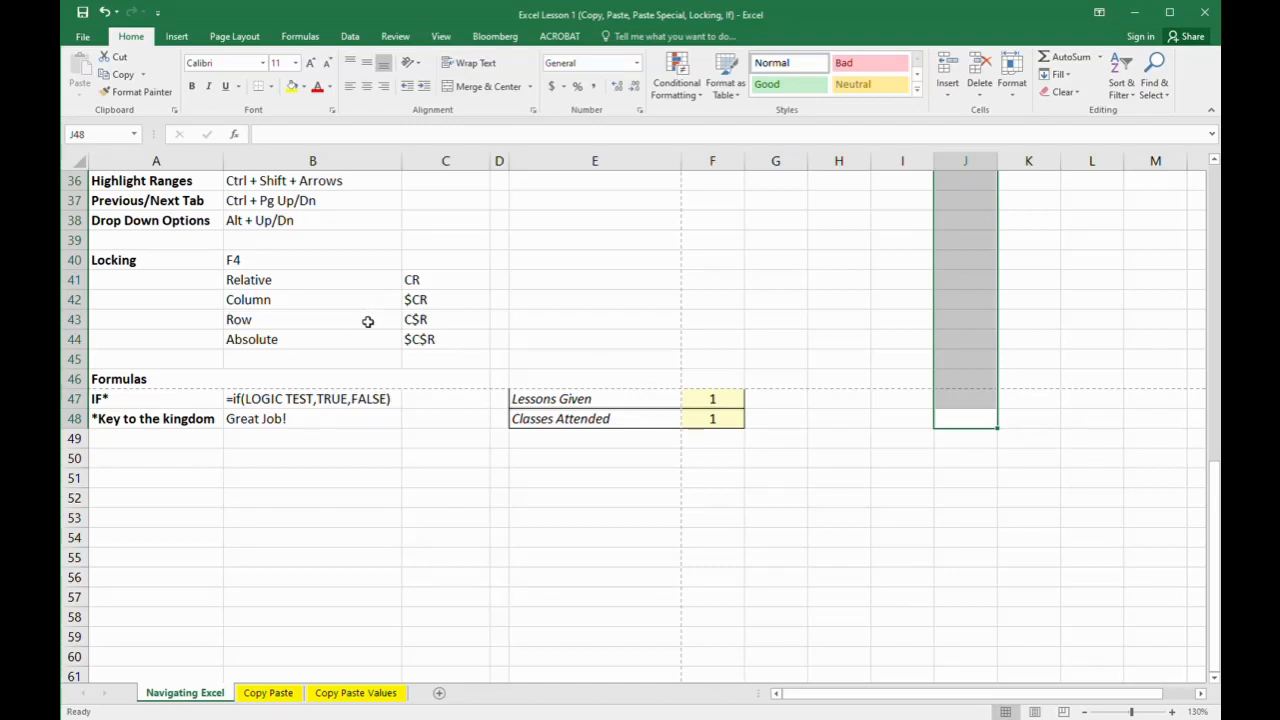
Examine the relative, column, row and absolute reference notations listed under Locking in C41 to C44
{"action": "left_click", "coordinate": [431, 287]}
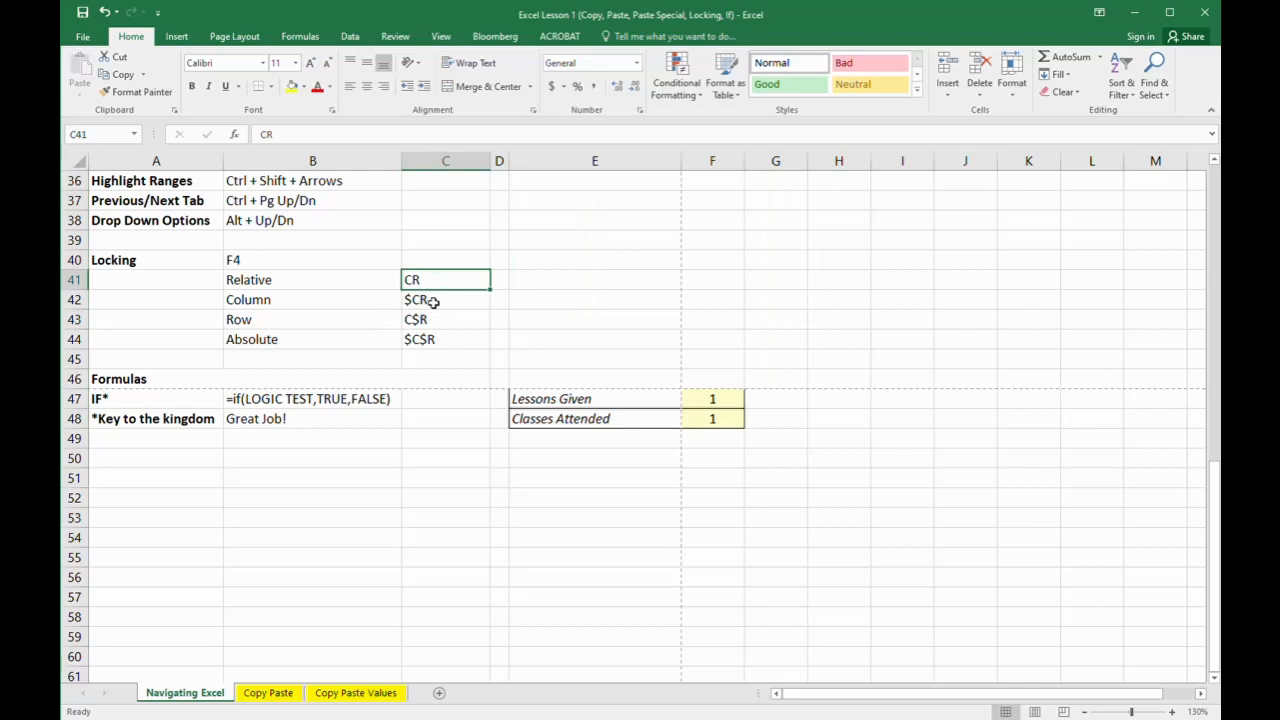
{"action": "left_click", "coordinate": [440, 300]}
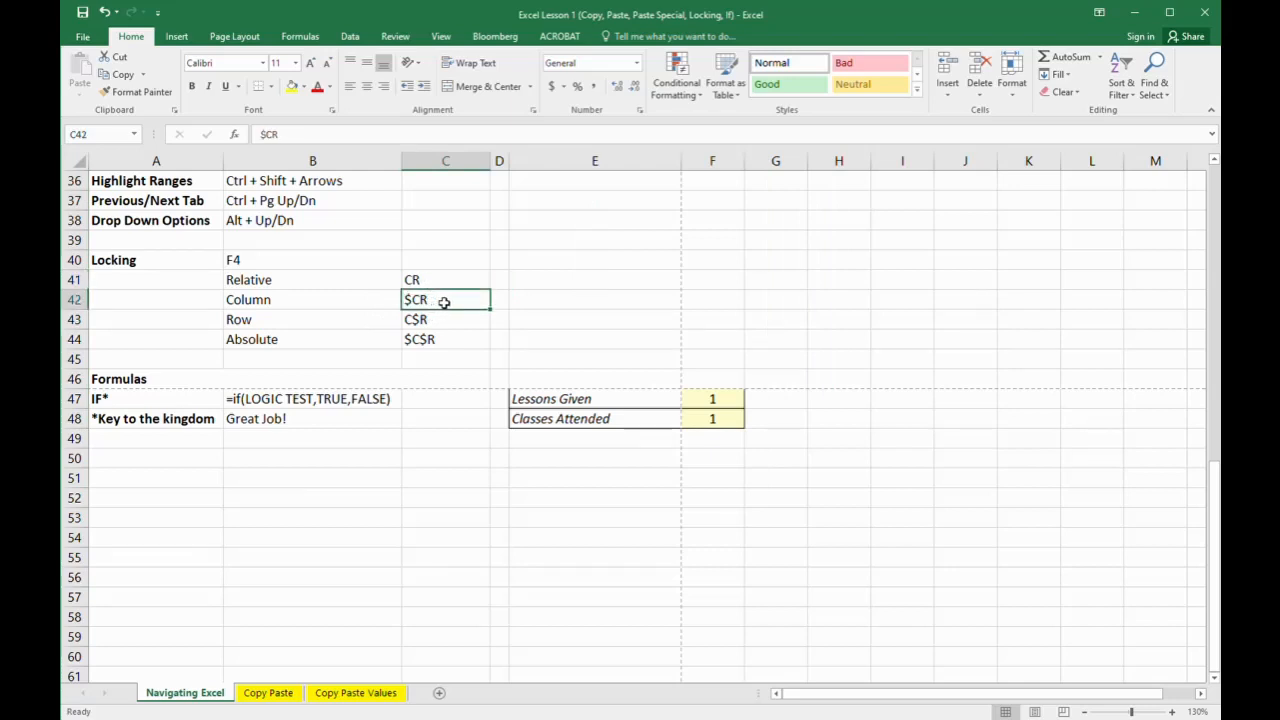
{"action": "left_click", "coordinate": [448, 284]}
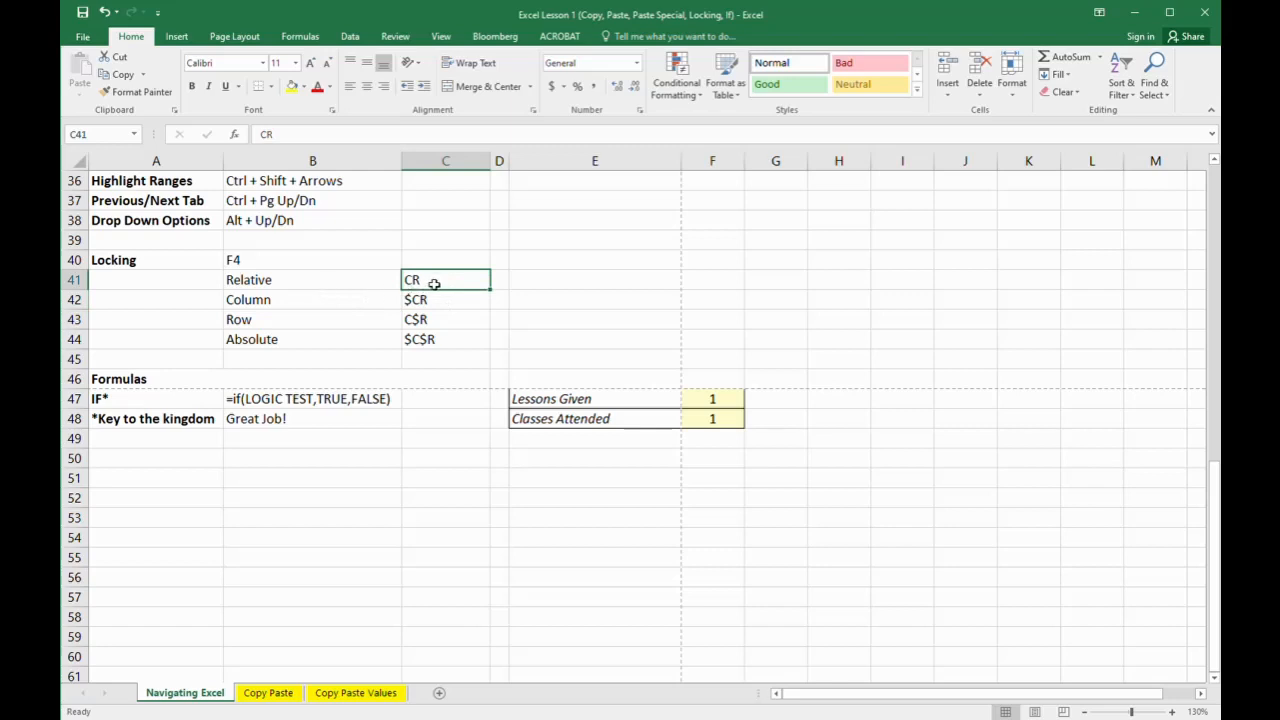
{"action": "left_click", "coordinate": [424, 301]}
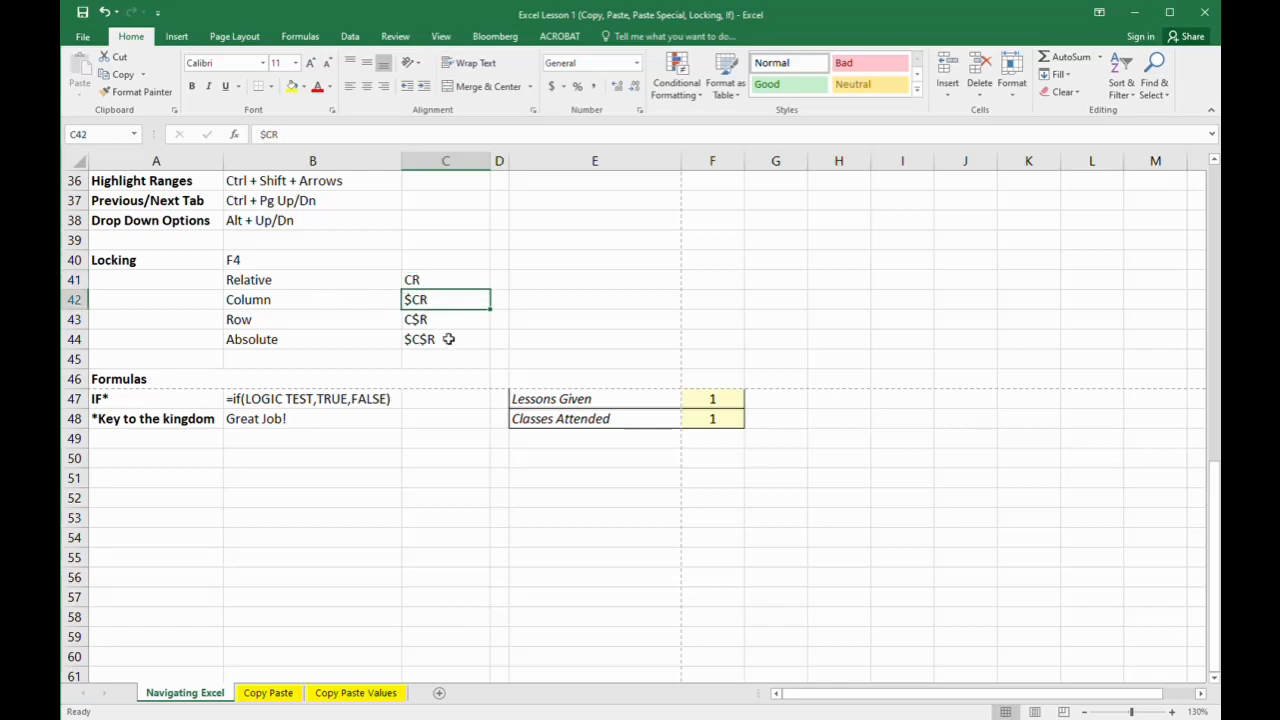
{"action": "left_click", "coordinate": [429, 321]}
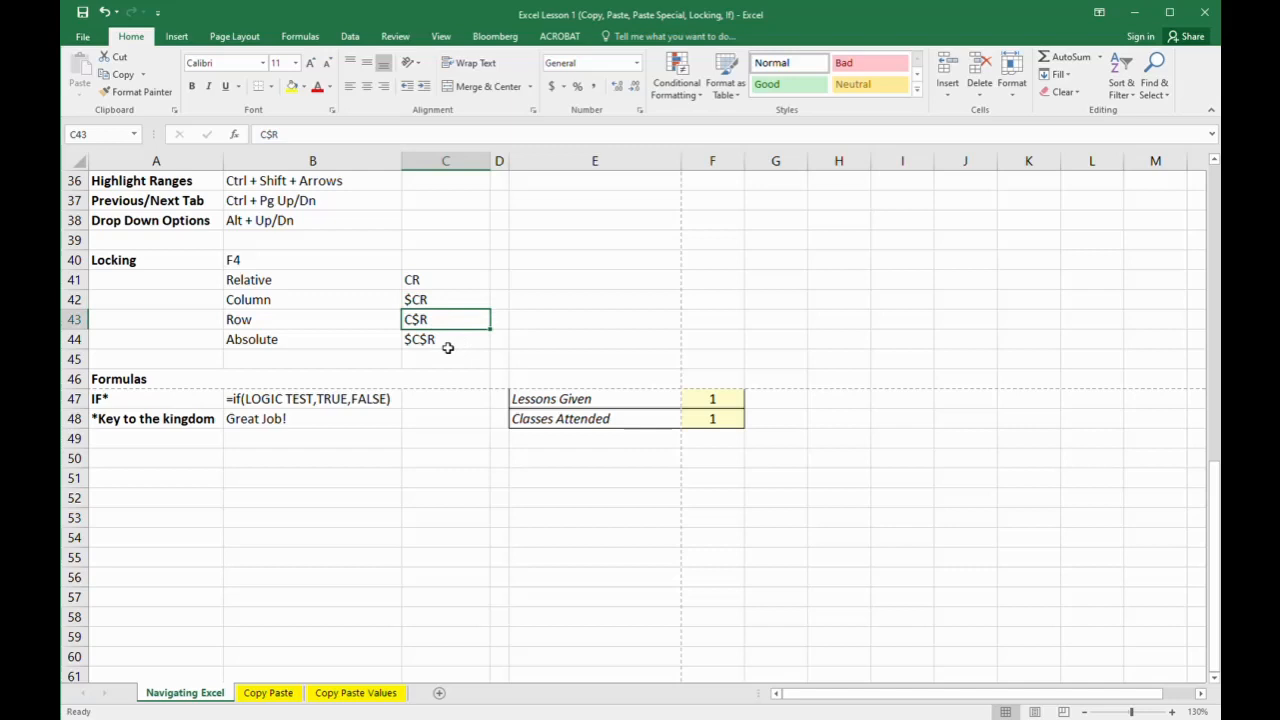
{"action": "left_click", "coordinate": [447, 346]}
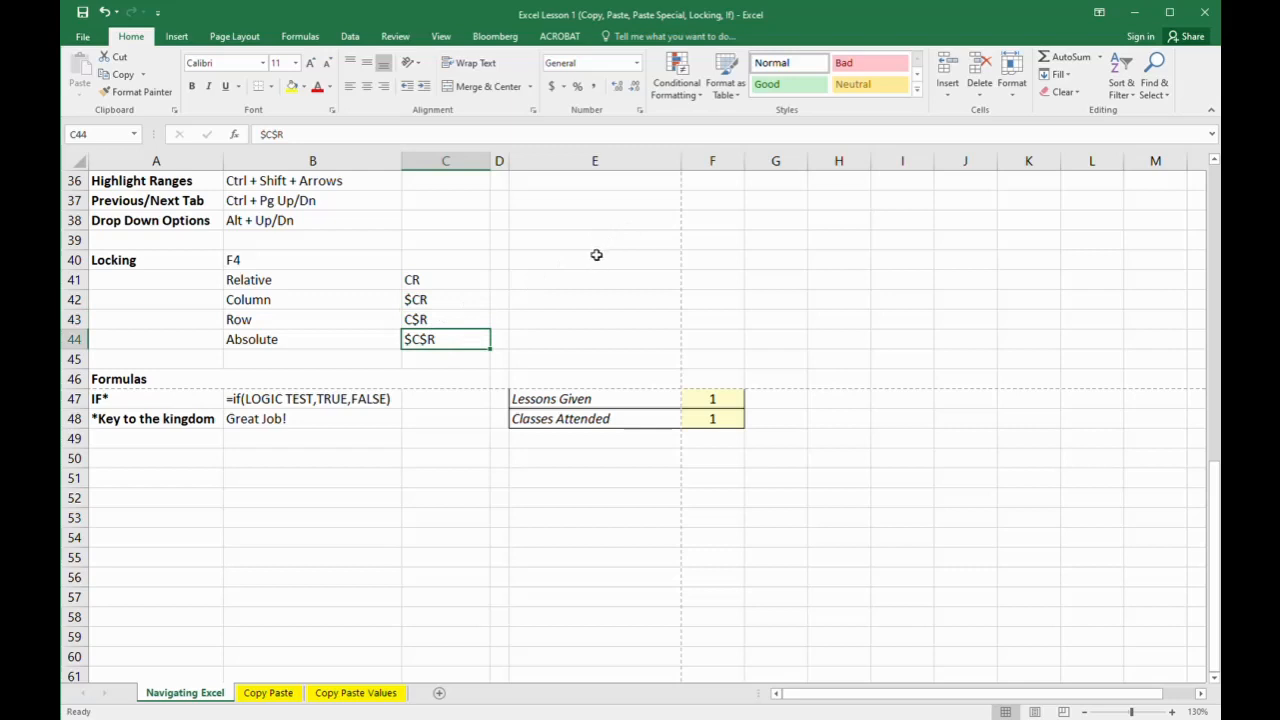
Enter the numbers 1, 2, 3 and 4 down cells E40 to E43
{"action": "left_click", "coordinate": [627, 261]}
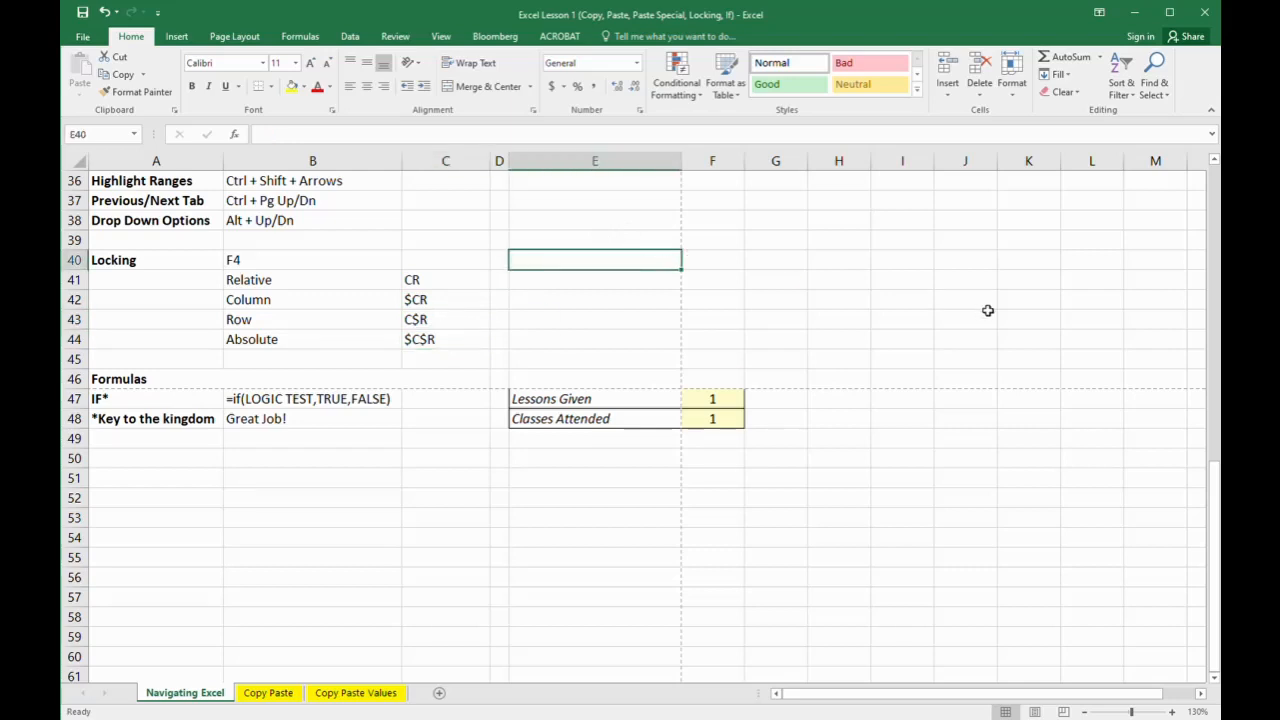
{"action": "type", "text": "1"}
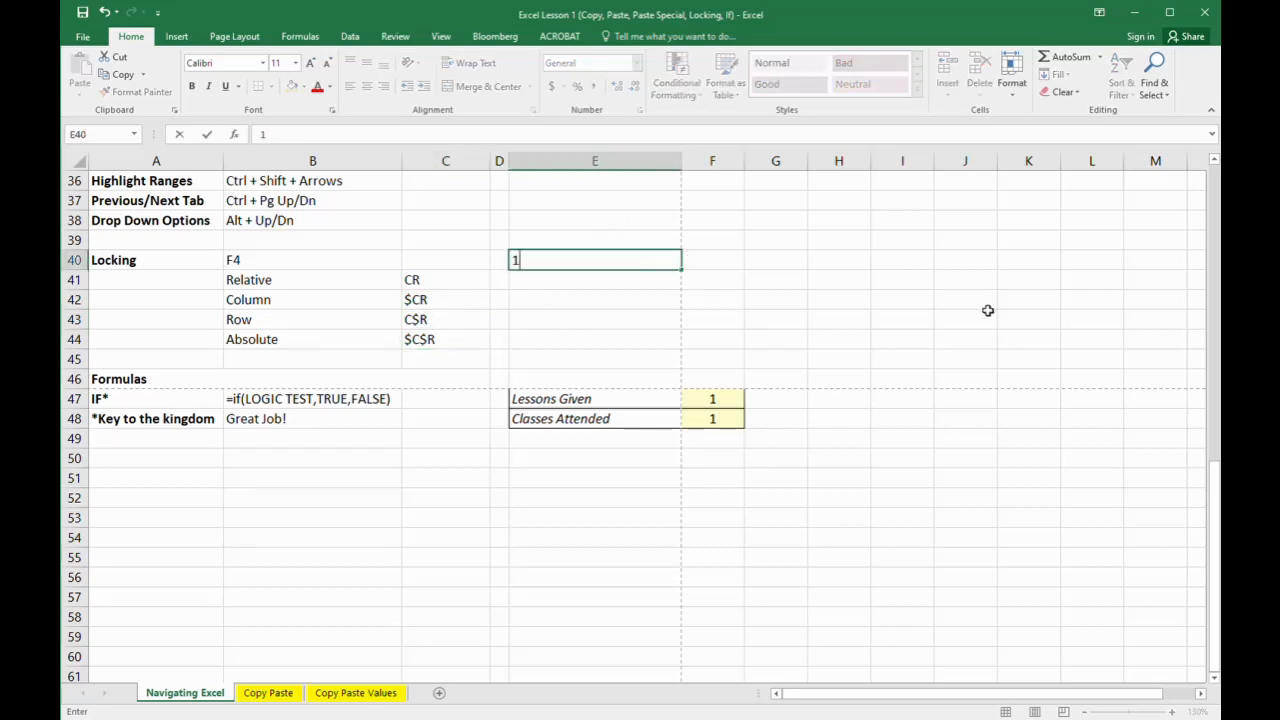
{"action": "key", "text": "Return"}
{"action": "type", "text": "2"}
{"action": "key", "text": "Return"}
{"action": "type", "text": "3"}
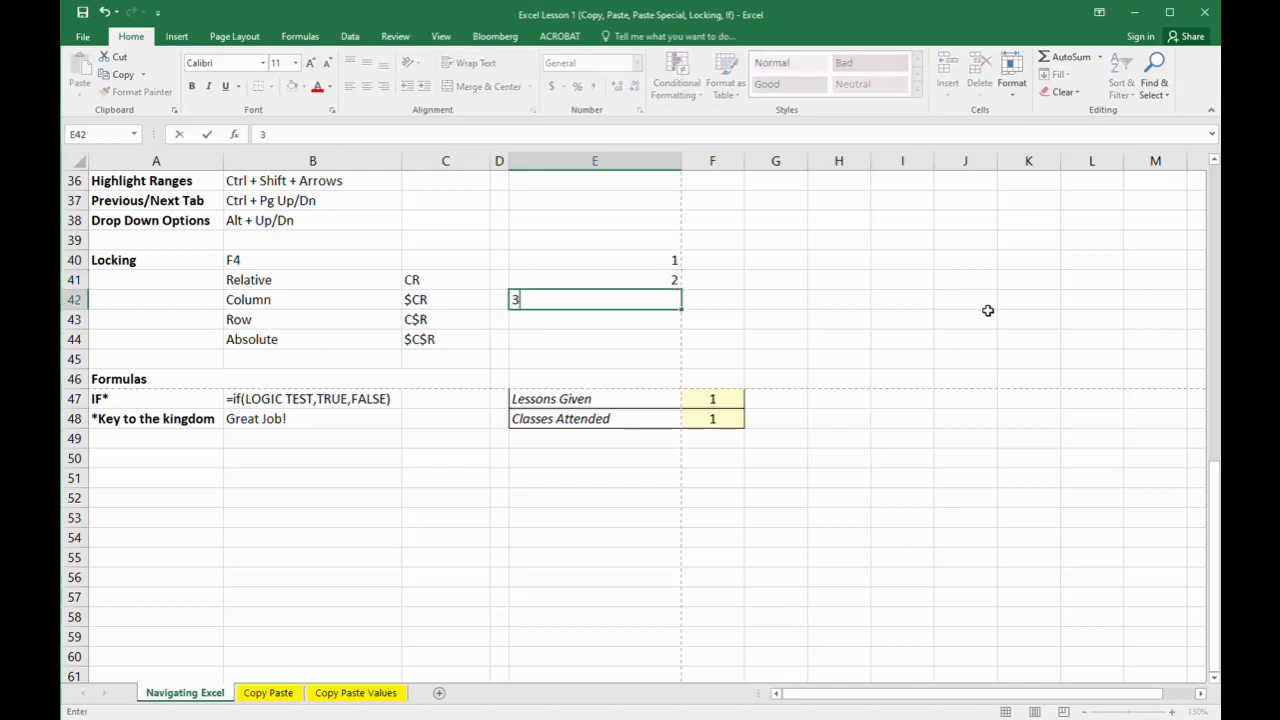
{"action": "key", "text": "Return"}
{"action": "type", "text": "4"}
{"action": "key", "text": "Return"}
Enter the numbers 3, 6 and 9 across cells F40 to H40
{"action": "key", "text": "Up"}
{"action": "key", "text": "Up"}
{"action": "key", "text": "Right"}
{"action": "key", "text": "Up"}
{"action": "key", "text": "Up"}
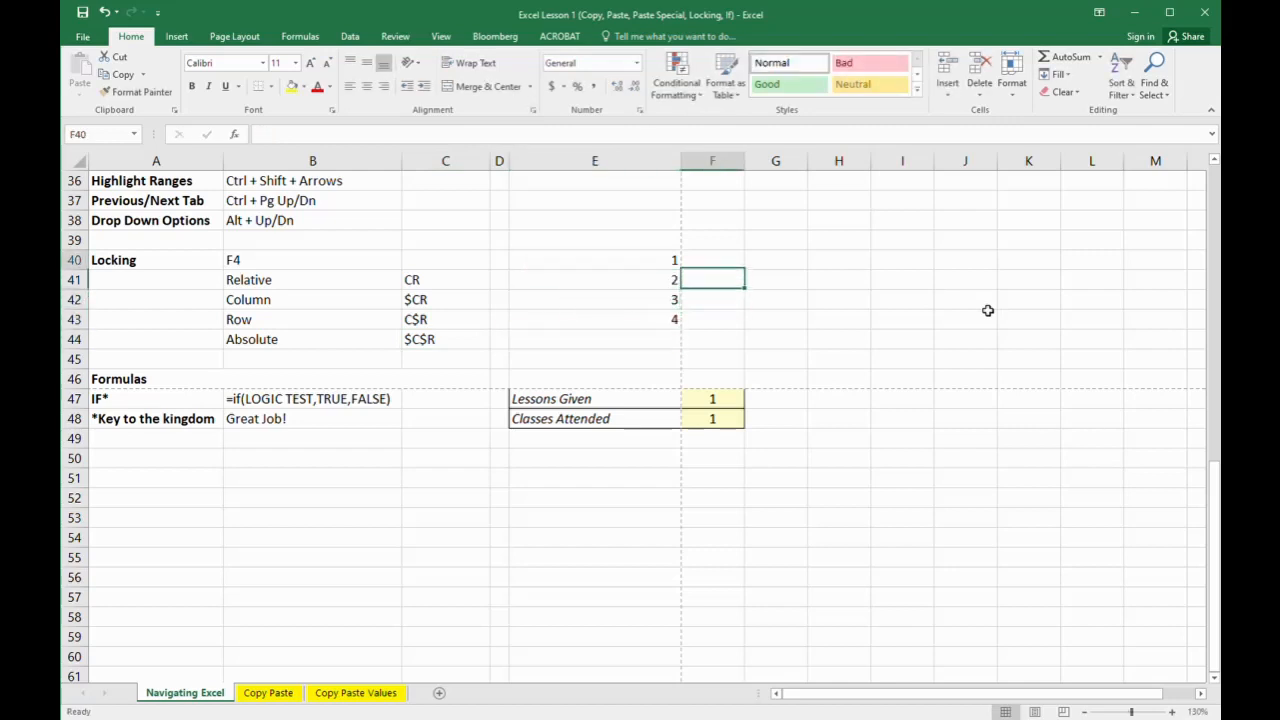
{"action": "type", "text": "3"}
{"action": "key", "text": "Tab"}
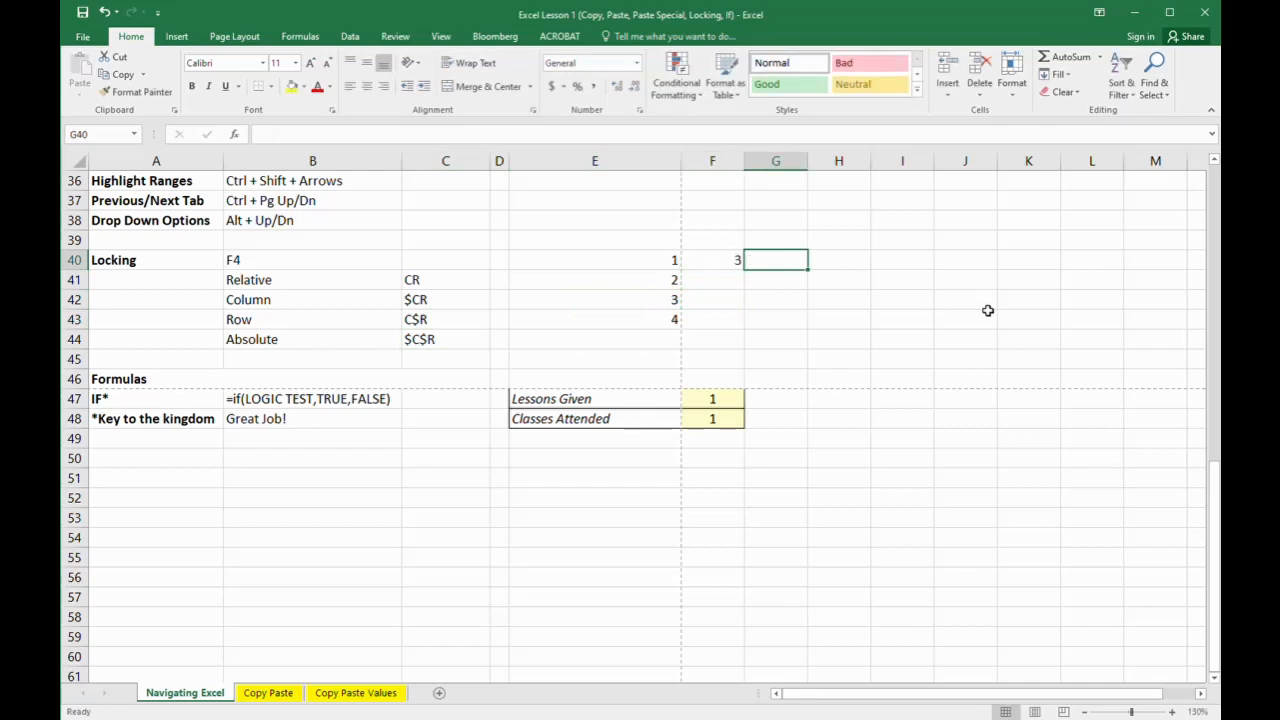
{"action": "type", "text": "6"}
{"action": "key", "text": "Tab"}
{"action": "type", "text": "9"}
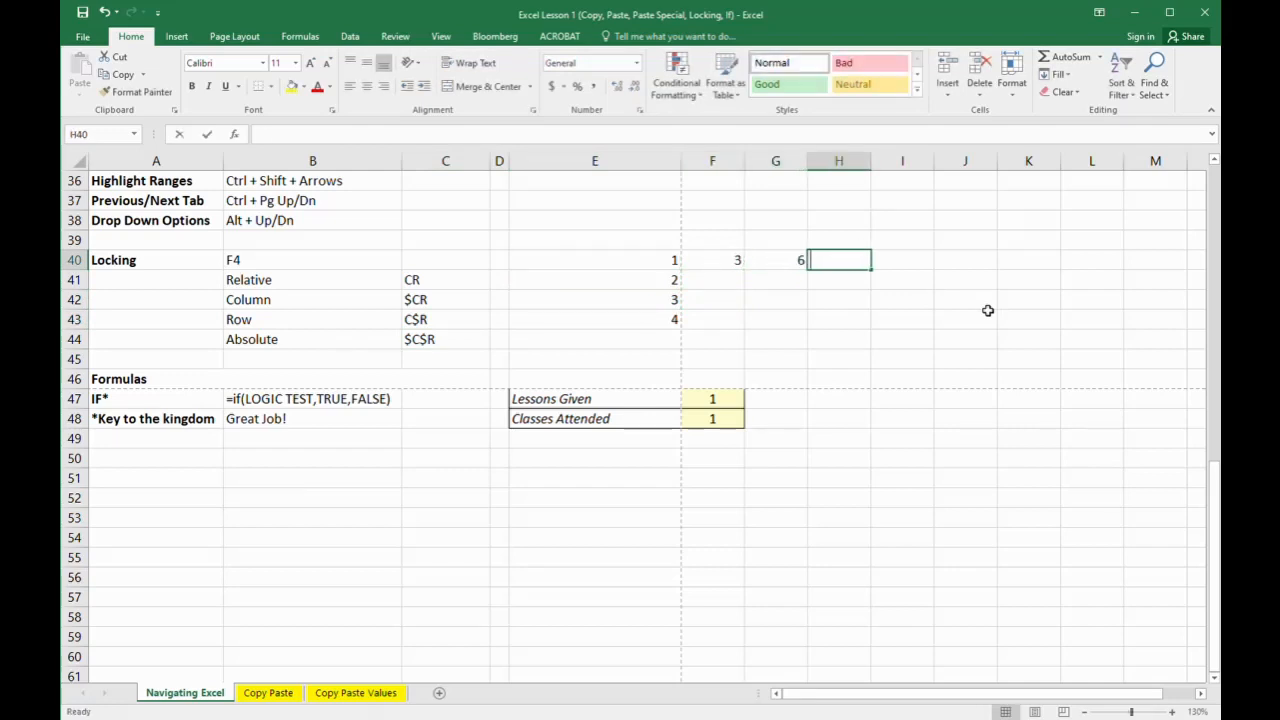
{"action": "key", "text": "Down"}
Enter the formula =E42+1 in cell F42
{"action": "key", "text": "Left"}
{"action": "key", "text": "Left"}
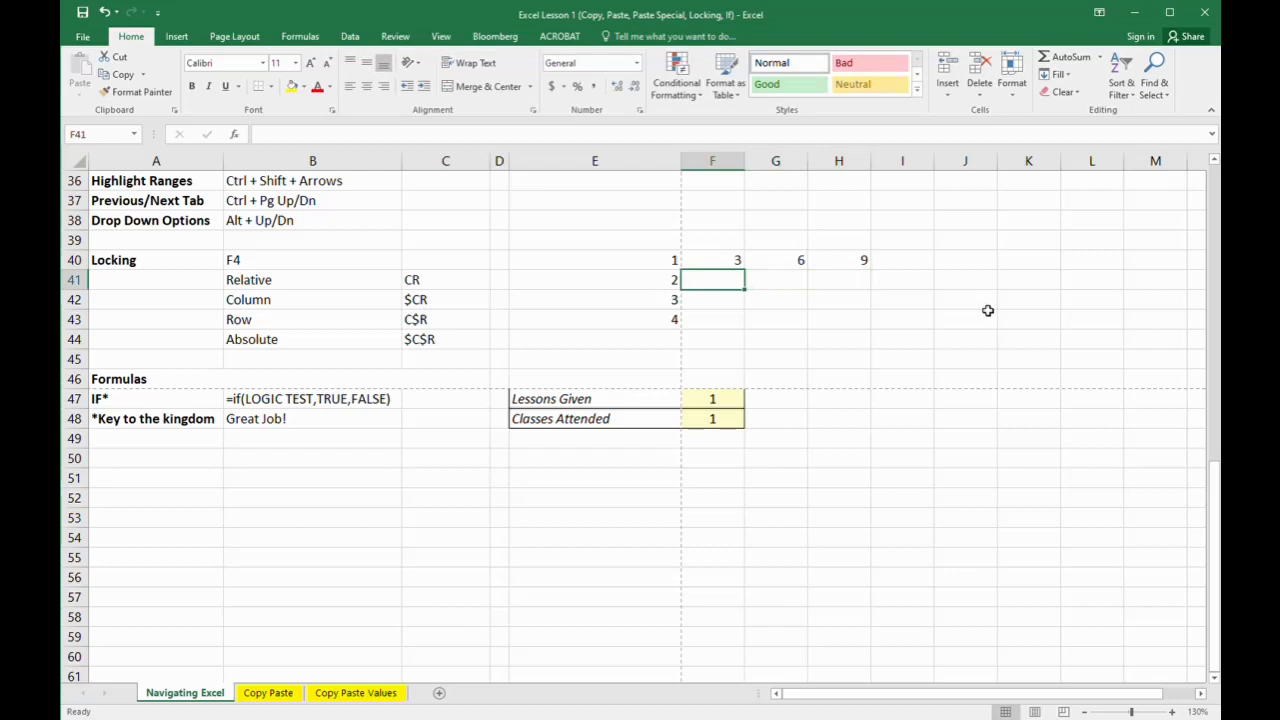
{"action": "key", "text": "Down"}
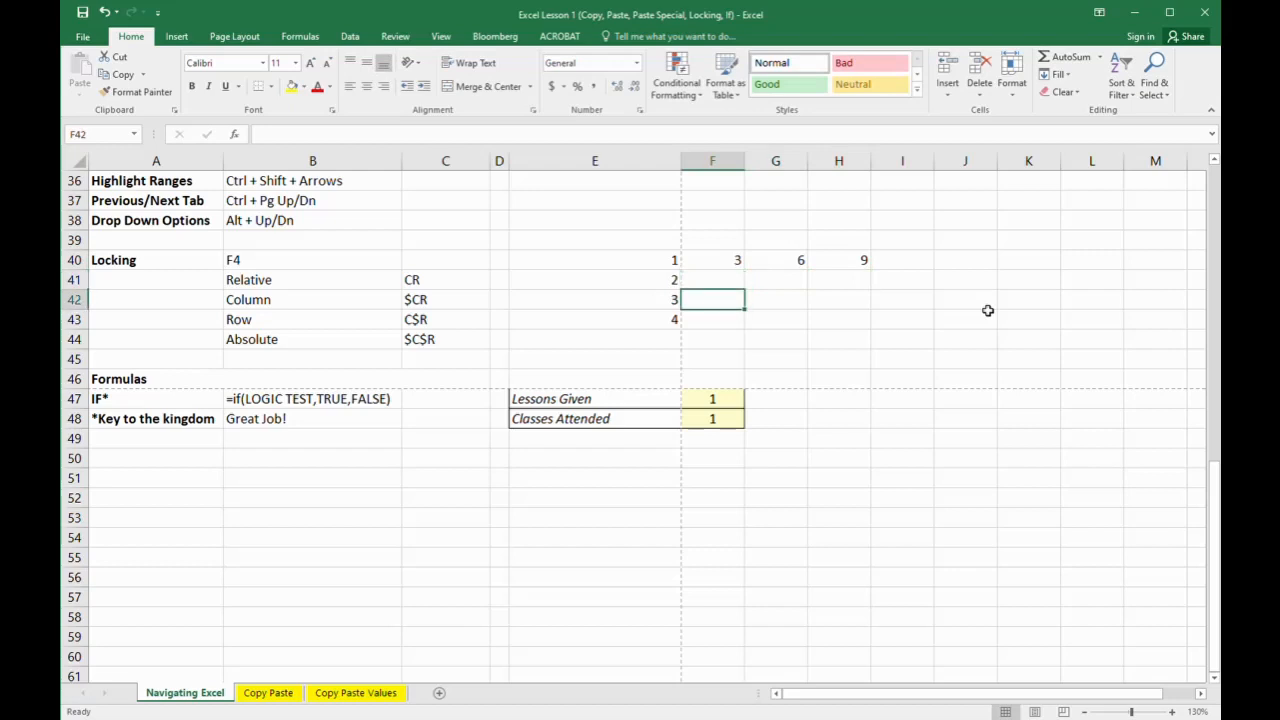
{"action": "type", "text": "="}
{"action": "key", "text": "Left"}
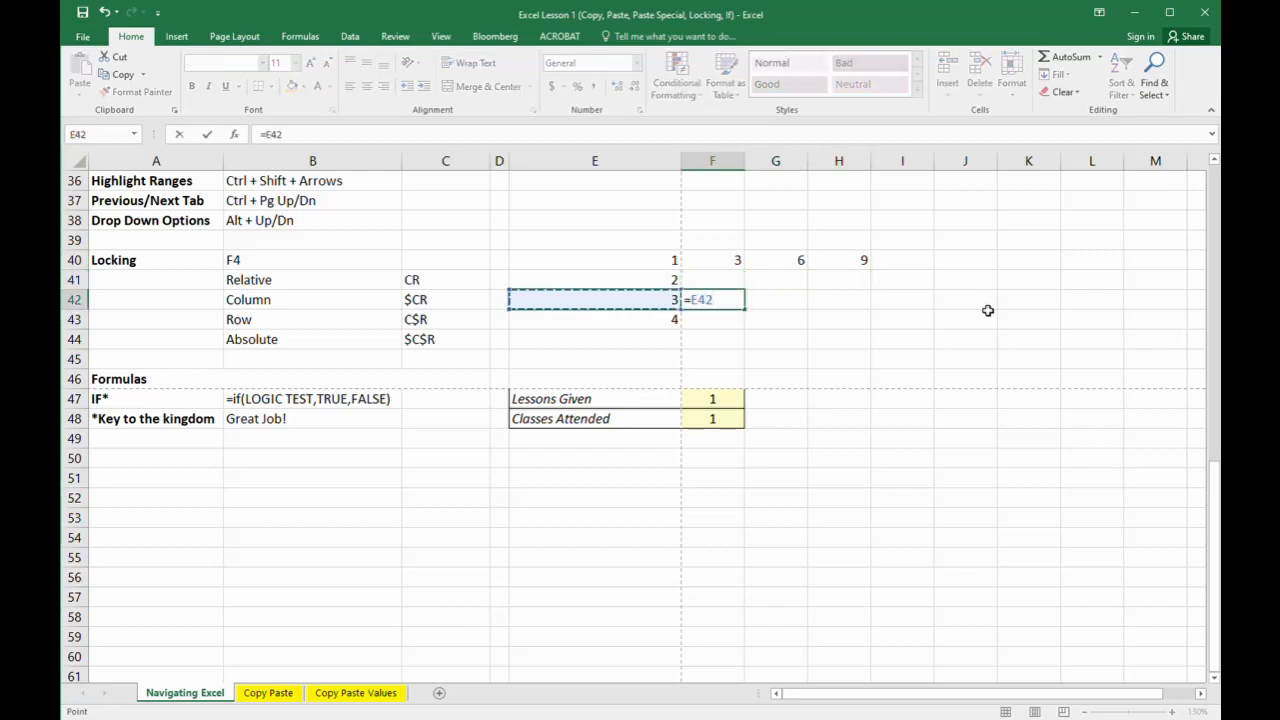
{"action": "type", "text": "+1"}
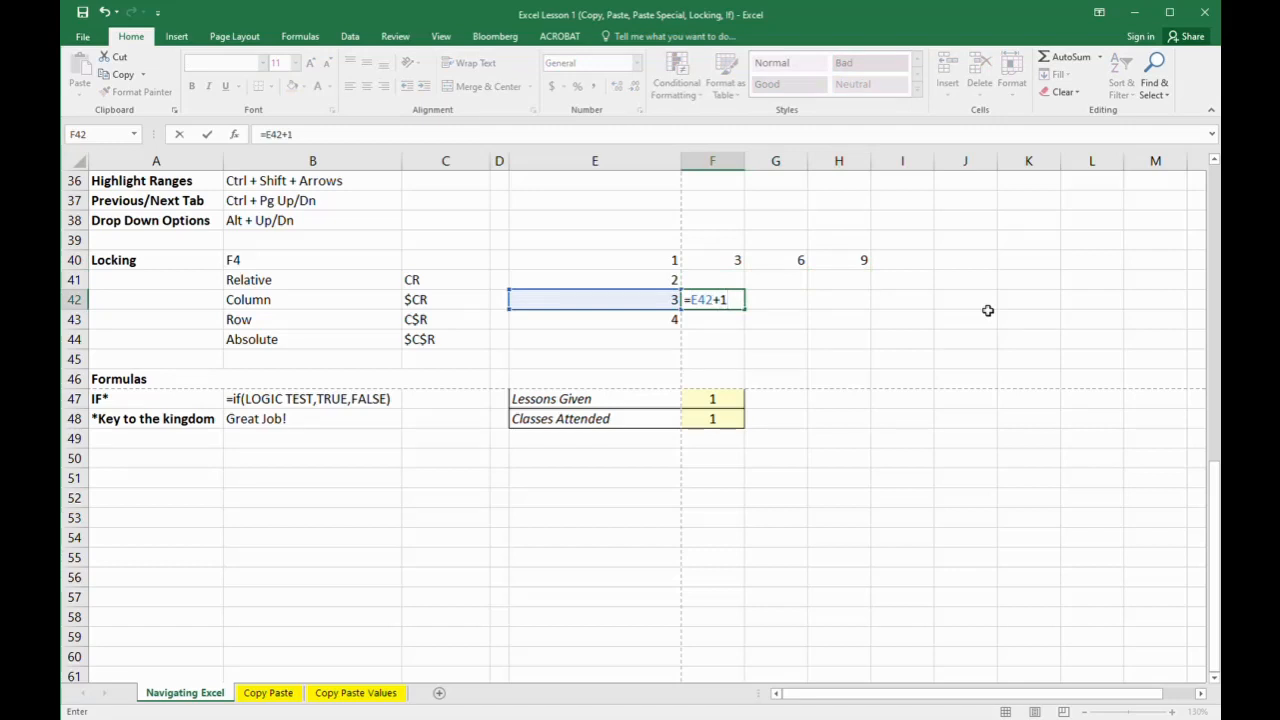
{"action": "key", "text": "Return"}
{"action": "key", "text": "Up"}
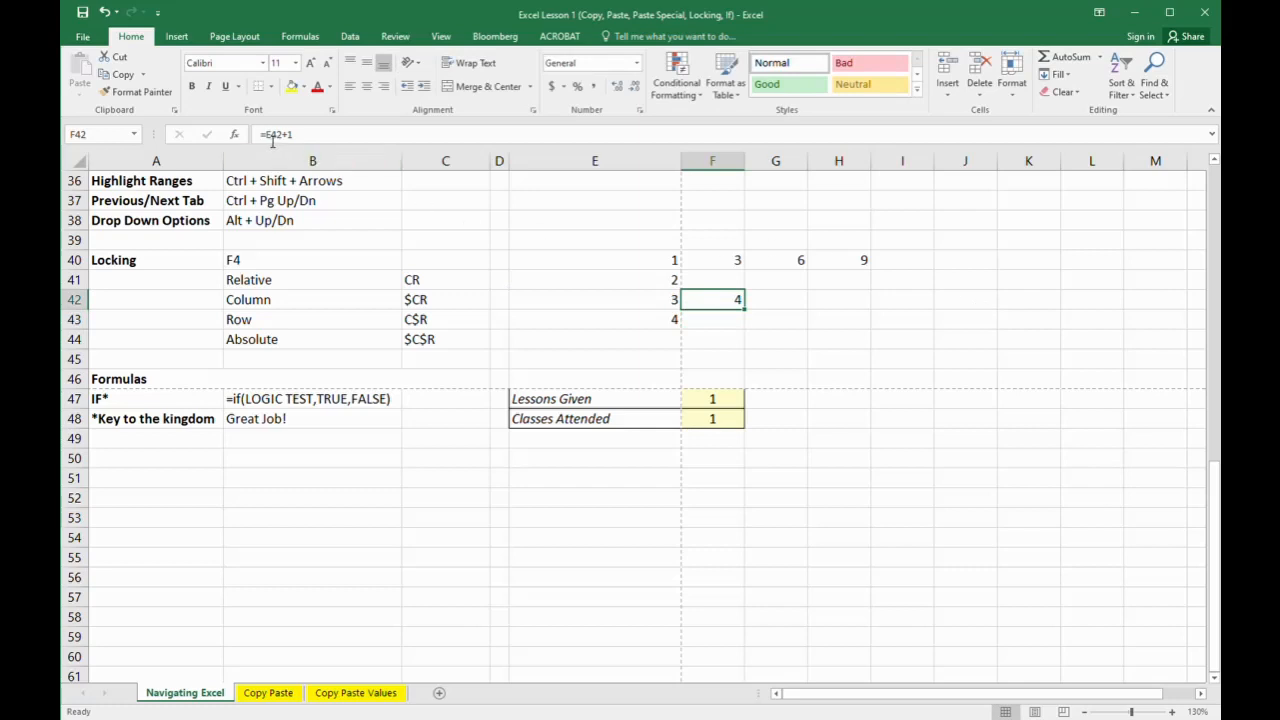
Copy the formula in F42 into F43 and compare the relative references of the two cells
{"action": "key", "text": "ctrl+c"}
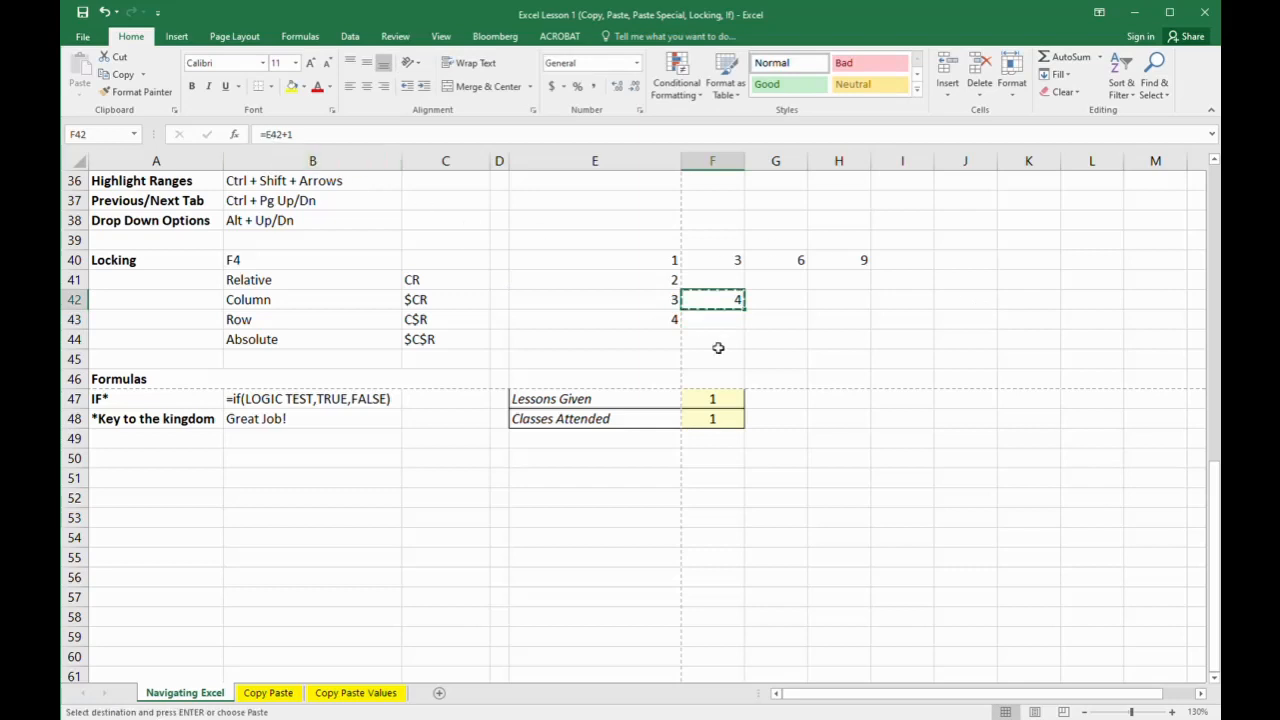
{"action": "key", "text": "Down"}
{"action": "key", "text": "ctrl+v"}
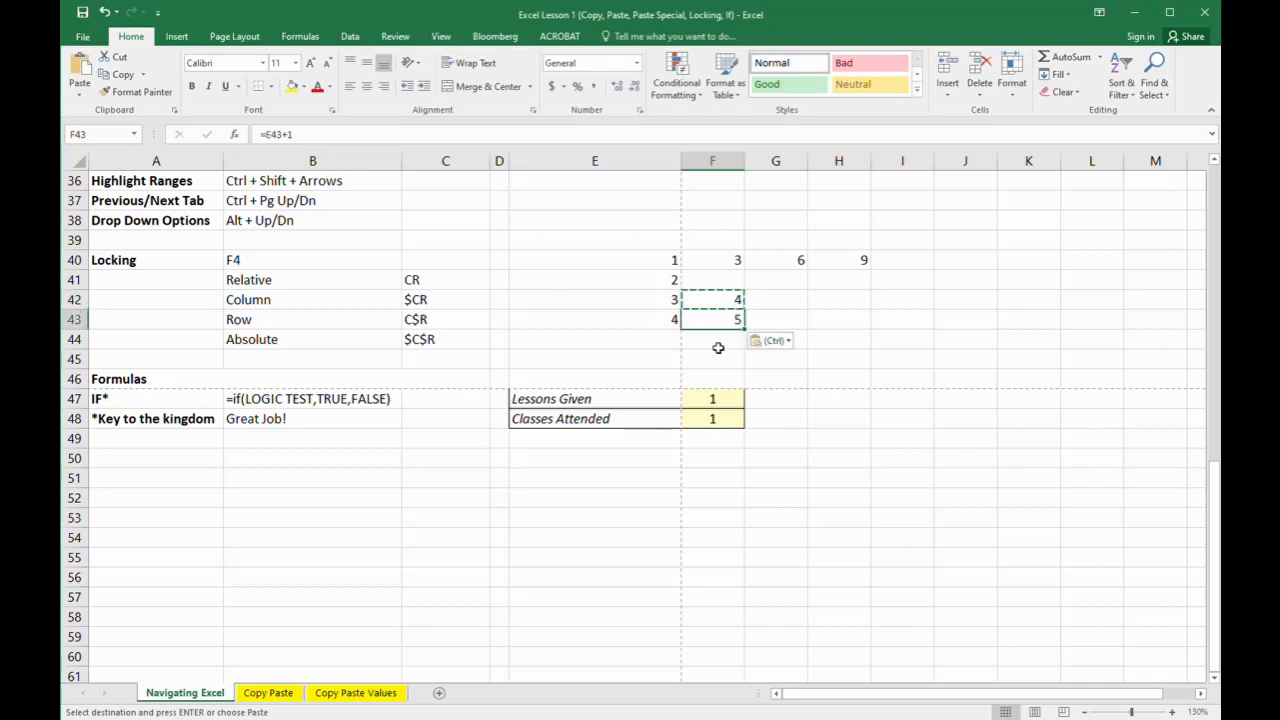
{"action": "key", "text": "Up"}
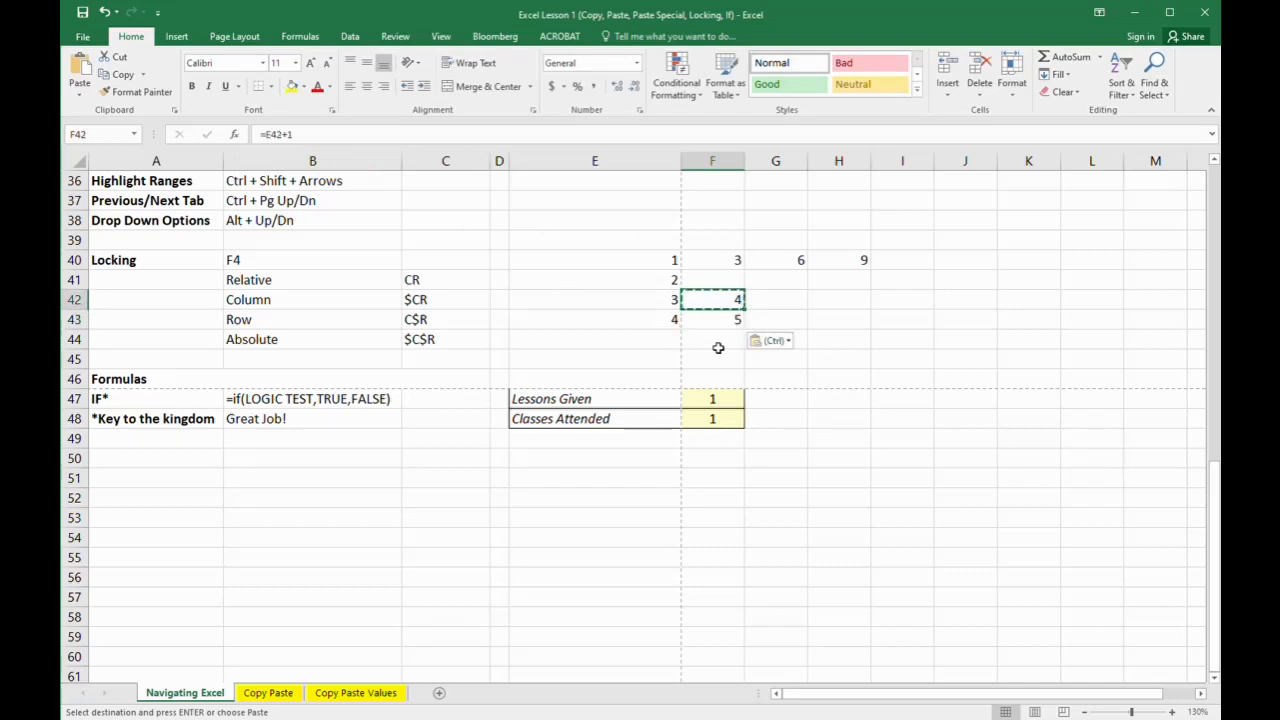
{"action": "key", "text": "Down"}
{"action": "key", "text": "Up"}
{"action": "key", "text": "Down"}
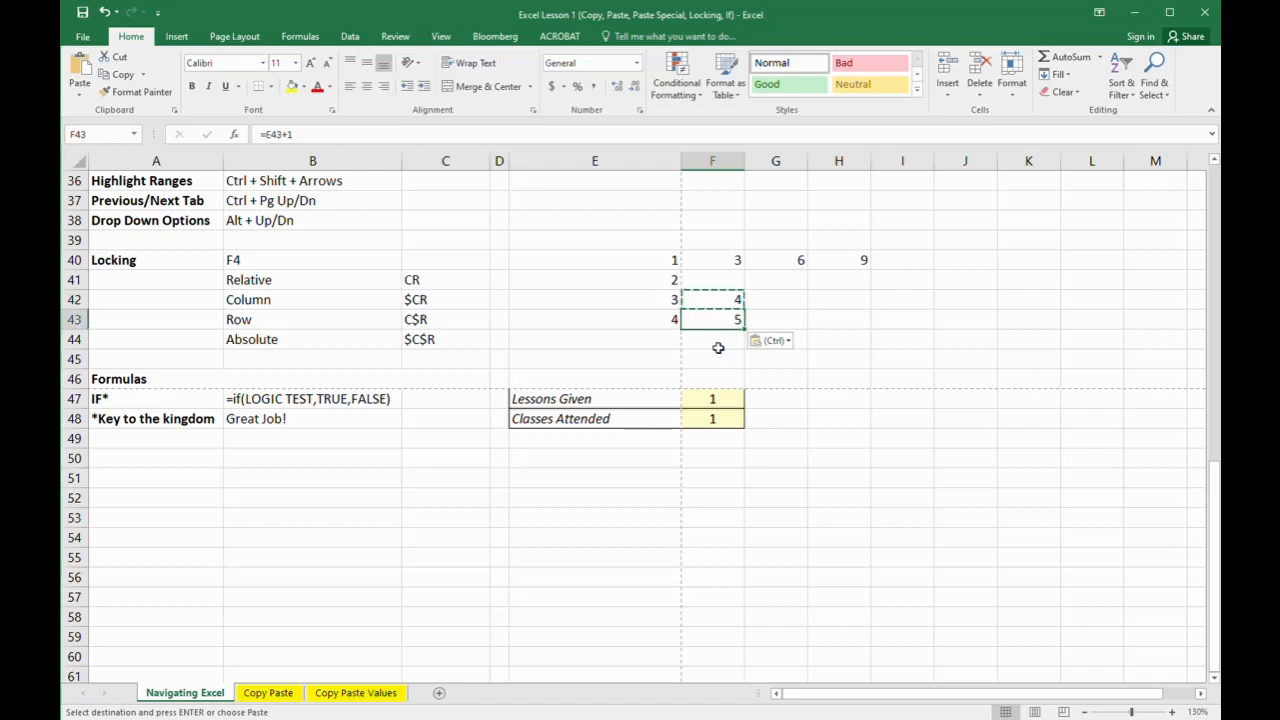
Copy the relative formula from F42 into G42 and compare the references of the two cells
{"action": "key", "text": "Left"}
{"action": "key", "text": "Up"}
{"action": "key", "text": "Right"}
{"action": "key", "text": "Up"}
{"action": "key", "text": "Down"}
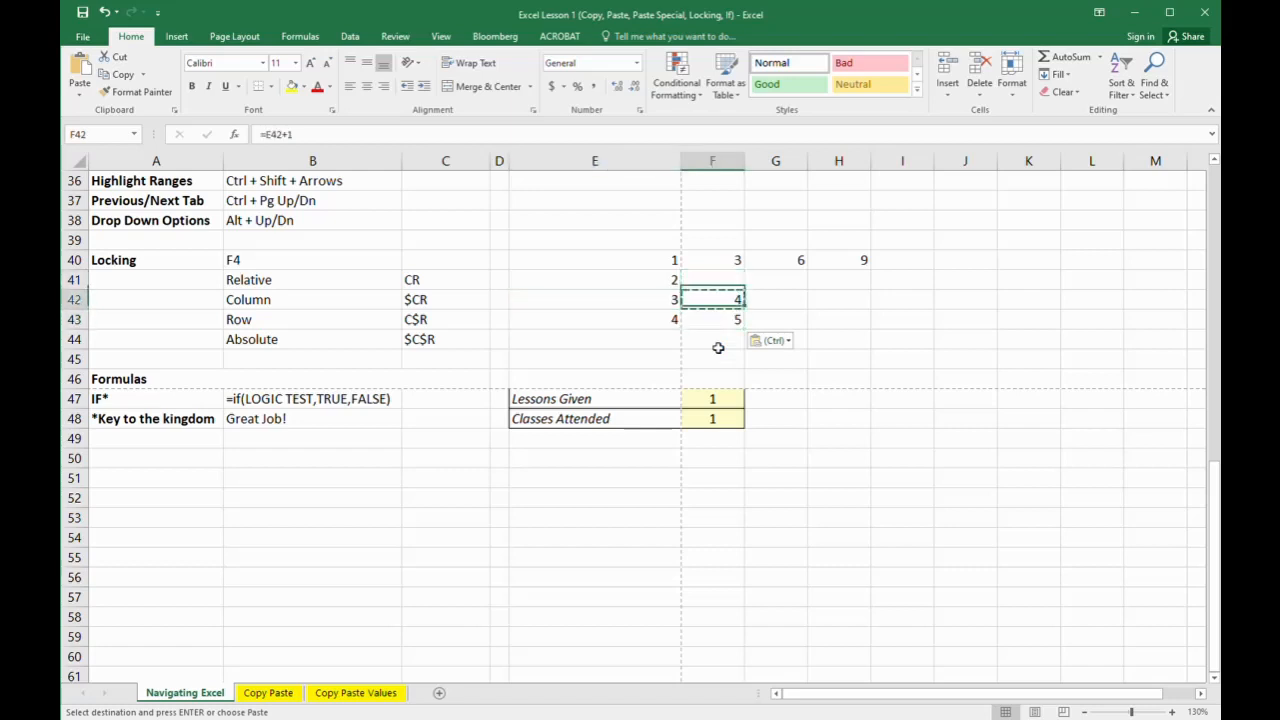
{"action": "key", "text": "Right"}
{"action": "key", "text": "ctrl+v"}
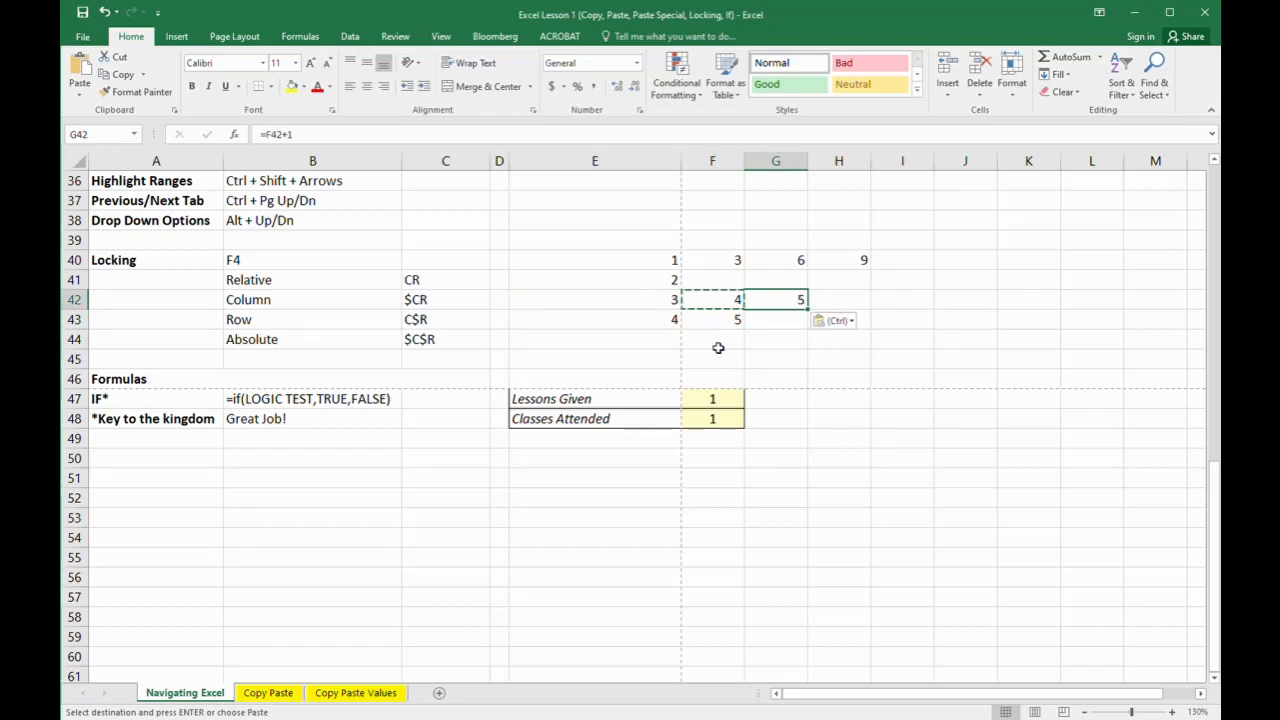
{"action": "key", "text": "Left"}
{"action": "key", "text": "Right"}
{"action": "key", "text": "Left"}
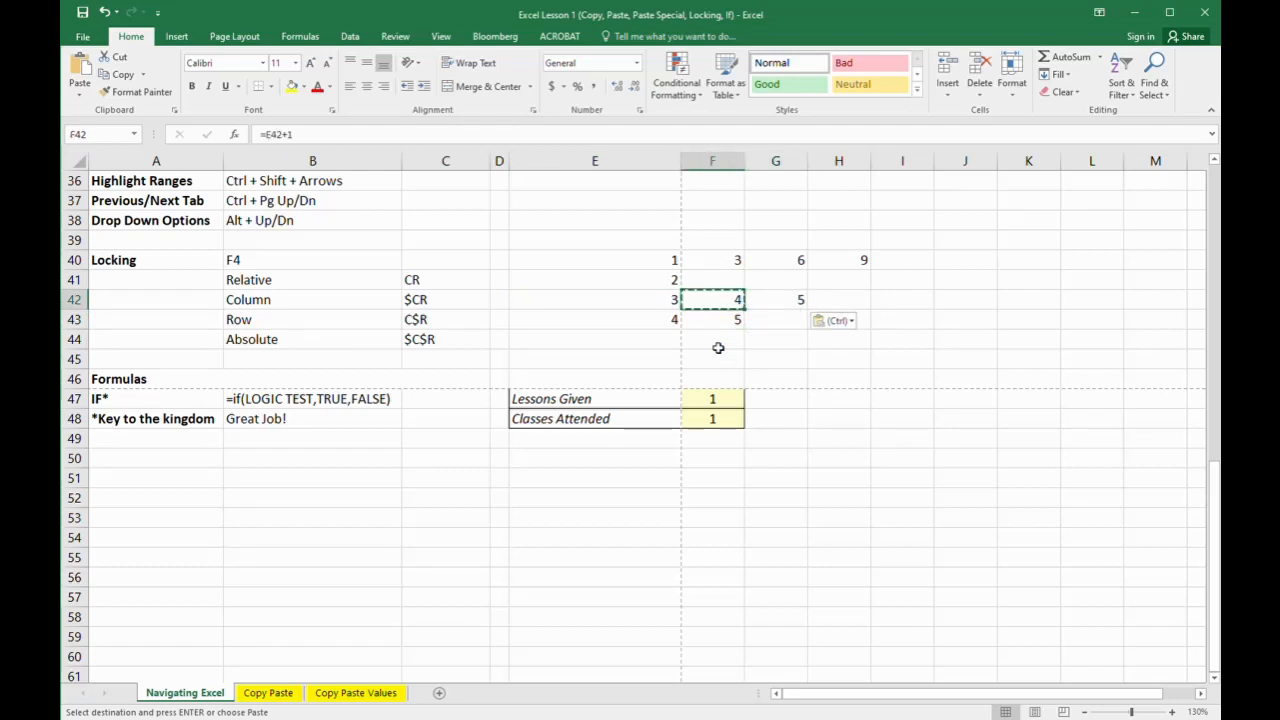
{"action": "key", "text": "Right"}
{"action": "key", "text": "Left"}
Lock the column reference in cell F42 so its formula reads =$E42+1
{"action": "left_click", "coordinate": [266, 134]}
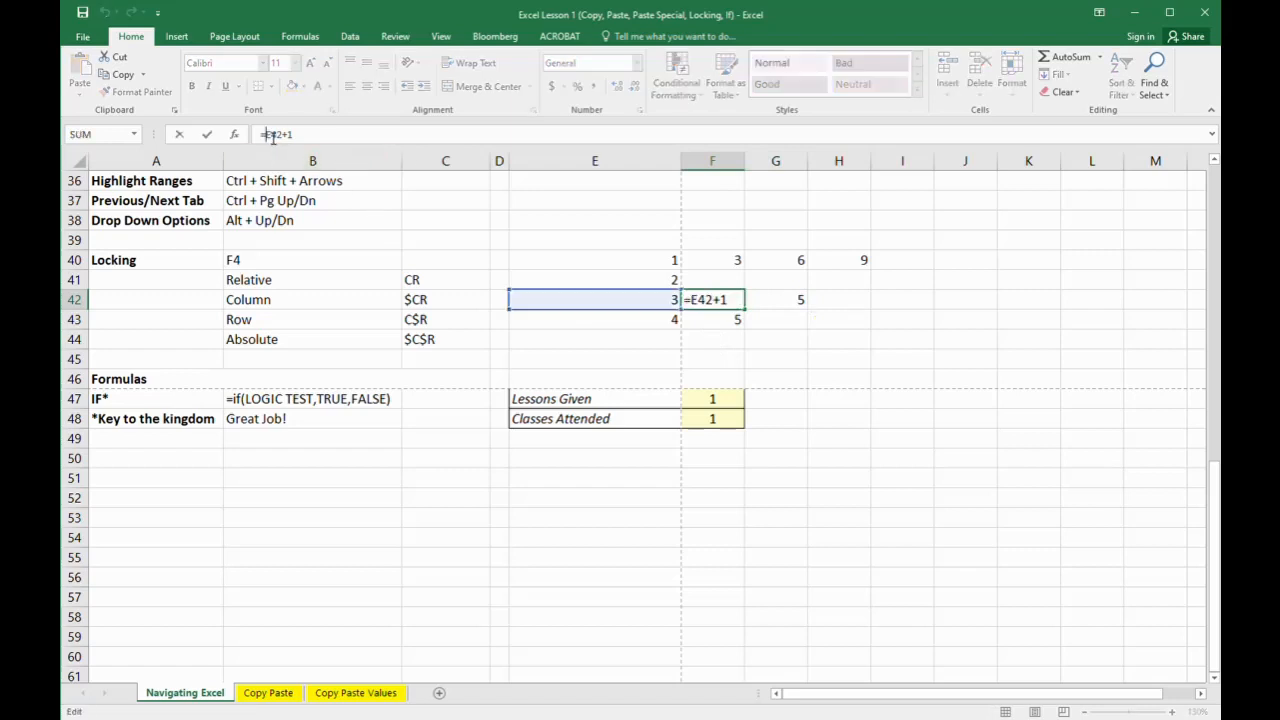
{"action": "type", "text": "$"}
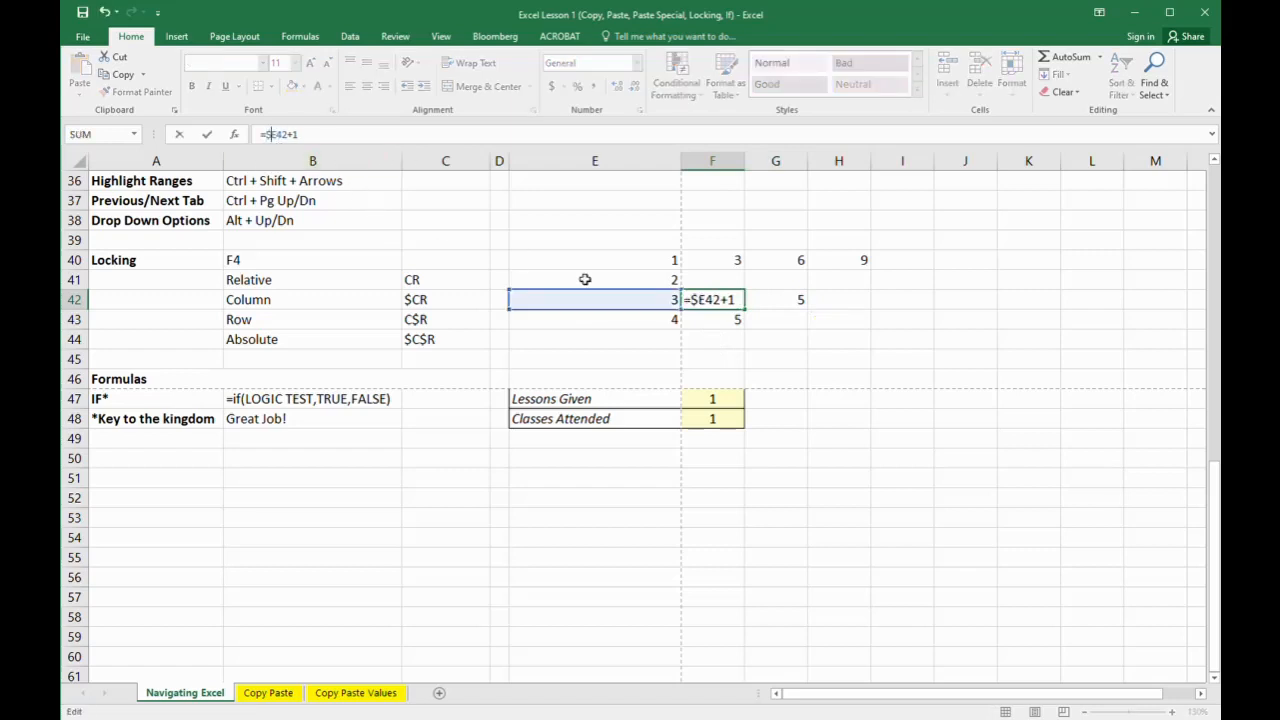
{"action": "key", "text": "Return"}
Copy the column-locked formula from F42 across cells G42 to I42 and inspect the reference in G42
{"action": "key", "text": "Up"}
{"action": "key", "text": "ctrl+c"}
{"action": "key", "text": "Right"}
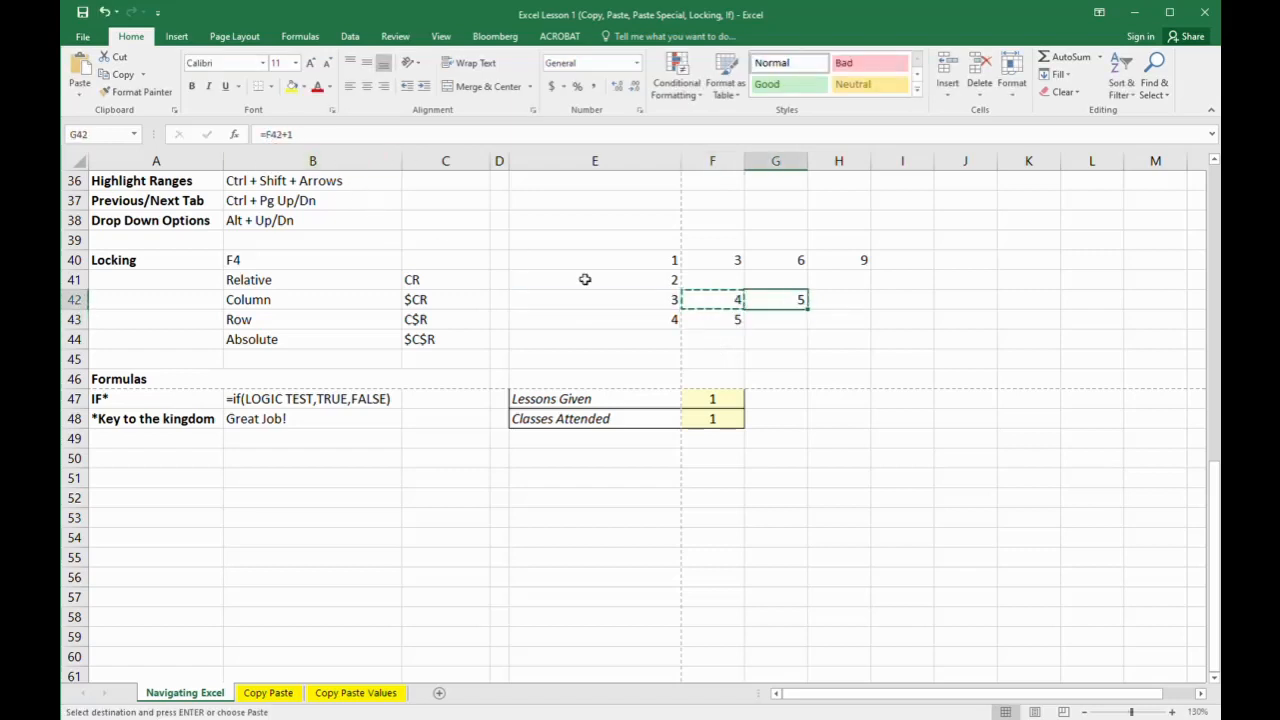
{"action": "key", "text": "ctrl+v"}
{"action": "key", "text": "Right"}
{"action": "key", "text": "ctrl+v"}
{"action": "key", "text": "Right"}
{"action": "key", "text": "ctrl+v"}
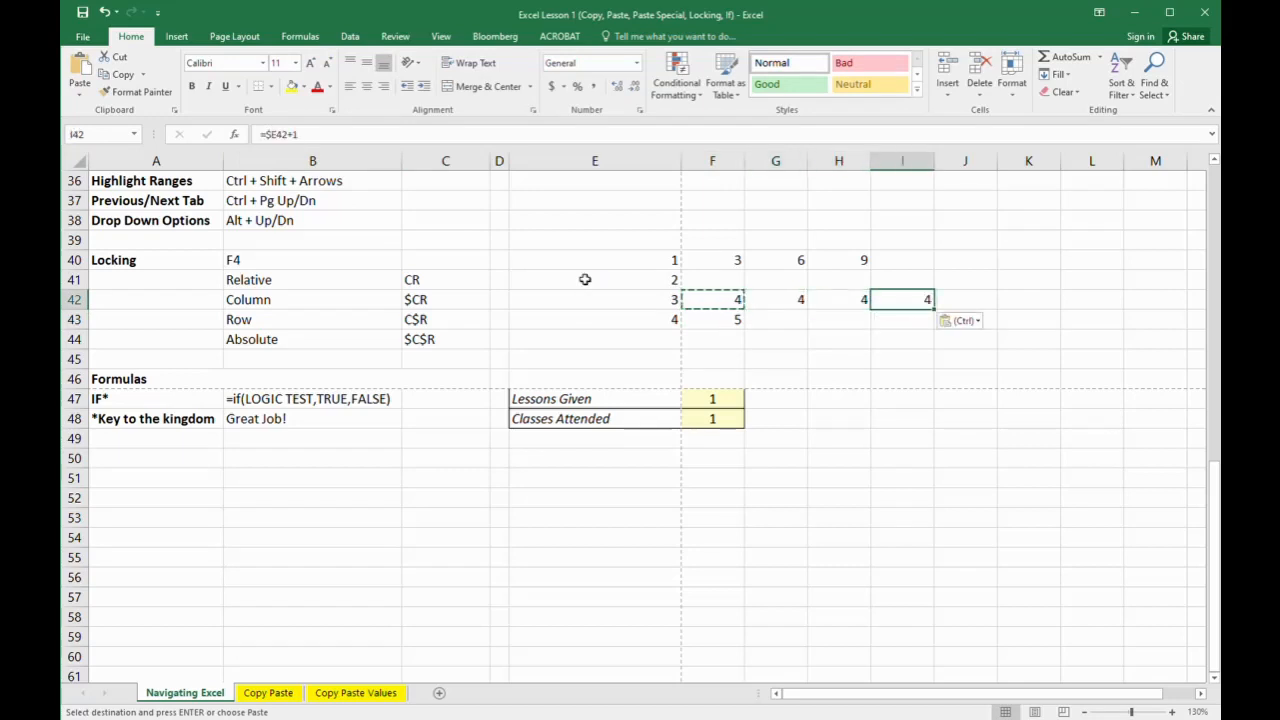
{"action": "left_click", "coordinate": [777, 299]}
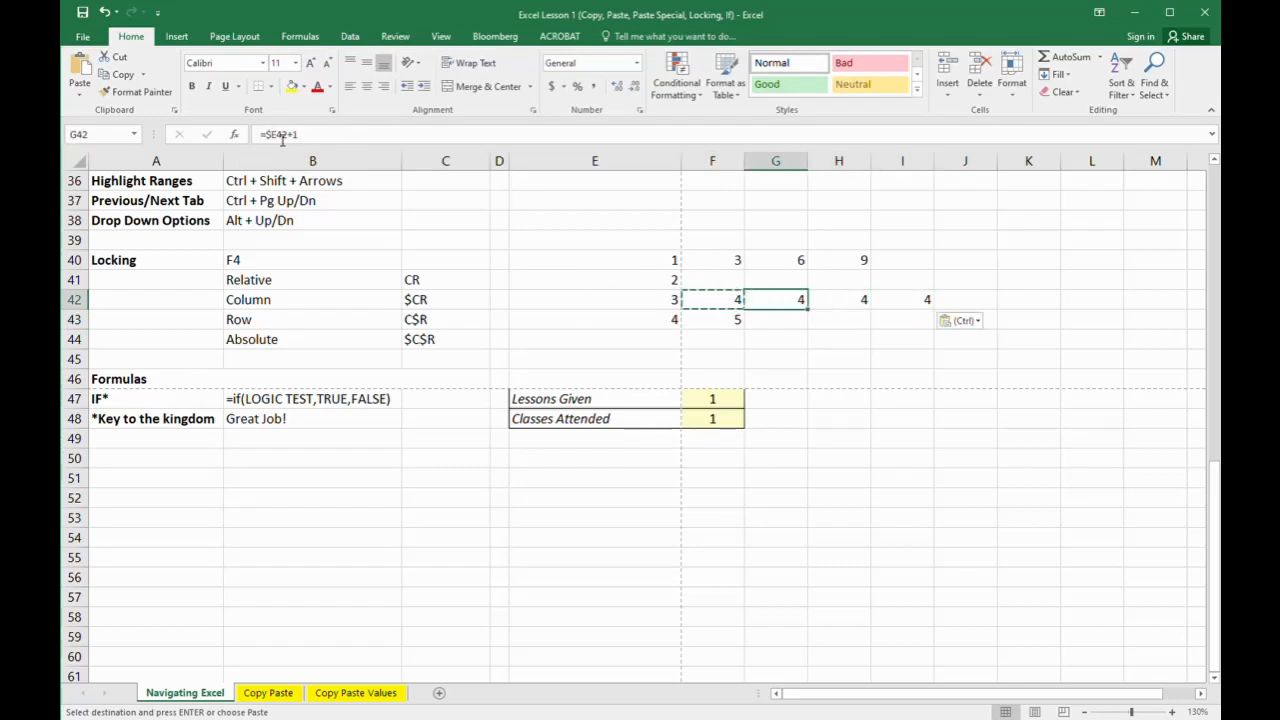
Set cell E42 to 2 and check the column-locked formulas across row 42
{"action": "left_click", "coordinate": [609, 299]}
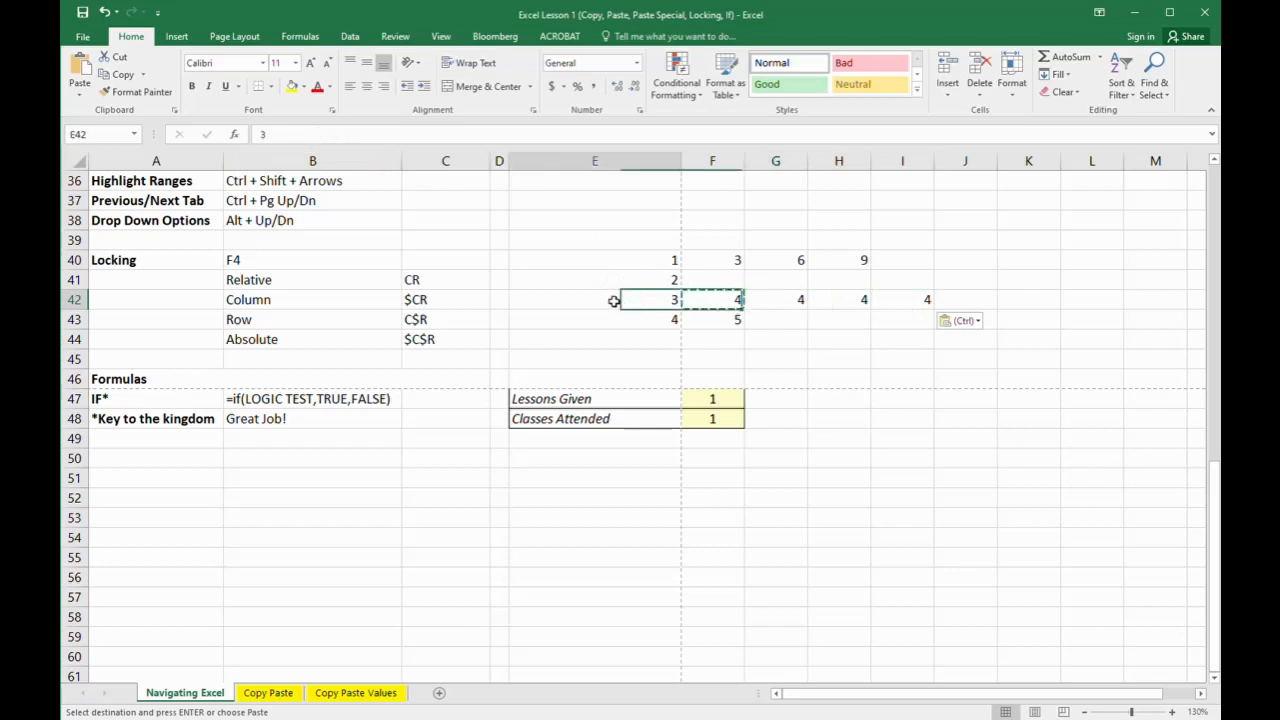
{"action": "type", "text": "2"}
{"action": "key", "text": "Return"}
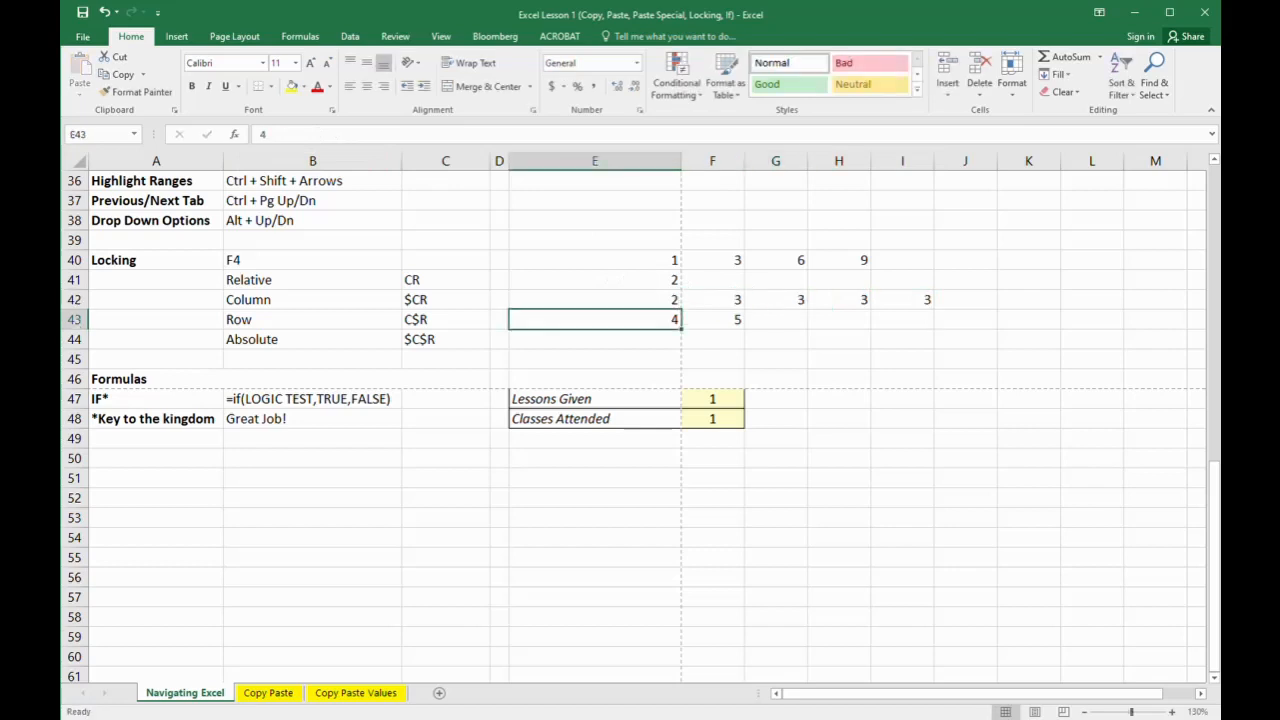
{"action": "key", "text": "Up"}
{"action": "key", "text": "Right"}
{"action": "key", "text": "Right"}
{"action": "key", "text": "Right"}
{"action": "key", "text": "Right"}
{"action": "key", "text": "Left"}
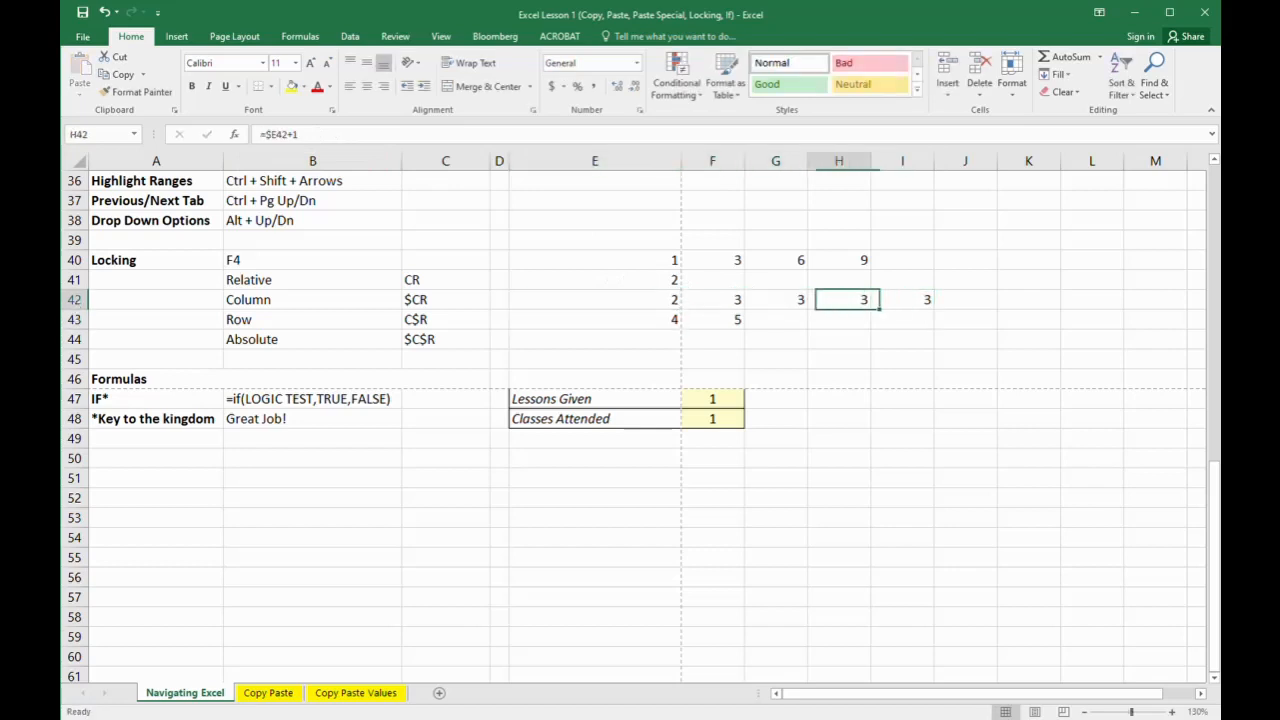
Restore the value 3 in cell E42
{"action": "key", "text": "Left"}
{"action": "key", "text": "Left"}
{"action": "key", "text": "Left"}
{"action": "type", "text": "3"}
{"action": "key", "text": "Return"}
Remove the column lock from the formula in F42 so it reads =E42+1
{"action": "key", "text": "Up"}
{"action": "key", "text": "Right"}
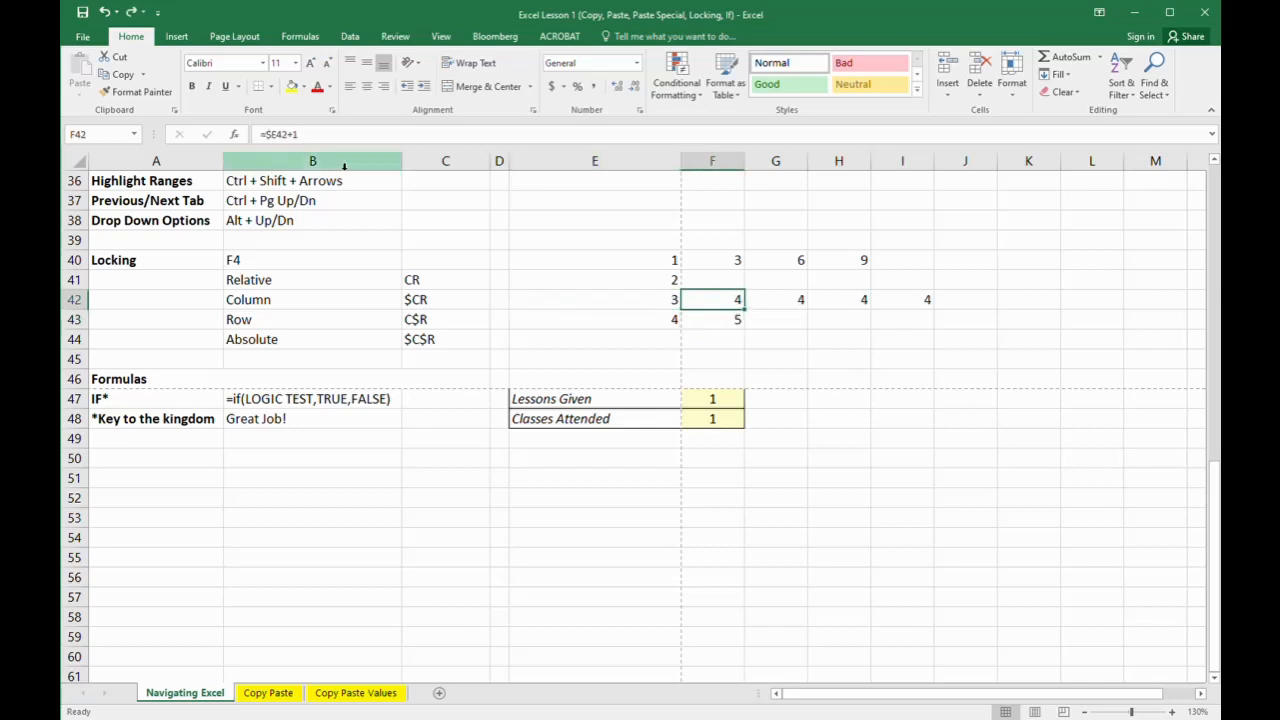
{"action": "left_click", "coordinate": [279, 138]}
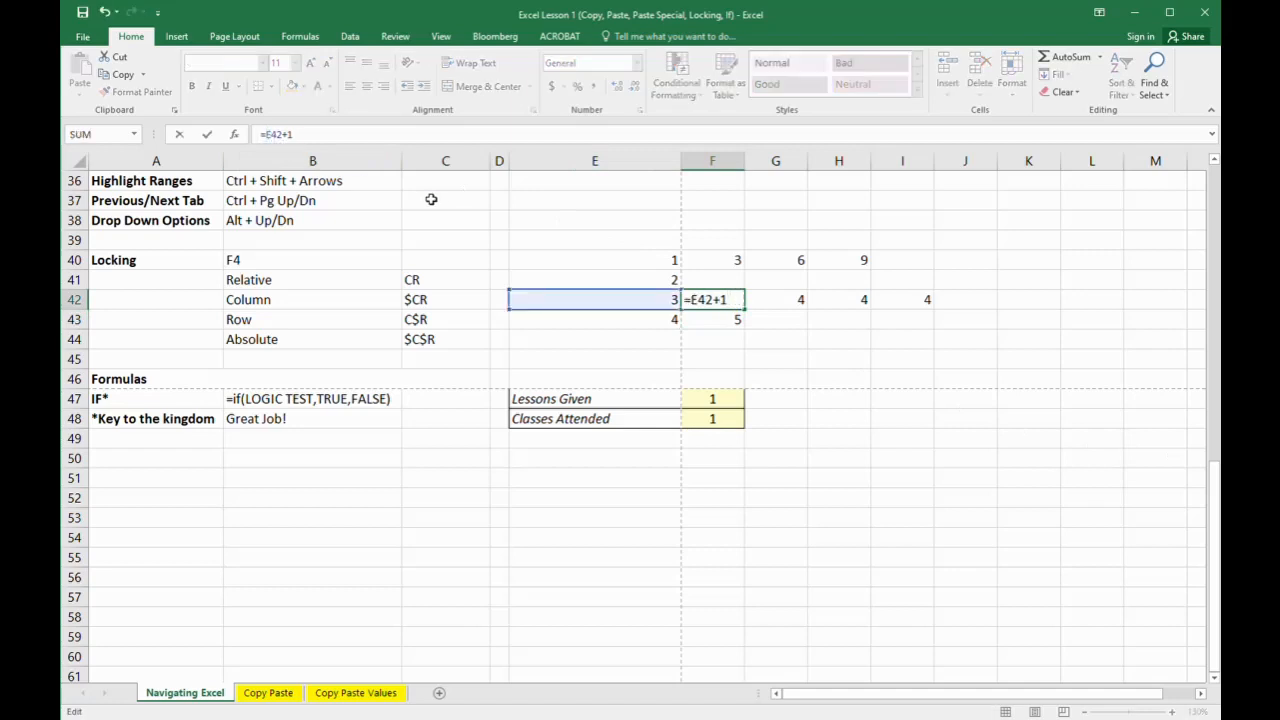
{"action": "key", "text": "Return"}
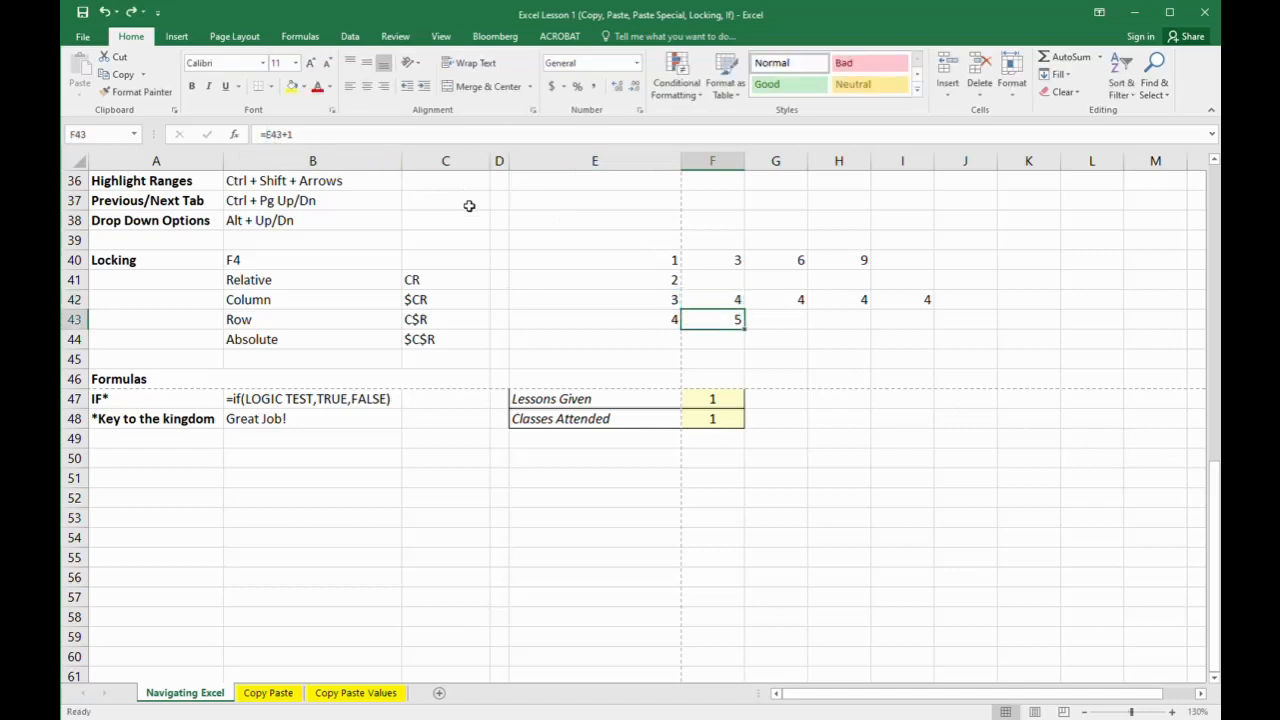
Lock the row reference in cell F43 so its formula reads =E$43+1
{"action": "left_click", "coordinate": [274, 140]}
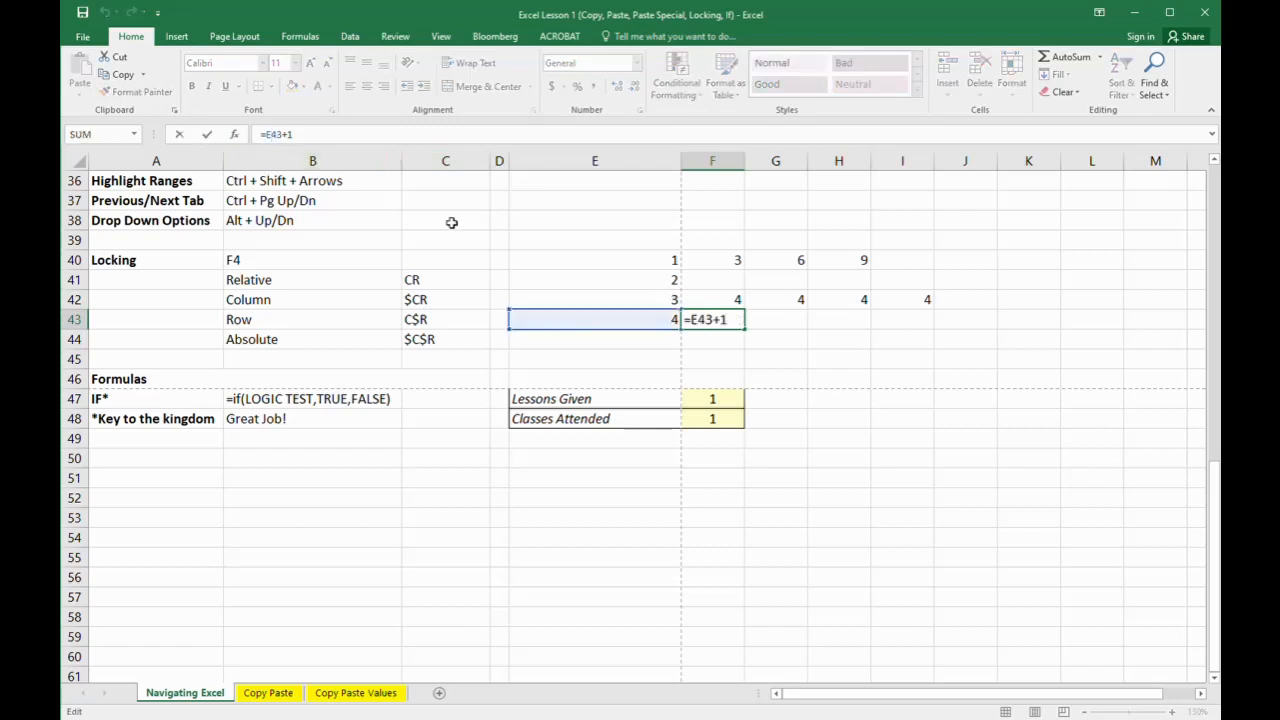
{"action": "type", "text": "$"}
{"action": "key", "text": "Return"}
Copy the row-locked formula from F43 across cells G43 to I43
{"action": "key", "text": "Up"}
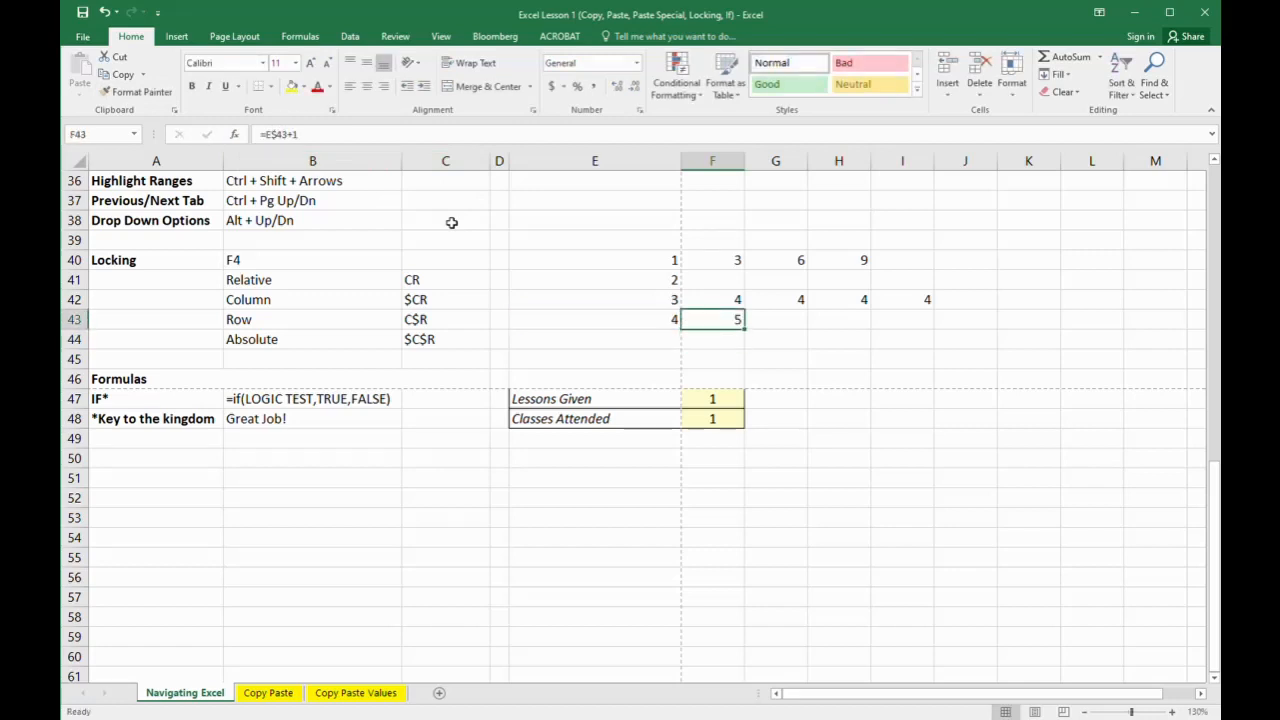
{"action": "key", "text": "ctrl+c"}
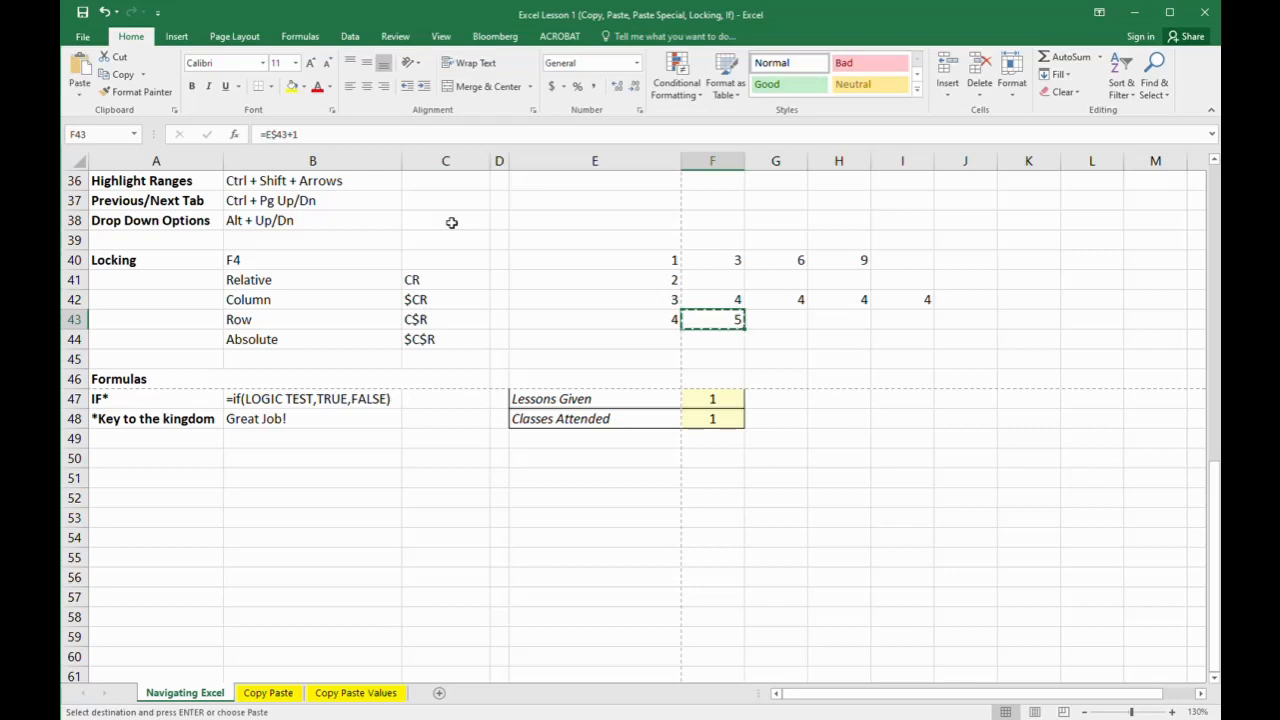
{"action": "key", "text": "Down"}
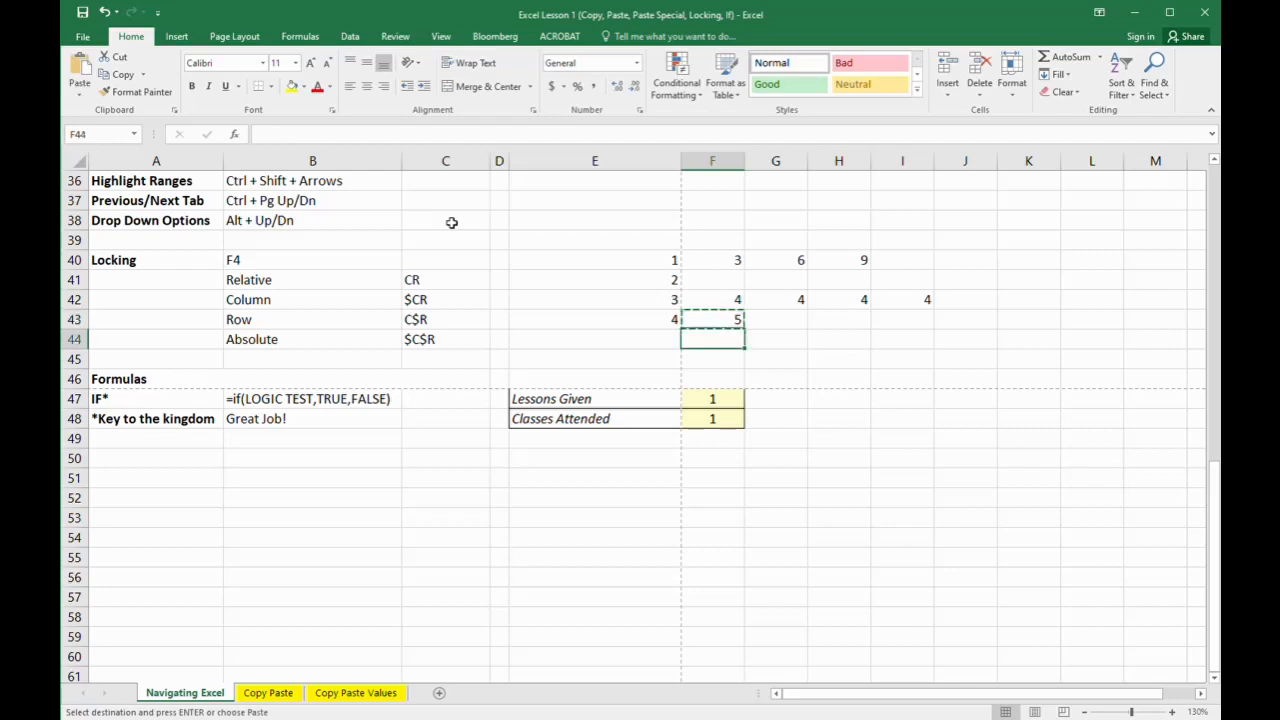
{"action": "key", "text": "Up"}
{"action": "key", "text": "Right"}
{"action": "key", "text": "ctrl+v"}
{"action": "key", "text": "Right"}
{"action": "key", "text": "ctrl+v"}
{"action": "key", "text": "Right"}
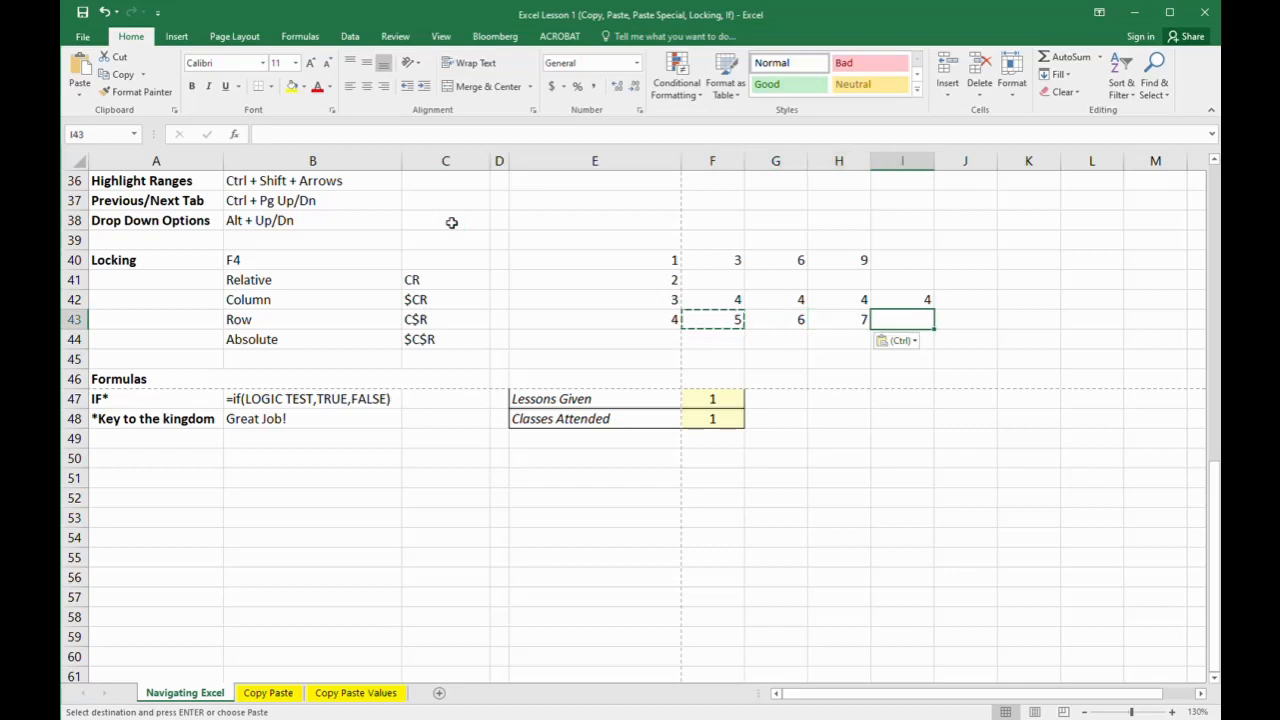
{"action": "key", "text": "ctrl+v"}
Paste the row-locked formula down cells F44 to F46 and compare its reference with cell E43
{"action": "key", "text": "Left"}
{"action": "key", "text": "Left"}
{"action": "key", "text": "Left"}
{"action": "key", "text": "Down"}
{"action": "key", "text": "ctrl+v"}
{"action": "key", "text": "Down"}
{"action": "key", "text": "ctrl+v"}
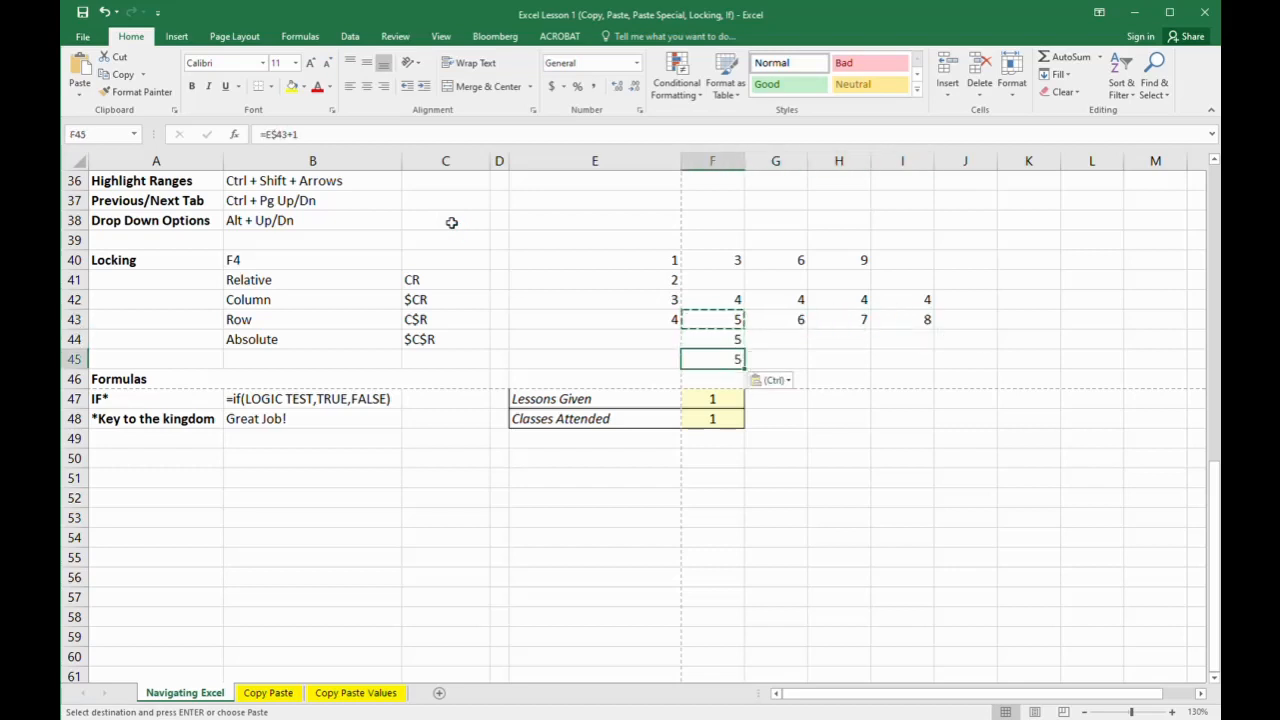
{"action": "key", "text": "Down"}
{"action": "key", "text": "ctrl+v"}
{"action": "key", "text": "Up"}
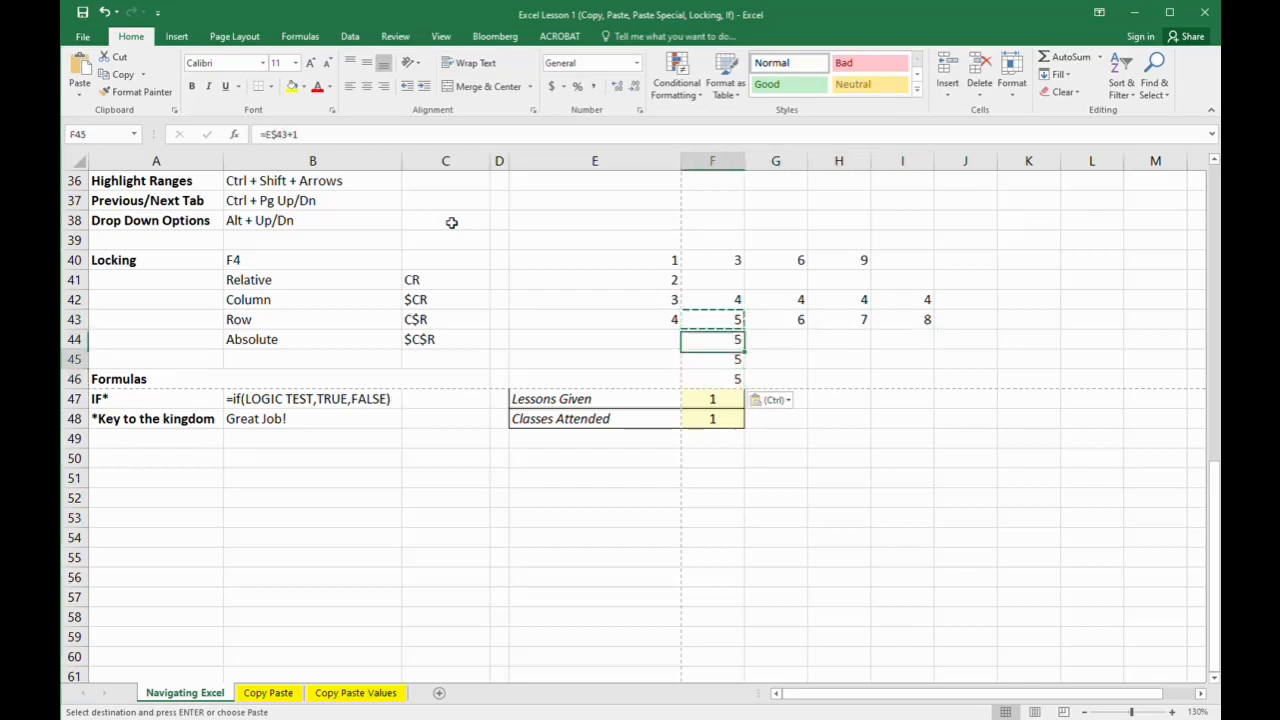
{"action": "key", "text": "Up"}
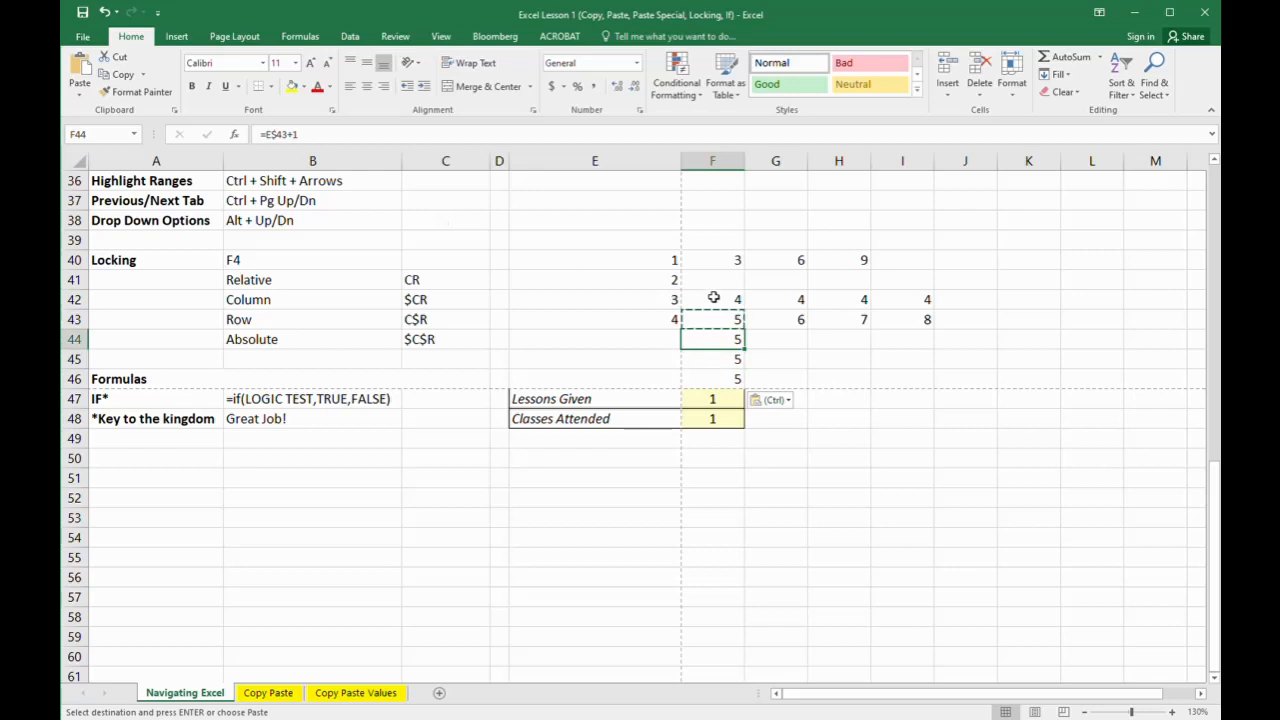
{"action": "left_click", "coordinate": [664, 320]}
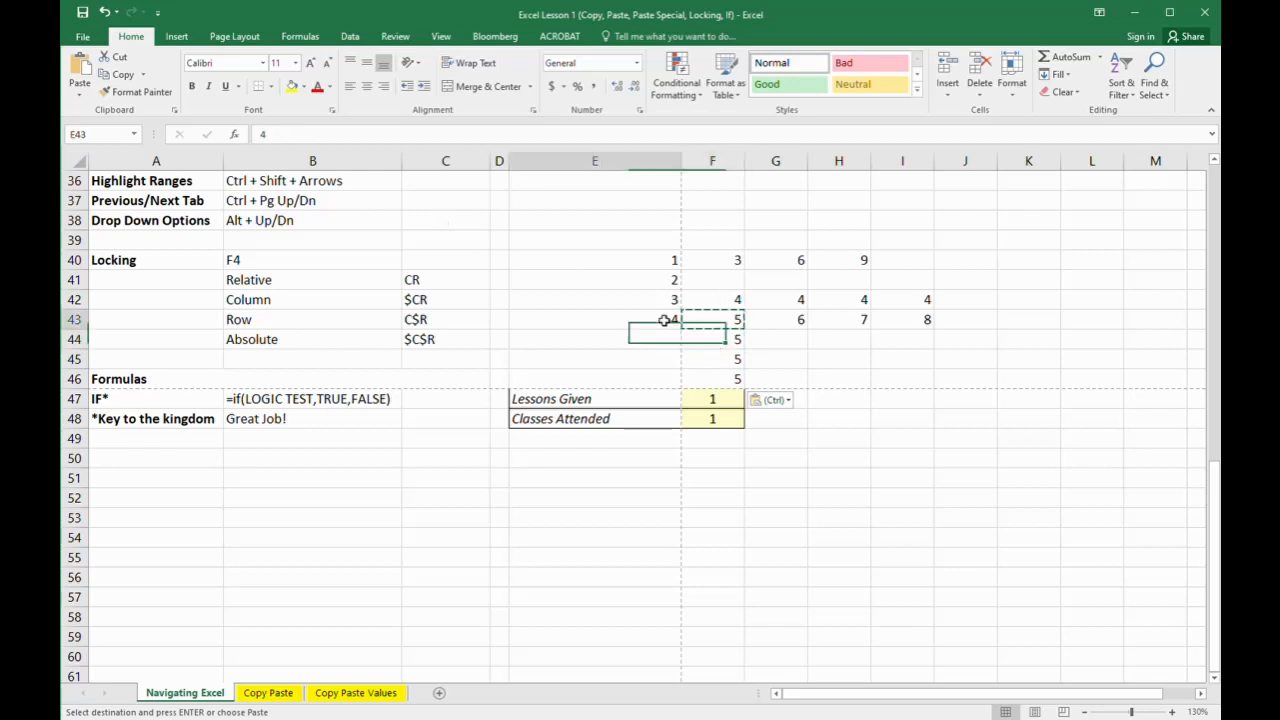
{"action": "left_click", "coordinate": [721, 339]}
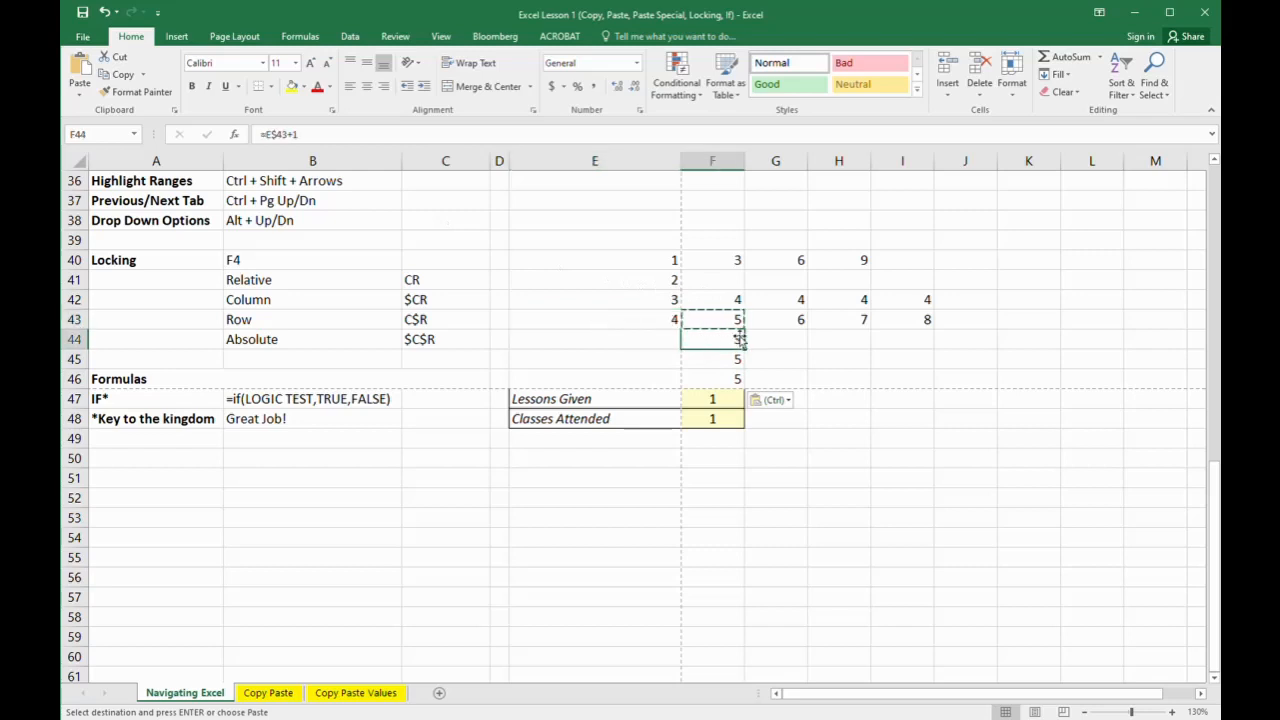
Make the reference in cell F43 absolute so its formula reads =$E$43+1
{"action": "left_click", "coordinate": [733, 324]}
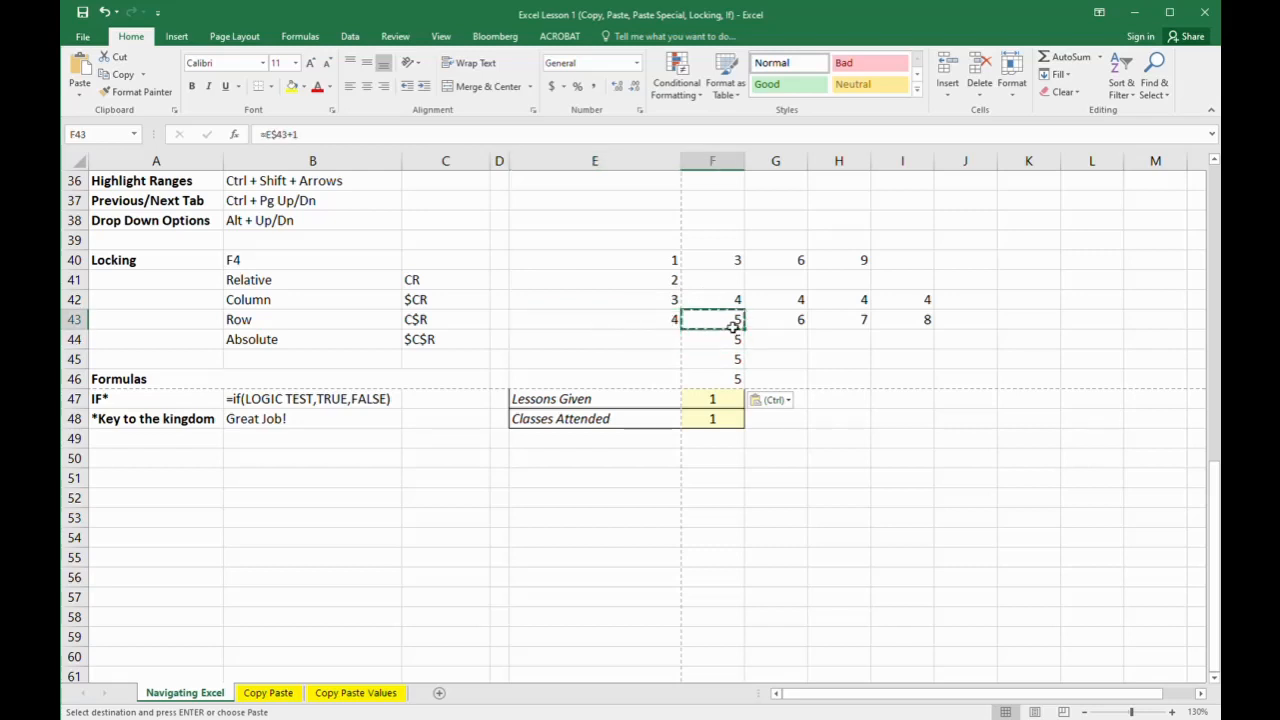
{"action": "left_click", "coordinate": [270, 134]}
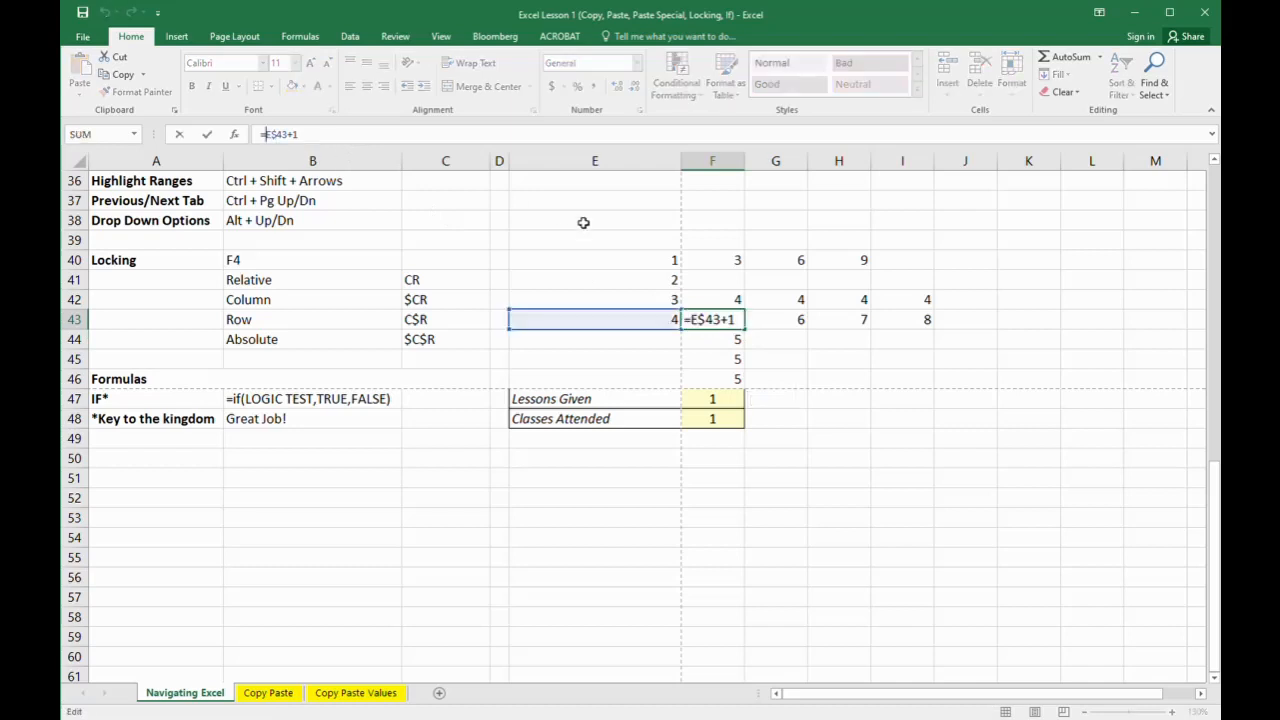
{"action": "type", "text": "$"}
{"action": "key", "text": "ctrl+Return"}
Copy the absolute formula from F43 into the whole range F43 to I46
{"action": "key", "text": "ctrl+c"}
{"action": "key", "text": "shift+Right"}
{"action": "key", "text": "shift+Right"}
{"action": "key", "text": "shift+Right"}
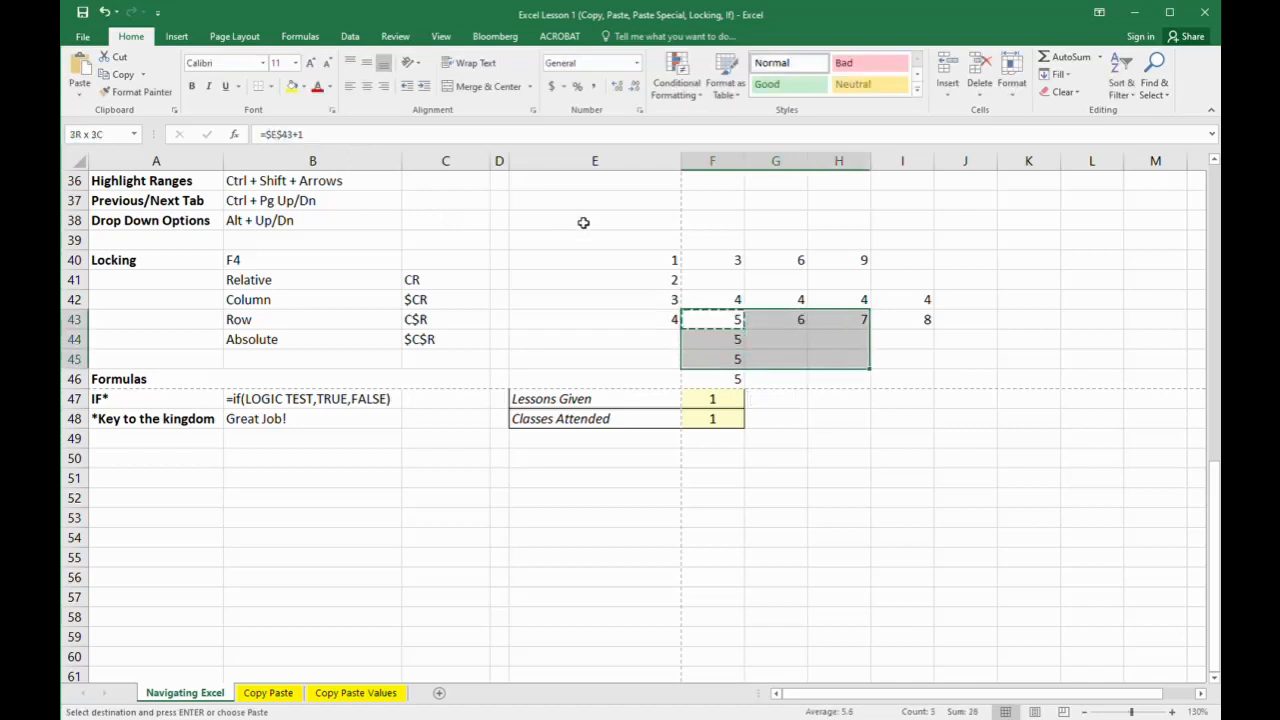
{"action": "key", "text": "shift+Down"}
{"action": "key", "text": "shift+Down"}
{"action": "key", "text": "shift+Down"}
{"action": "key", "text": "ctrl+v"}
Compare the absolute references in cells F43, G44, H45 and F44
{"action": "key", "text": "shift+Up"}
{"action": "key", "text": "shift+Up"}
{"action": "key", "text": "shift+Up"}
{"action": "key", "text": "shift+Left"}
{"action": "key", "text": "shift+Left"}
{"action": "key", "text": "shift+Left"}
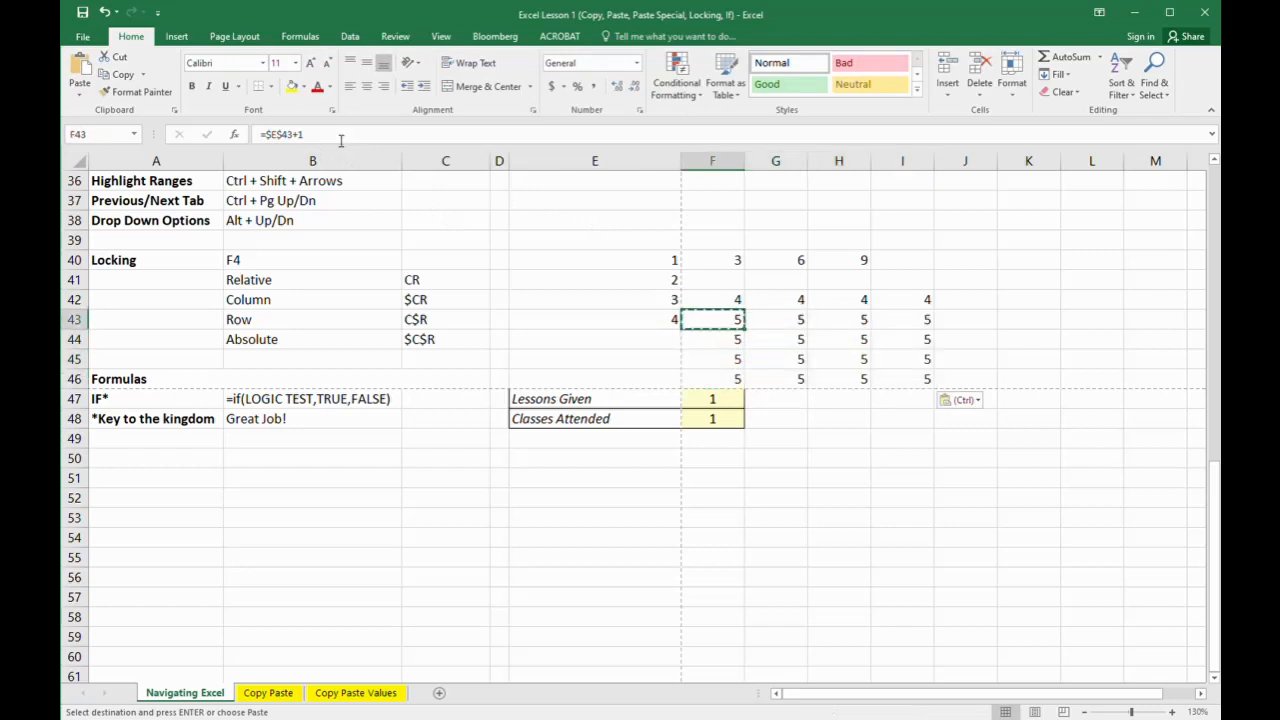
{"action": "left_click", "coordinate": [298, 134]}
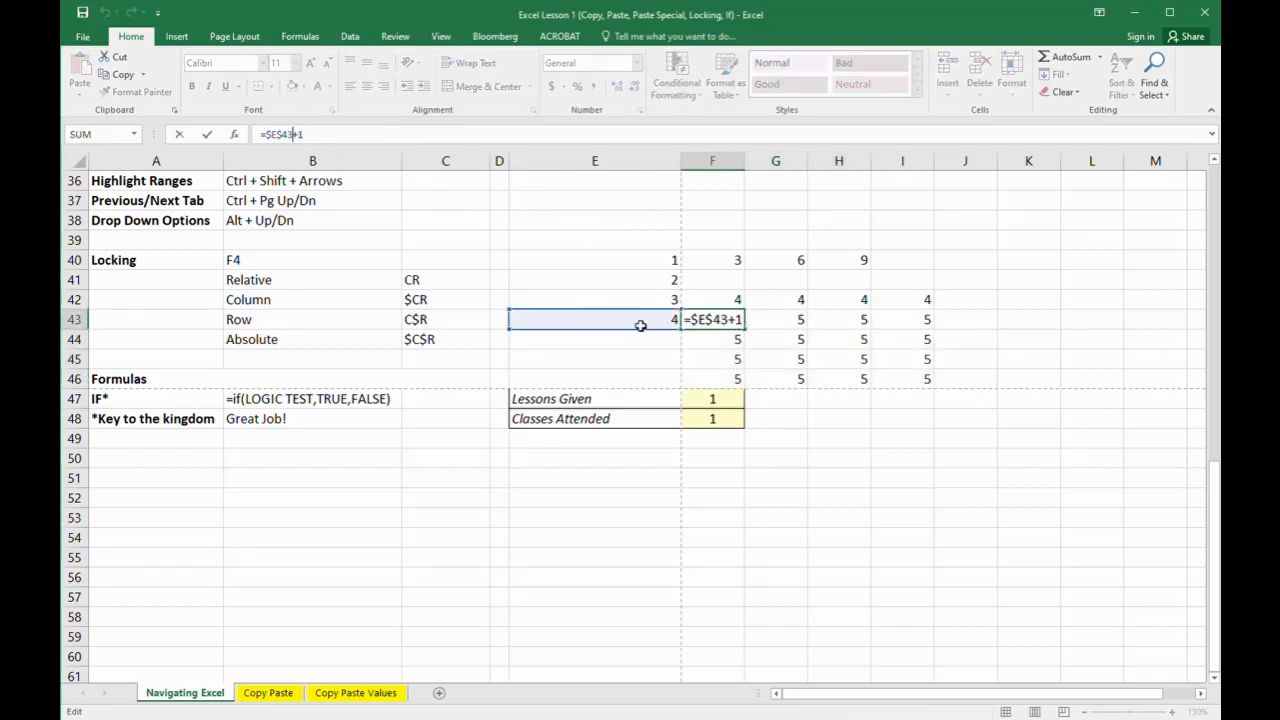
{"action": "key", "text": "Escape"}
{"action": "left_click", "coordinate": [778, 347]}
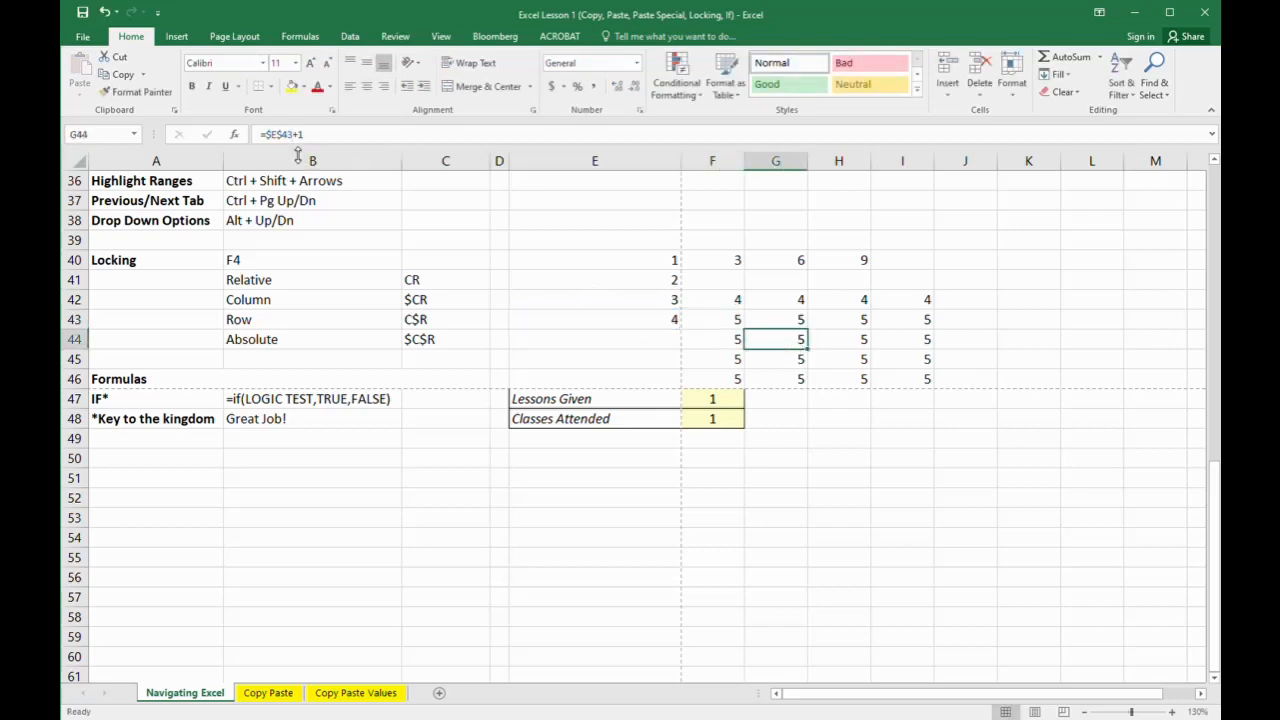
{"action": "left_click", "coordinate": [862, 362]}
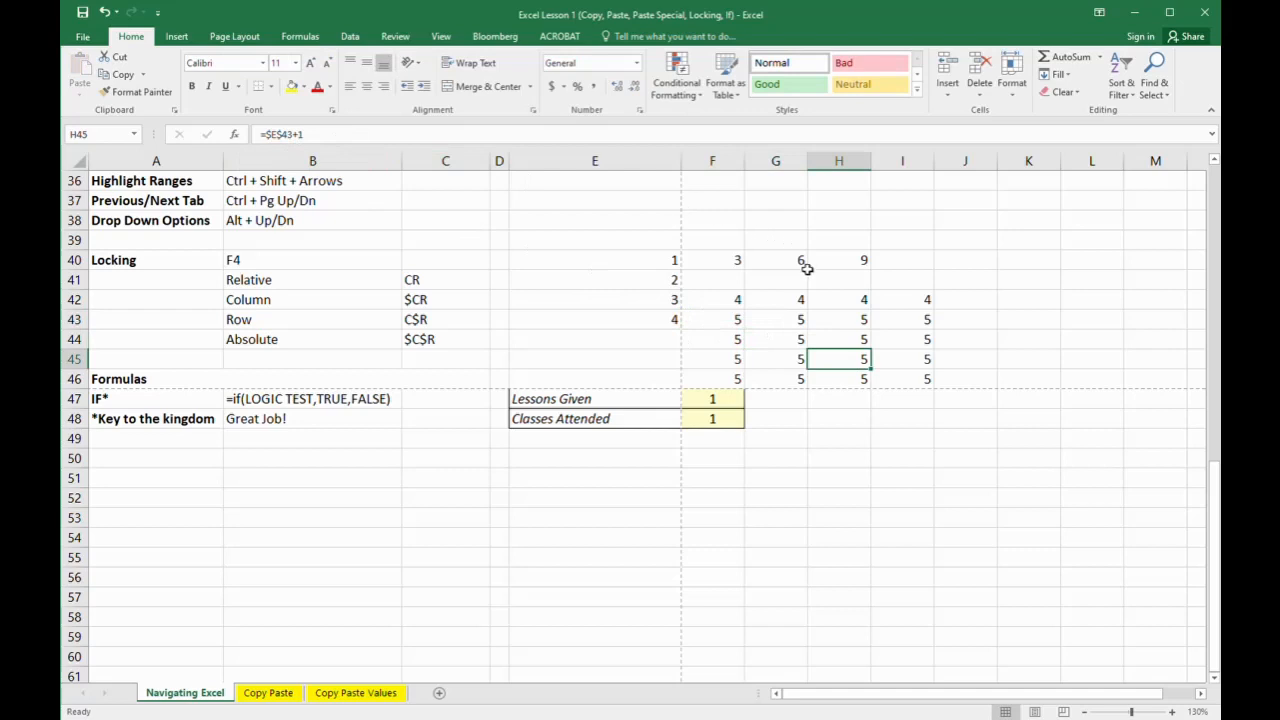
{"action": "left_click", "coordinate": [725, 342]}
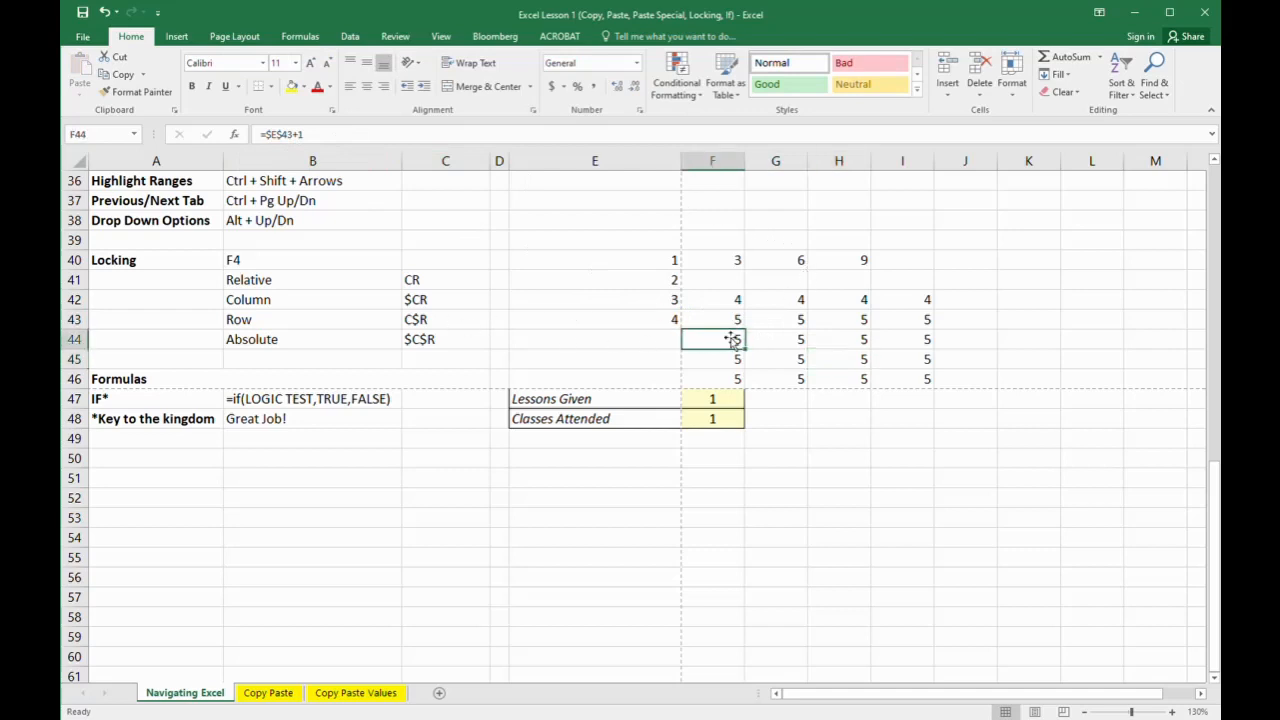
Cycle the E43 reference in cell F44's formula through its absolute, row-locked, column-locked and relative forms, keeping =$E$43+1
{"action": "left_click", "coordinate": [232, 262]}
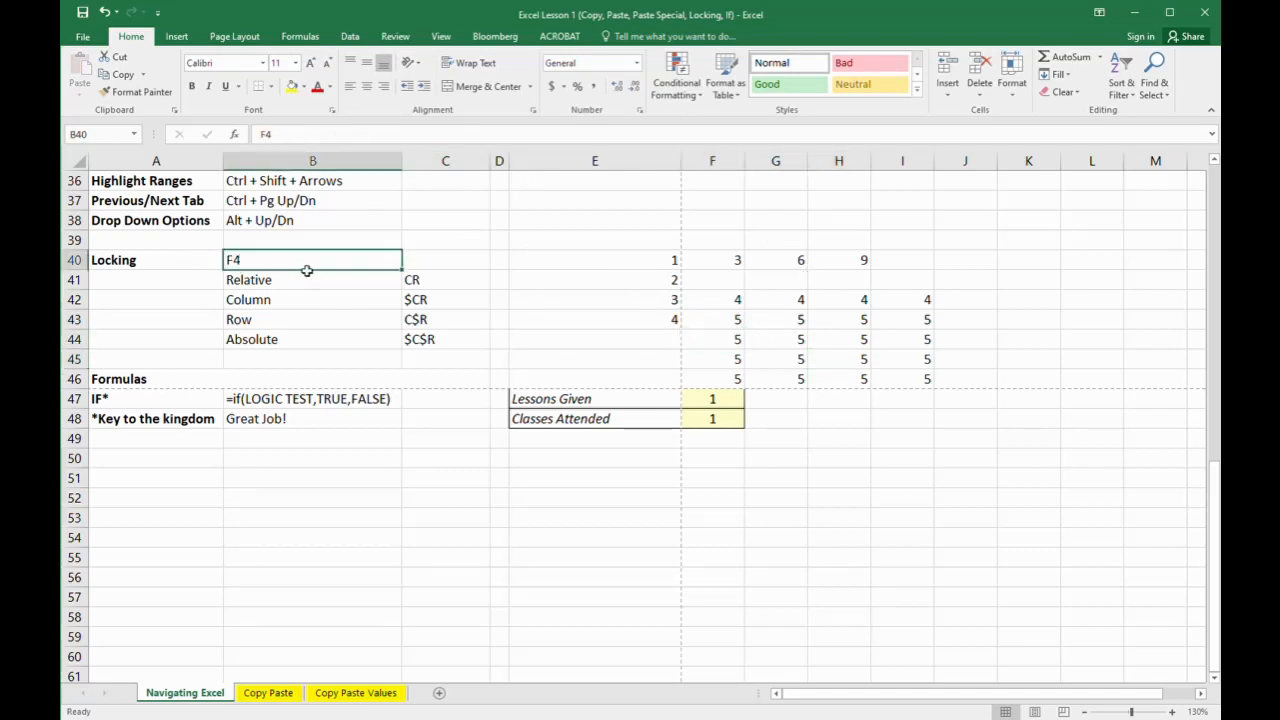
{"action": "left_click", "coordinate": [730, 345]}
{"action": "left_click", "coordinate": [291, 134]}
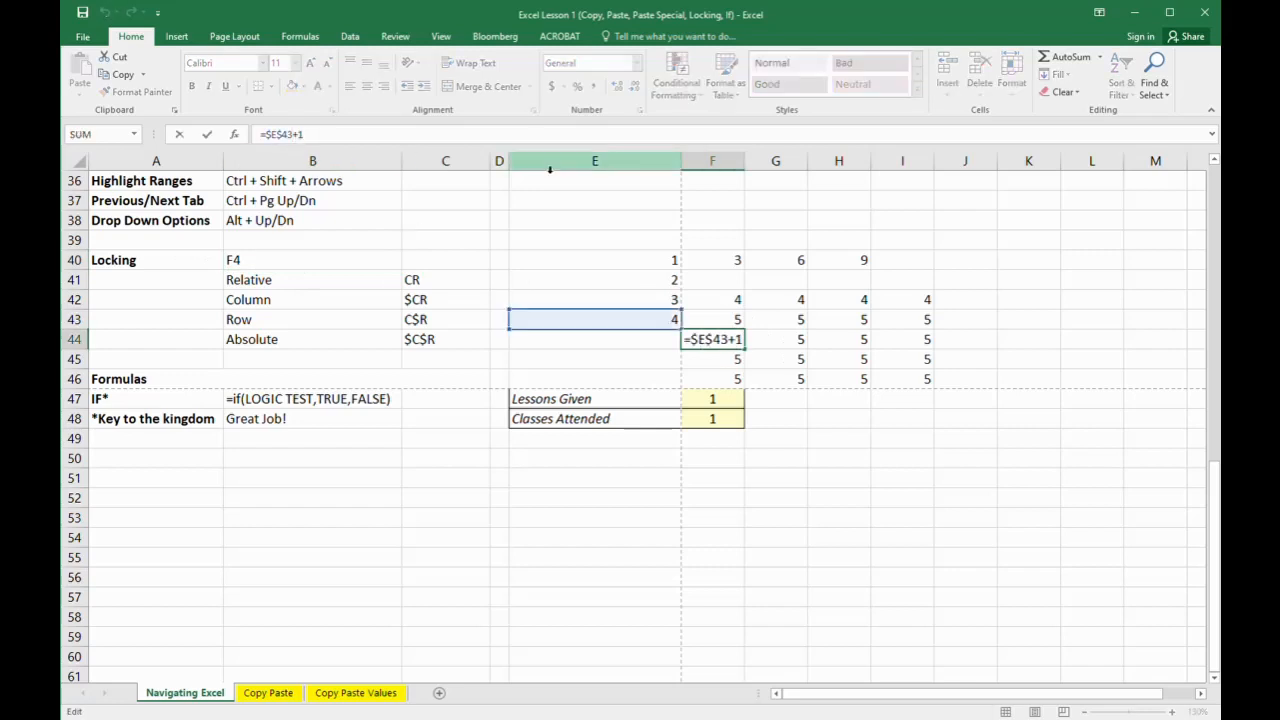
{"action": "key", "text": "F4"}
{"action": "key", "text": "F4"}
{"action": "key", "text": "F4"}
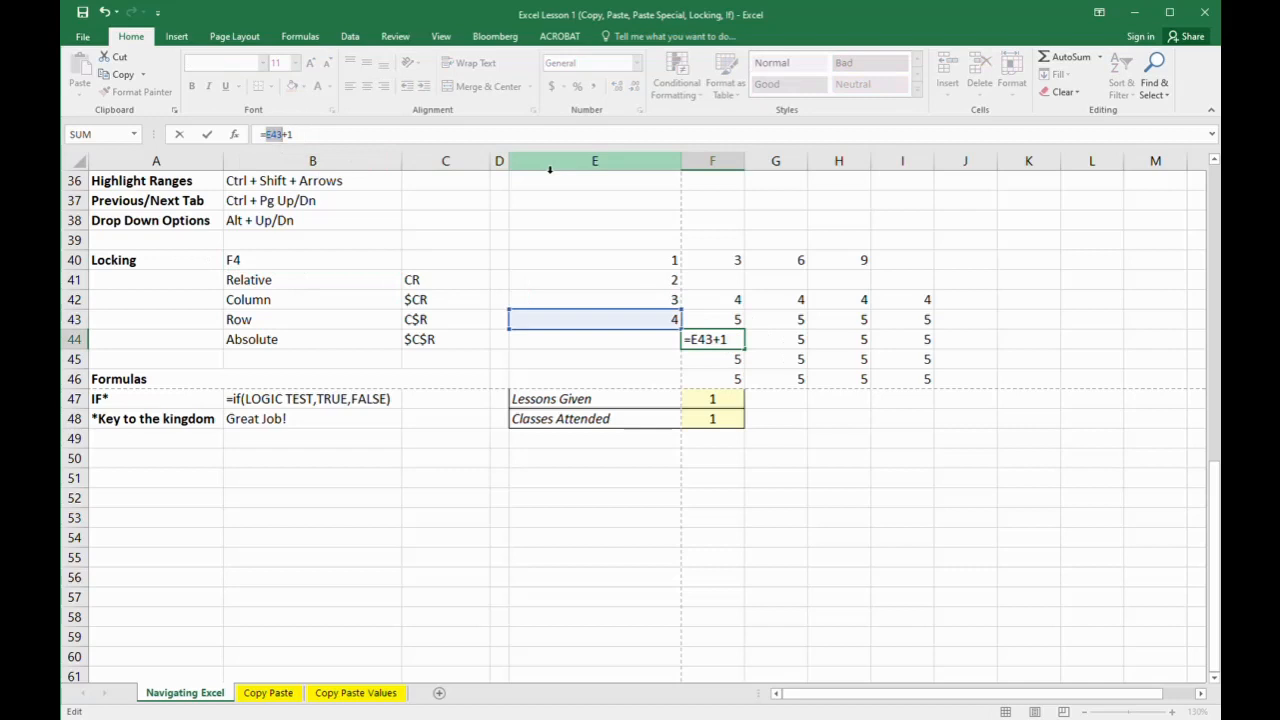
{"action": "key", "text": "F4"}
{"action": "key", "text": "F4"}
{"action": "key", "text": "F4"}
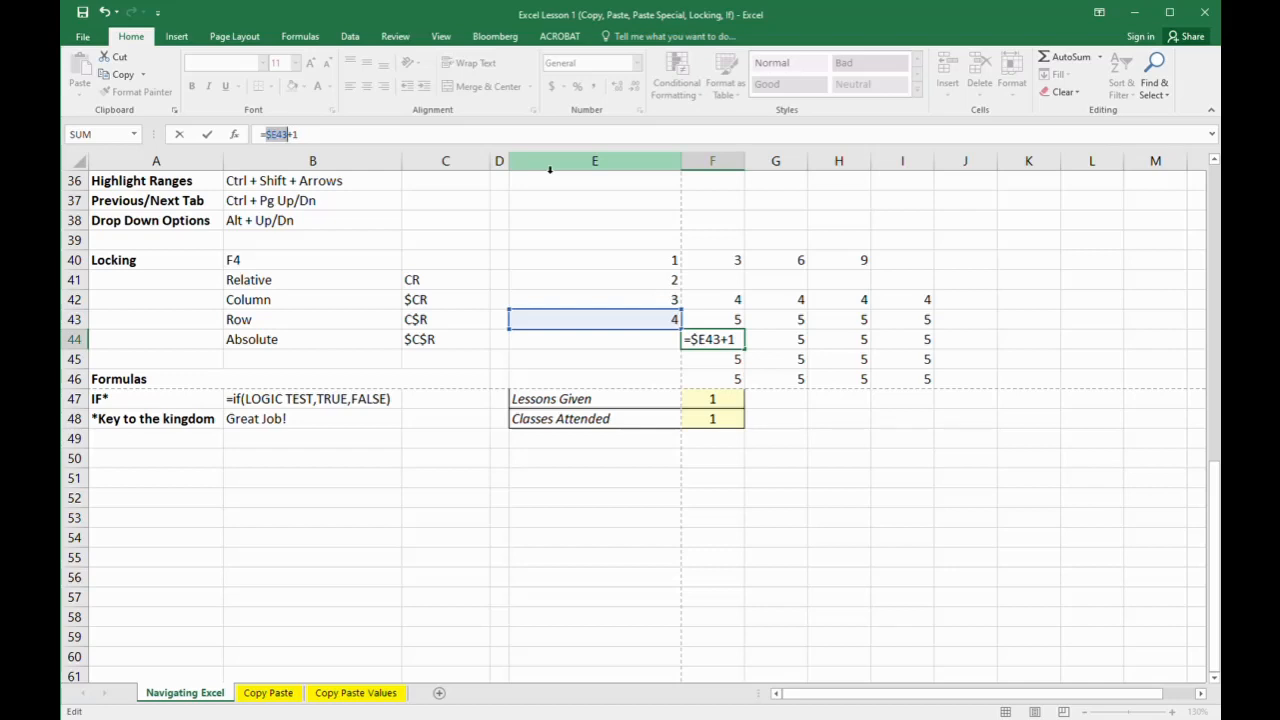
{"action": "key", "text": "ctrl+Return"}
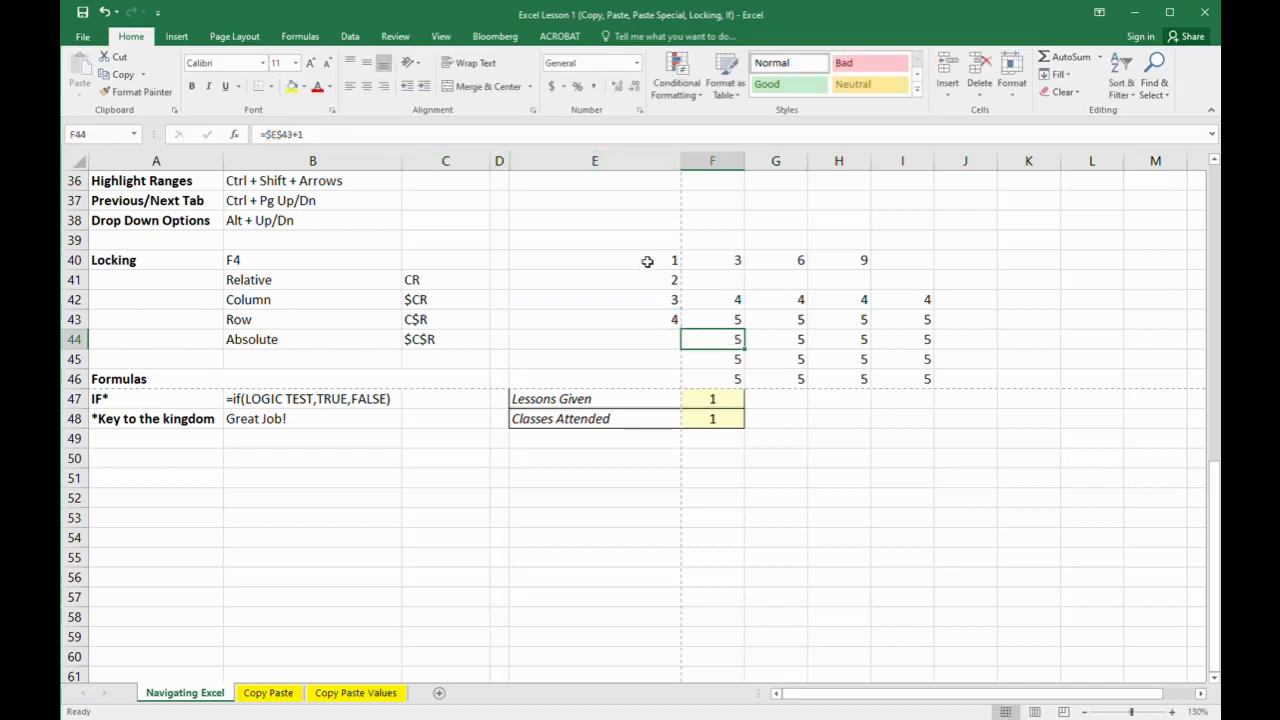
Clear the locking example values and formulas from the range E40 to J46
{"action": "left_click_drag", "start_coordinate": [648, 261], "coordinate": [951, 380]}
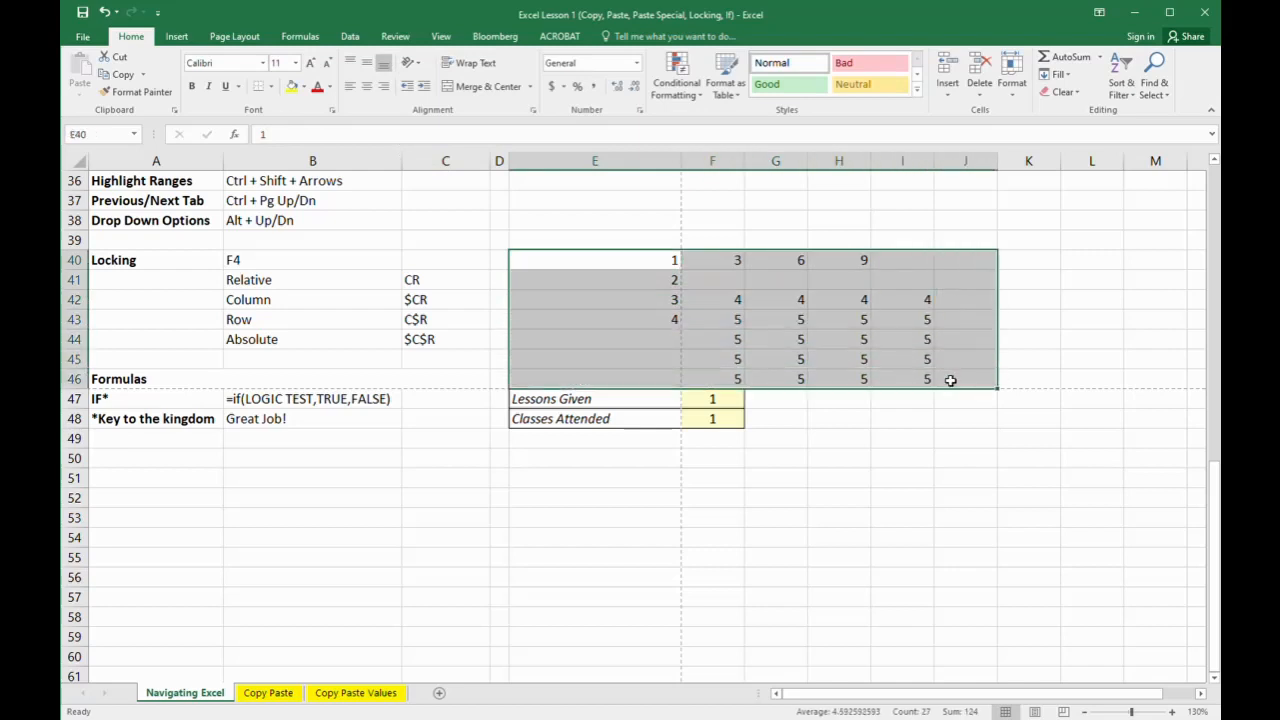
{"action": "key", "text": "Delete"}
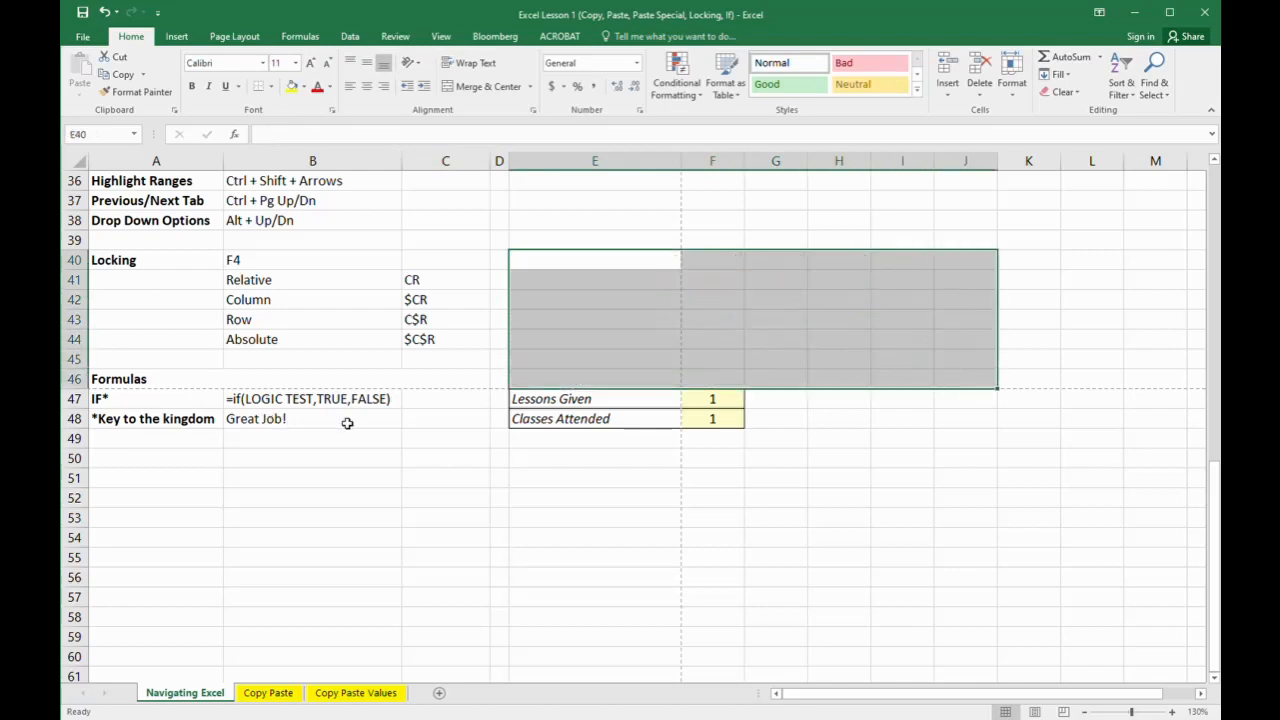
{"action": "left_click", "coordinate": [432, 459]}
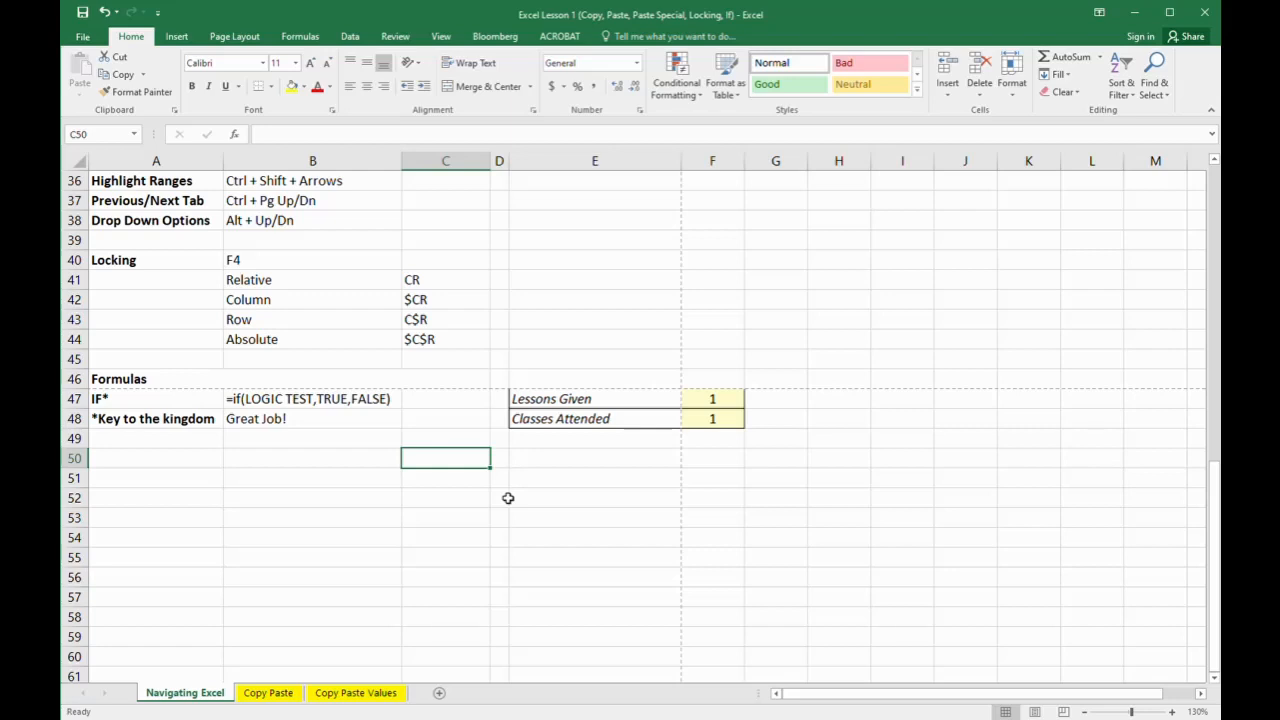
{"action": "key", "text": "Right"}
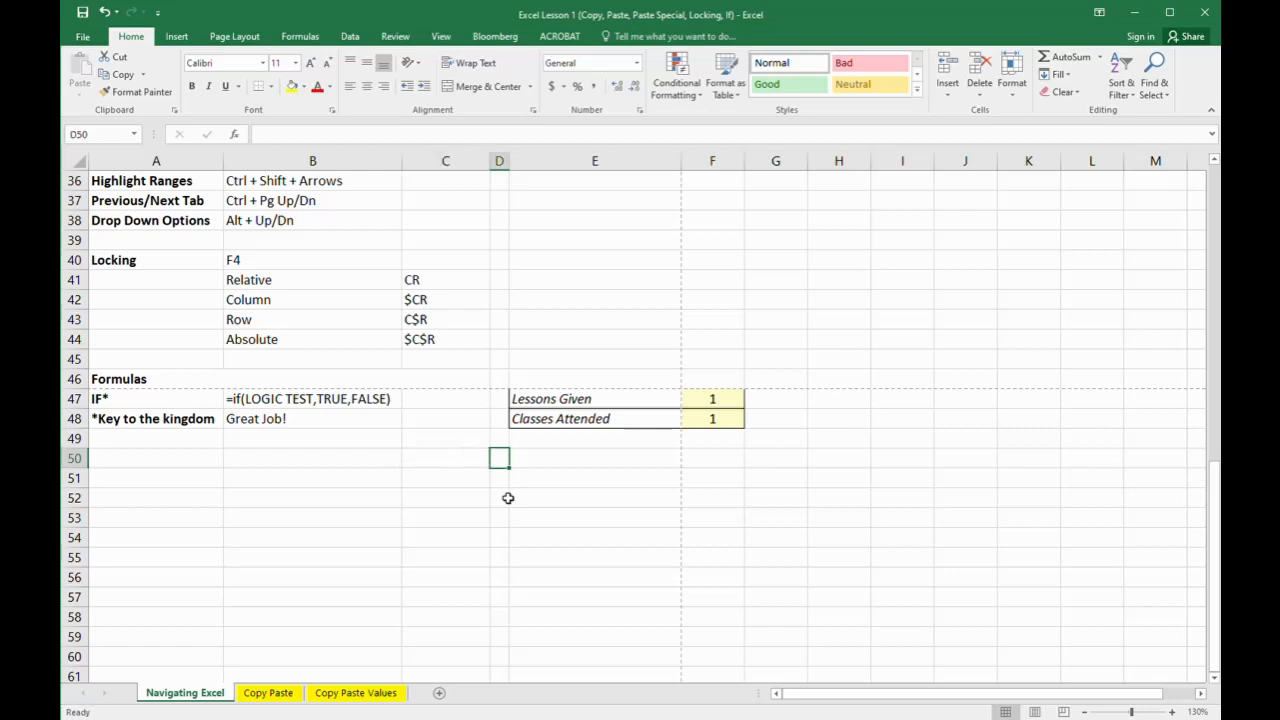
{"action": "type", "text": "=if("}
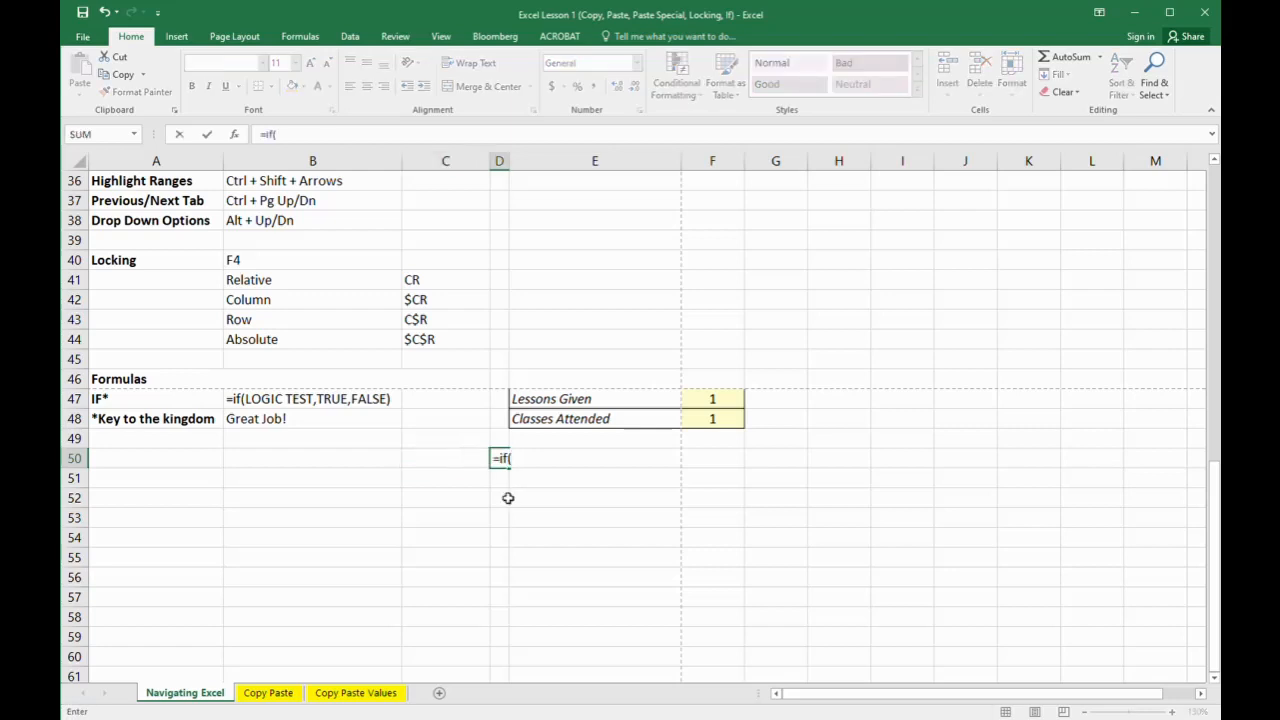
{"action": "key", "text": "Escape"}
Enter the formula =IF(F48=F47,"A+","Try Harder") in cell E50
{"action": "key", "text": "Right"}
{"action": "type", "text": "=if("}
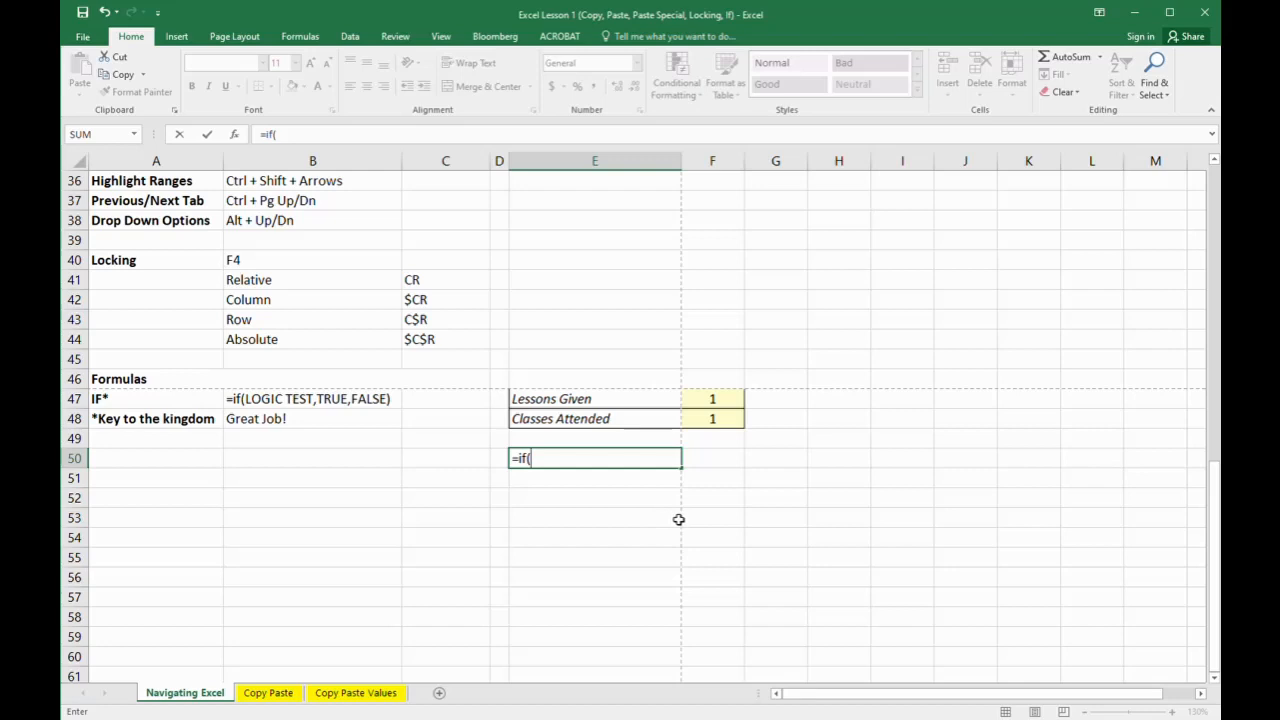
{"action": "left_click", "coordinate": [714, 422]}
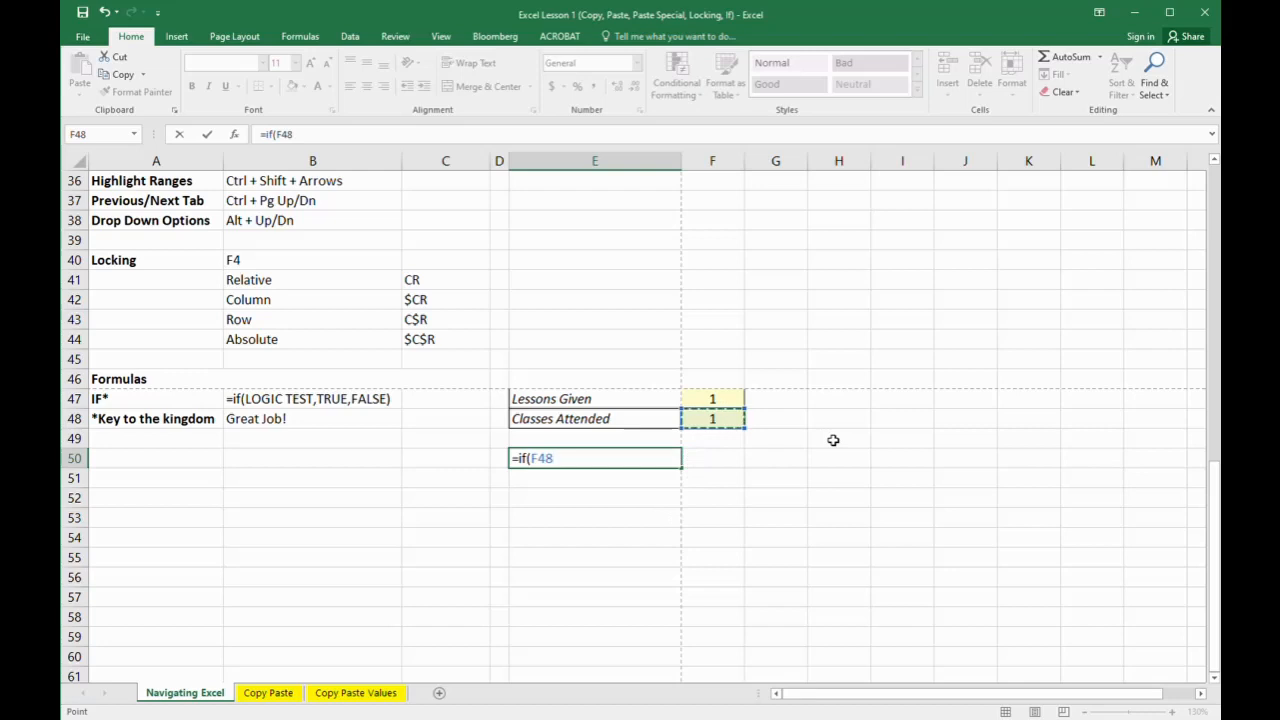
{"action": "type", "text": "="}
{"action": "left_click", "coordinate": [732, 404]}
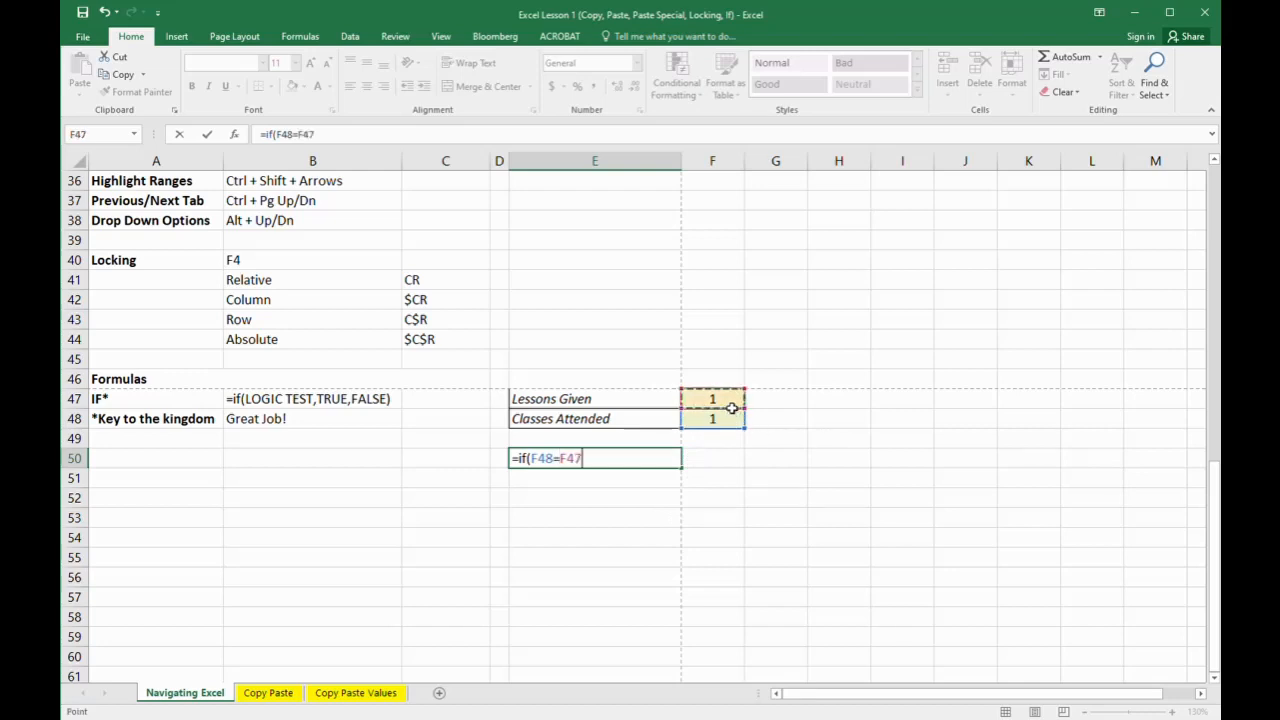
{"action": "type", "text": ",\"A+\""}
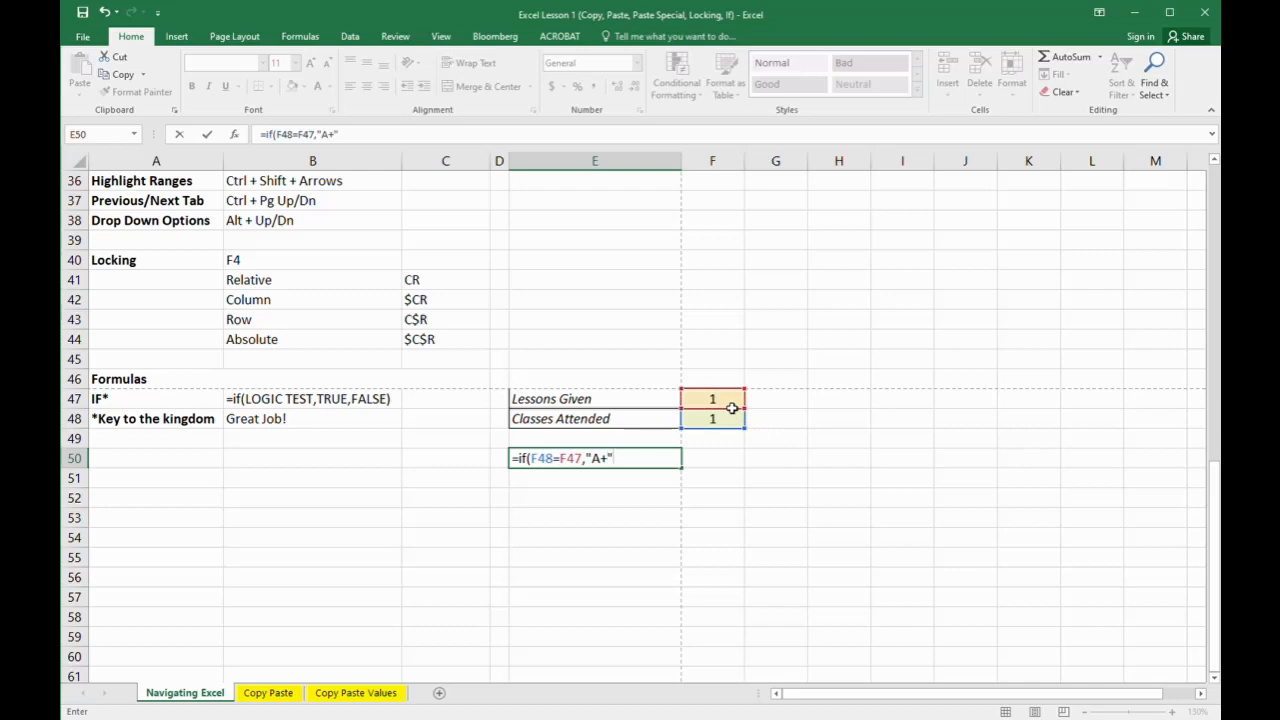
{"action": "type", "text": ",\"Try Harder"}
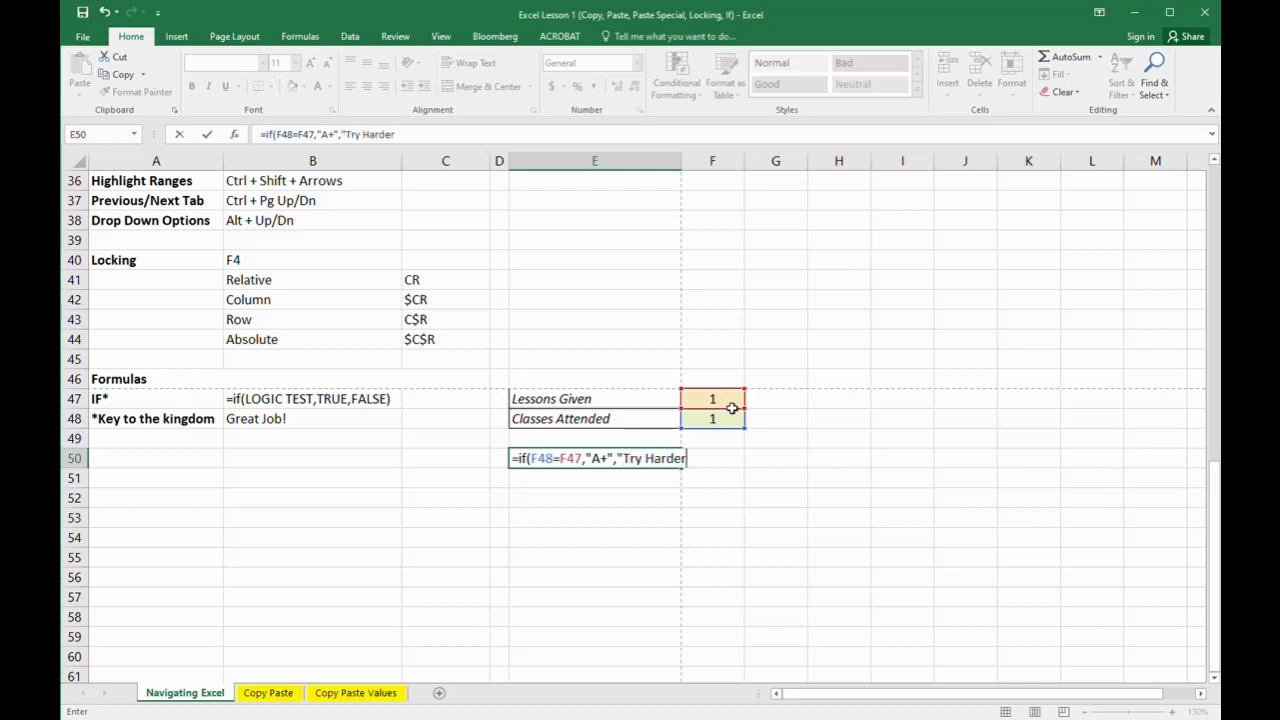
{"action": "type", "text": "\")"}
{"action": "key", "text": "Return"}
Set Classes Attended in F48 to 0 and check the IF formula's result in cell E50
{"action": "key", "text": "Up"}
{"action": "key", "text": "Right"}
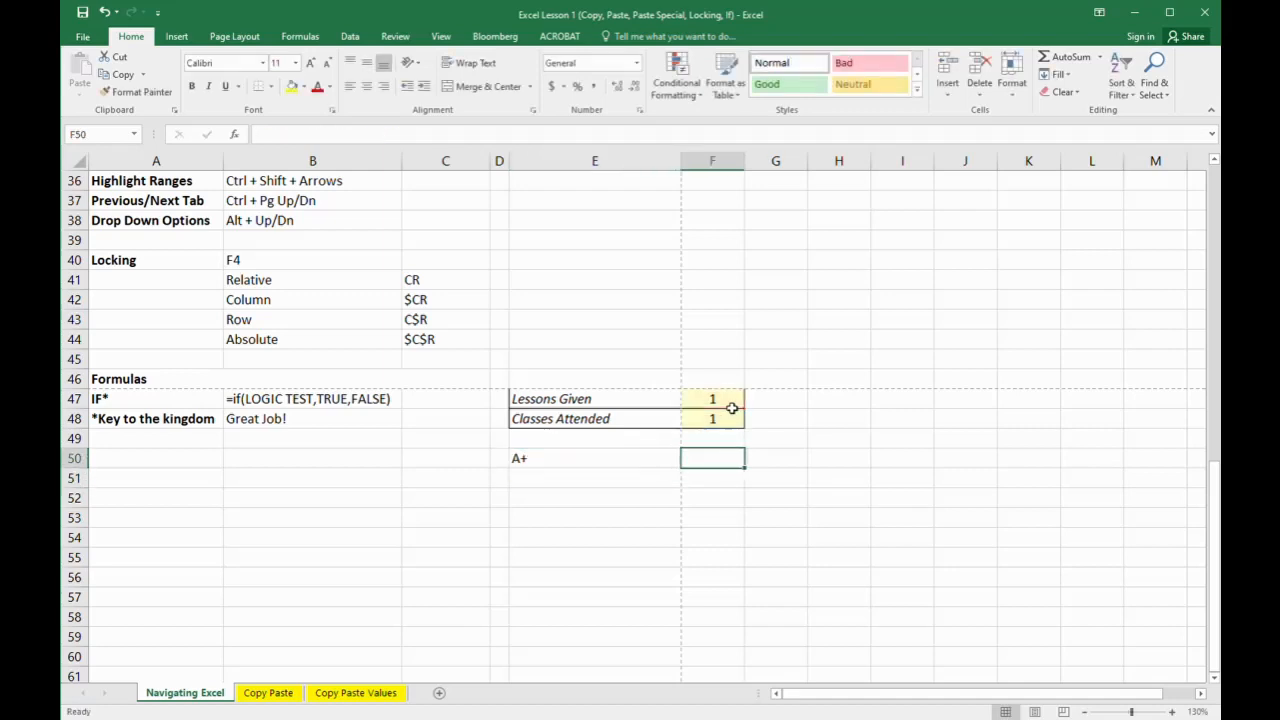
{"action": "key", "text": "Up"}
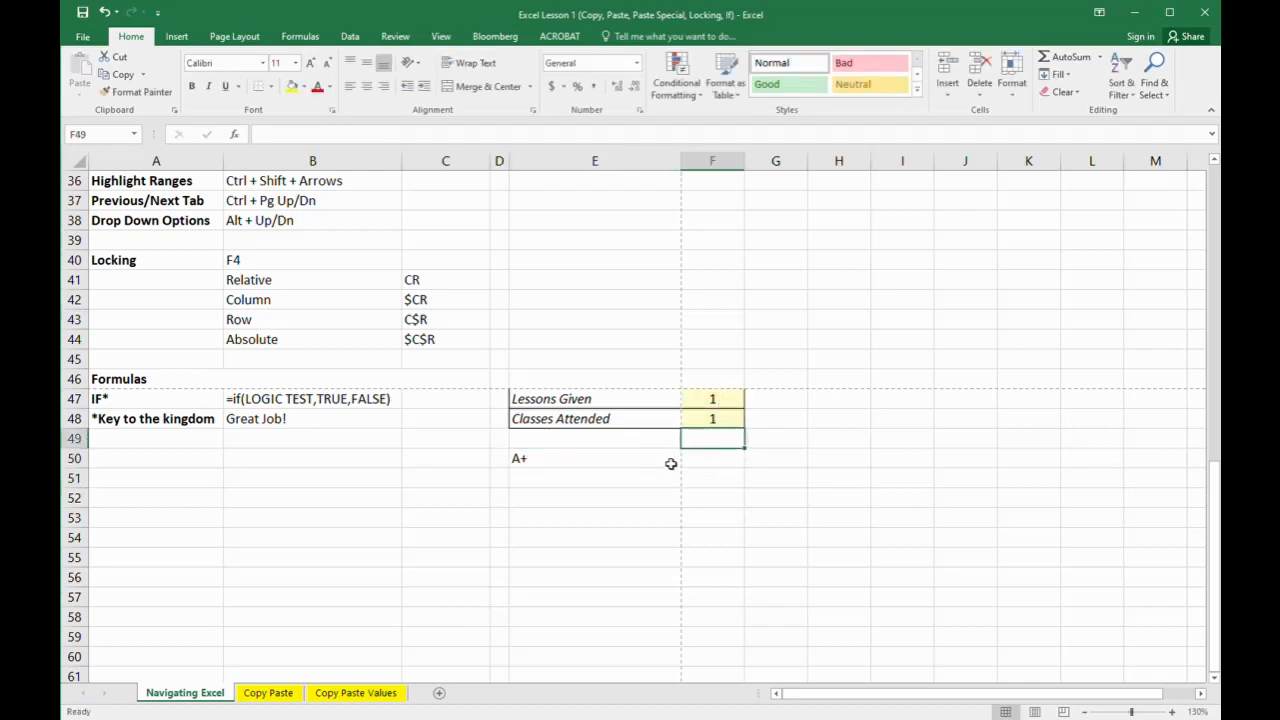
{"action": "left_click", "coordinate": [720, 415]}
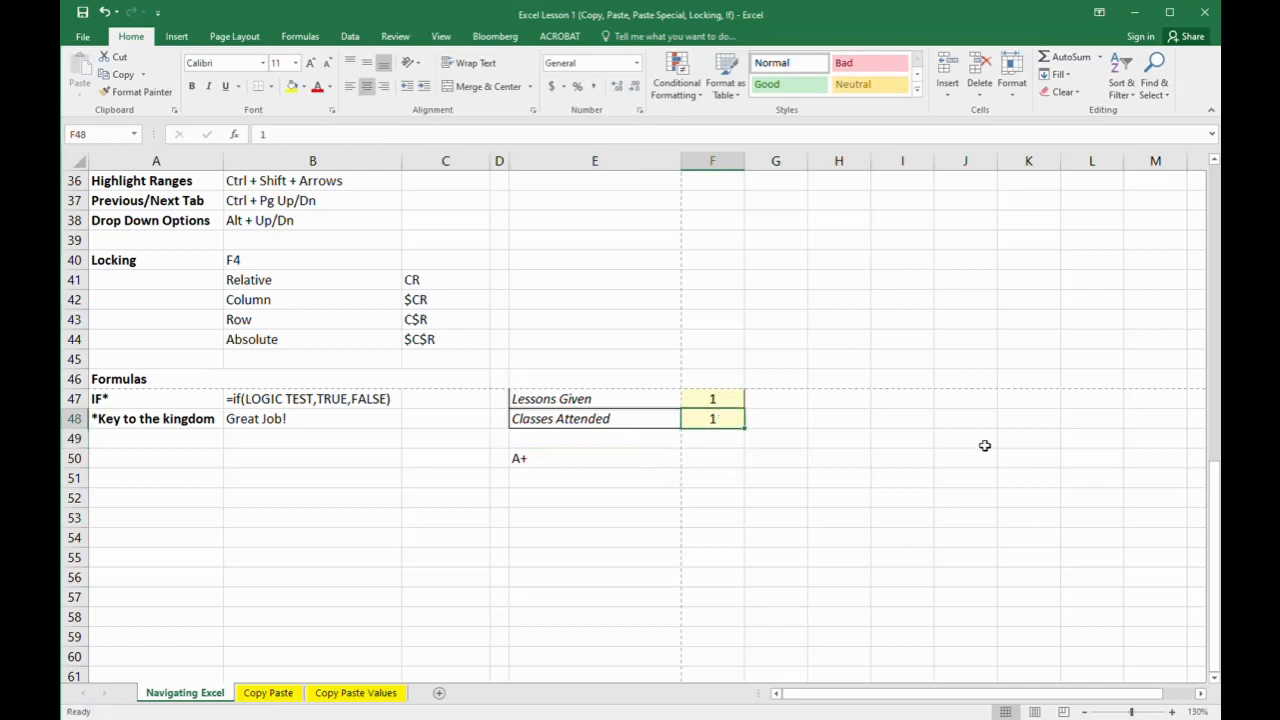
{"action": "type", "text": "0"}
{"action": "key", "text": "Return"}
{"action": "key", "text": "Down"}
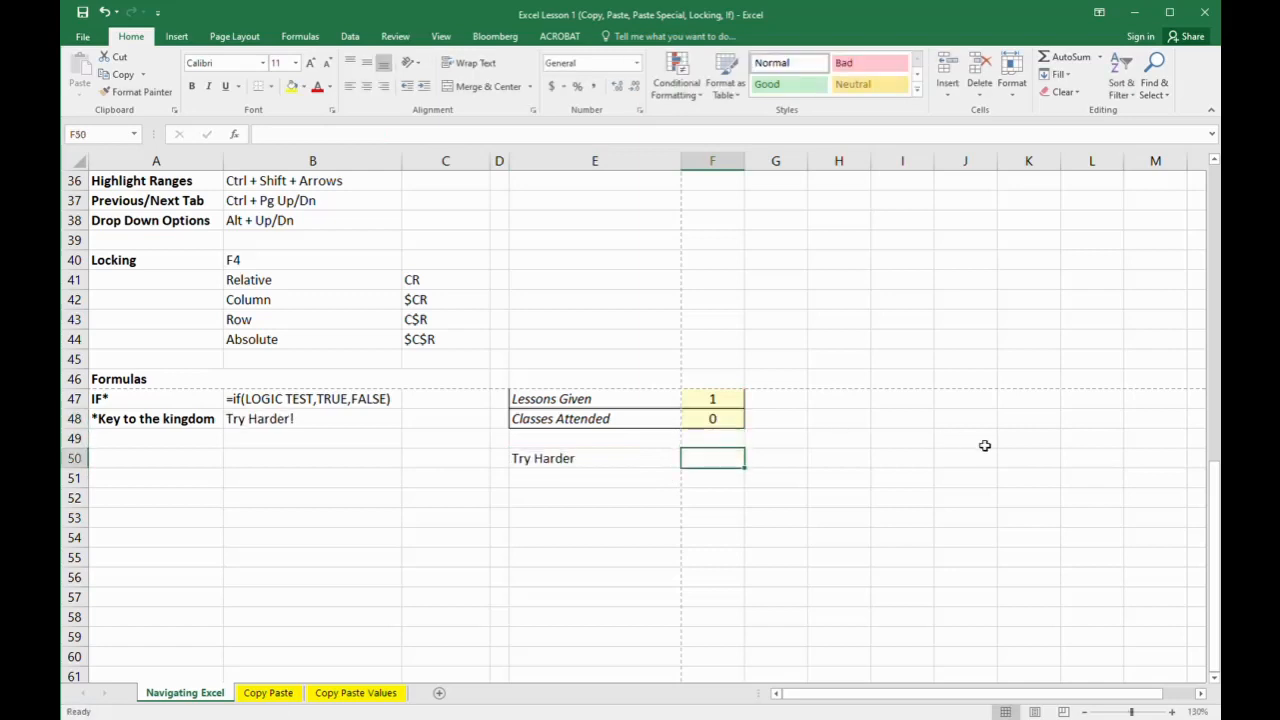
{"action": "key", "text": "Left"}
{"action": "key", "text": "Up"}
{"action": "key", "text": "Down"}
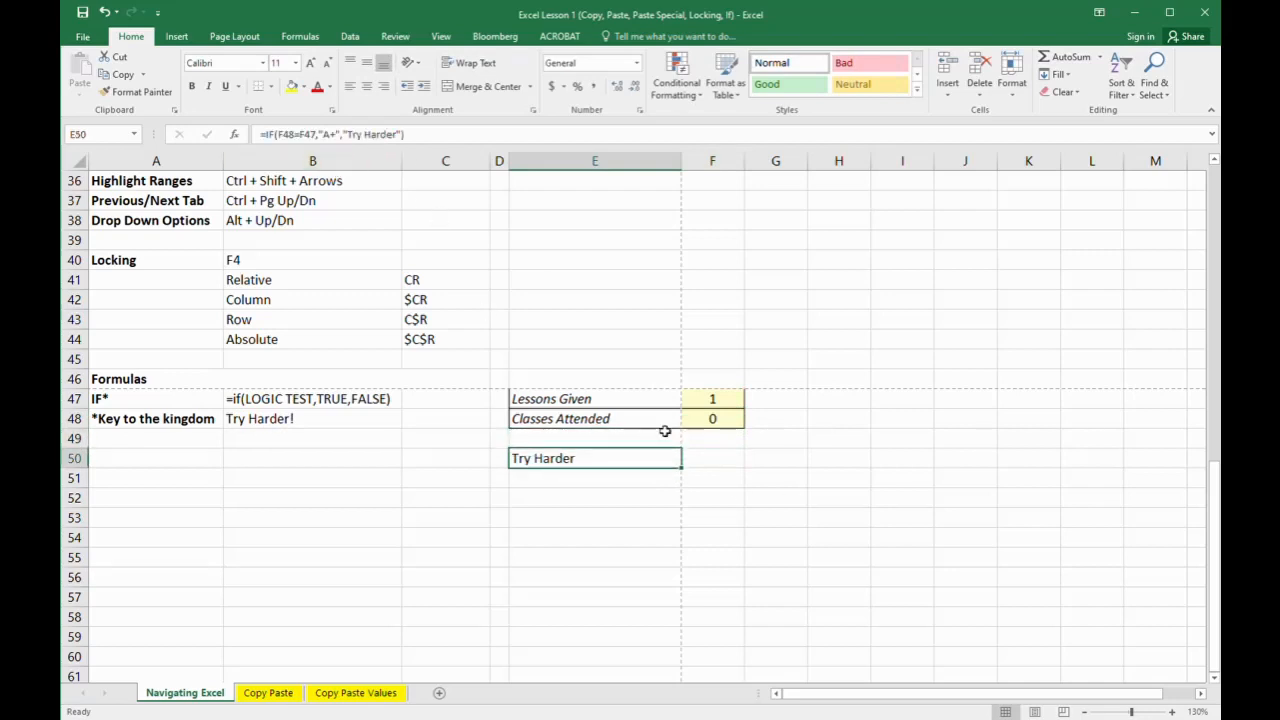
Replace the false result in cell E50's IF formula with "A++"
{"action": "left_click", "coordinate": [322, 137]}
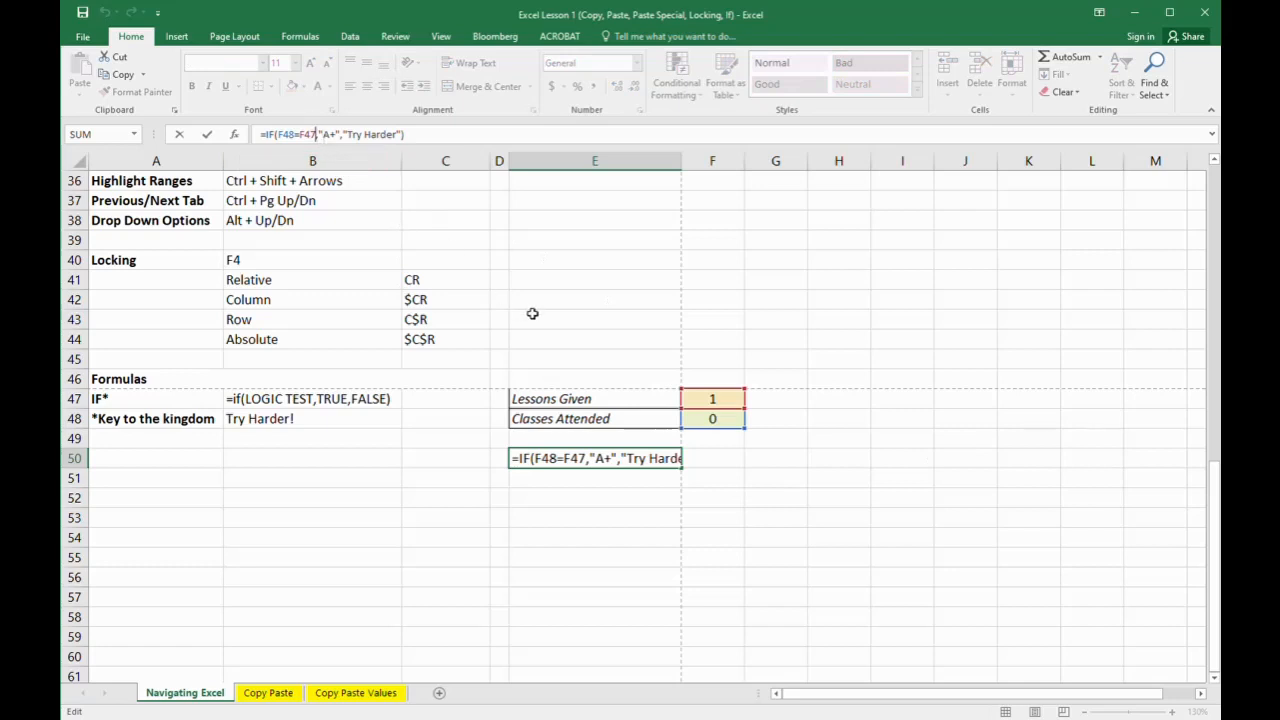
{"action": "key", "text": "Right"}
{"action": "key", "text": "Right"}
{"action": "key", "text": "Right"}
{"action": "left_click_drag", "start_coordinate": [400, 134], "coordinate": [356, 135]}
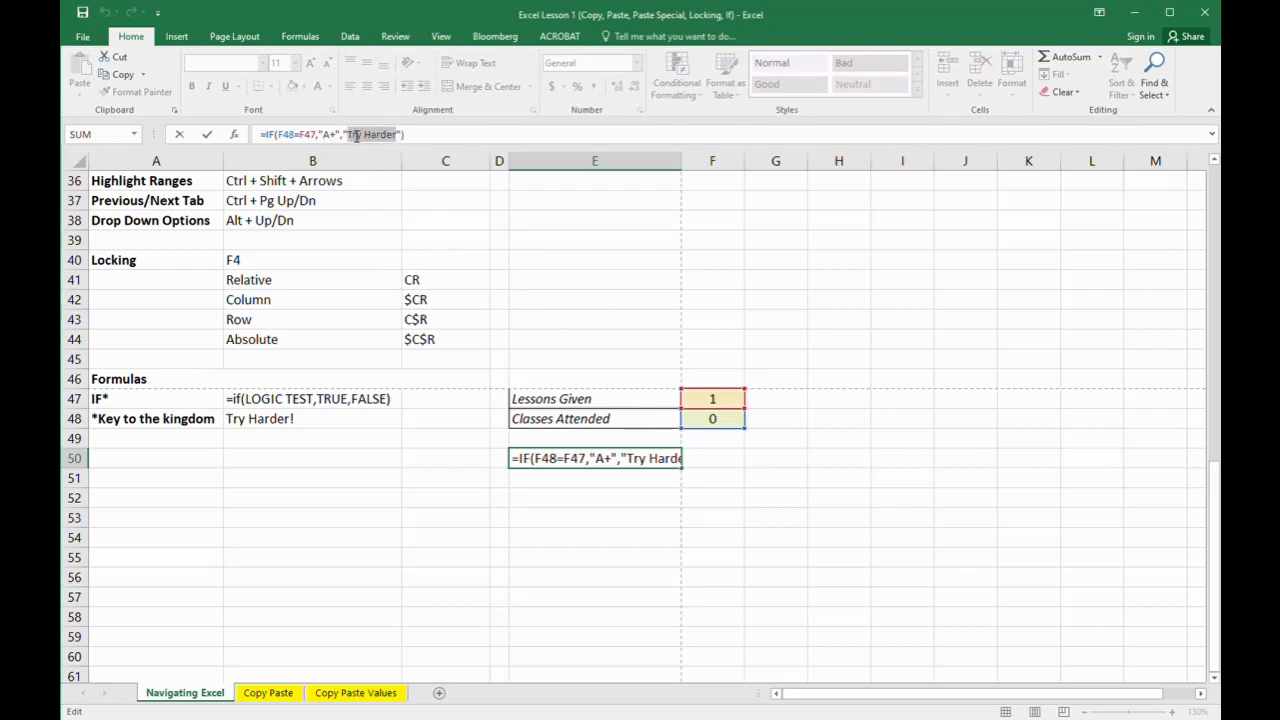
{"action": "type", "text": "A="}
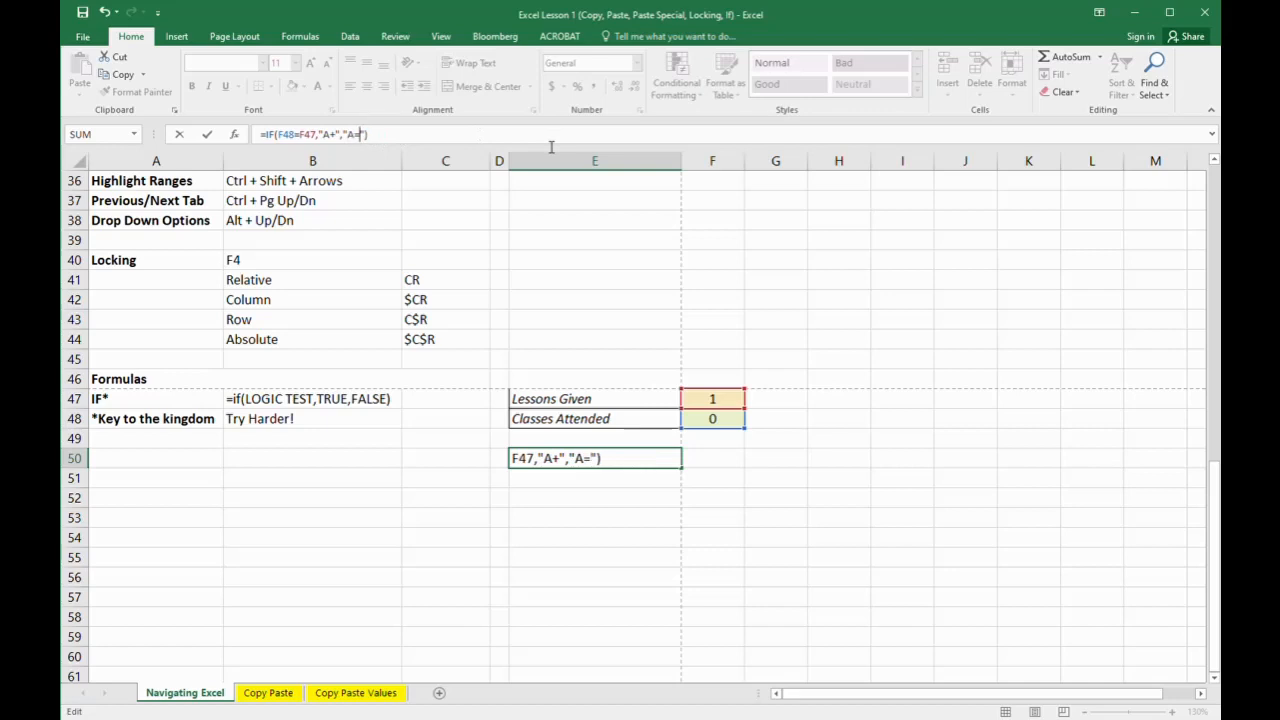
{"action": "key", "text": "BackSpace"}
{"action": "type", "text": ")"}
{"action": "key", "text": "BackSpace"}
{"action": "type", "text": "++"}
{"action": "key", "text": "Return"}
{"action": "key", "text": "Up"}
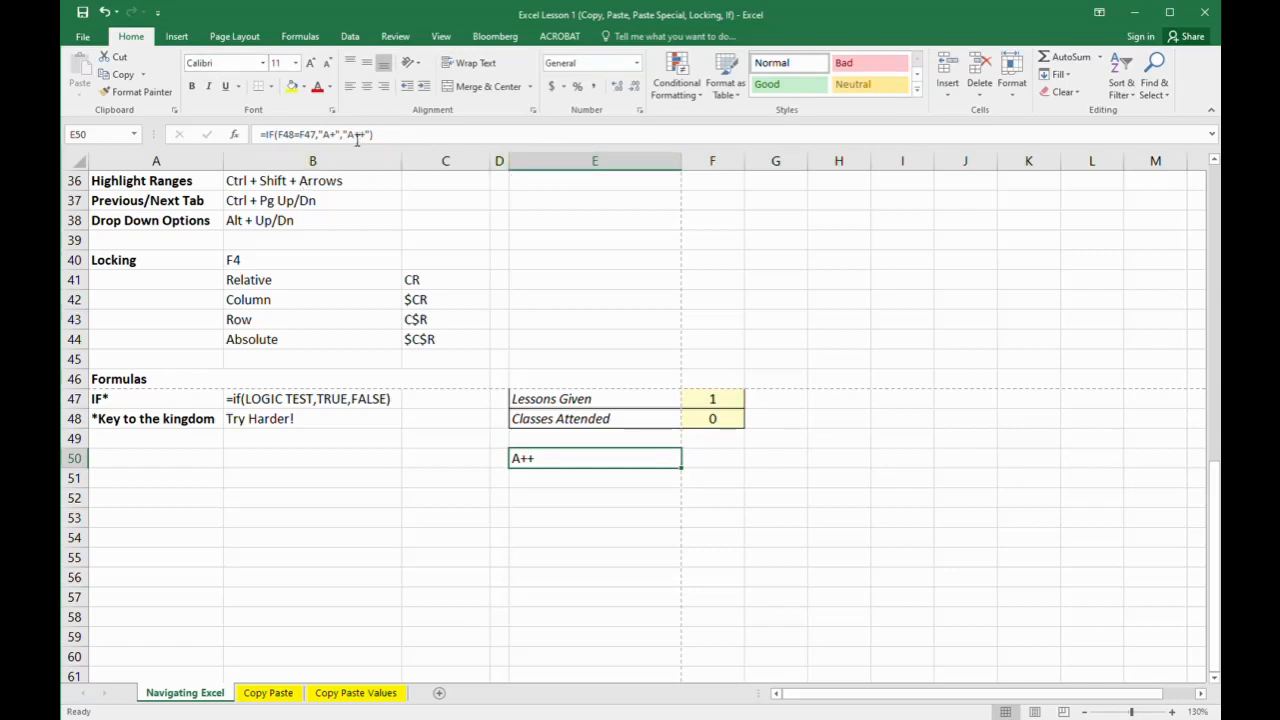
{"action": "left_click_drag", "start_coordinate": [343, 134], "coordinate": [372, 134]}
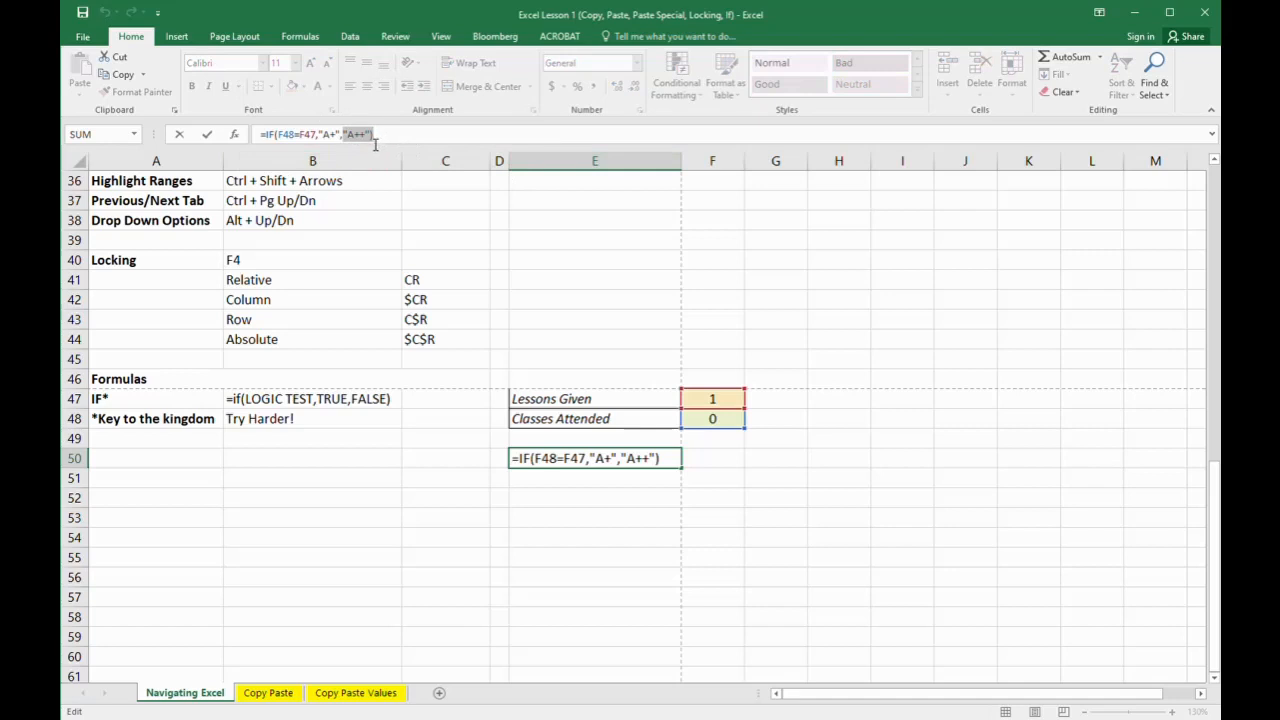
{"action": "key", "text": "ctrl+Return"}
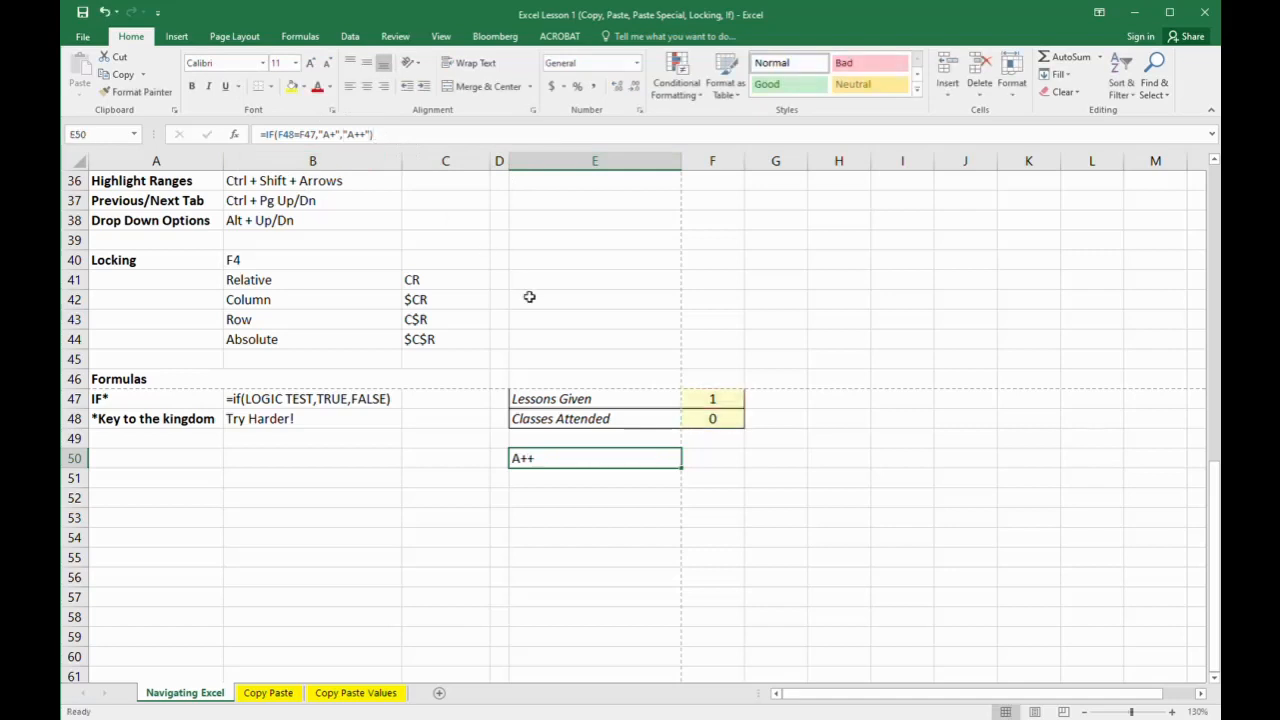
Clear the practice IF formula from cell E50 and inspect the existing IF formula in B48
{"action": "left_click", "coordinate": [585, 425]}
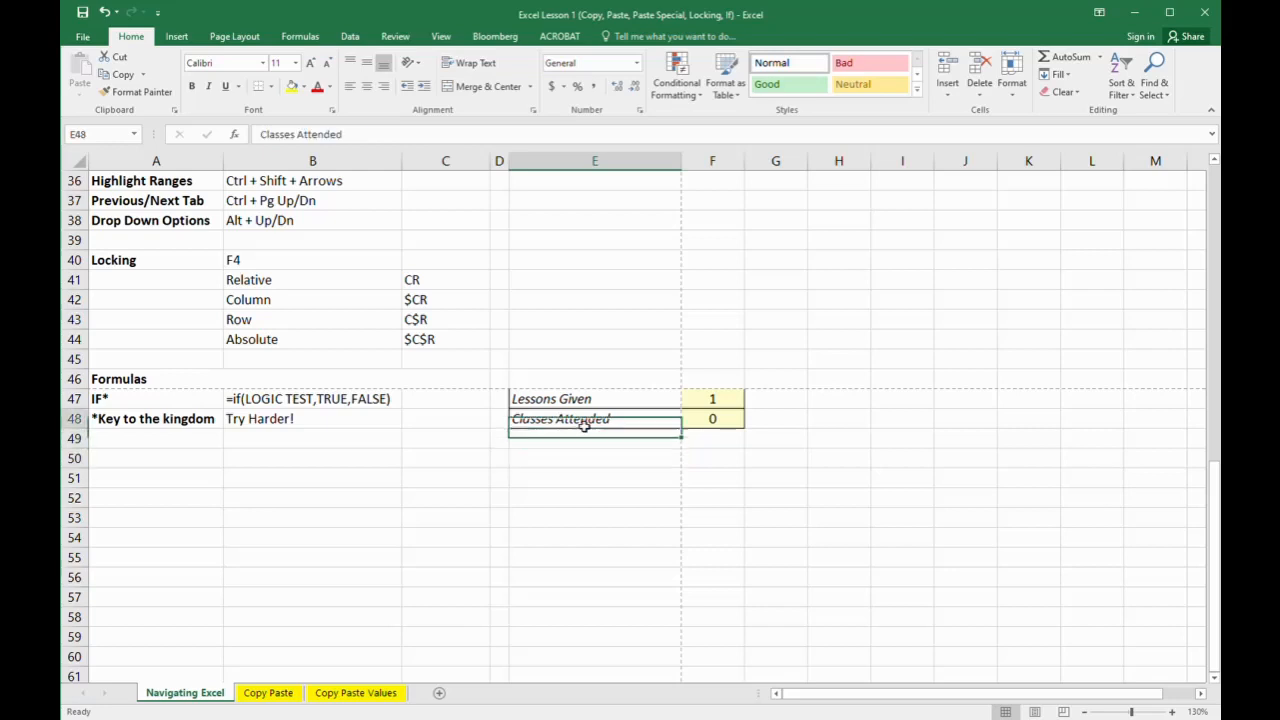
{"action": "key", "text": "Up"}
{"action": "key", "text": "Left"}
{"action": "key", "text": "Left"}
{"action": "key", "text": "Down"}
{"action": "key", "text": "Left"}
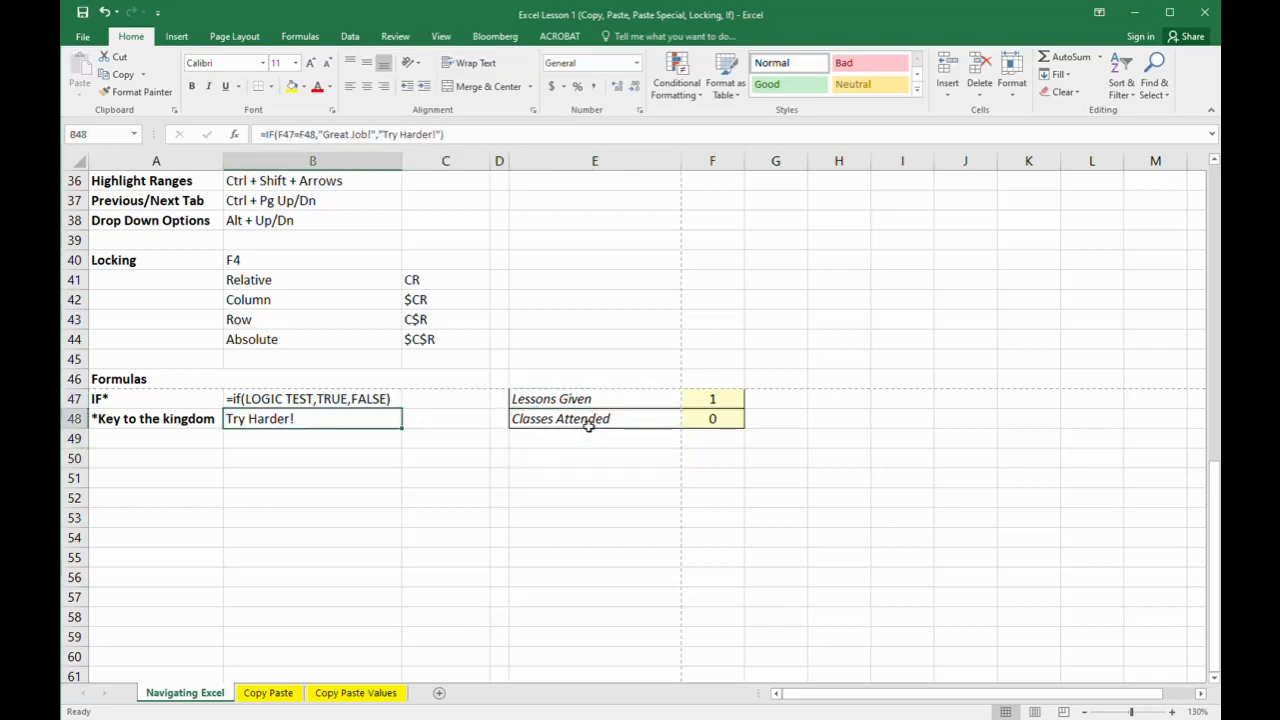
Set Classes Attended in F48 to 1 and check the IF formula's result in cell B48
{"action": "left_click", "coordinate": [694, 420]}
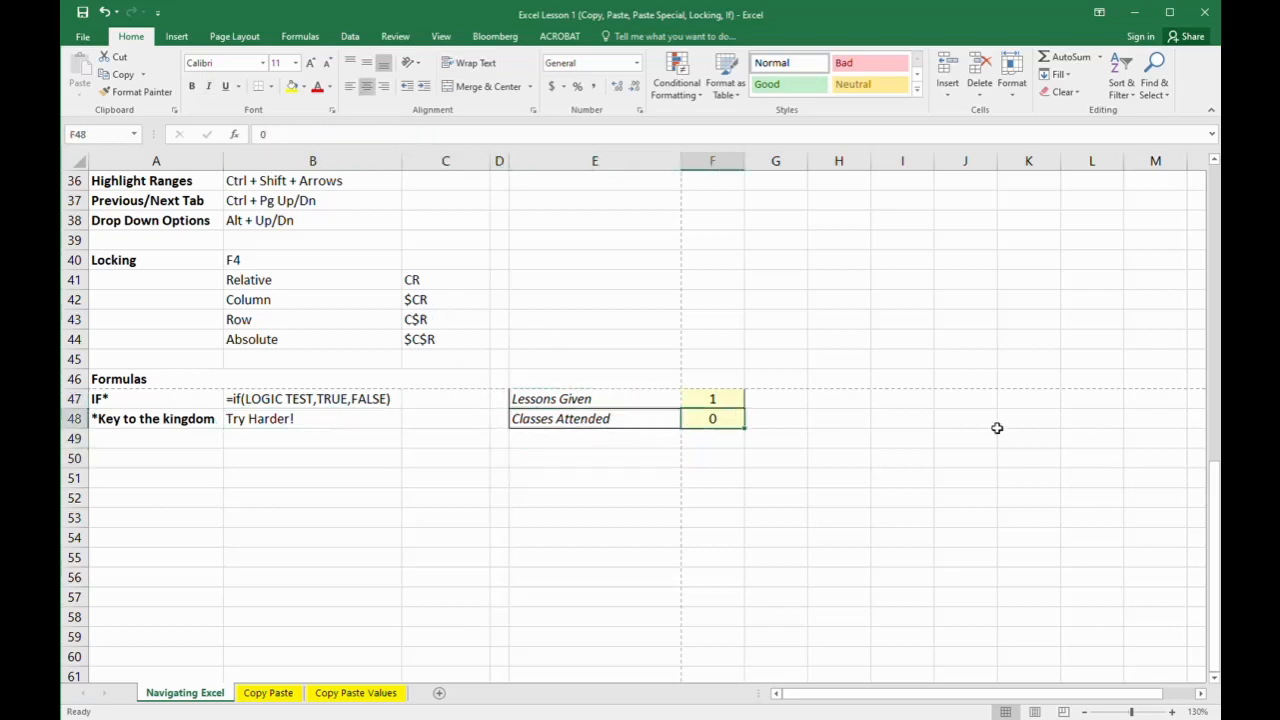
{"action": "type", "text": "1"}
{"action": "key", "text": "ctrl+Return"}
{"action": "key", "text": "Left"}
{"action": "key", "text": "Left"}
{"action": "key", "text": "Left"}
{"action": "key", "text": "Left"}
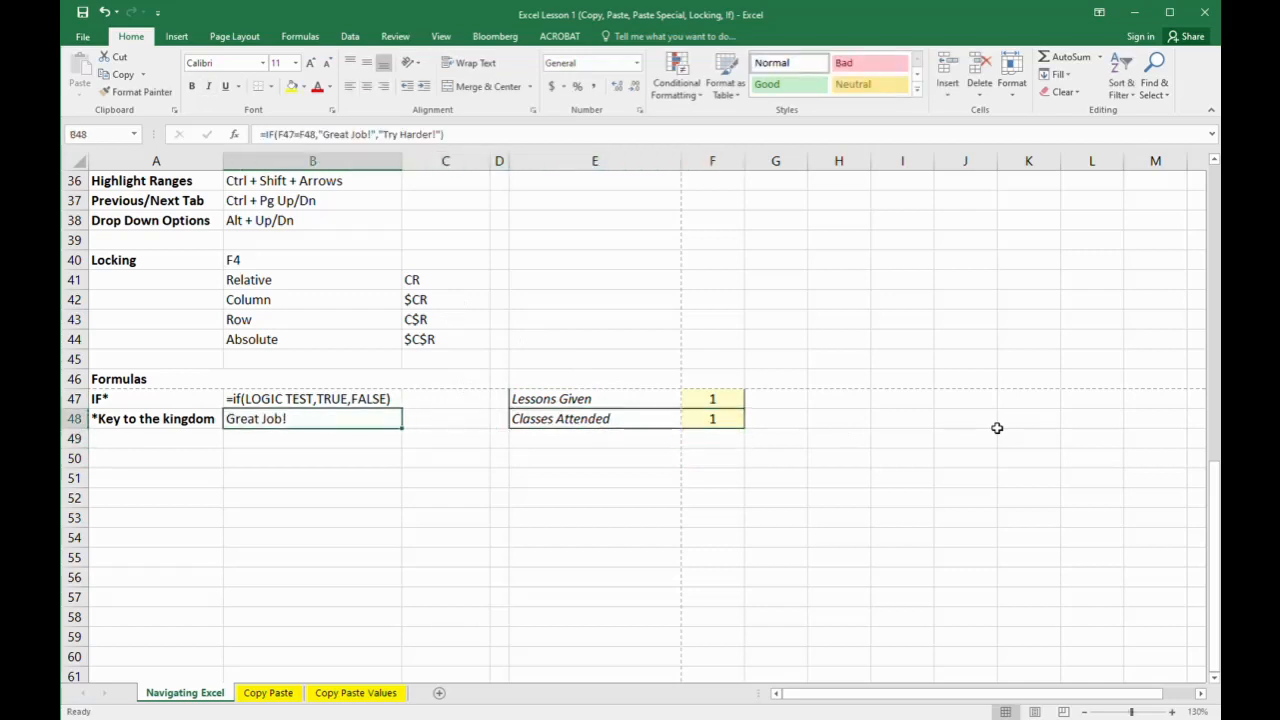
Set Classes Attended in F48 to 2 and check the IF formula in B48 against Lessons Given
{"action": "key", "text": "Right"}
{"action": "key", "text": "Right"}
{"action": "key", "text": "Right"}
{"action": "key", "text": "Right"}
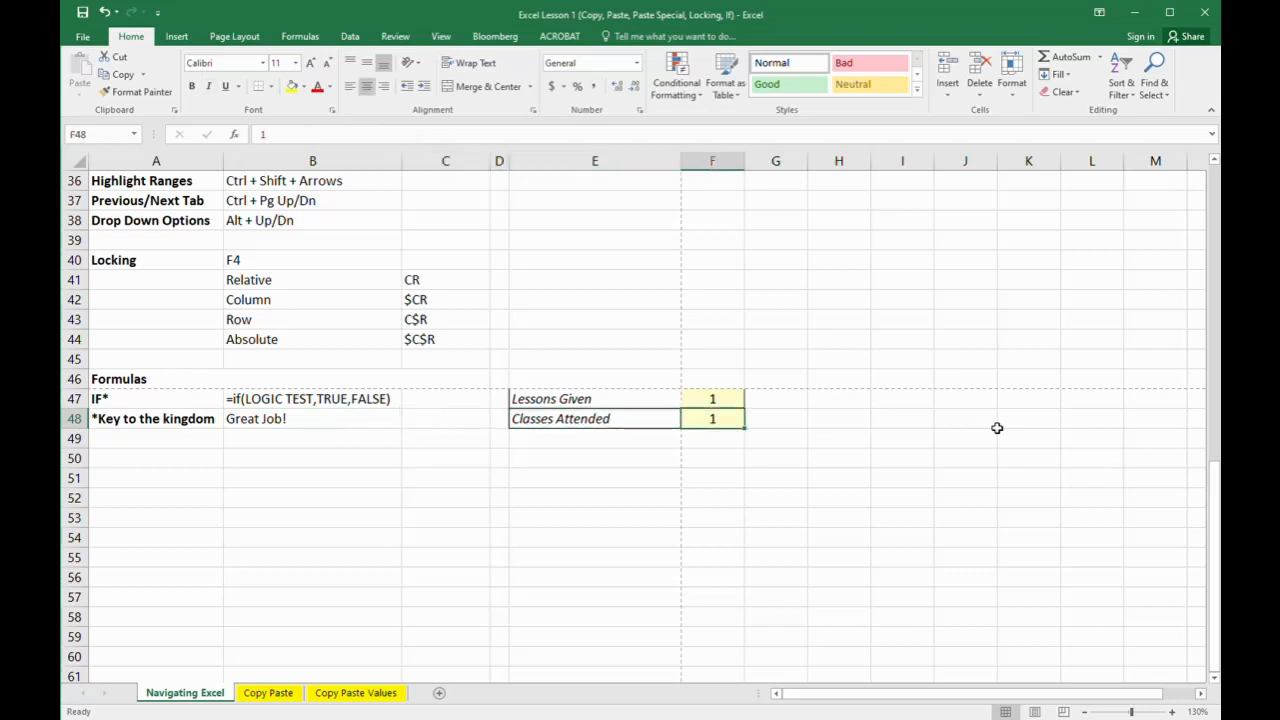
{"action": "type", "text": "2"}
{"action": "key", "text": "Return"}
{"action": "key", "text": "Up"}
{"action": "key", "text": "Up"}
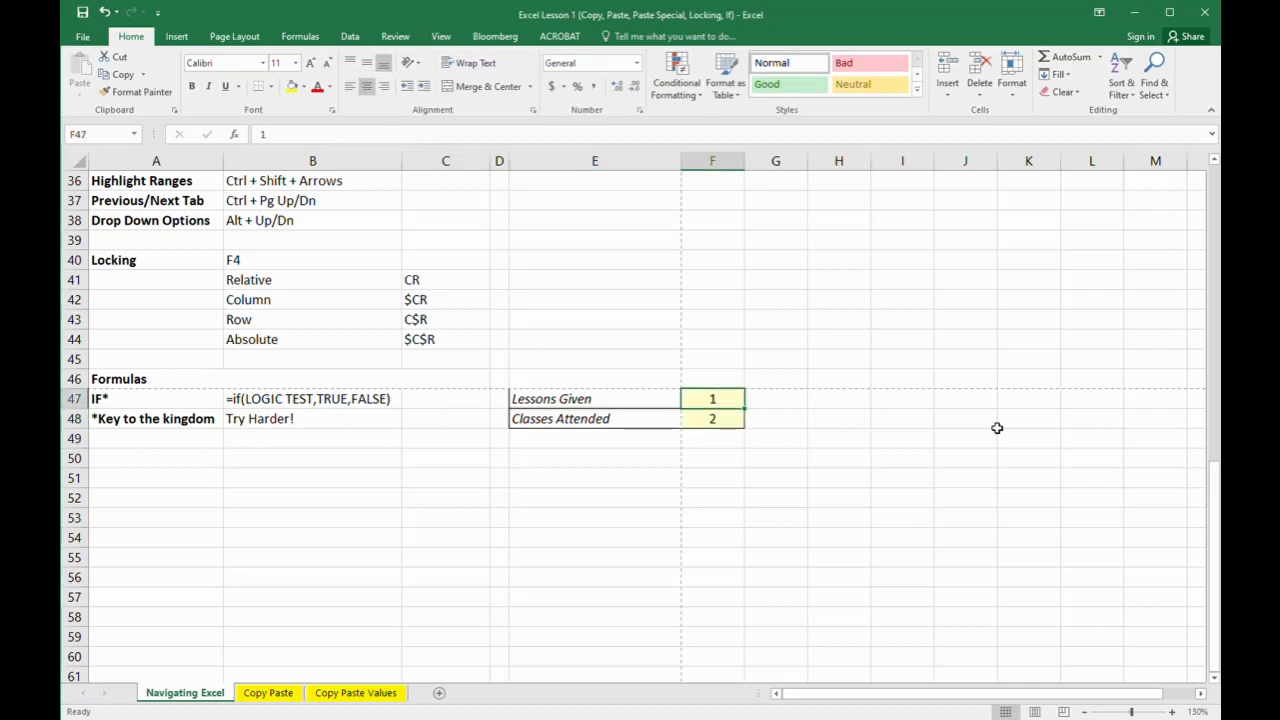
{"action": "key", "text": "Down"}
{"action": "key", "text": "Left"}
{"action": "key", "text": "Left"}
{"action": "key", "text": "Left"}
{"action": "key", "text": "Left"}
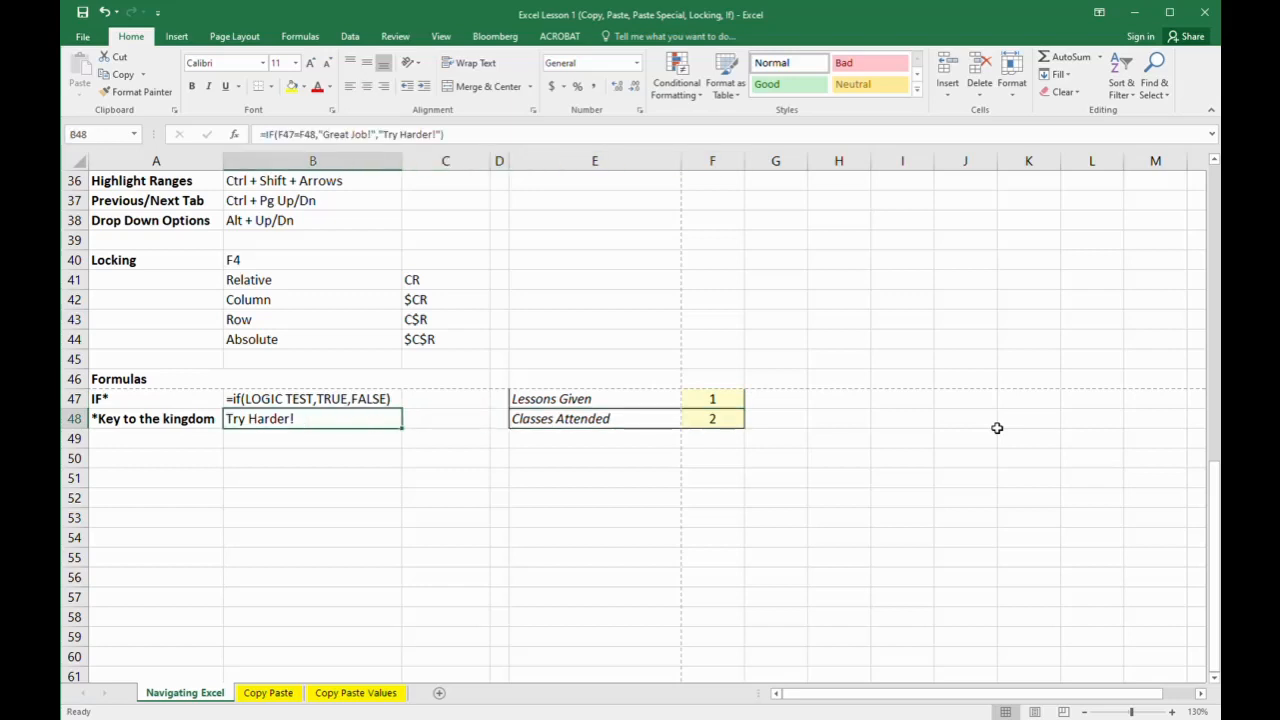
Change the Classes Attended value in cell F48 back to 1
{"action": "key", "text": "Right"}
{"action": "key", "text": "Right"}
{"action": "key", "text": "Right"}
{"action": "key", "text": "Right"}
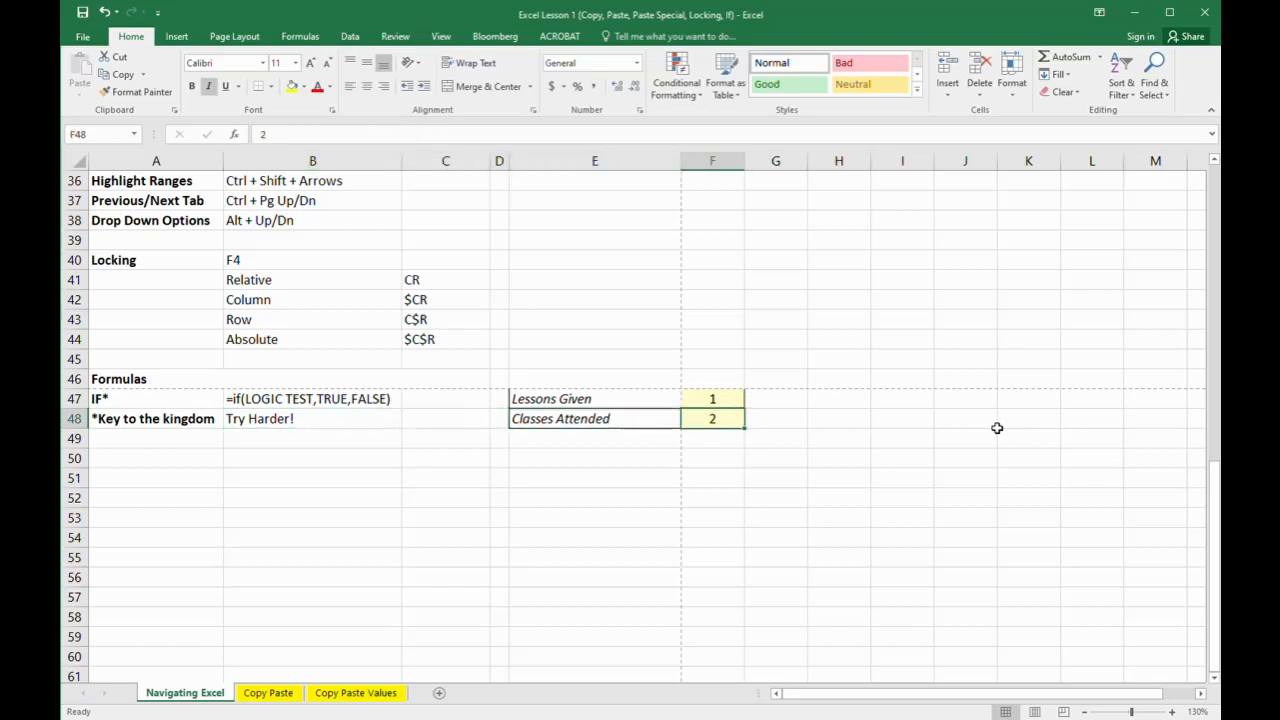
{"action": "key", "text": "F2"}
{"action": "key", "text": "BackSpace"}
{"action": "type", "text": "1"}
{"action": "key", "text": "Return"}
{"action": "key", "text": "Up"}
{"action": "key", "text": "Up"}
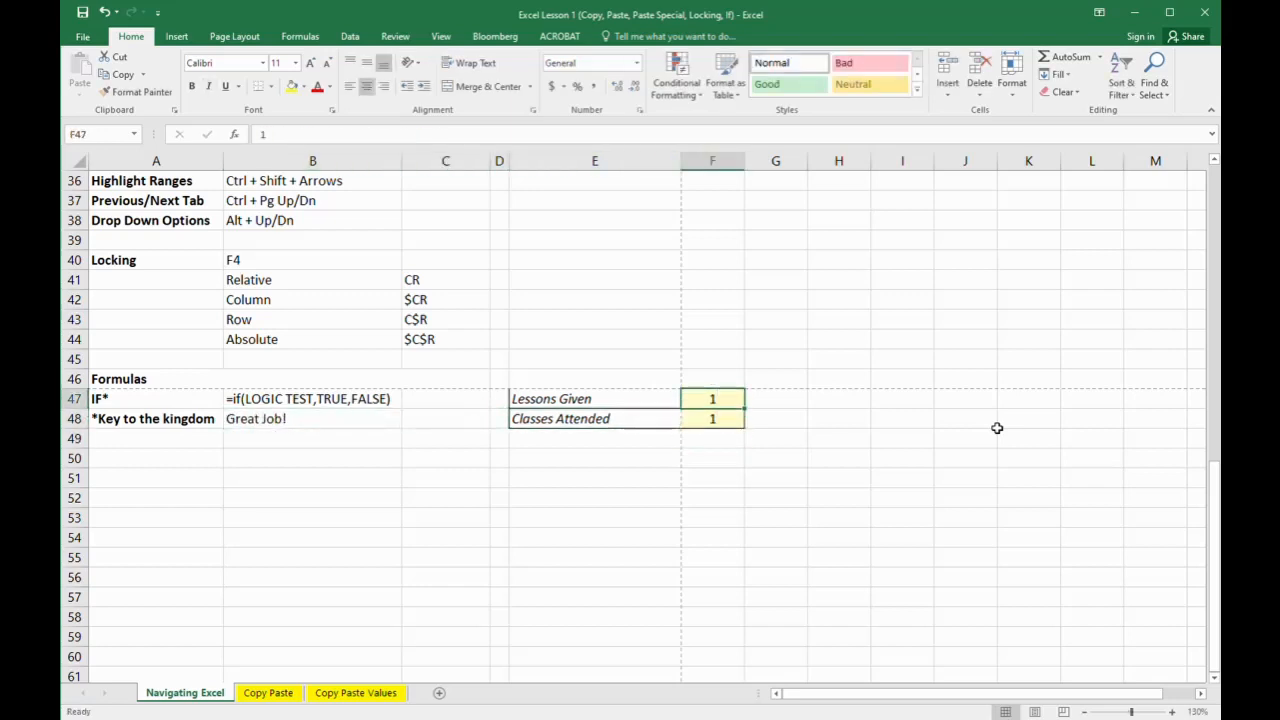
Try 3 for both Lessons Given in F47 and Classes Attended in F48, and undo both entries
{"action": "type", "text": "3"}
{"action": "key", "text": "Return"}
{"action": "type", "text": "3"}
{"action": "key", "text": "Return"}
{"action": "key", "text": "Up"}
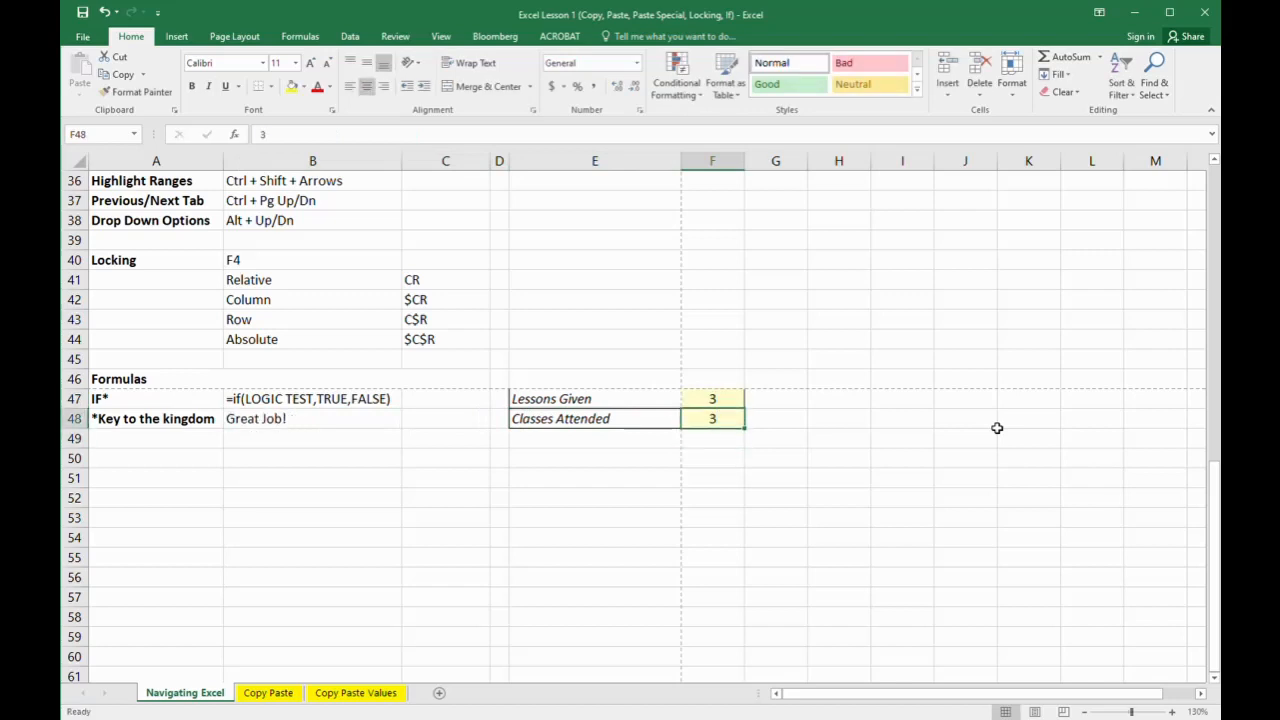
{"action": "key", "text": "ctrl+z"}
{"action": "key", "text": "ctrl+z"}
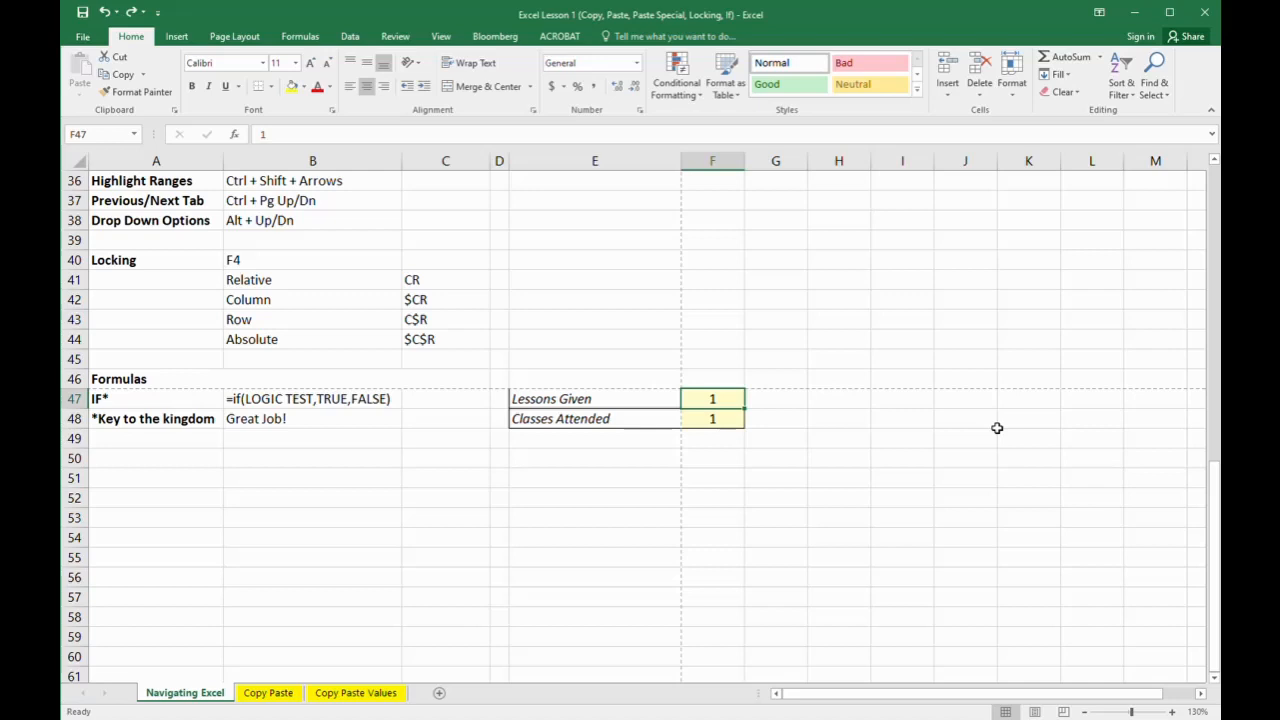
Enter the text 8=D for both Lessons Given in F47 and Classes Attended in F48
{"action": "type", "text": "8=D"}
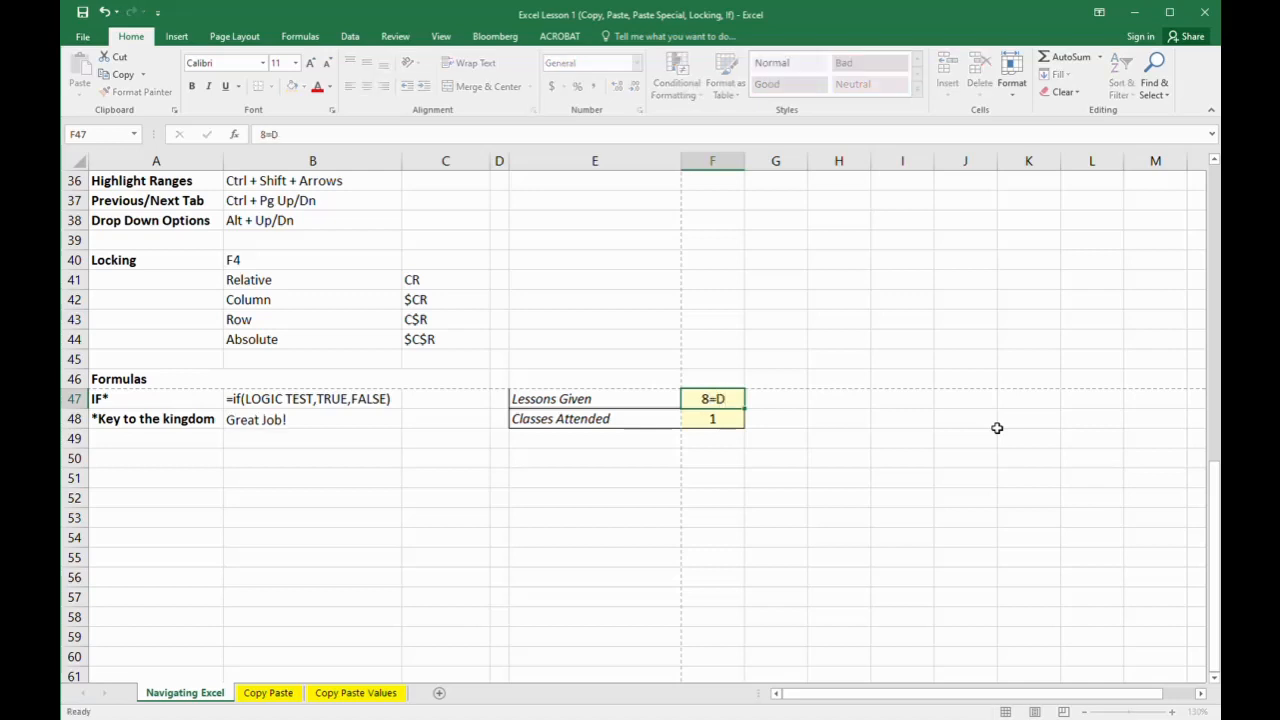
{"action": "key", "text": "Return"}
{"action": "type", "text": "8=D"}
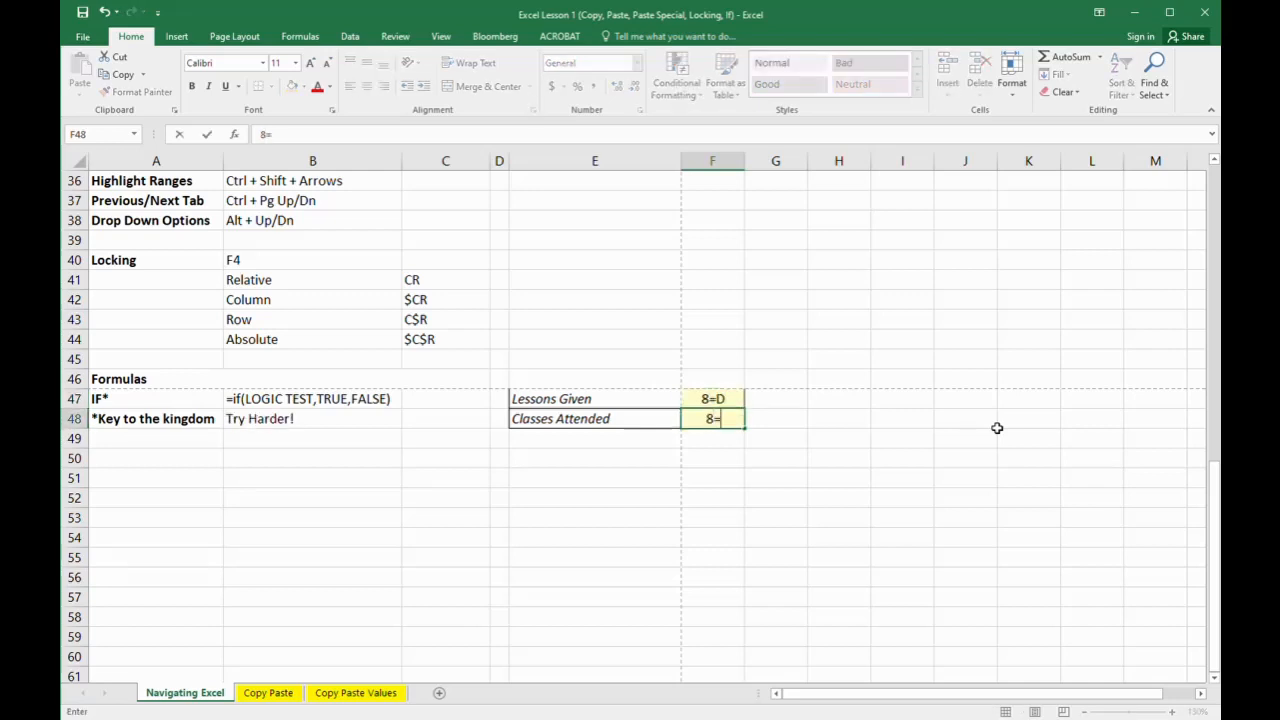
{"action": "key", "text": "Return"}
Compare the text entries in F47 and F48 with the IF formula and its result in B48
{"action": "key", "text": "Up"}
{"action": "key", "text": "Left"}
{"action": "key", "text": "Left"}
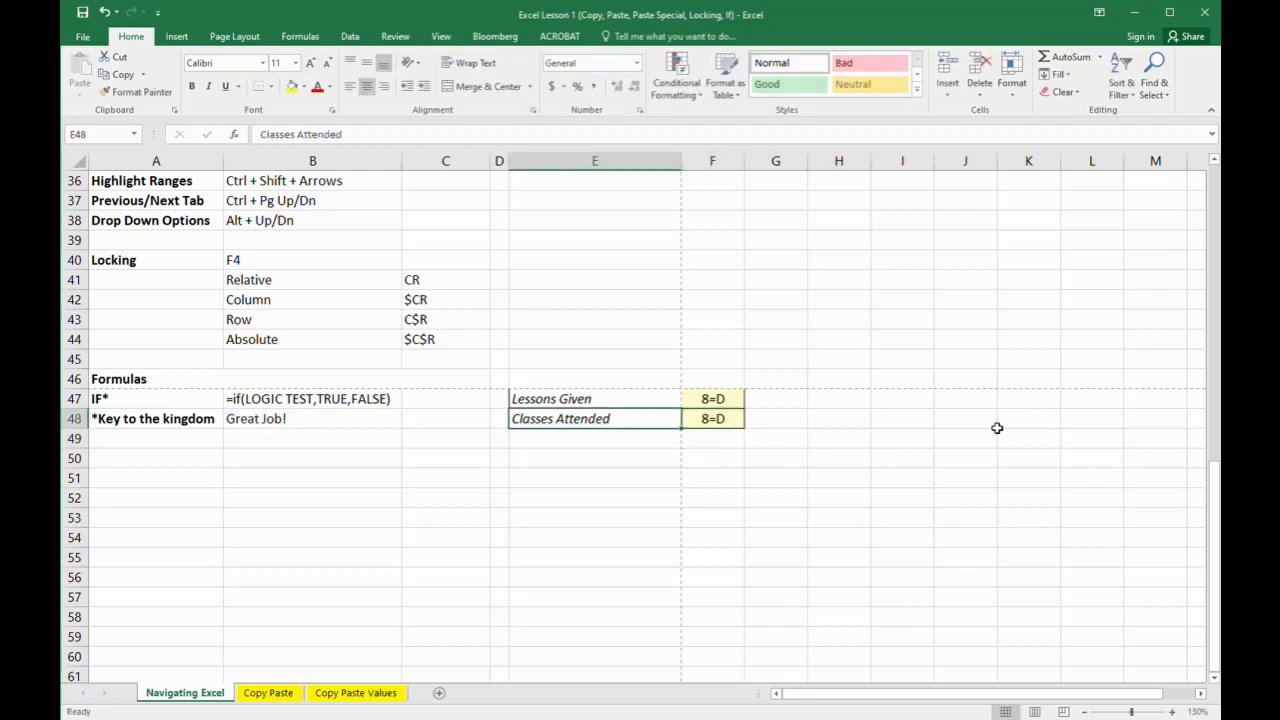
{"action": "key", "text": "Right"}
{"action": "key", "text": "Right"}
{"action": "key", "text": "Up"}
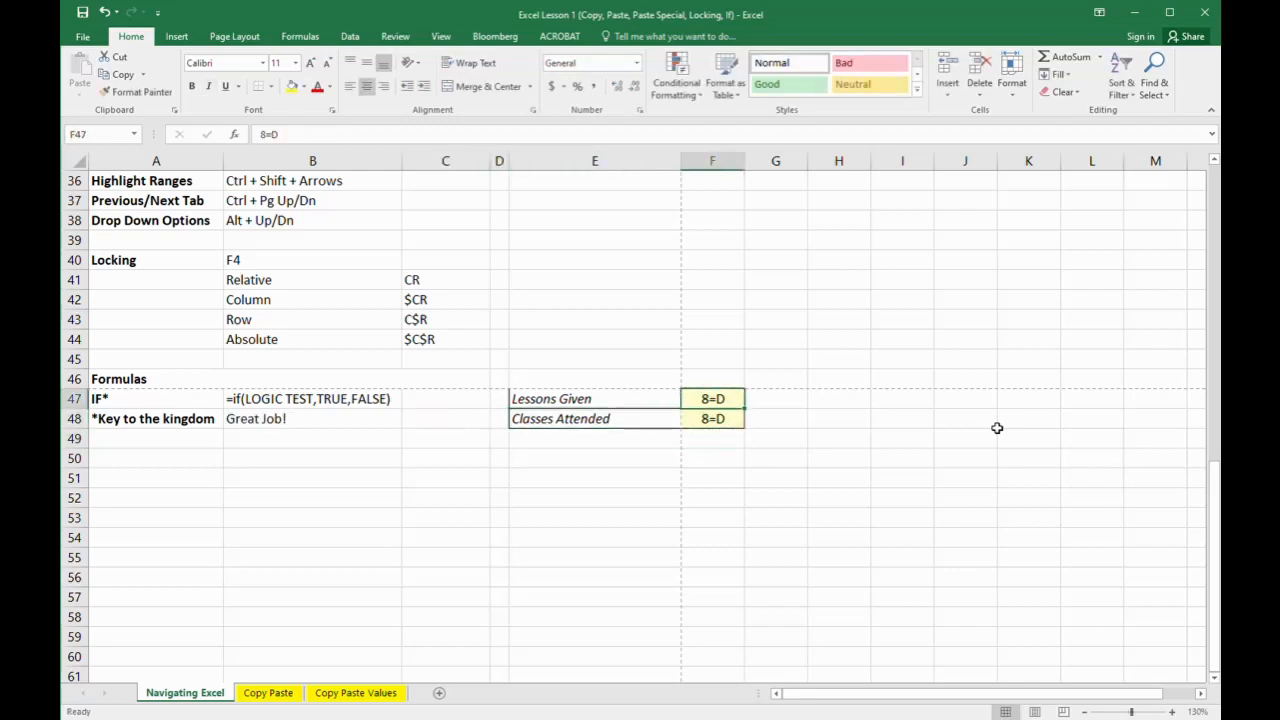
{"action": "key", "text": "Down"}
{"action": "key", "text": "Left"}
{"action": "key", "text": "Left"}
{"action": "key", "text": "Left"}
{"action": "key", "text": "Left"}
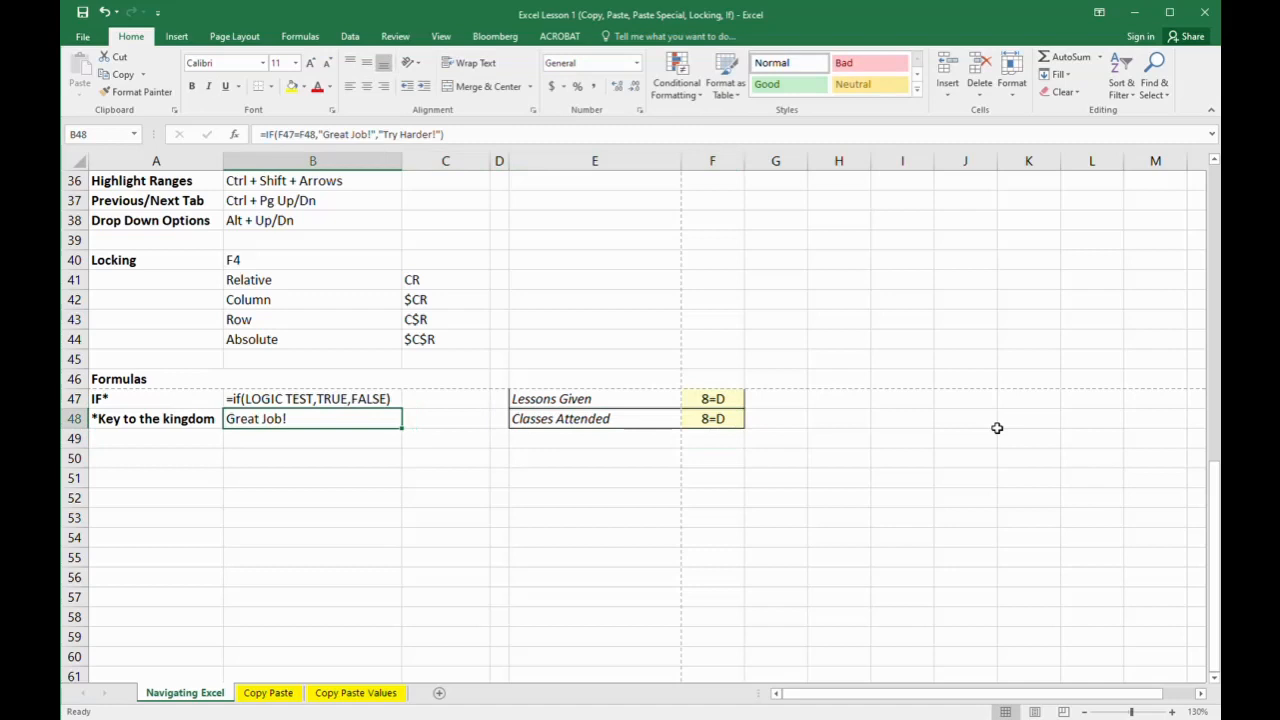
Undo the text entries in F47 and F48 and move to the empty cell E49
{"action": "key", "text": "ctrl+z"}
{"action": "key", "text": "ctrl+z"}
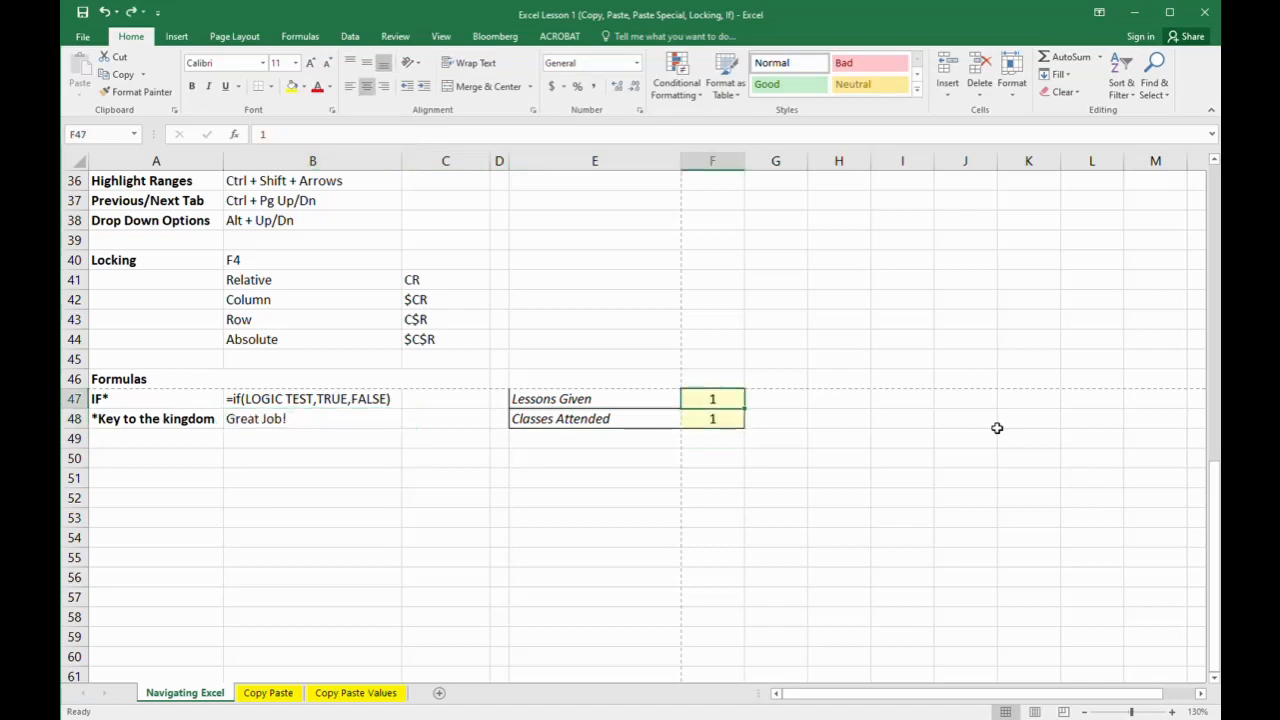
{"action": "key", "text": "Down"}
{"action": "key", "text": "Down"}
{"action": "key", "text": "Left"}
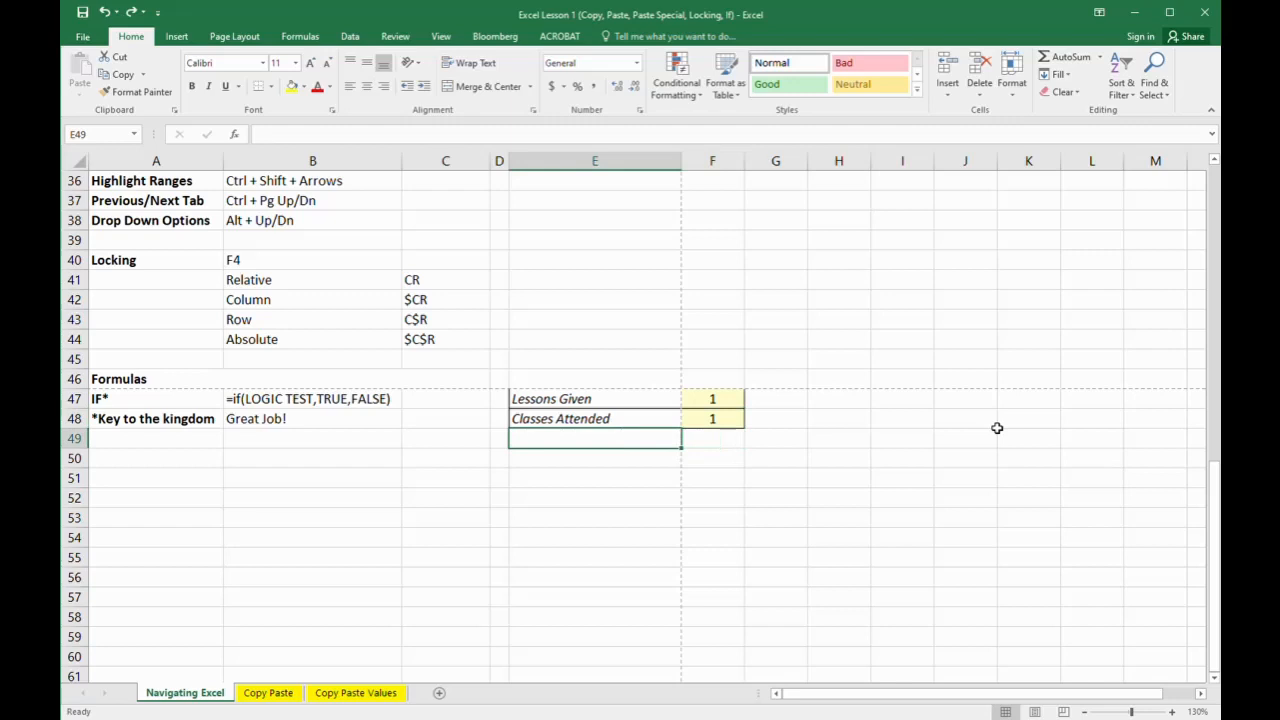
Switch to the Copy Paste worksheet, enlarge the view and inspect the birthday formula in cell B2
{"action": "key", "text": "ctrl+Page_Down"}
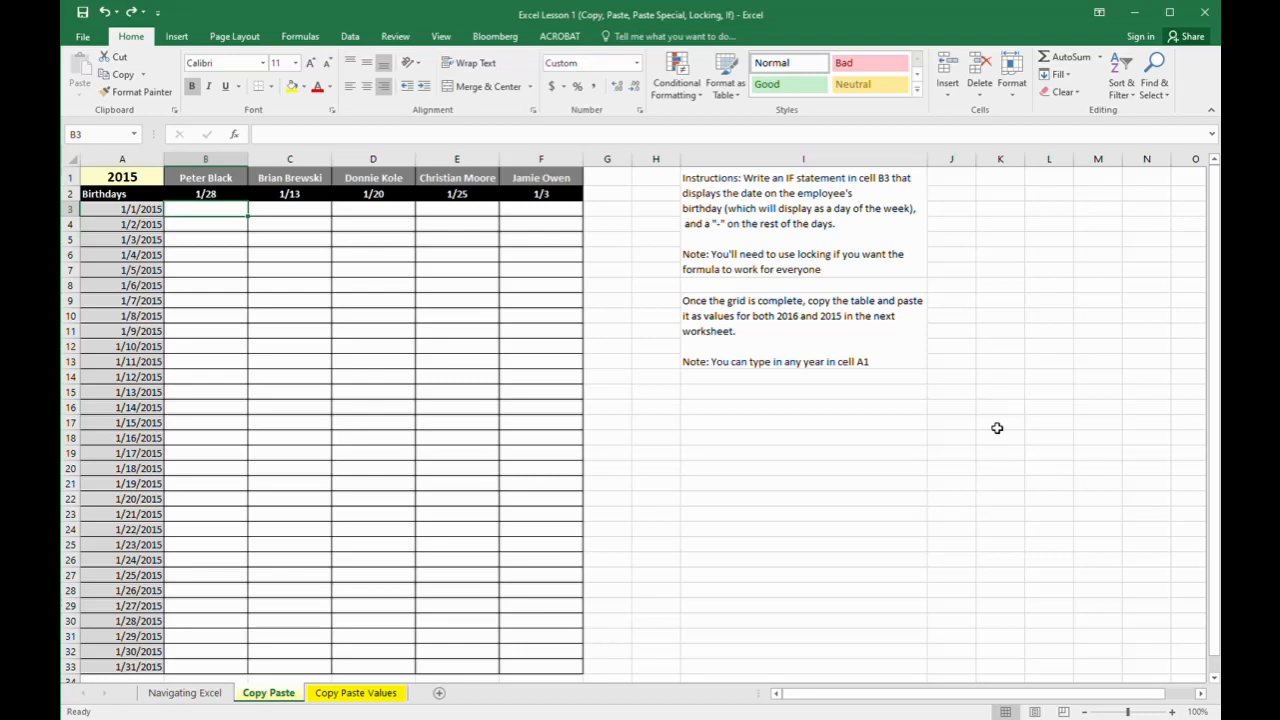
{"action": "scroll", "coordinate": [971, 401], "scroll_direction": "up", "scroll_amount": 1, "text": "ctrl"}
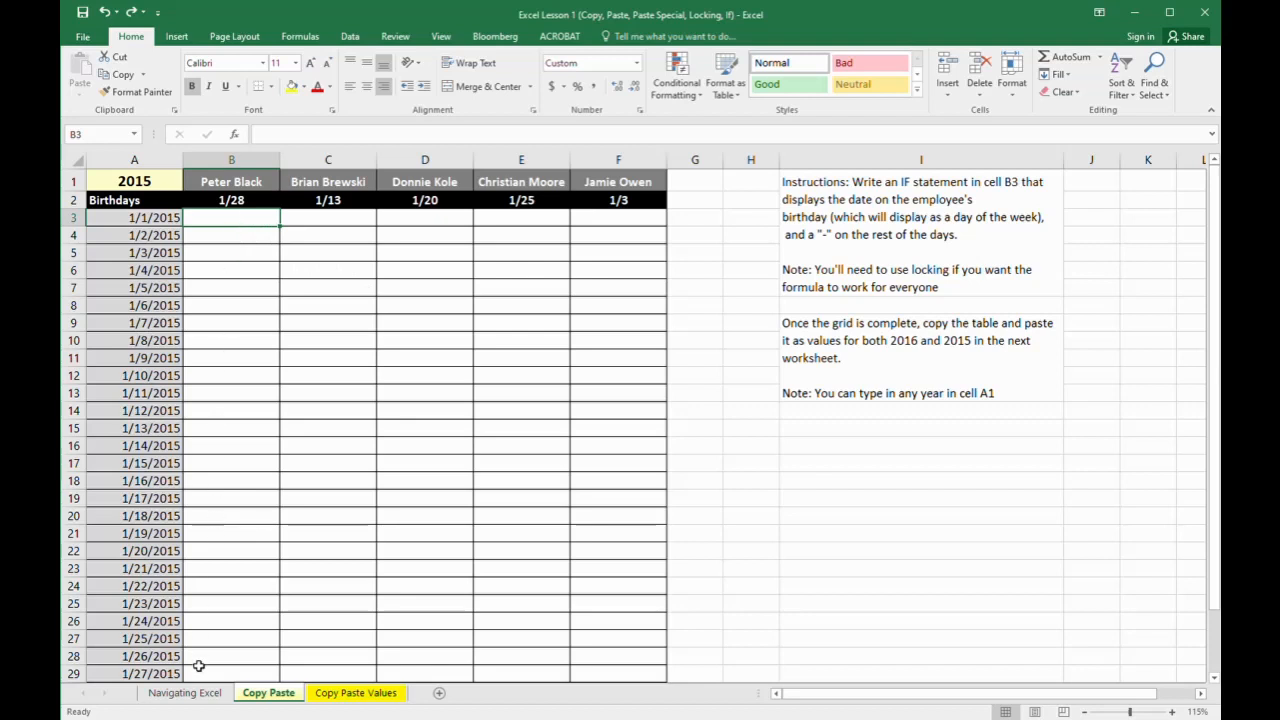
{"action": "left_click", "coordinate": [241, 205]}
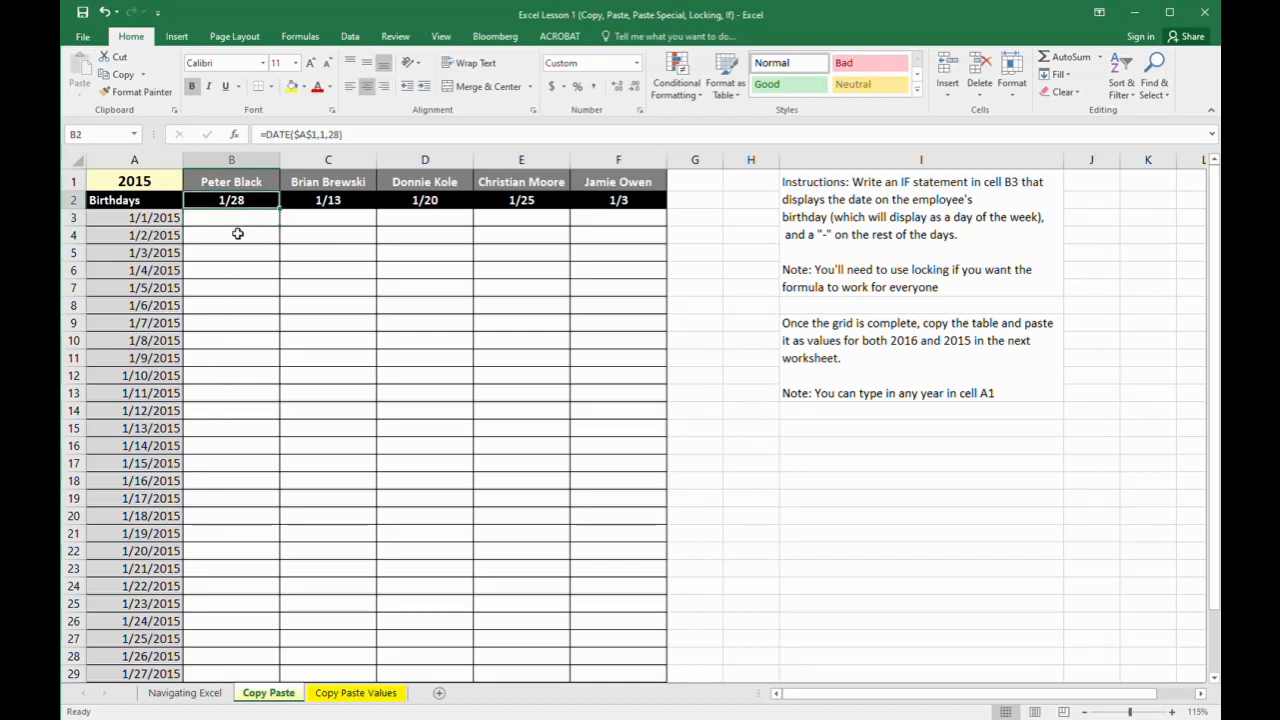
{"action": "left_click", "coordinate": [238, 234]}
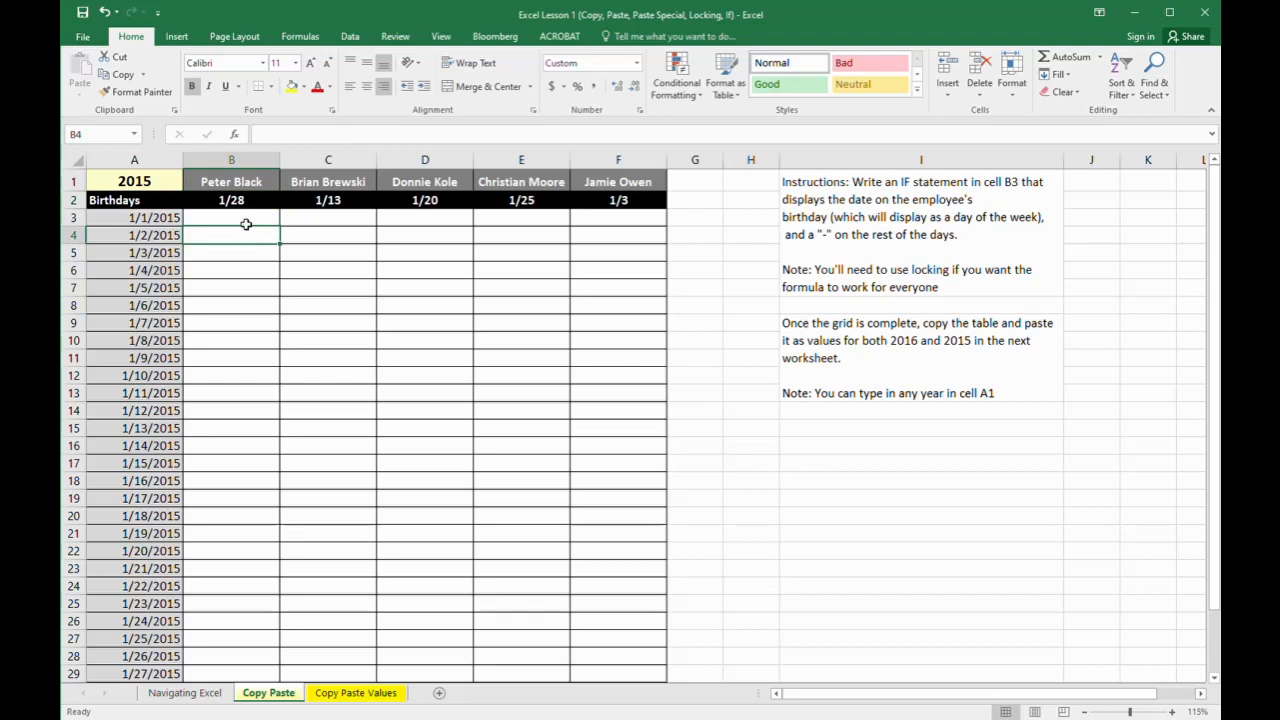
Enter the formula =IF(B2=A3,A3,"-") in cell B3, using relative references to the birthday and the calendar date
{"action": "left_click", "coordinate": [246, 224]}
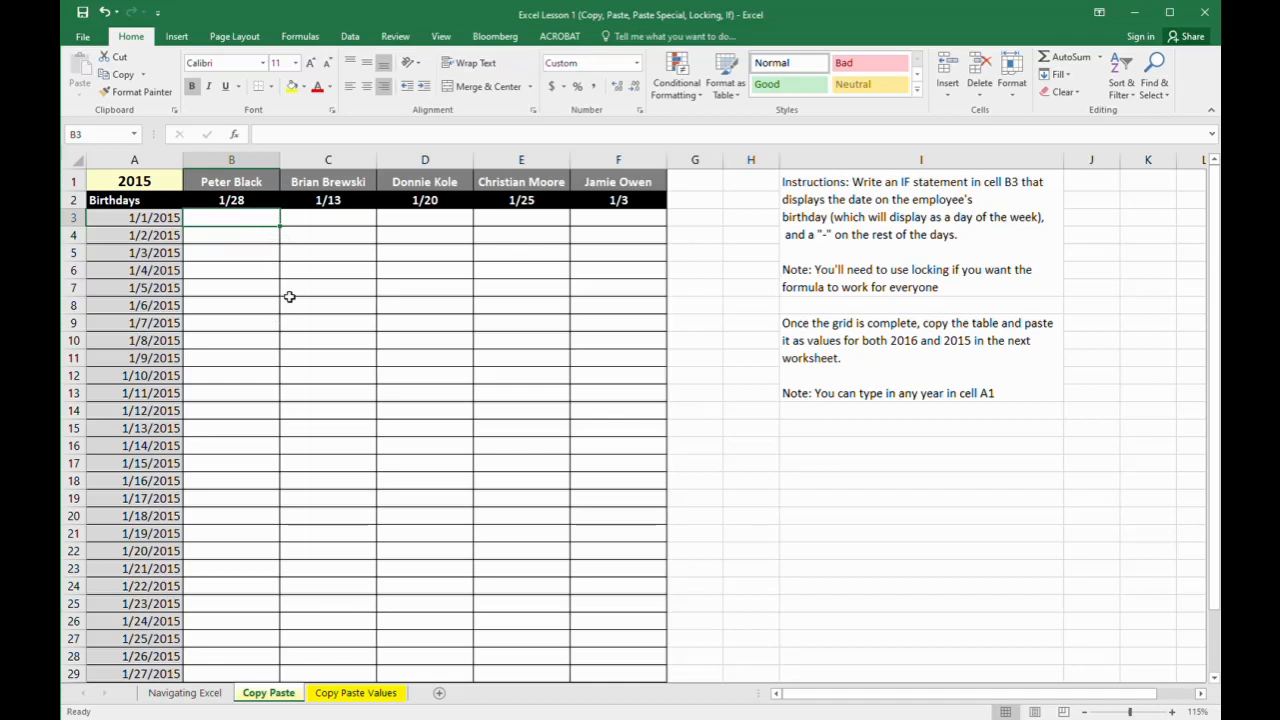
{"action": "type", "text": "=if("}
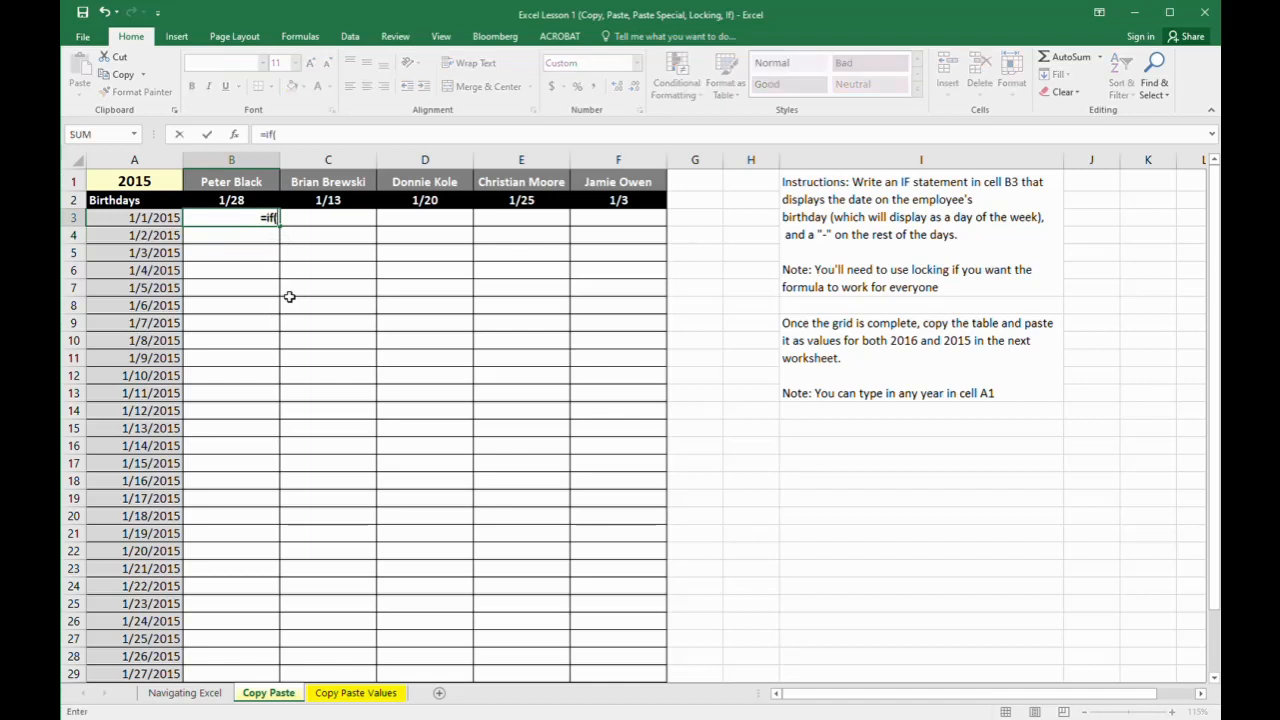
{"action": "key", "text": "Up"}
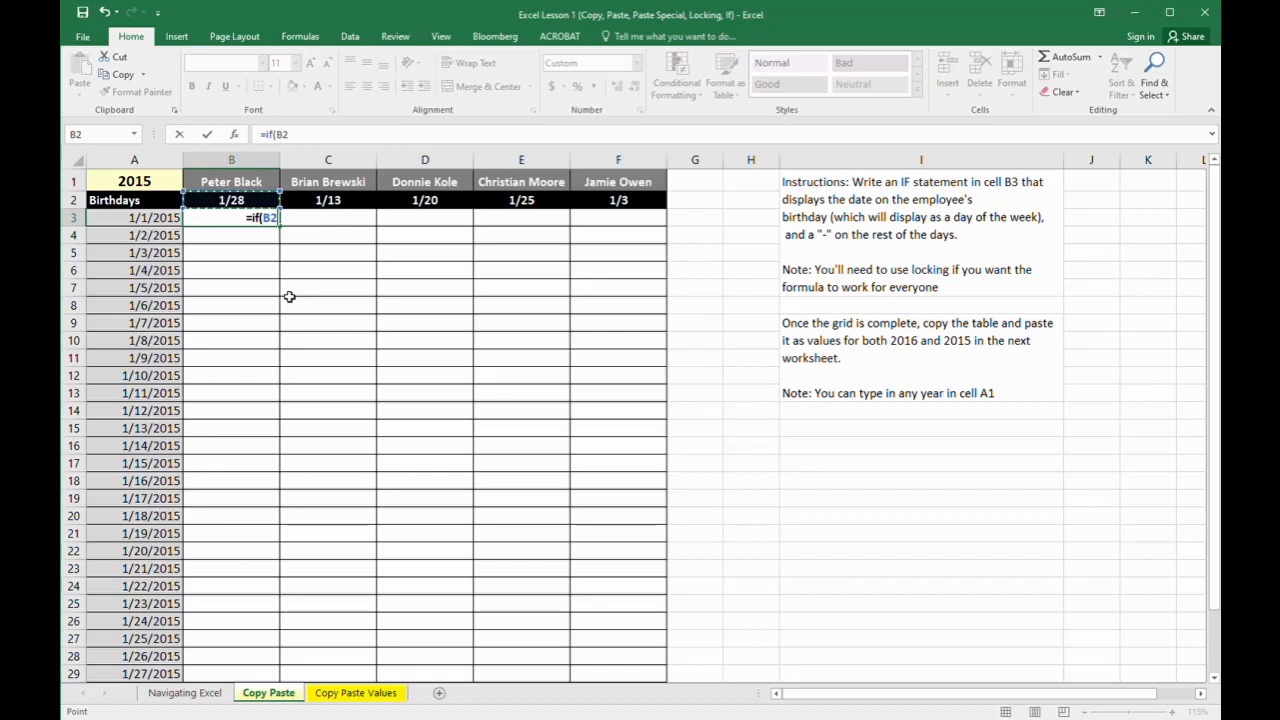
{"action": "type", "text": "="}
{"action": "key", "text": "Left"}
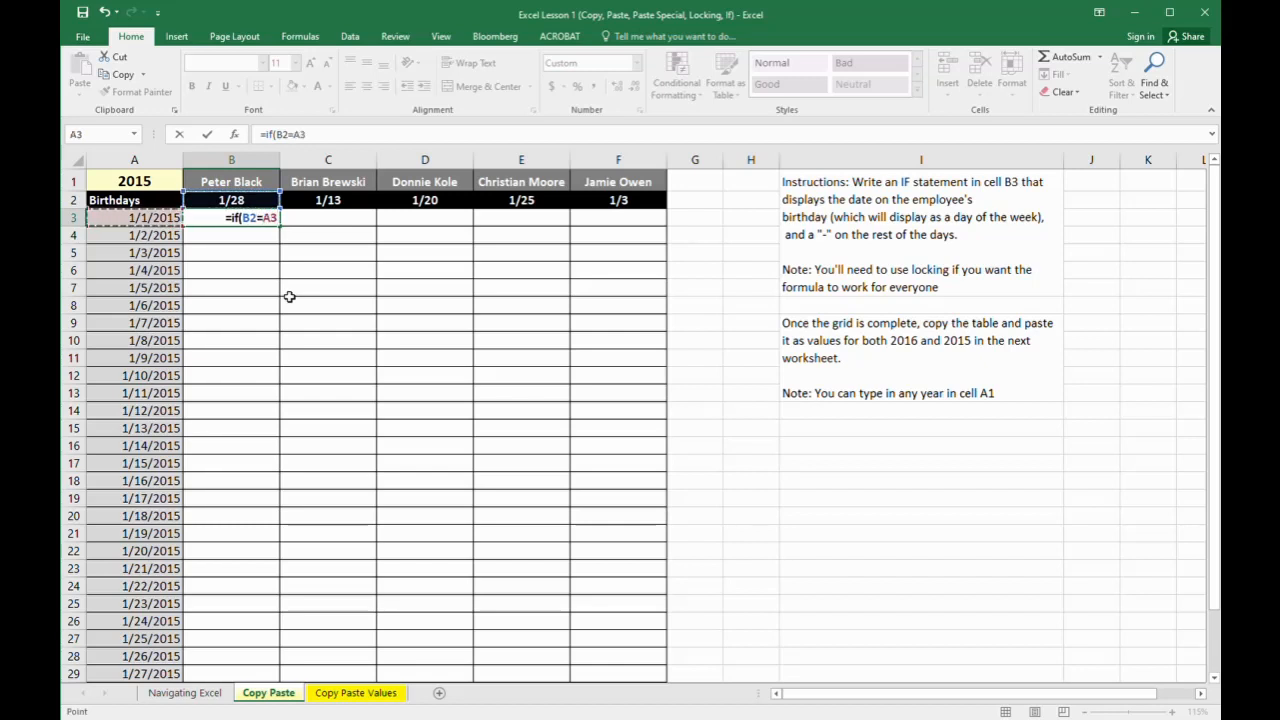
{"action": "type", "text": ","}
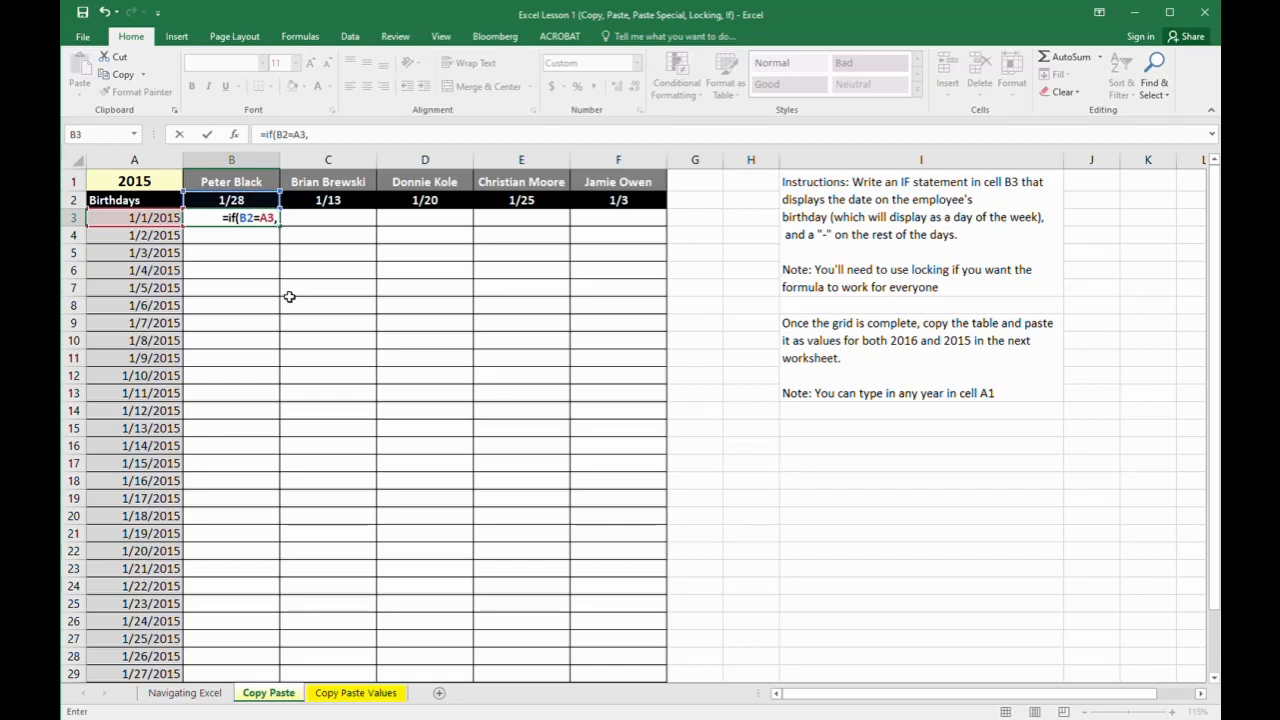
{"action": "key", "text": "Left"}
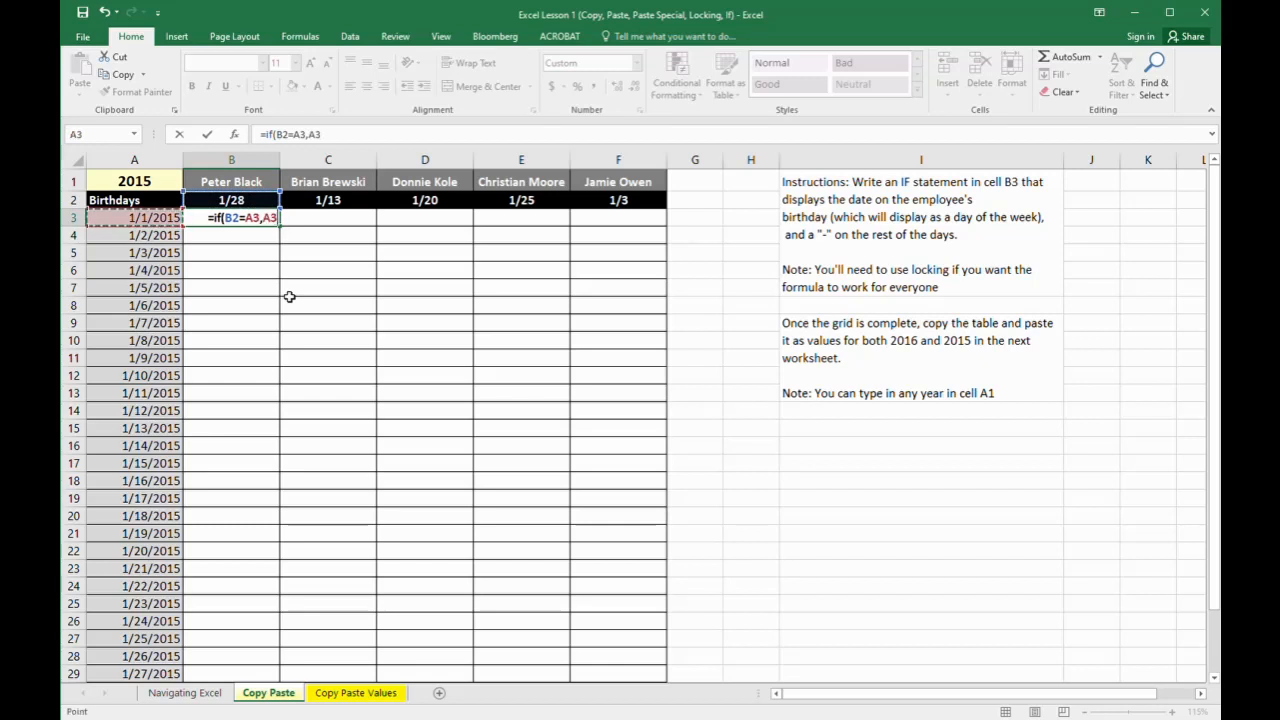
{"action": "type", "text": ","}
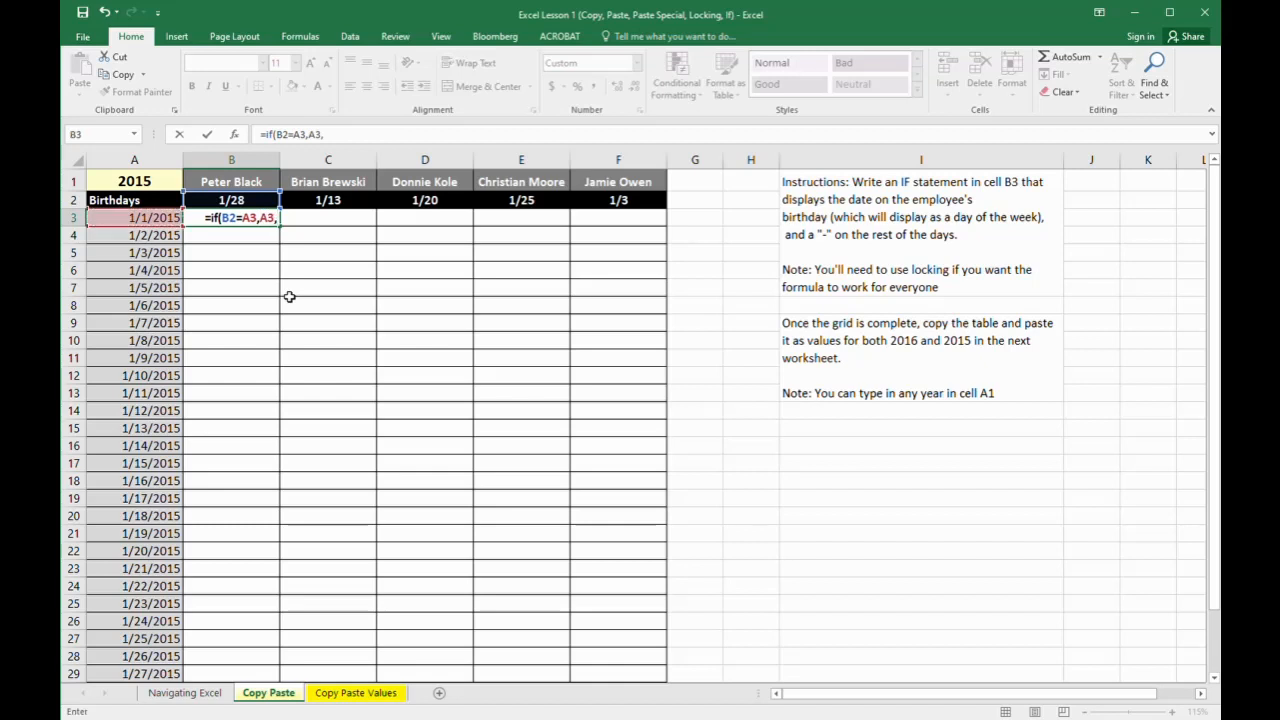
{"action": "type", "text": "\"-\")"}
{"action": "key", "text": "Return"}
{"action": "key", "text": "Up"}
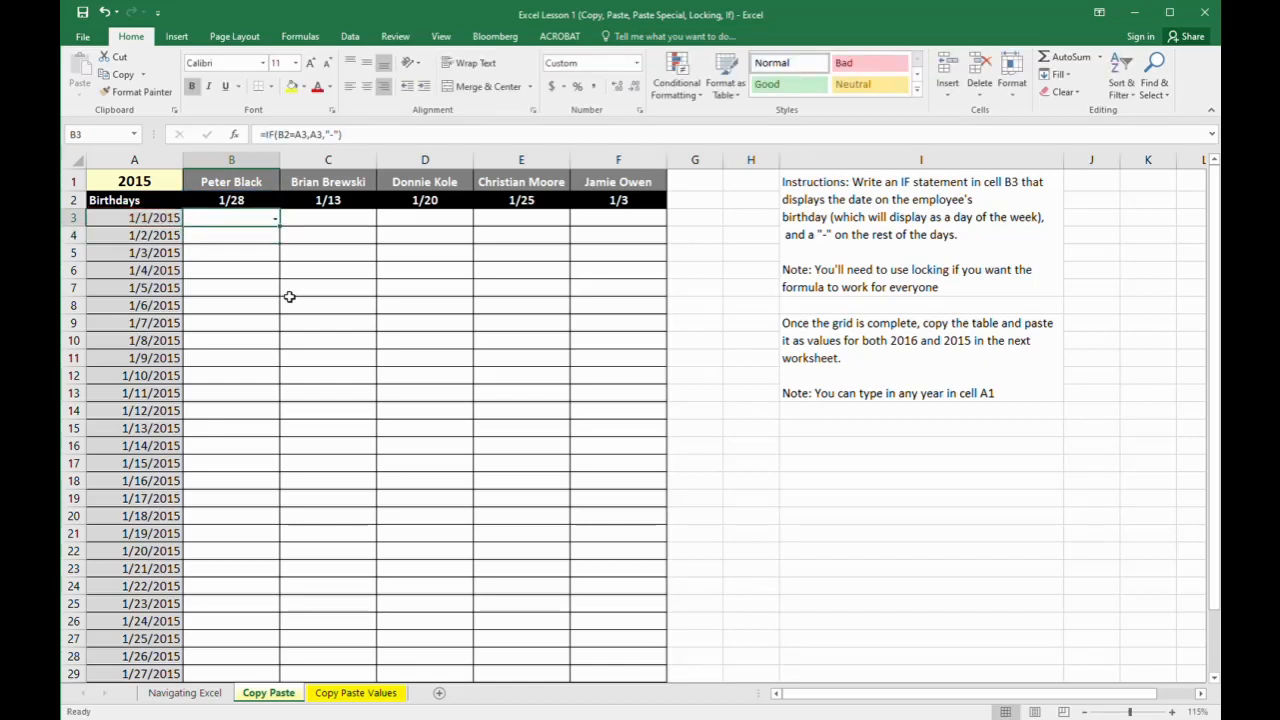
Copy the unlocked IF formula from B3 down into cells B4 and B5
{"action": "key", "text": "ctrl+c"}
{"action": "key", "text": "Down"}
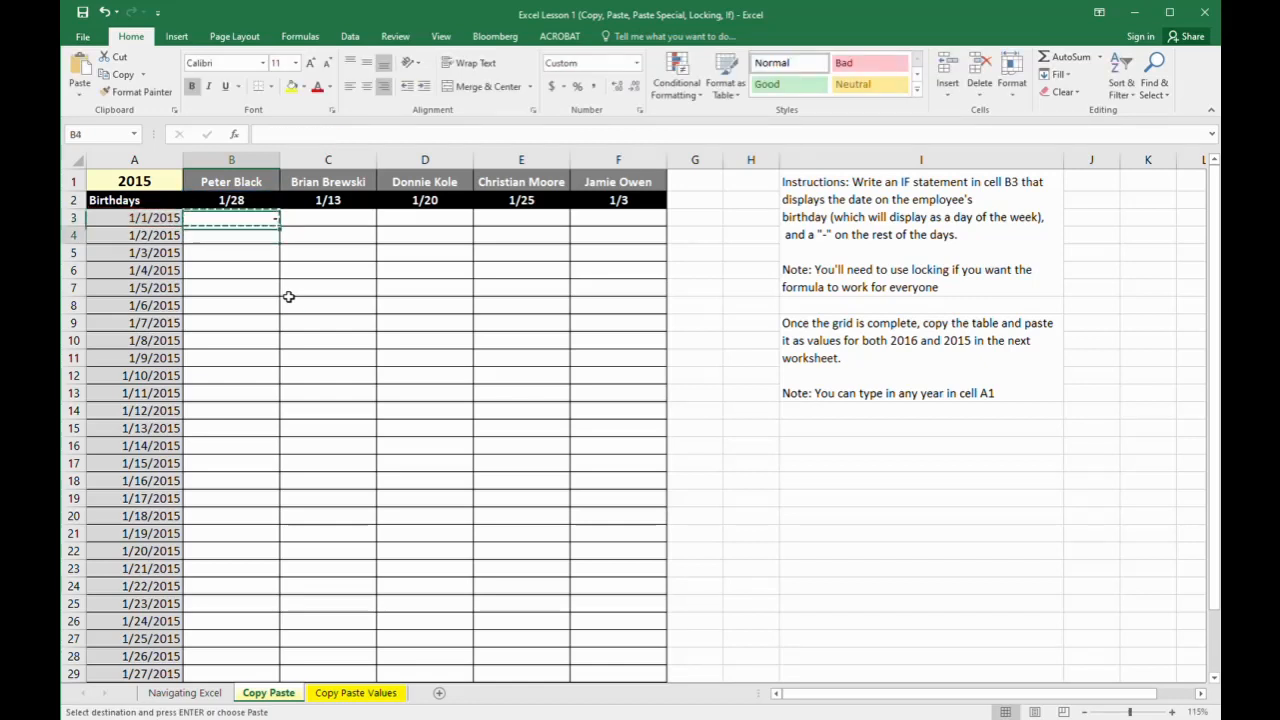
{"action": "key", "text": "ctrl+v"}
{"action": "key", "text": "Down"}
{"action": "key", "text": "ctrl+v"}
{"action": "key", "text": "Up"}
{"action": "key", "text": "Up"}
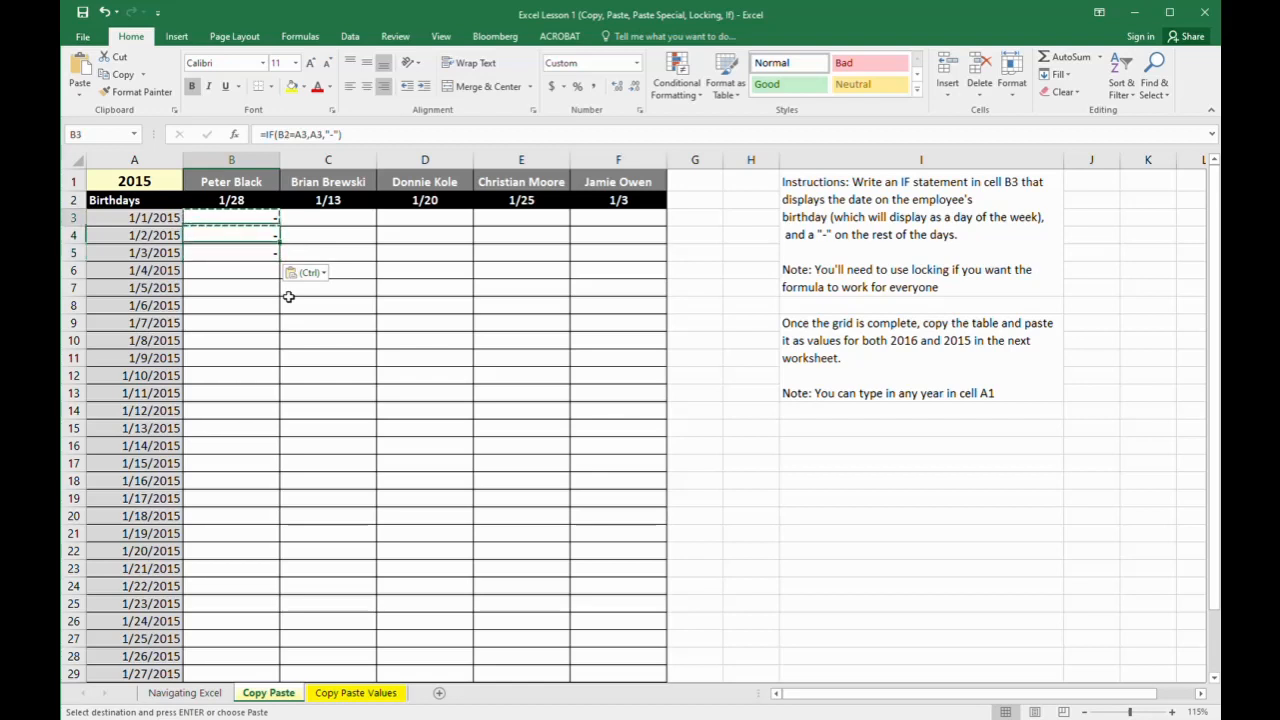
Paste the unlocked IF formula across into C3 and D3 and check the references in C3
{"action": "key", "text": "Right"}
{"action": "key", "text": "ctrl+v"}
{"action": "key", "text": "Right"}
{"action": "key", "text": "ctrl+v"}
{"action": "key", "text": "Left"}
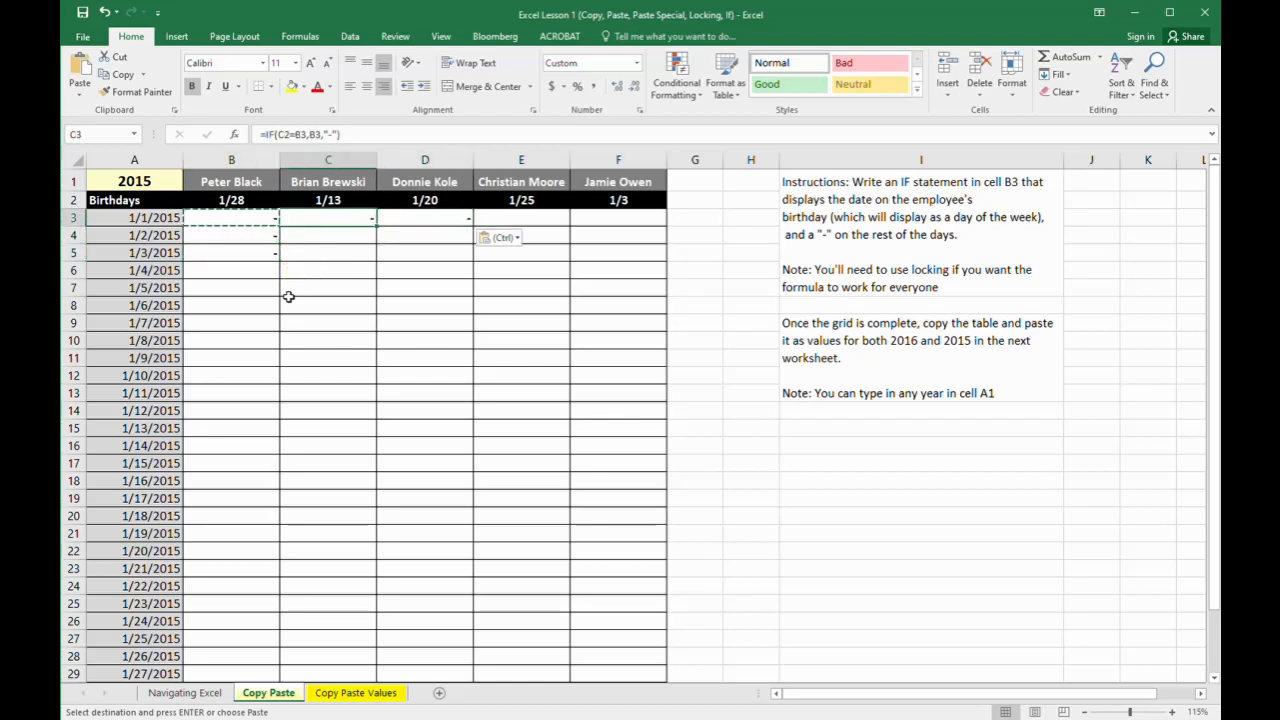
Lock the birthday row and the date column in B3 so the formula reads =IF(B$2=$A3,$A3,"-")
{"action": "left_click", "coordinate": [233, 224]}
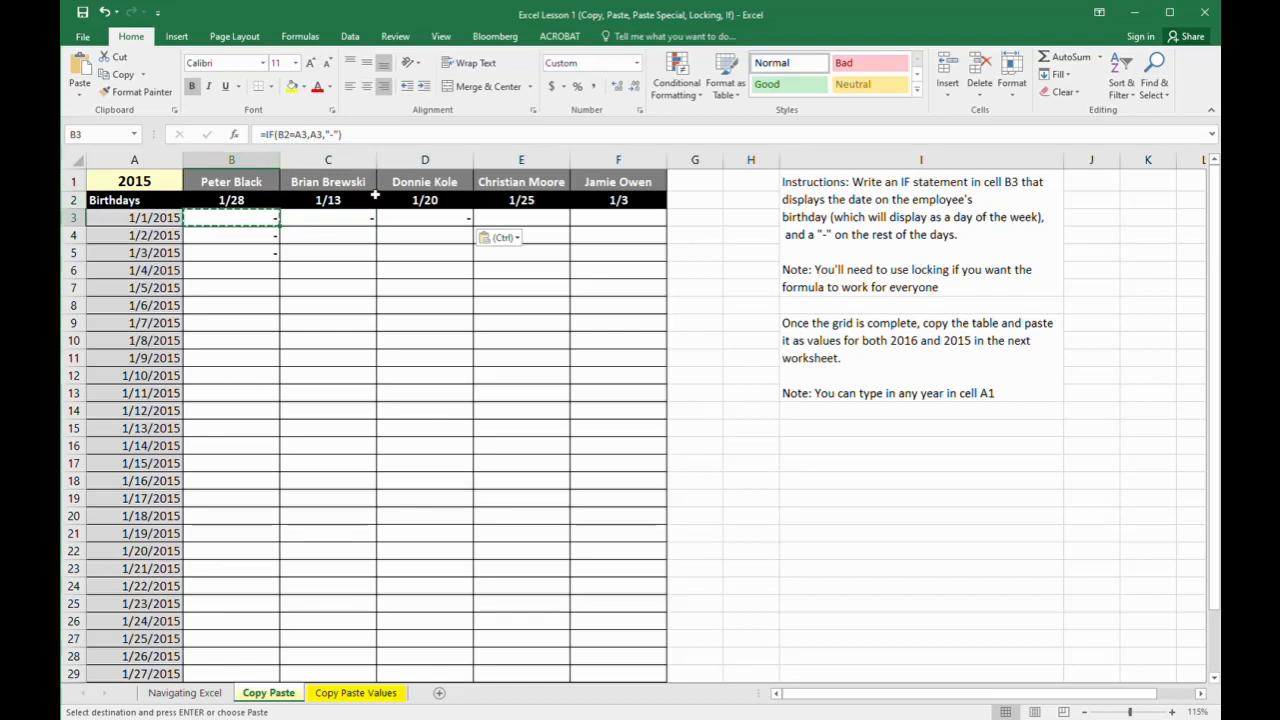
{"action": "left_click", "coordinate": [285, 134]}
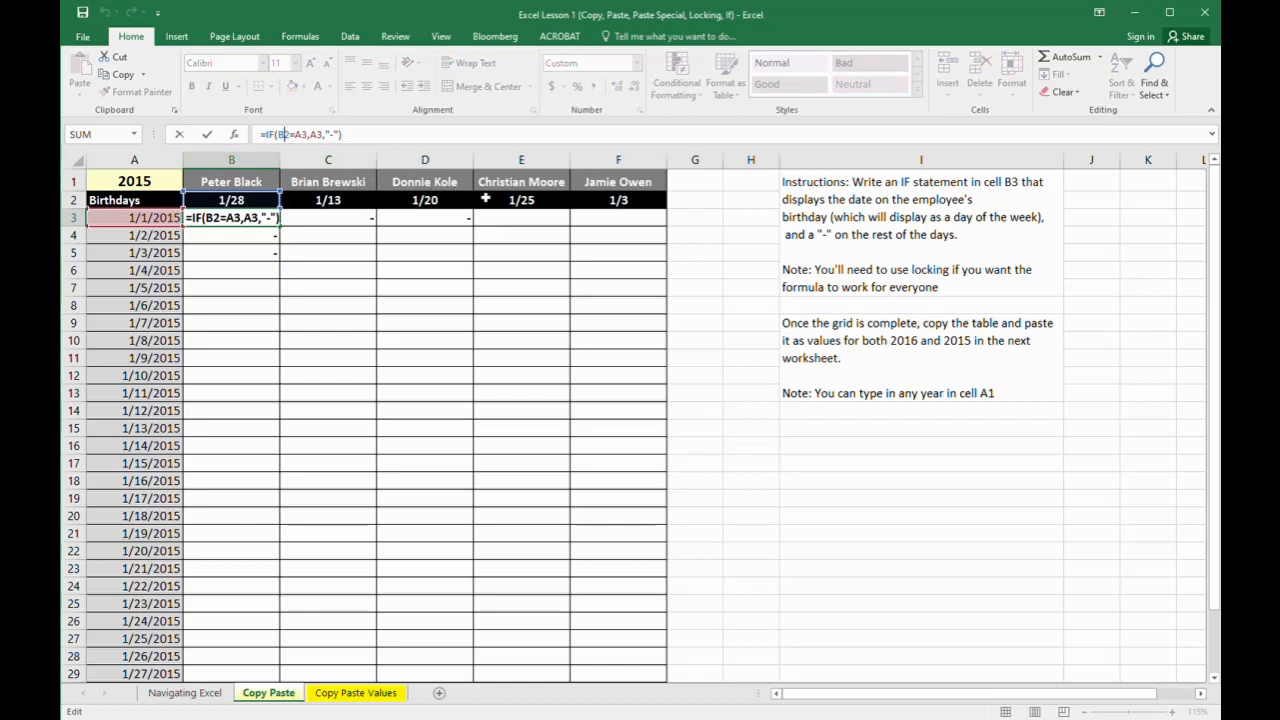
{"action": "type", "text": "$"}
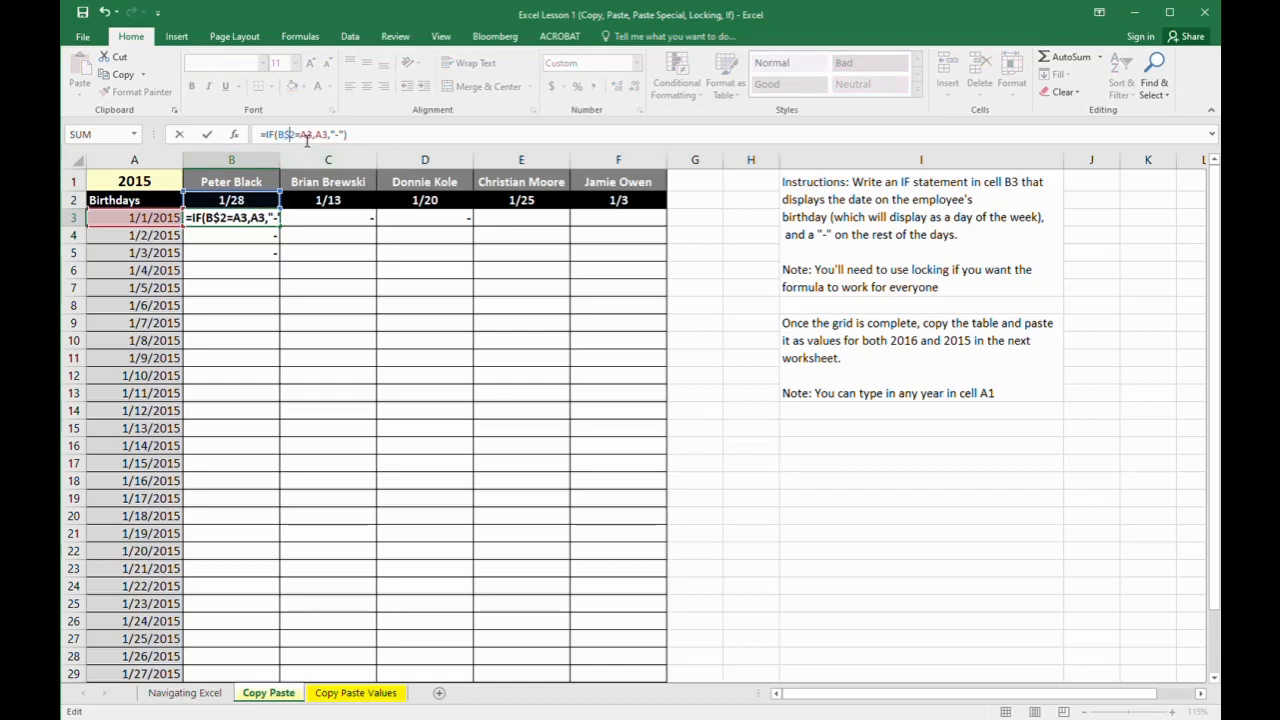
{"action": "left_click", "coordinate": [300, 134]}
{"action": "type", "text": "$"}
{"action": "left_click", "coordinate": [321, 134]}
{"action": "type", "text": "$"}
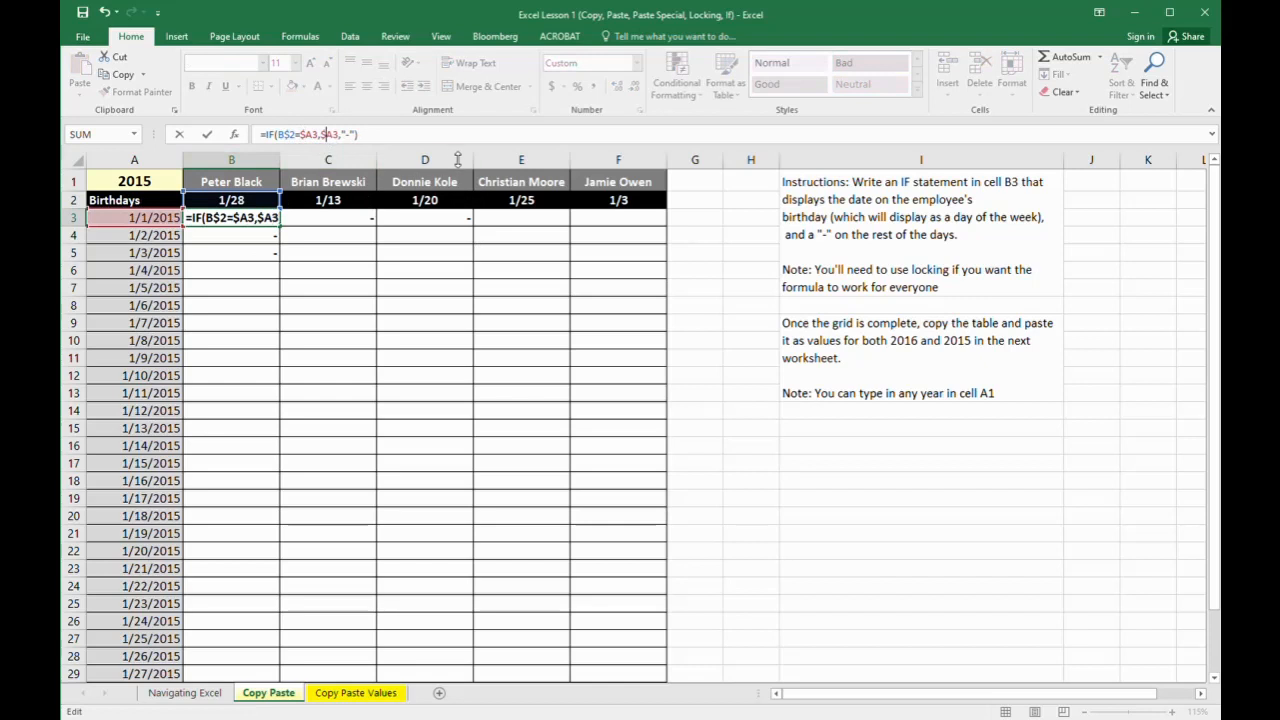
{"action": "key", "text": "Return"}
Copy the locked IF formula from B3 and paste it across the whole birthday grid, B3:F33
{"action": "key", "text": "Up"}
{"action": "key", "text": "ctrl+c"}
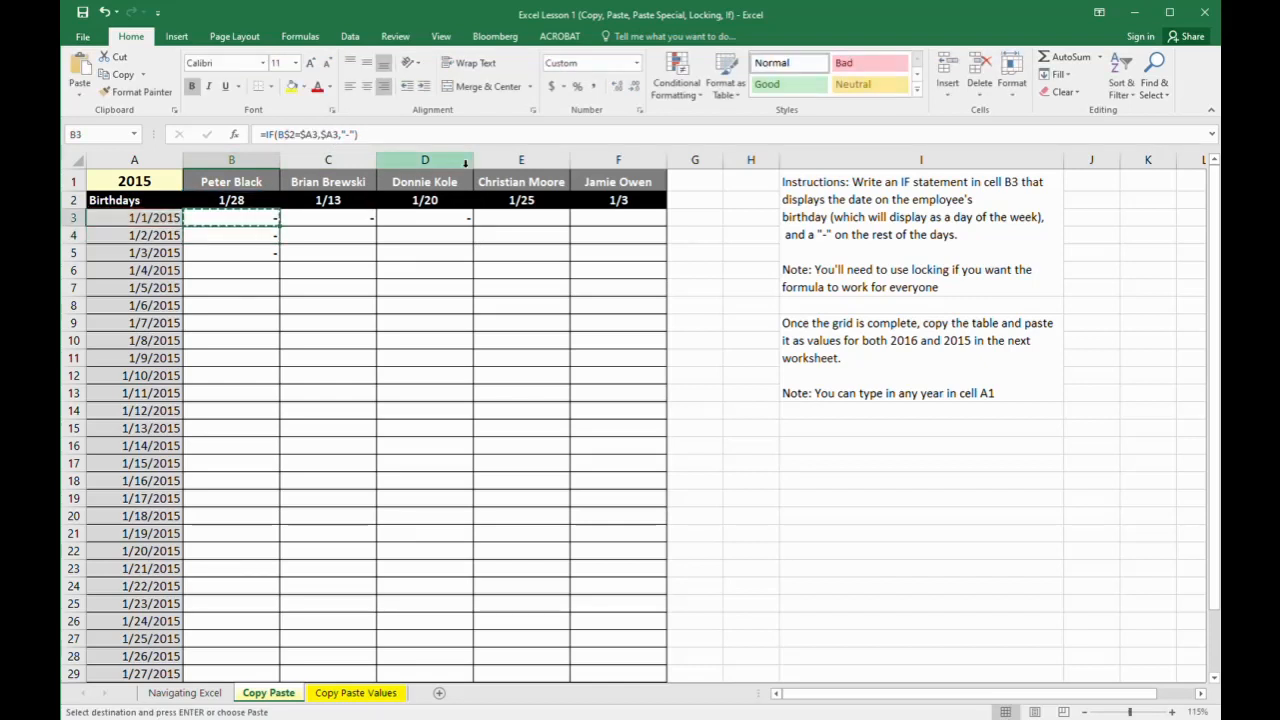
{"action": "key", "text": "shift+Right"}
{"action": "key", "text": "shift+Down"}
{"action": "key", "text": "shift+Right"}
{"action": "key", "text": "shift+Right"}
{"action": "key", "text": "shift+Right"}
{"action": "key", "text": "shift+Down"}
{"action": "key", "text": "shift+Down"}
{"action": "key", "text": "shift+Down"}
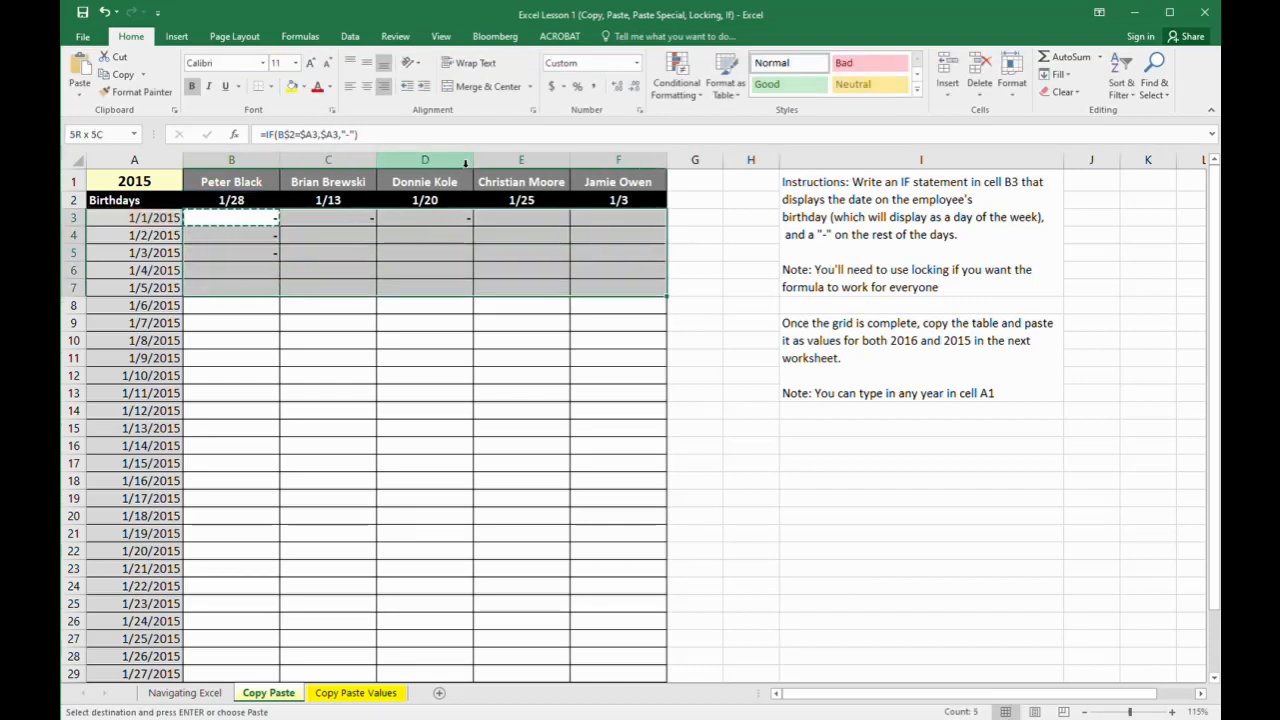
{"action": "key", "text": "shift+Down"}
{"action": "key", "text": "shift+Down"}
{"action": "key", "text": "shift+Down"}
{"action": "key", "text": "shift+Down"}
{"action": "key", "text": "shift+Down"}
{"action": "key", "text": "shift+Down"}
{"action": "key", "text": "shift+Down"}
{"action": "key", "text": "shift+Down"}
{"action": "key", "text": "shift+Down"}
{"action": "key", "text": "shift+Down"}
{"action": "key", "text": "shift+Down"}
{"action": "key", "text": "shift+Down"}
{"action": "key", "text": "shift+Down"}
{"action": "key", "text": "shift+Down"}
{"action": "key", "text": "shift+Down"}
{"action": "key", "text": "shift+Down"}
{"action": "key", "text": "shift+Down"}
{"action": "key", "text": "shift+Down"}
{"action": "key", "text": "shift+Down"}
{"action": "key", "text": "shift+Down"}
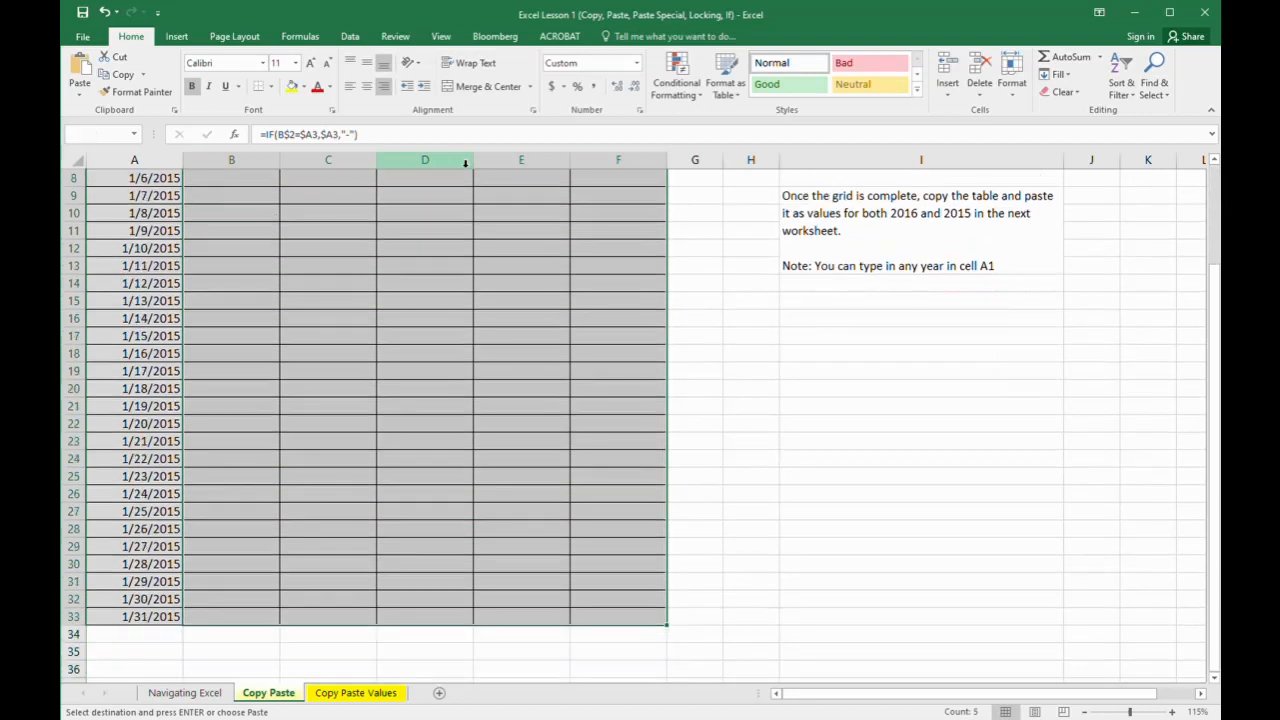
{"action": "key", "text": "ctrl+v"}
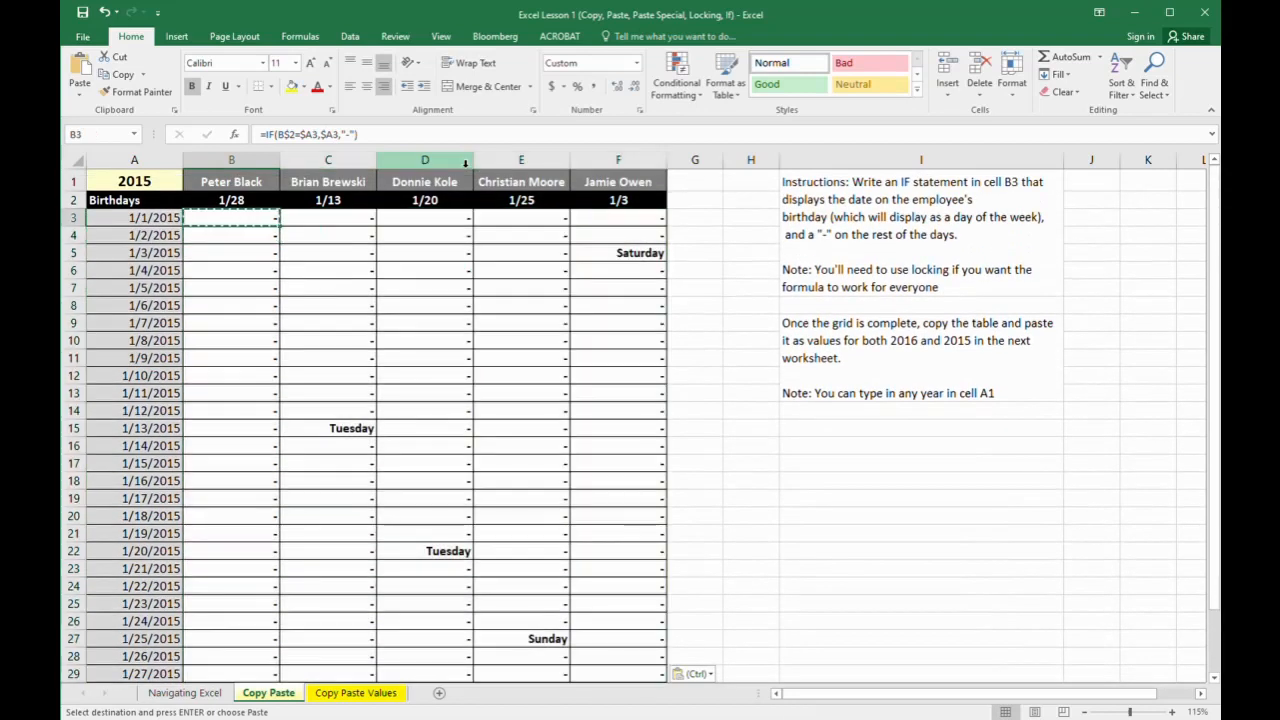
Check the pasted formula in C15 against the birthday date in C2
{"action": "left_click", "coordinate": [352, 430]}
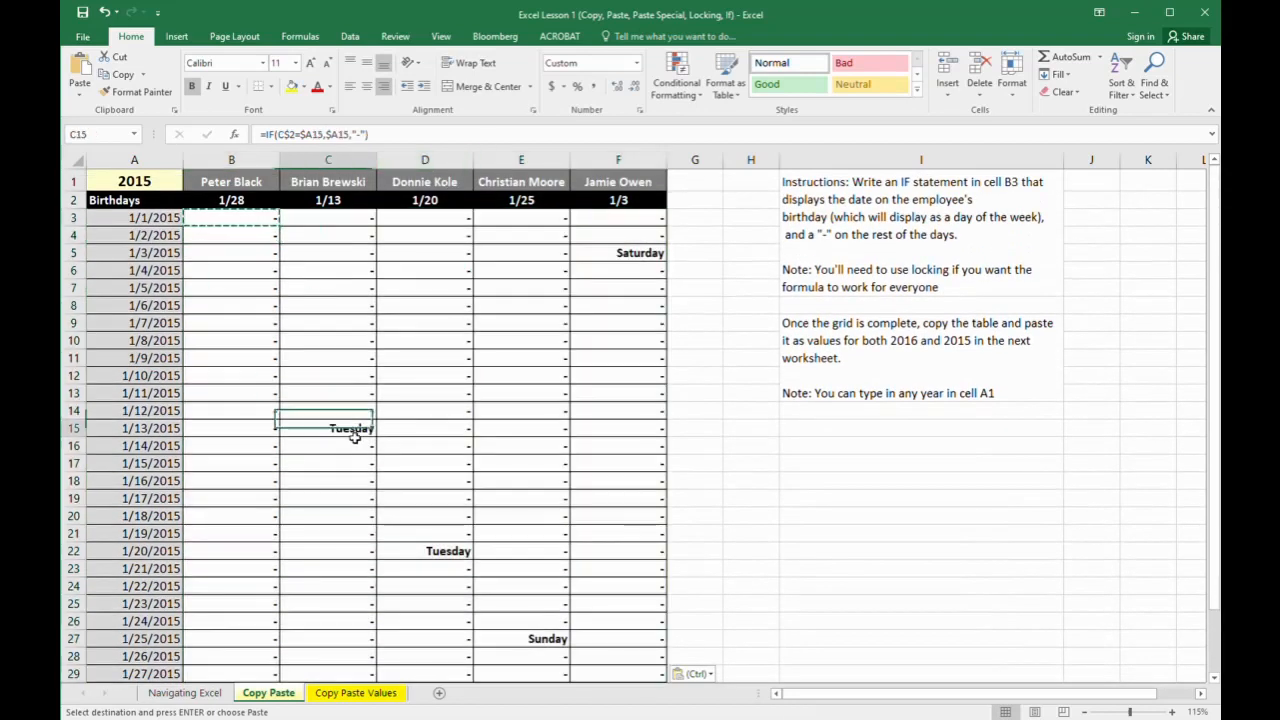
{"action": "left_click", "coordinate": [344, 204]}
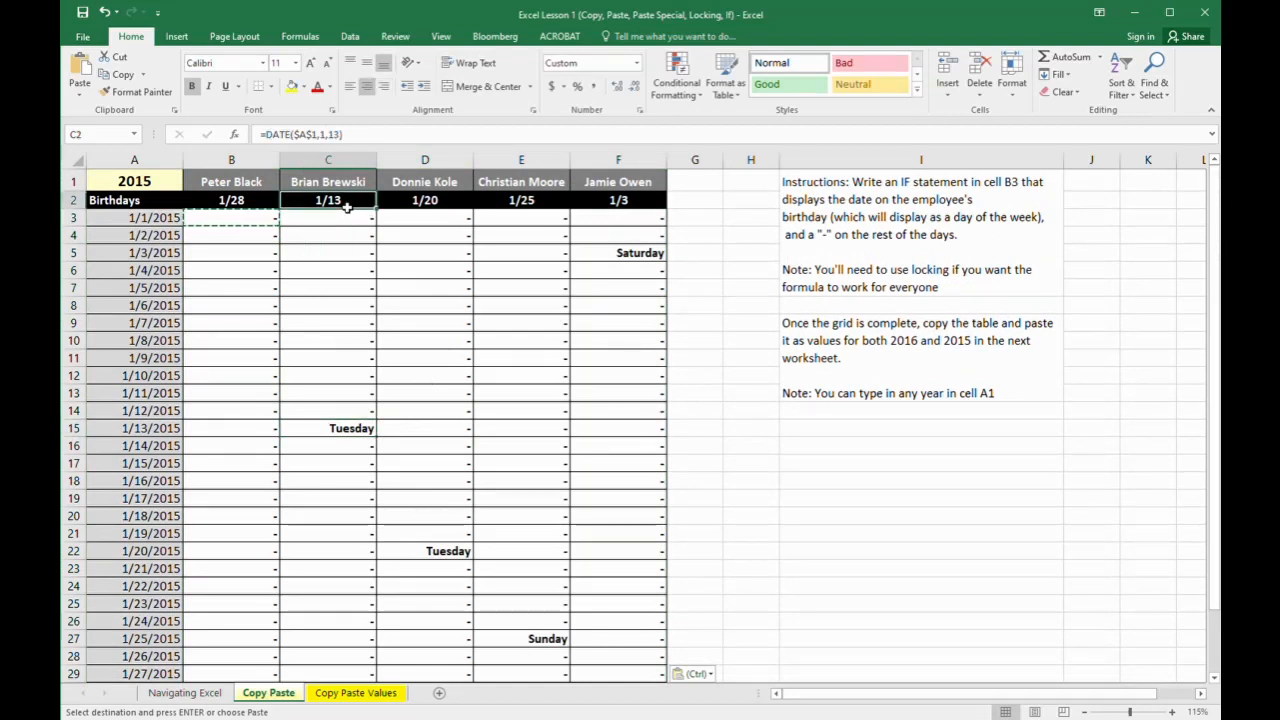
{"action": "left_click", "coordinate": [335, 428]}
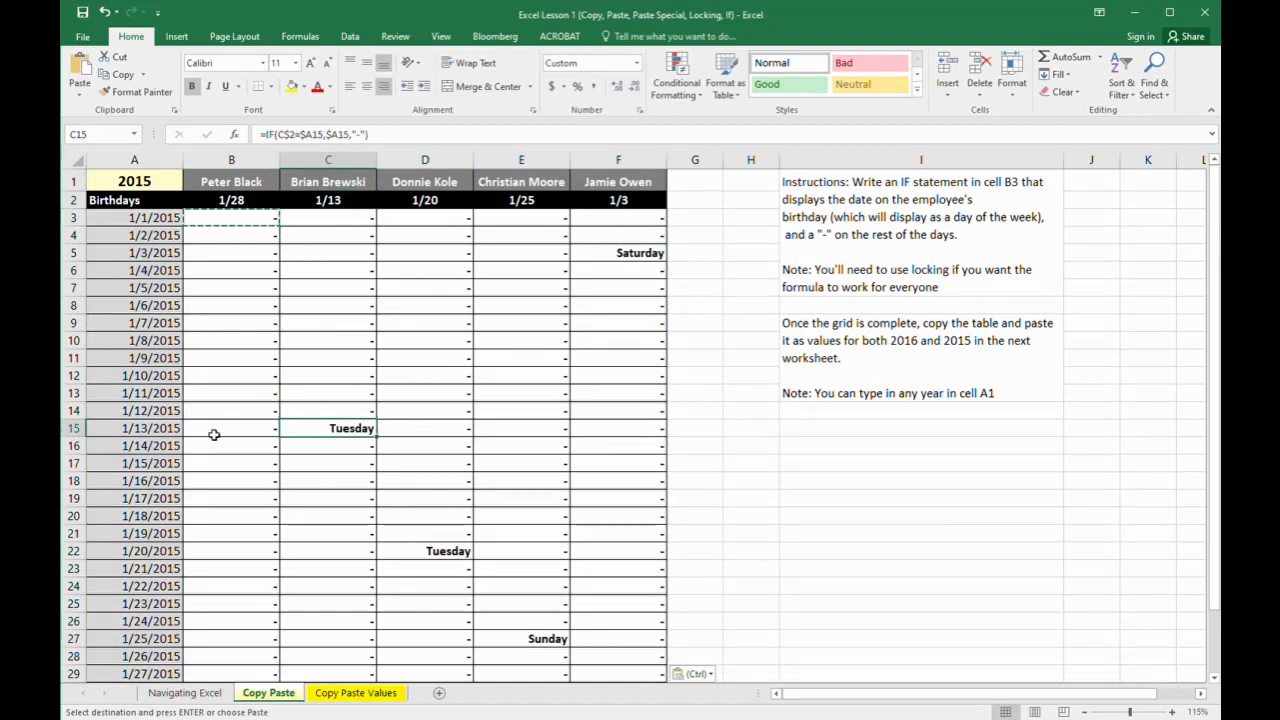
Check the date in A15 and the pasted IF formulas in C15 and B30 against the birthdays in row 2
{"action": "left_click", "coordinate": [161, 434]}
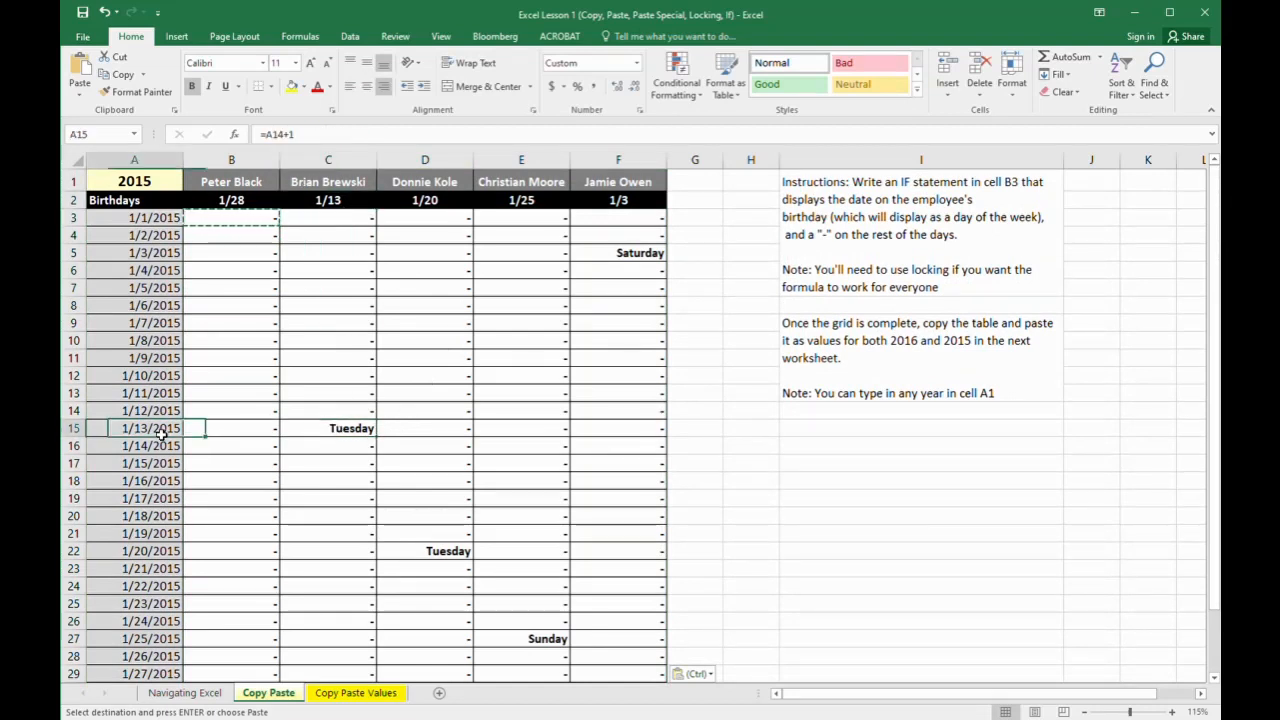
{"action": "left_click", "coordinate": [324, 430]}
{"action": "scroll", "coordinate": [324, 430], "scroll_direction": "down", "scroll_amount": 2}
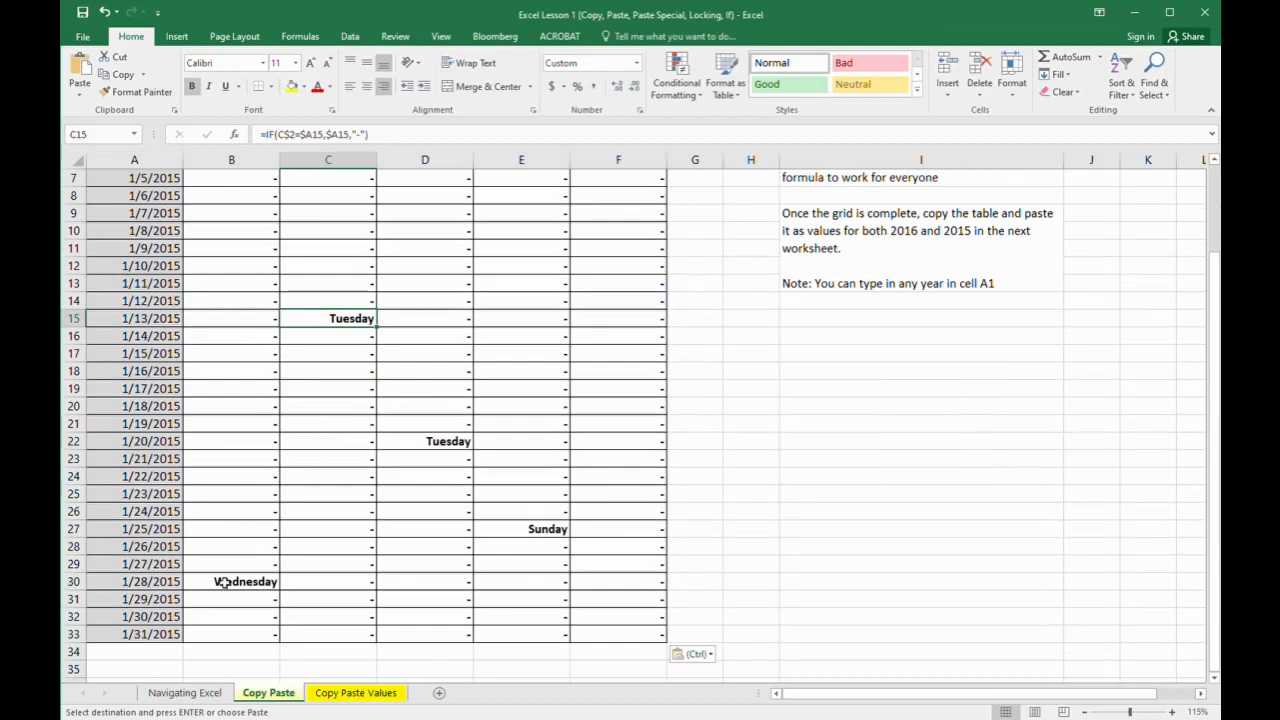
{"action": "left_click", "coordinate": [219, 587]}
{"action": "scroll", "coordinate": [219, 590], "scroll_direction": "up", "scroll_amount": 2}
{"action": "scroll", "coordinate": [226, 600], "scroll_direction": "down", "scroll_amount": 1}
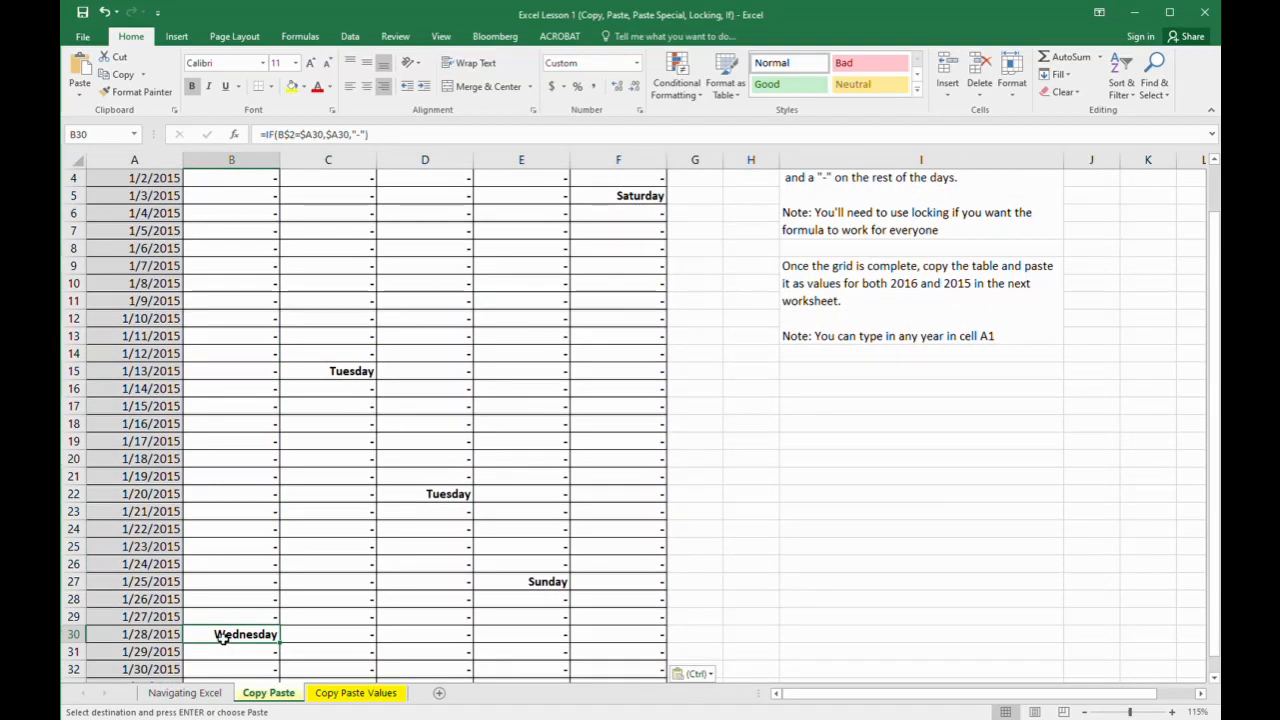
{"action": "scroll", "coordinate": [268, 604], "scroll_direction": "up", "scroll_amount": 1}
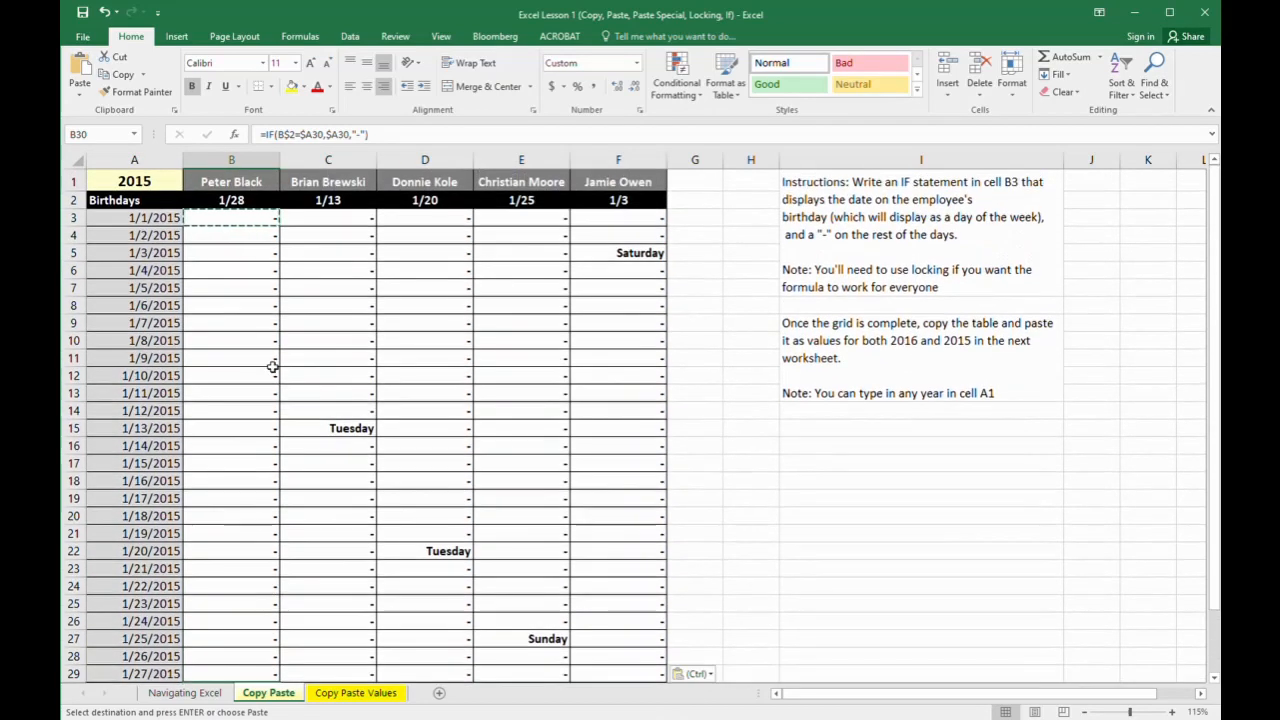
Copy the locked IF formula in B3 again and repeat the paste over the full grid B3:F33
{"action": "left_click", "coordinate": [248, 222]}
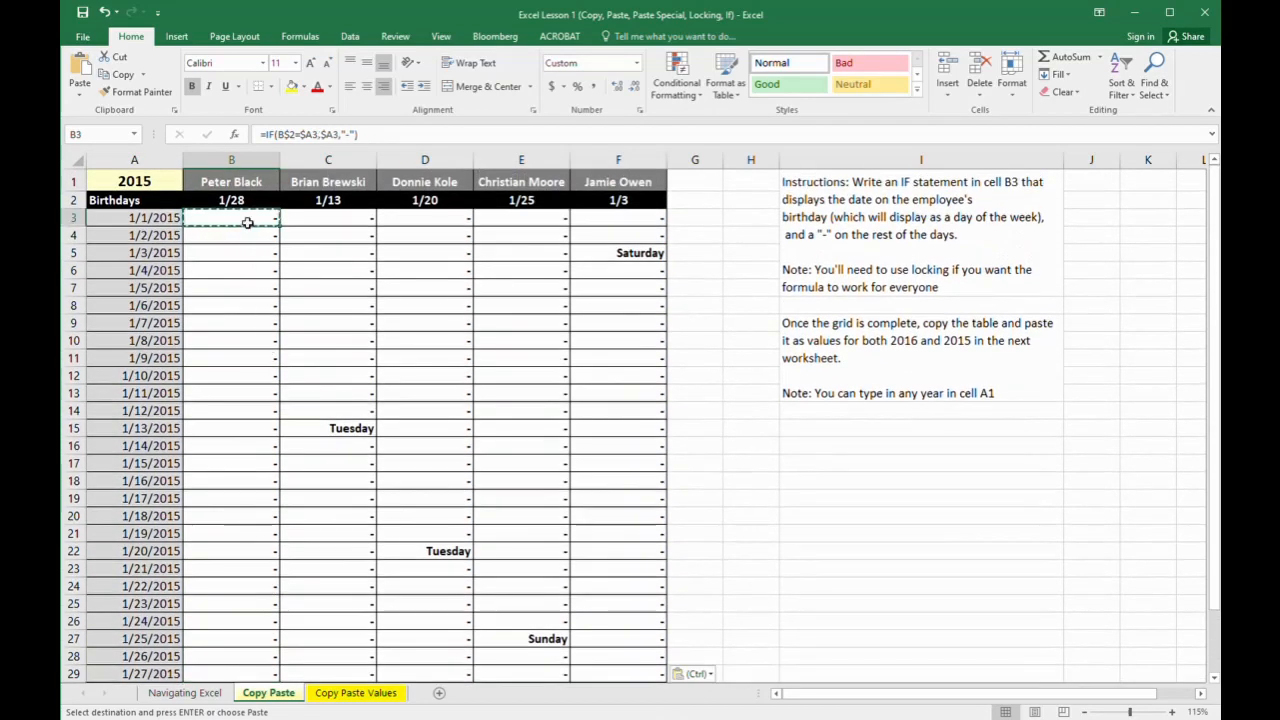
{"action": "key", "text": "ctrl+c"}
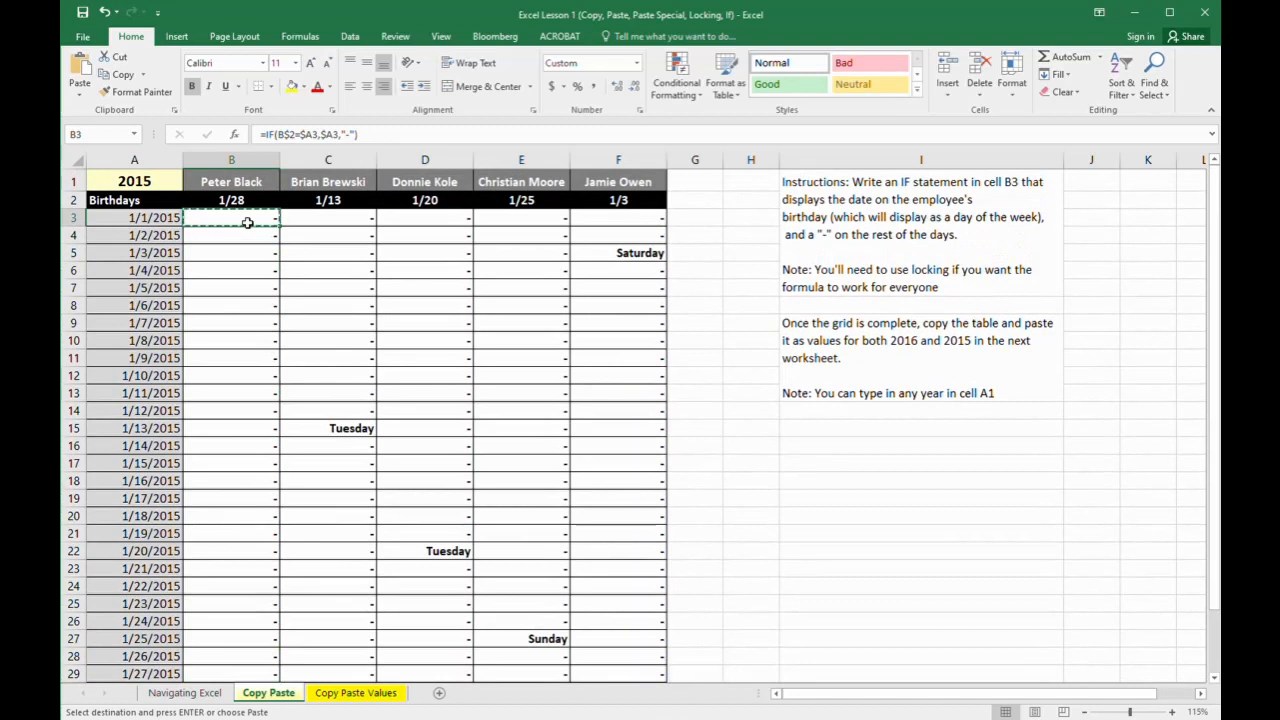
{"action": "key", "text": "shift+Down"}
{"action": "key", "text": "shift+Right"}
{"action": "key", "text": "shift+Down"}
{"action": "key", "text": "shift+Down"}
{"action": "key", "text": "shift+Down"}
{"action": "key", "text": "shift+Down"}
{"action": "key", "text": "shift+Down"}
{"action": "key", "text": "shift+Down"}
{"action": "key", "text": "shift+Down"}
{"action": "key", "text": "shift+Down"}
{"action": "key", "text": "shift+Down"}
{"action": "key", "text": "shift+Down"}
{"action": "key", "text": "shift+Down"}
{"action": "key", "text": "shift+Down"}
{"action": "key", "text": "shift+Down"}
{"action": "key", "text": "shift+Down"}
{"action": "key", "text": "shift+Down"}
{"action": "key", "text": "shift+Down"}
{"action": "key", "text": "shift+Down"}
{"action": "key", "text": "shift+Down"}
{"action": "key", "text": "shift+Down"}
{"action": "key", "text": "shift+Down"}
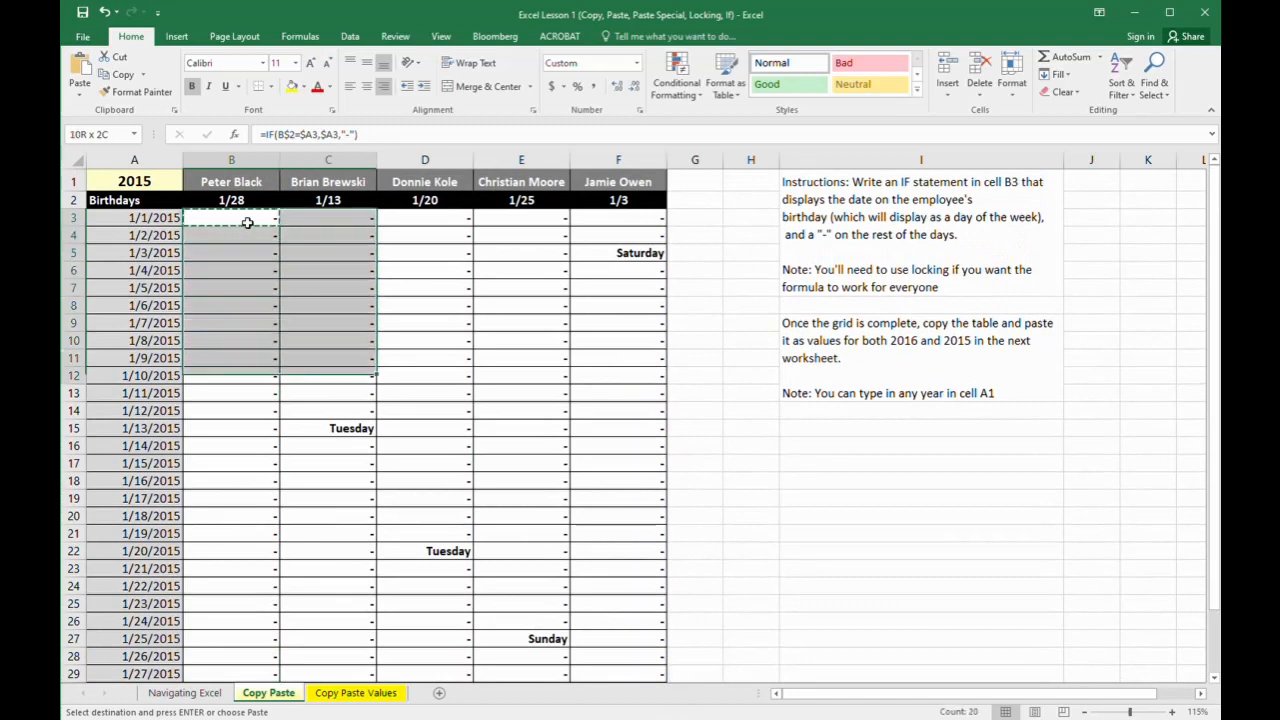
{"action": "key", "text": "shift+Right"}
{"action": "key", "text": "shift+Down"}
{"action": "key", "text": "shift+Down"}
{"action": "key", "text": "shift+Down"}
{"action": "key", "text": "shift+Right"}
{"action": "key", "text": "shift+Down"}
{"action": "key", "text": "shift+Right"}
{"action": "key", "text": "shift+Down"}
{"action": "key", "text": "shift+Down"}
{"action": "key", "text": "shift+Down"}
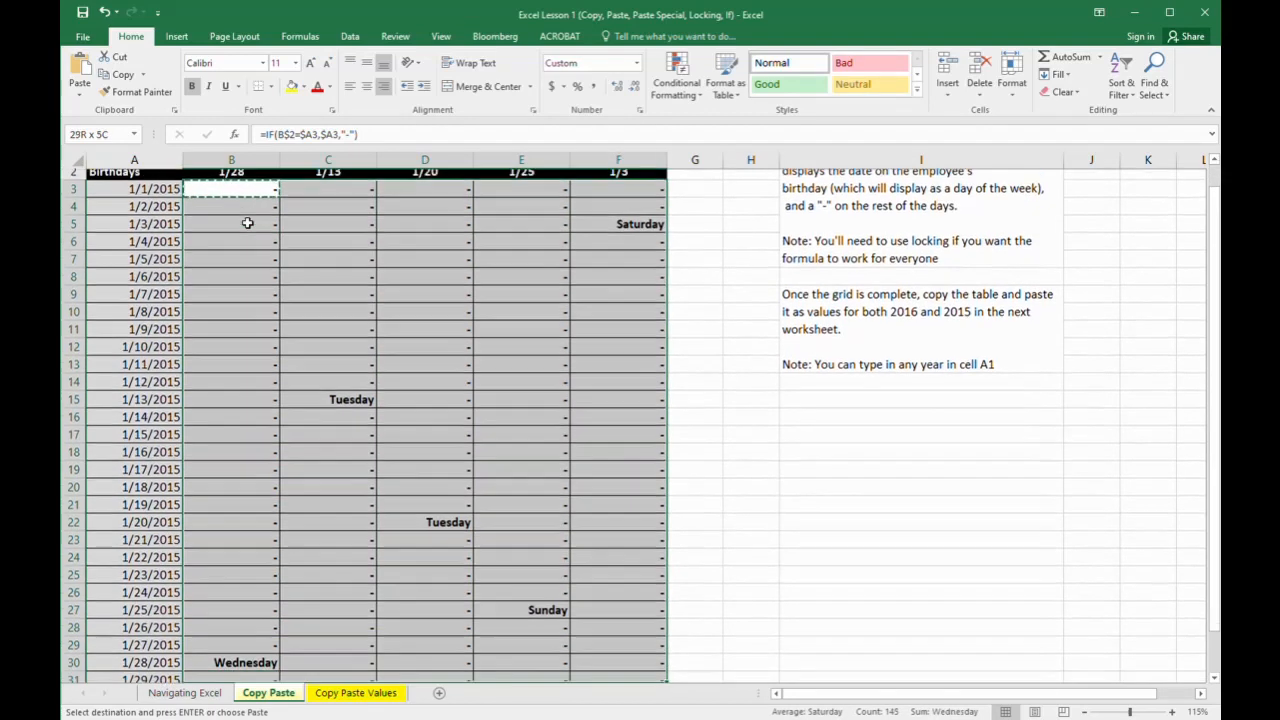
{"action": "key", "text": "shift+Up"}
{"action": "key", "text": "shift+Up"}
{"action": "key", "text": "shift+Up"}
{"action": "key", "text": "shift+Up"}
{"action": "key", "text": "shift+Up"}
{"action": "key", "text": "shift+Up"}
{"action": "key", "text": "shift+Up"}
{"action": "key", "text": "shift+Up"}
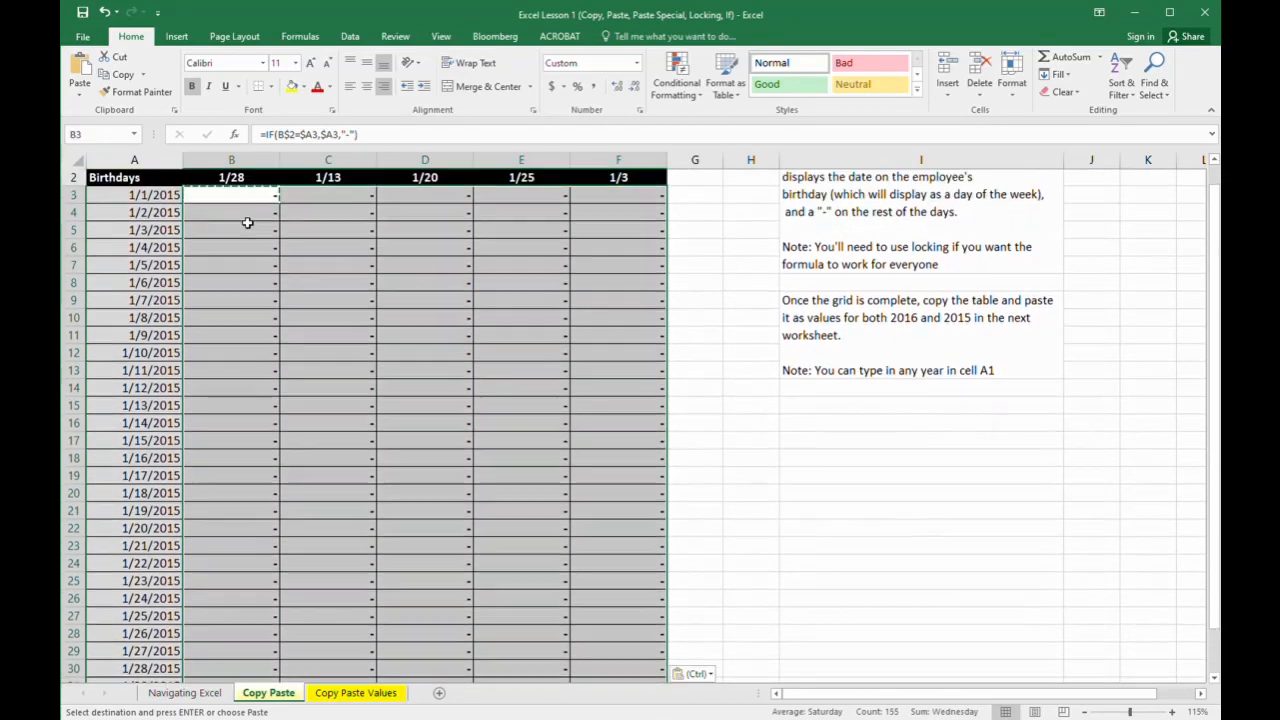
{"action": "key", "text": "shift+Left"}
{"action": "key", "text": "Up"}
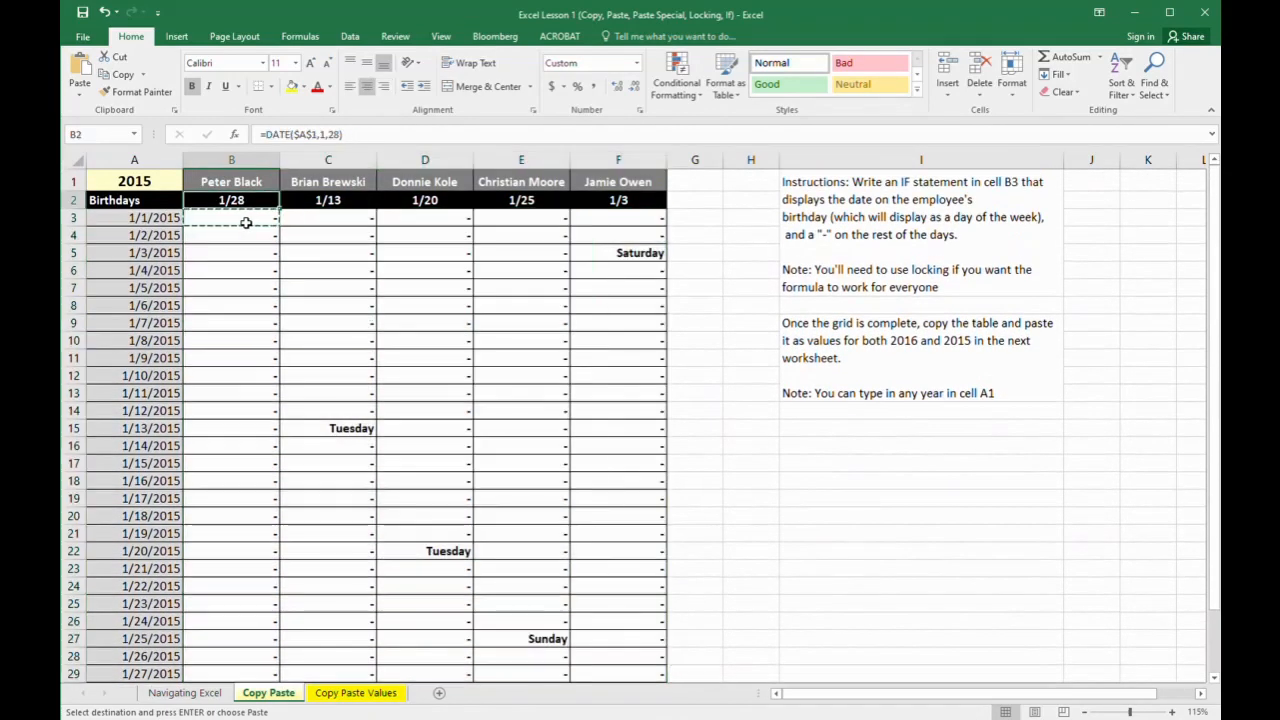
{"action": "scroll", "coordinate": [245, 235], "scroll_direction": "down", "scroll_amount": 5}
{"action": "scroll", "coordinate": [270, 350], "scroll_direction": "up", "scroll_amount": 5}
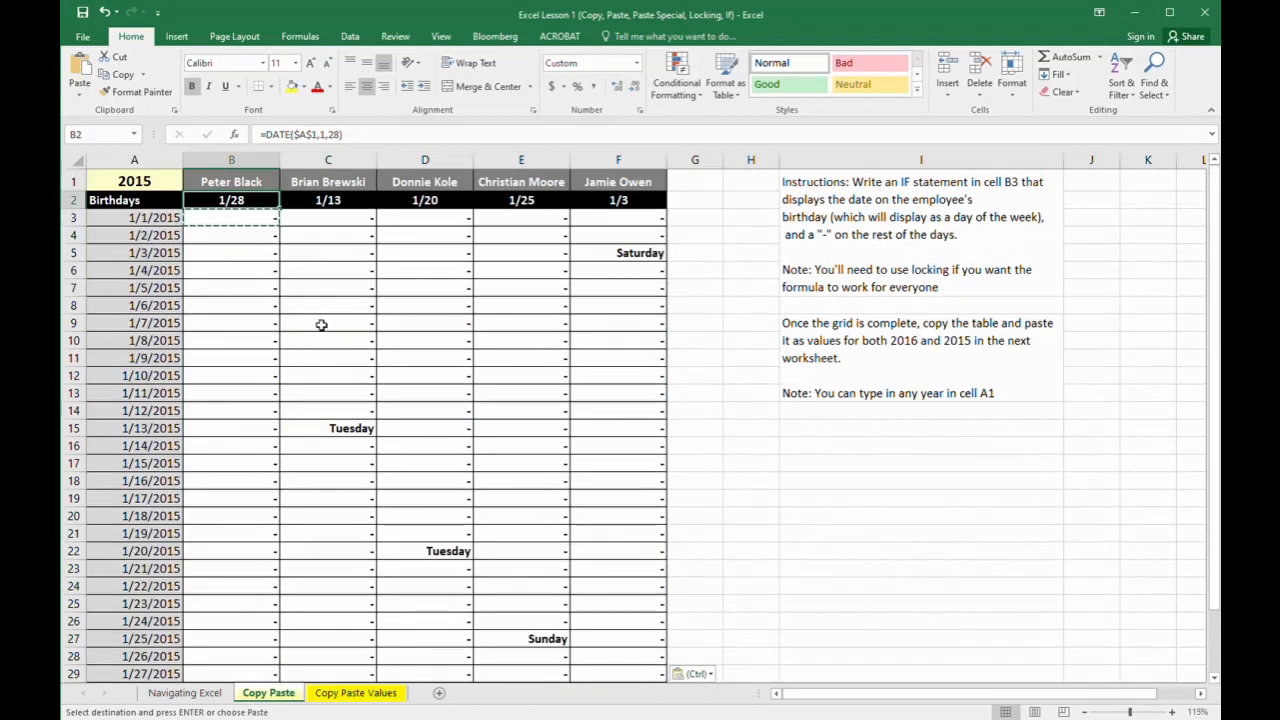
Copy the completed 2015 birthday grid, B3:F33, on the Copy Paste sheet
{"action": "key", "text": "Down"}
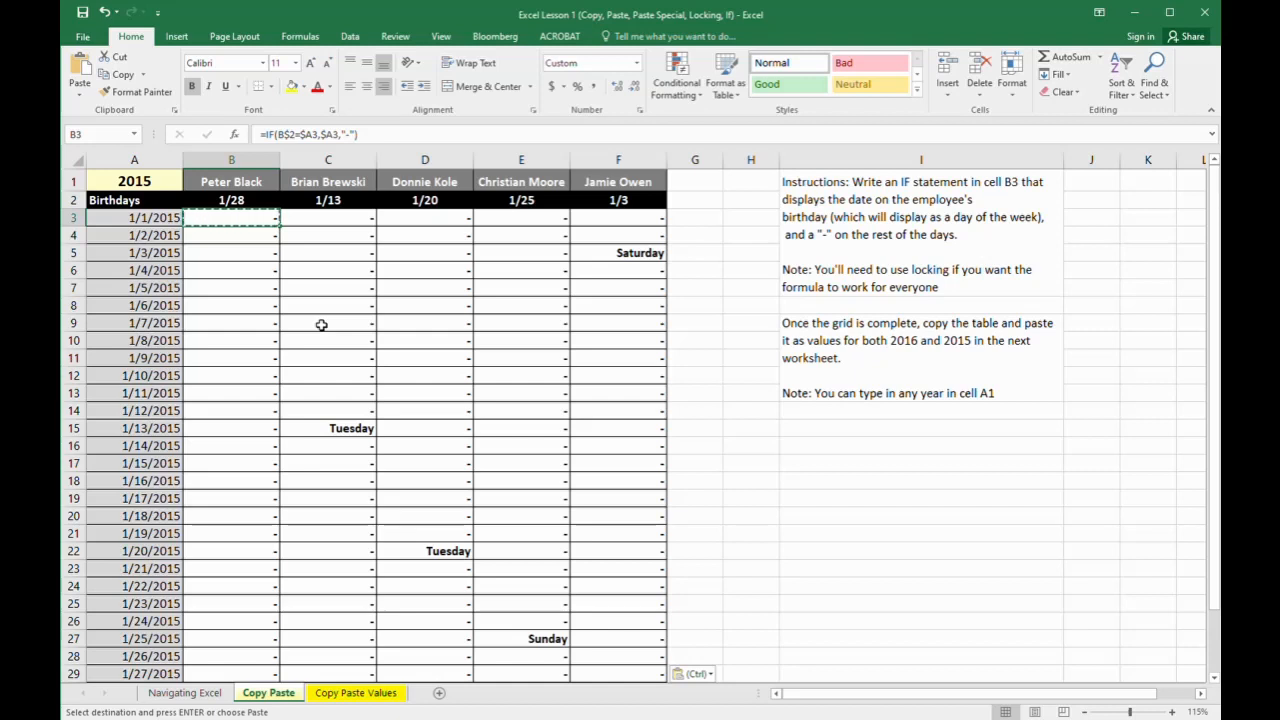
{"action": "key", "text": "shift+Right"}
{"action": "key", "text": "shift+Right"}
{"action": "key", "text": "shift+Right"}
{"action": "key", "text": "shift+Right"}
{"action": "key", "text": "ctrl+shift+Down"}
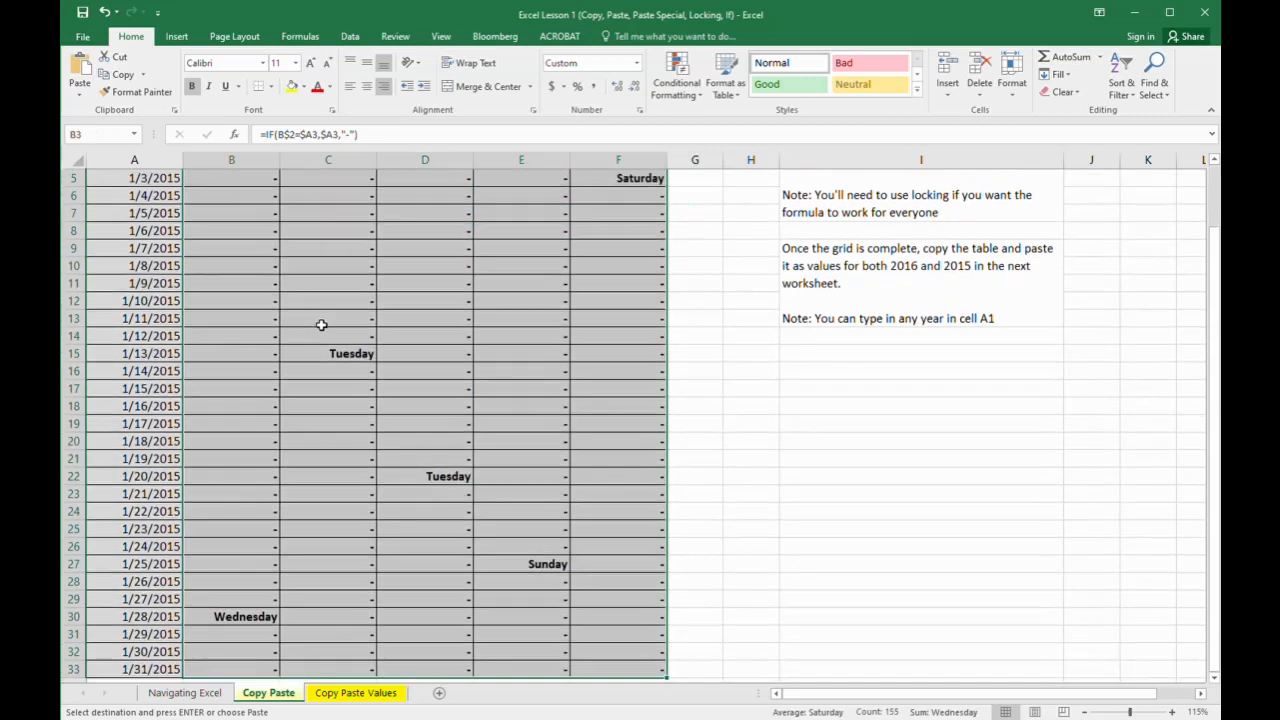
Paste the copied grid as values into the 2015 table on the Copy Paste Values sheet, starting at I3
{"action": "key", "text": "ctrl+Page_Down"}
{"action": "key", "text": "Left"}
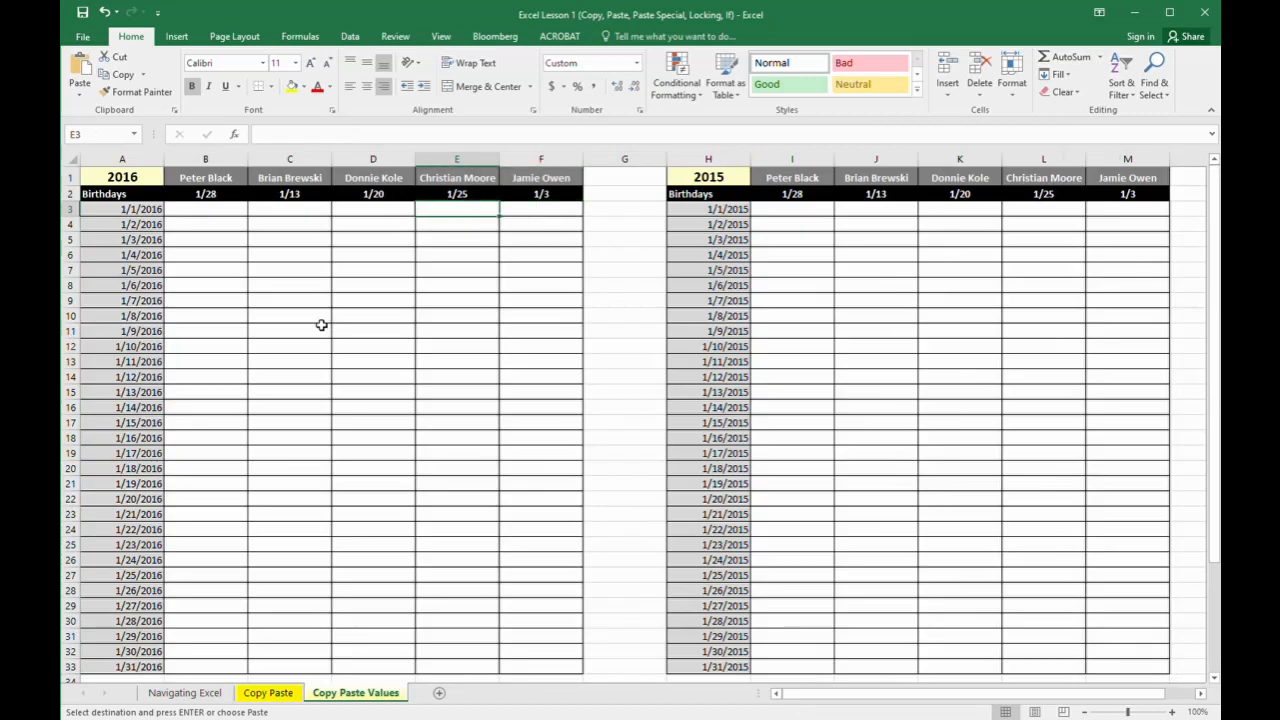
{"action": "key", "text": "Up"}
{"action": "key", "text": "Left"}
{"action": "key", "text": "Down"}
{"action": "key", "text": "Right"}
{"action": "key", "text": "Right"}
{"action": "key", "text": "Right"}
{"action": "key", "text": "Right"}
{"action": "key", "text": "Right"}
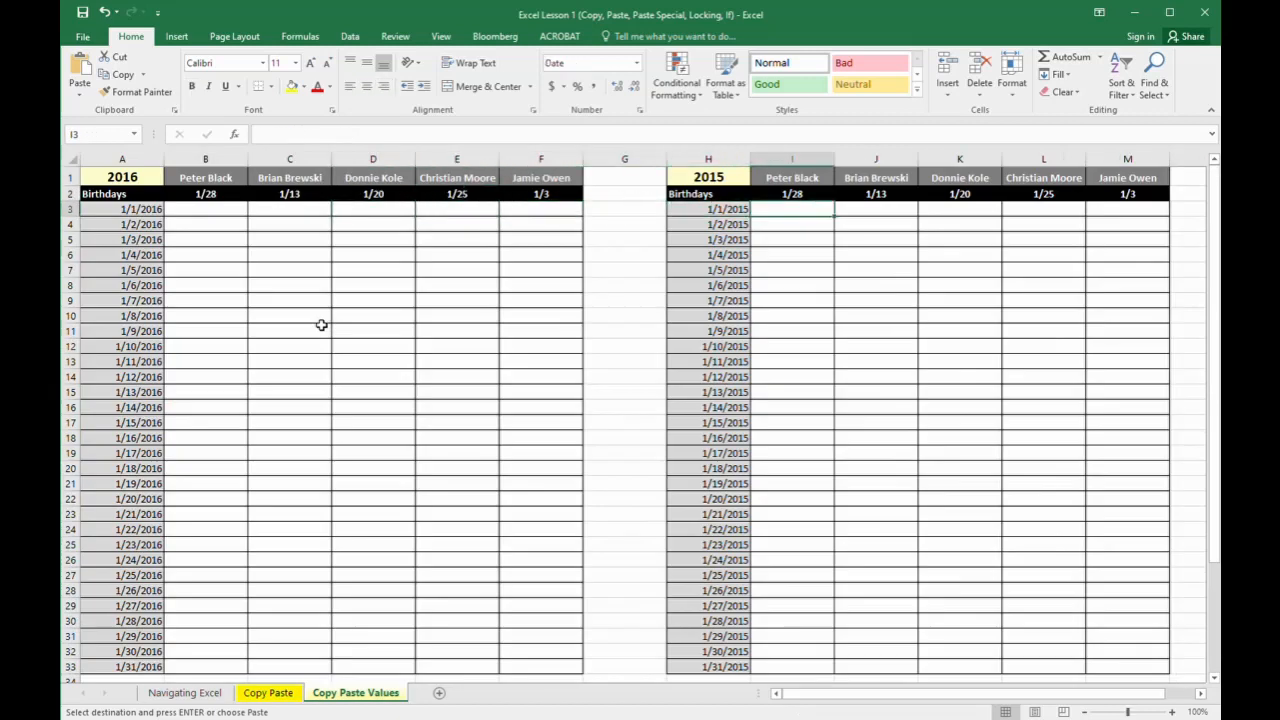
{"action": "key", "text": "ctrl+v"}
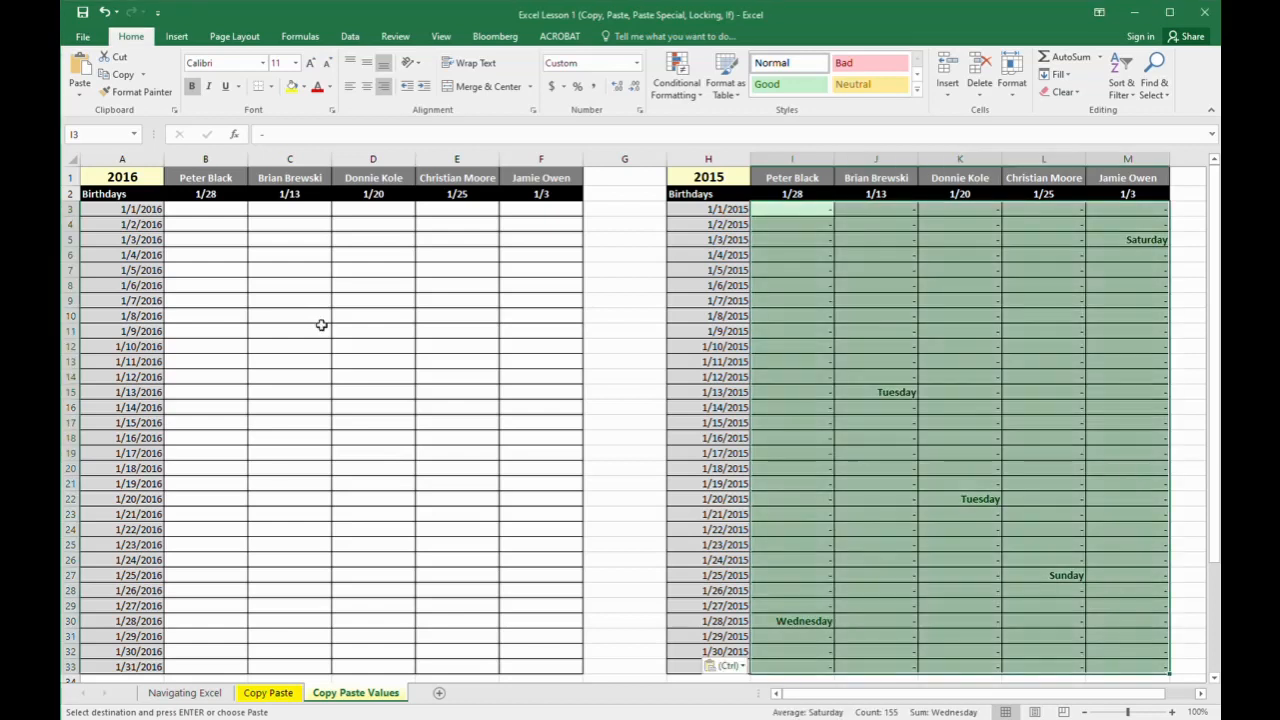
{"action": "key", "text": "Left"}
Set the year in A1 of the Copy Paste sheet to 2016
{"action": "key", "text": "ctrl+Page_Up"}
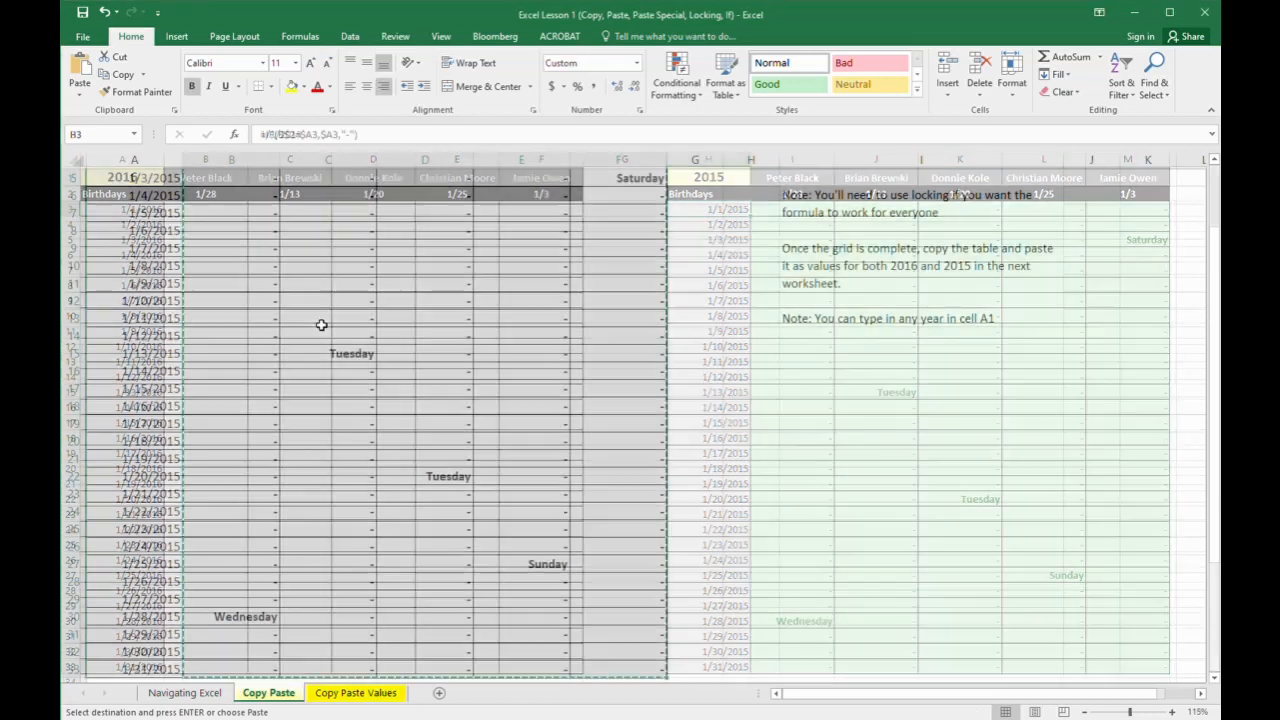
{"action": "key", "text": "Left"}
{"action": "key", "text": "Up"}
{"action": "key", "text": "Up"}
{"action": "key", "text": "Right"}
{"action": "key", "text": "Left"}
{"action": "type", "text": "2016"}
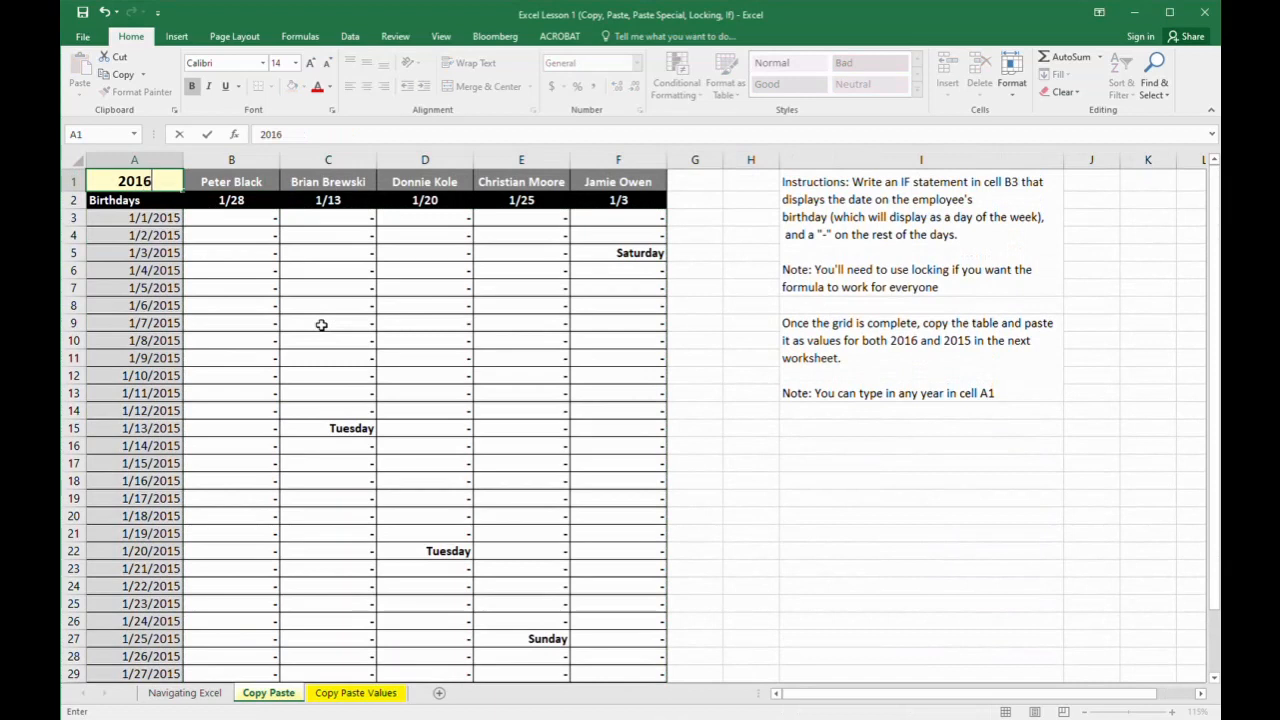
{"action": "key", "text": "Return"}
{"action": "key", "text": "Down"}
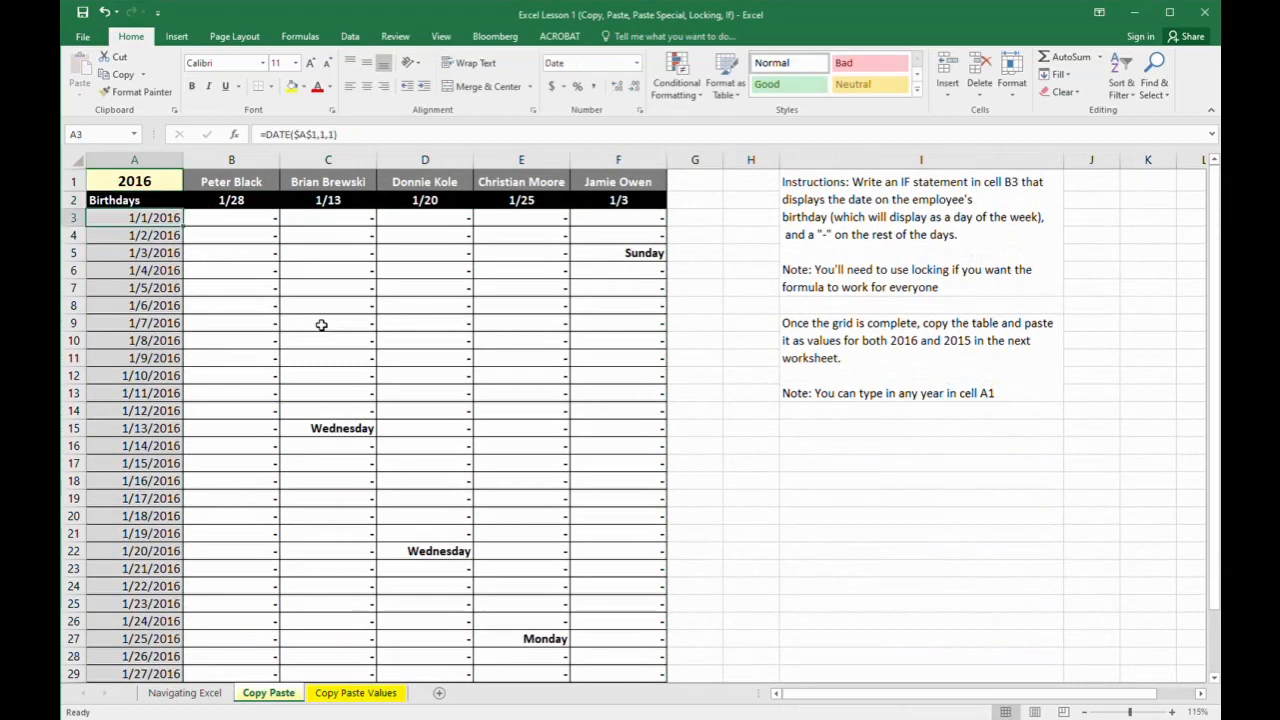
Copy the recalculated 2016 birthday grid, B3:F33, on the Copy Paste sheet
{"action": "key", "text": "Right"}
{"action": "key", "text": "shift+Right"}
{"action": "key", "text": "shift+Right"}
{"action": "key", "text": "shift+Right"}
{"action": "key", "text": "shift+Right"}
{"action": "key", "text": "ctrl+shift+Down"}
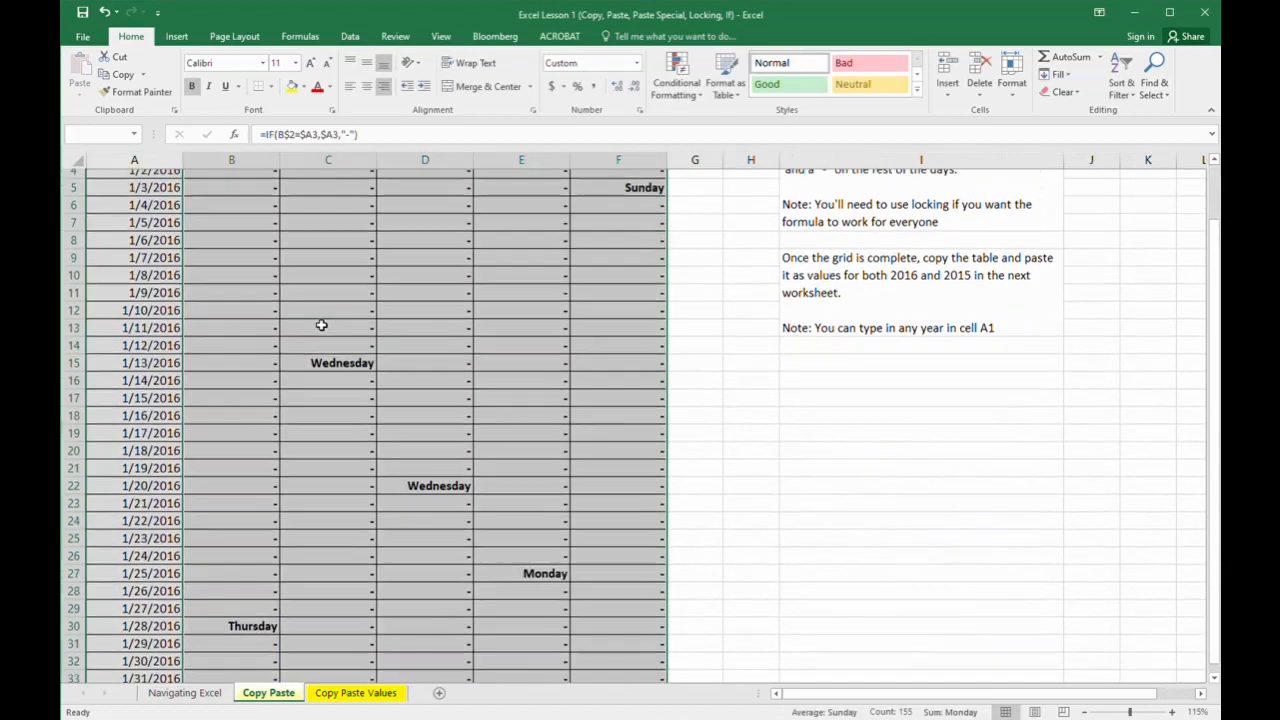
{"action": "key", "text": "ctrl+c"}
Paste the copied grid as values into the 2016 table on the Copy Paste Values sheet, starting at B3
{"action": "key", "text": "ctrl+Page_Down"}
{"action": "key", "text": "Left"}
{"action": "key", "text": "Left"}
{"action": "key", "text": "Left"}
{"action": "key", "text": "Left"}
{"action": "key", "text": "Left"}
{"action": "key", "text": "Left"}
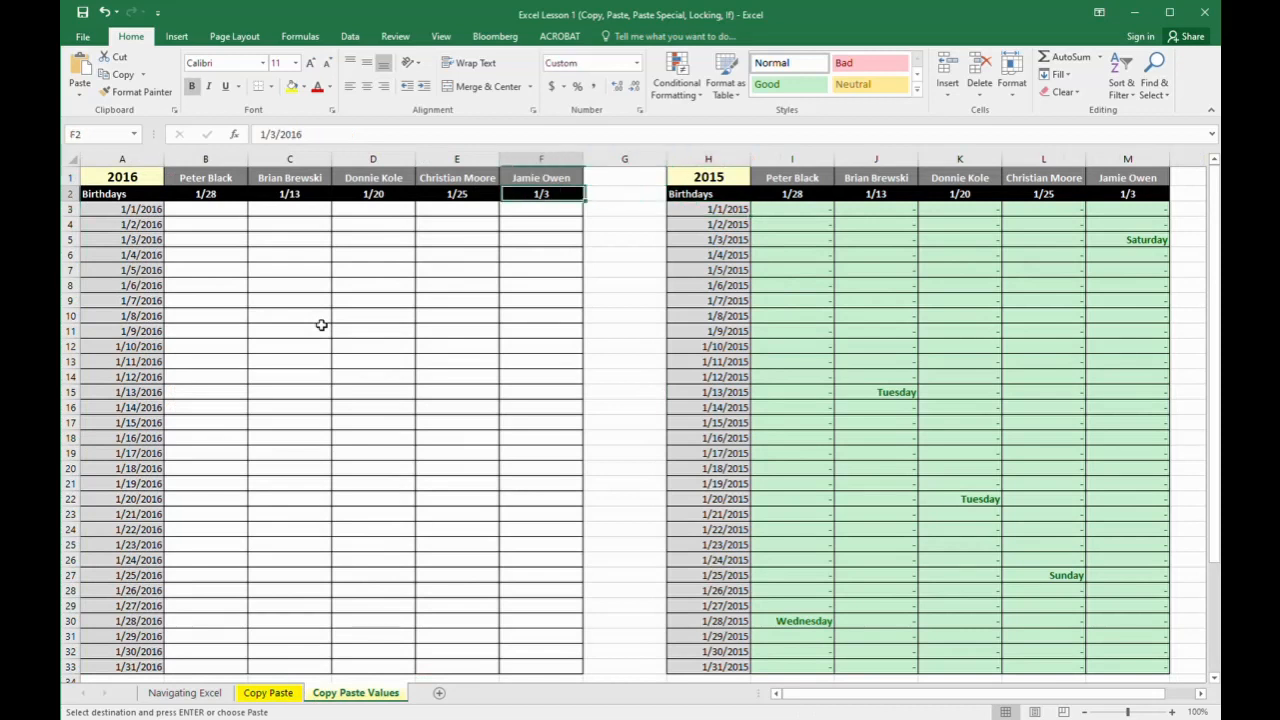
{"action": "key", "text": "ctrl+v"}
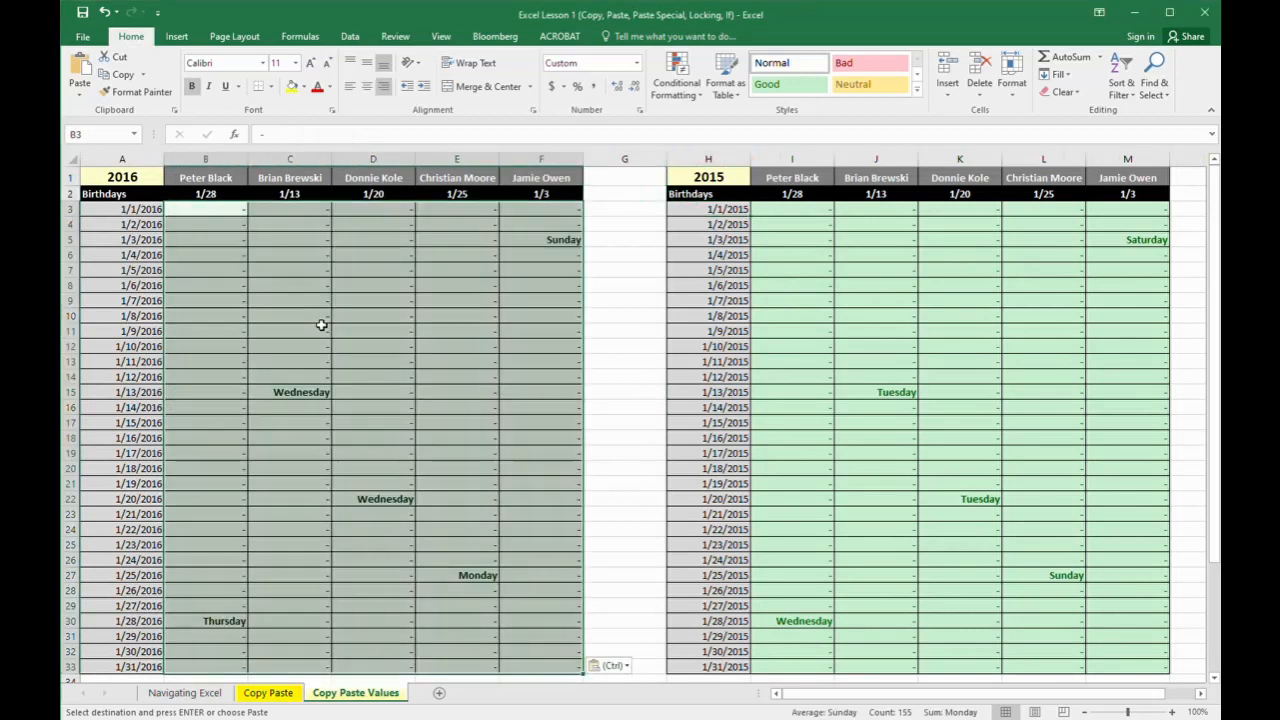
{"action": "key", "text": "Down"}
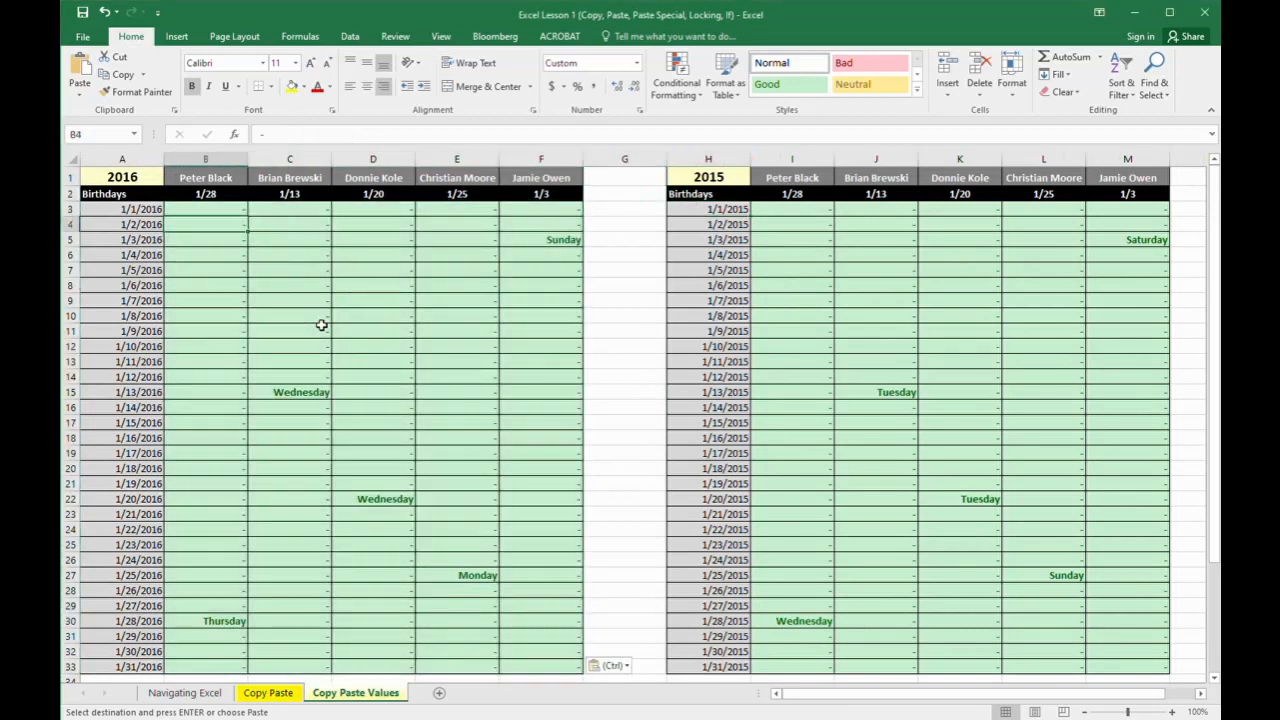
{"action": "scroll", "coordinate": [330, 360], "scroll_direction": "down", "scroll_amount": 1}
{"action": "scroll", "coordinate": [331, 366], "scroll_direction": "up", "scroll_amount": 1}
{"action": "scroll", "coordinate": [325, 367], "scroll_direction": "down", "scroll_amount": 1}
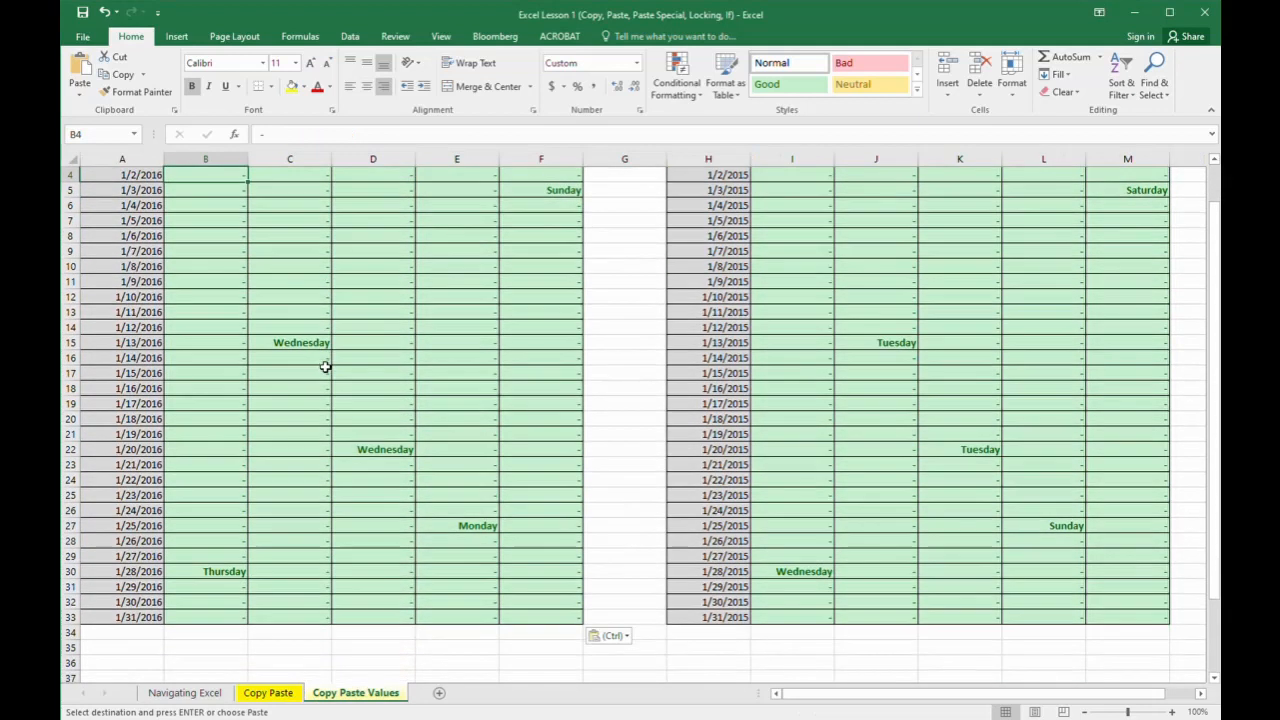
{"action": "scroll", "coordinate": [322, 364], "scroll_direction": "up", "scroll_amount": 1}
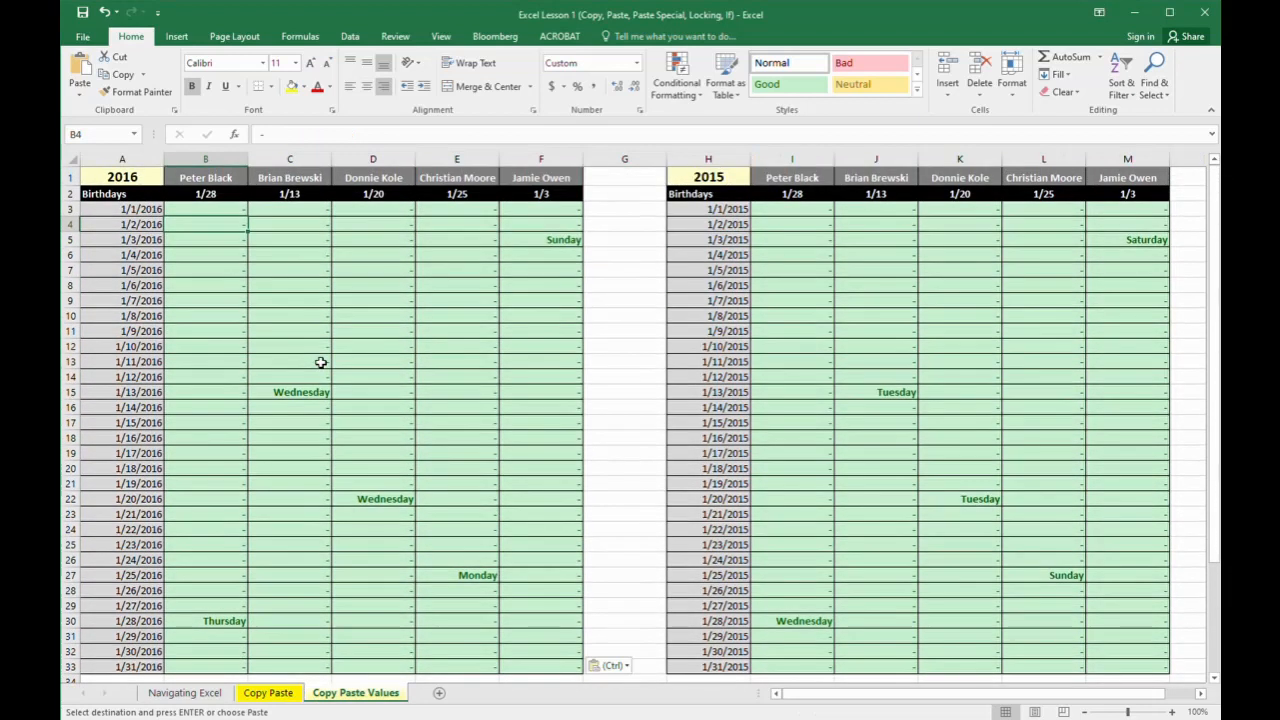
{"action": "scroll", "coordinate": [320, 362], "scroll_direction": "down", "scroll_amount": 1}
{"action": "scroll", "coordinate": [320, 362], "scroll_direction": "up", "scroll_amount": 1}
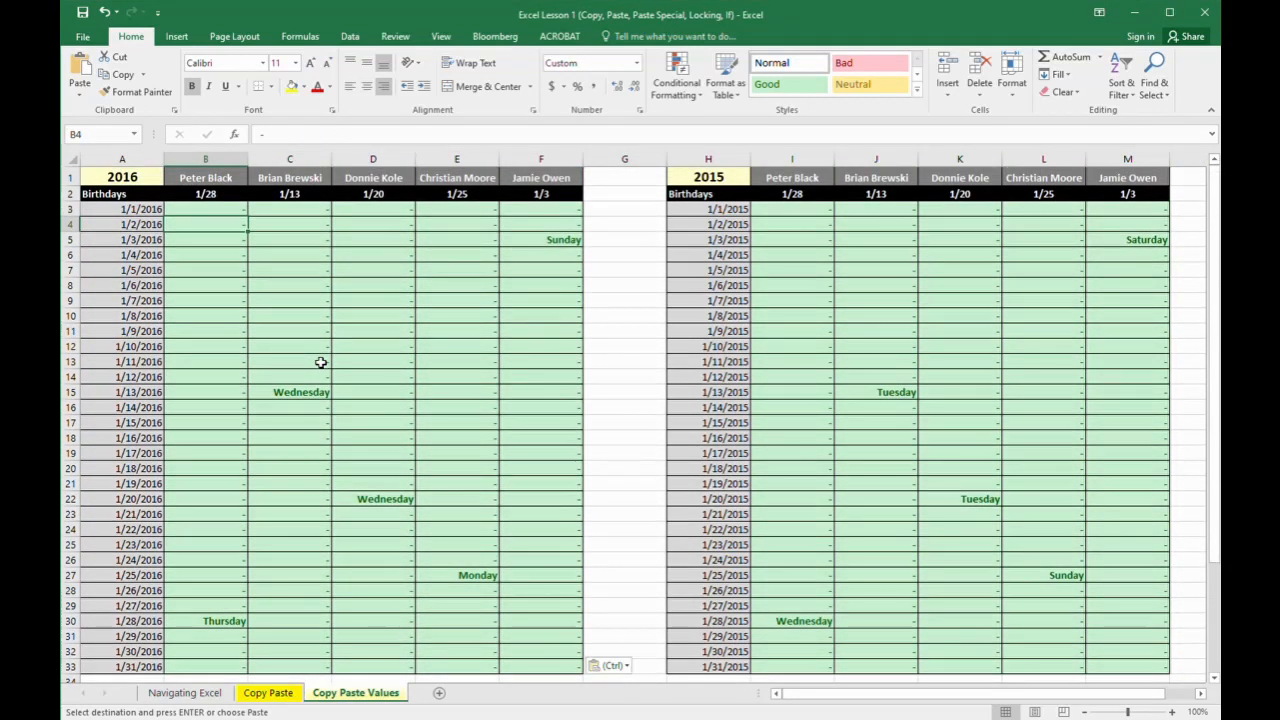